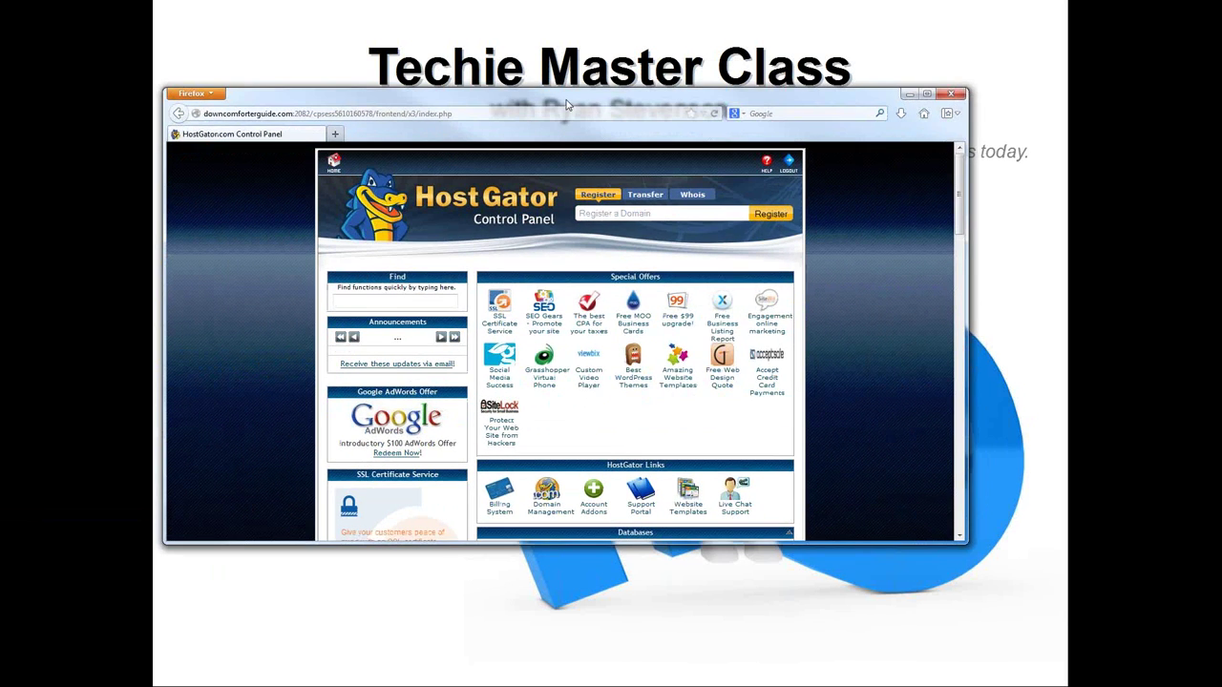
Maximize the browser window and go to the site's /cpanel address.
{"action": "double_click", "coordinate": [566, 99]}
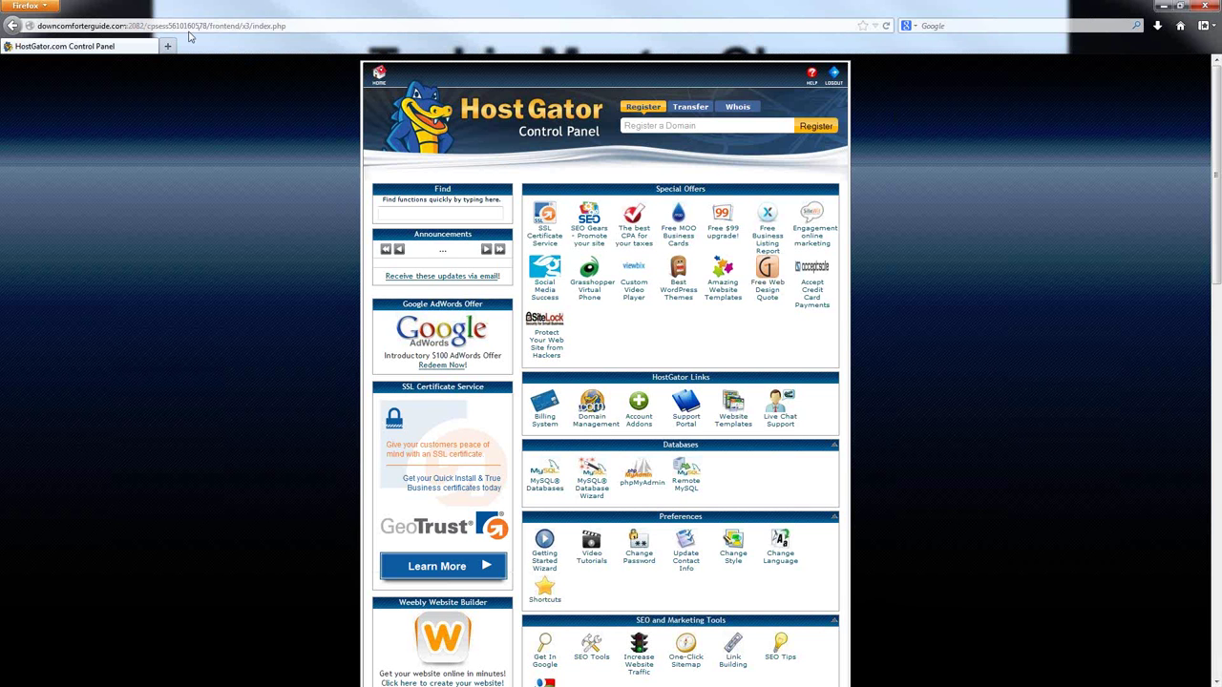
{"action": "left_click", "coordinate": [288, 27]}
{"action": "left_click", "coordinate": [288, 27]}
{"action": "left_click_drag", "start_coordinate": [288, 27], "coordinate": [126, 27]}
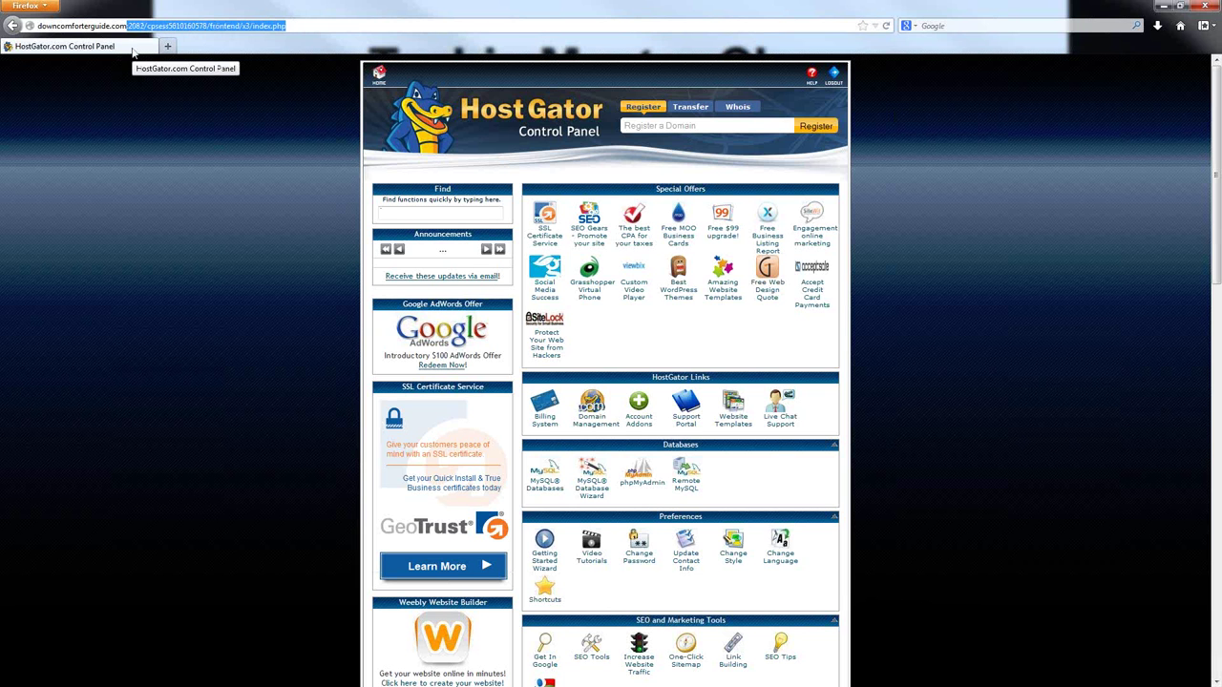
{"action": "type", "text": "/cpanel"}
{"action": "key", "text": "Return"}
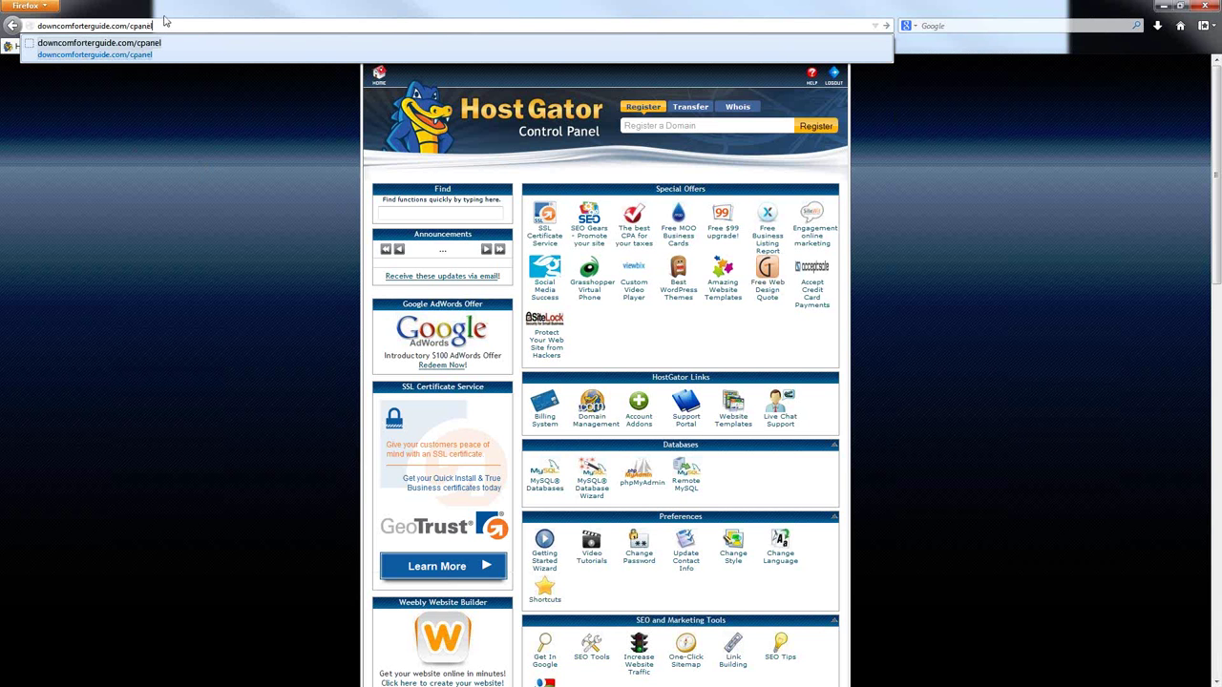
Replace /cpanel with :2082 to load downcomforterguide.com:2082.
{"action": "left_click", "coordinate": [152, 26]}
{"action": "left_click_drag", "start_coordinate": [153, 26], "coordinate": [127, 29]}
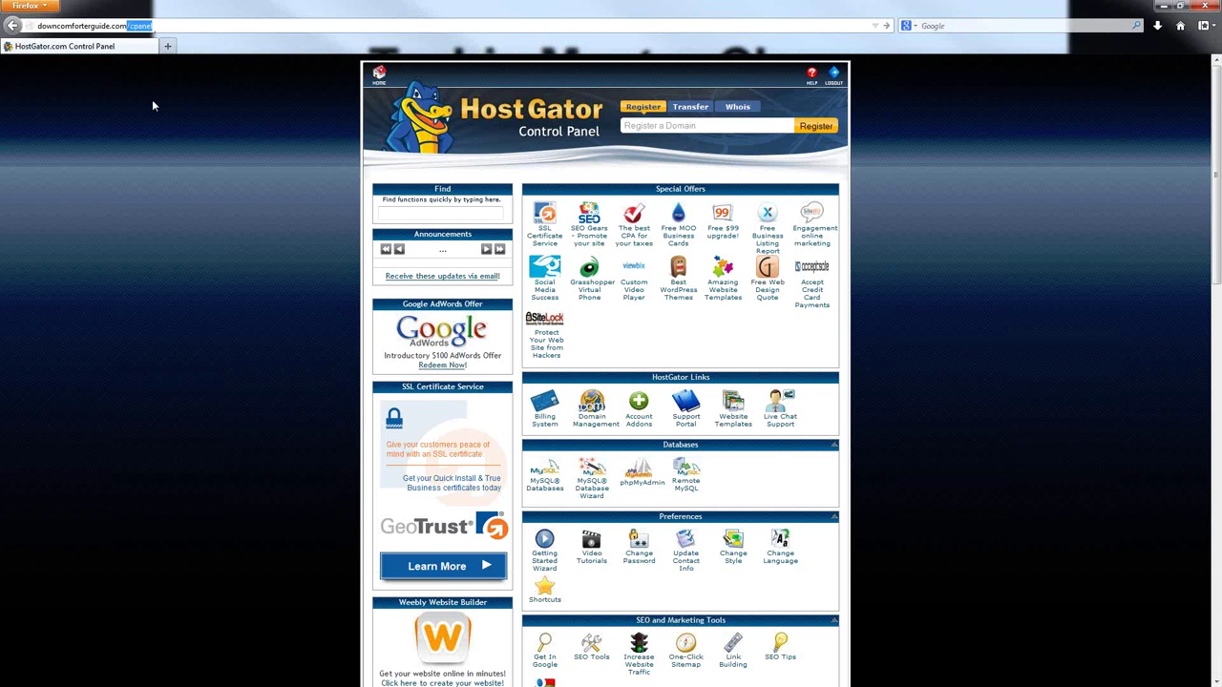
{"action": "key", "text": "BackSpace"}
{"action": "type", "text": ":2082"}
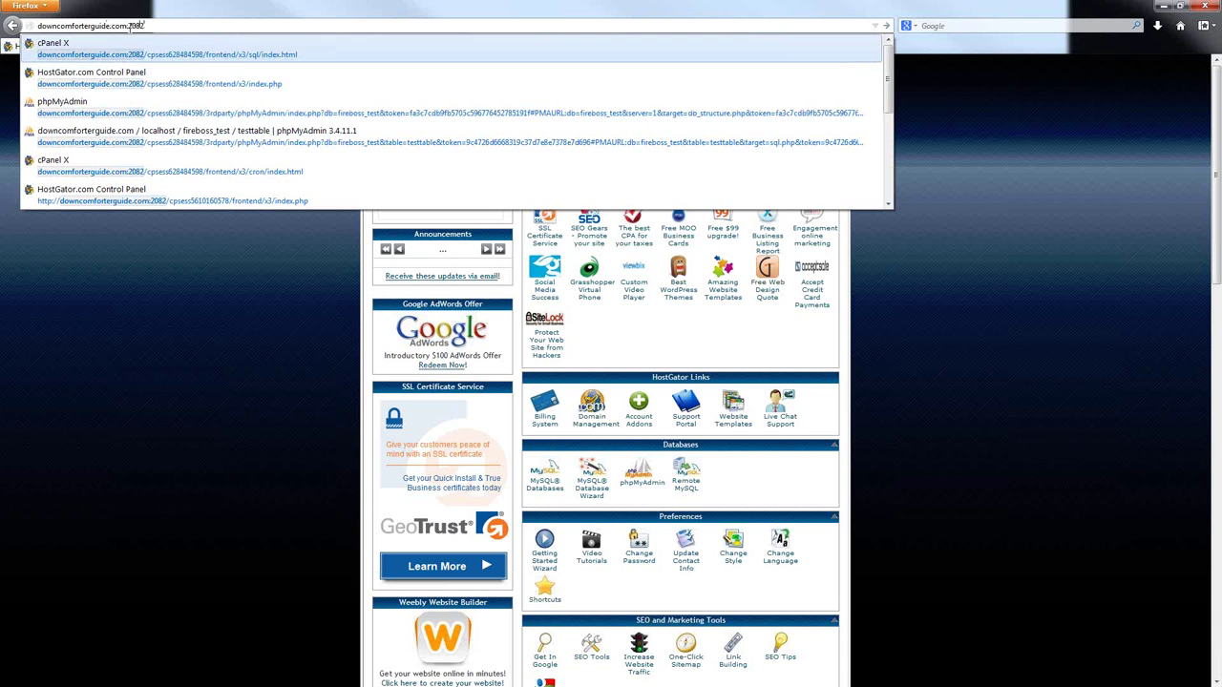
{"action": "key", "text": "Return"}
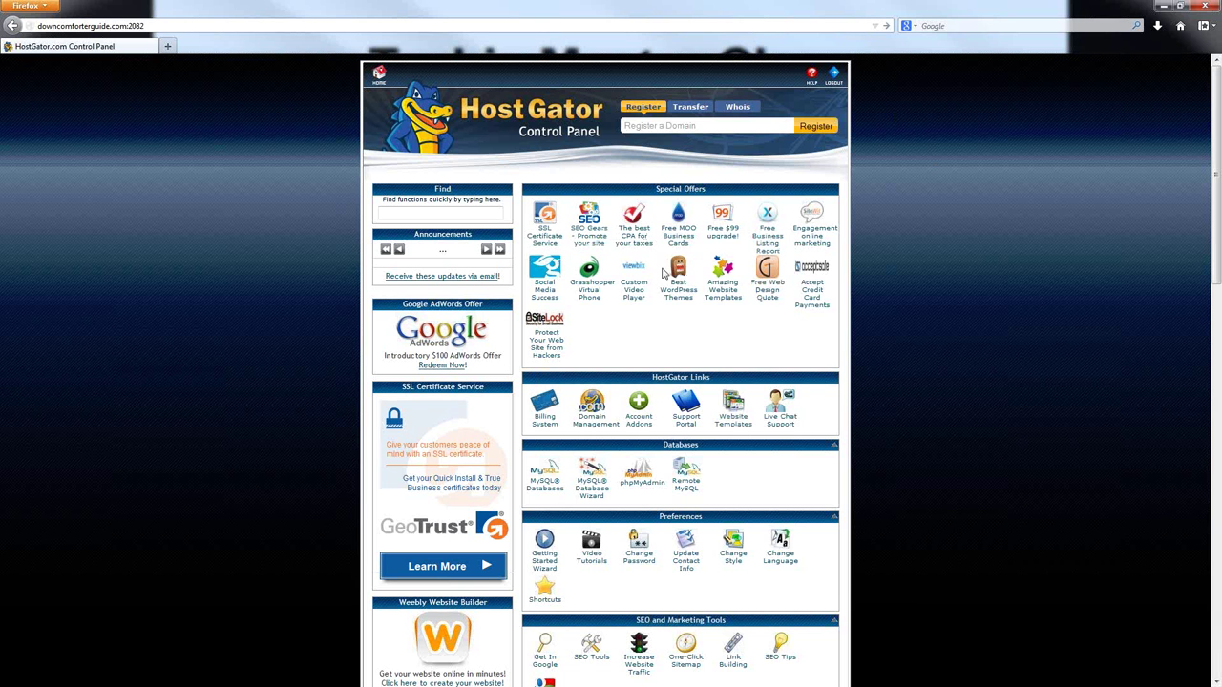
{"action": "left_click", "coordinate": [922, 226]}
{"action": "scroll", "coordinate": [677, 258], "scroll_direction": "down", "scroll_amount": 6}
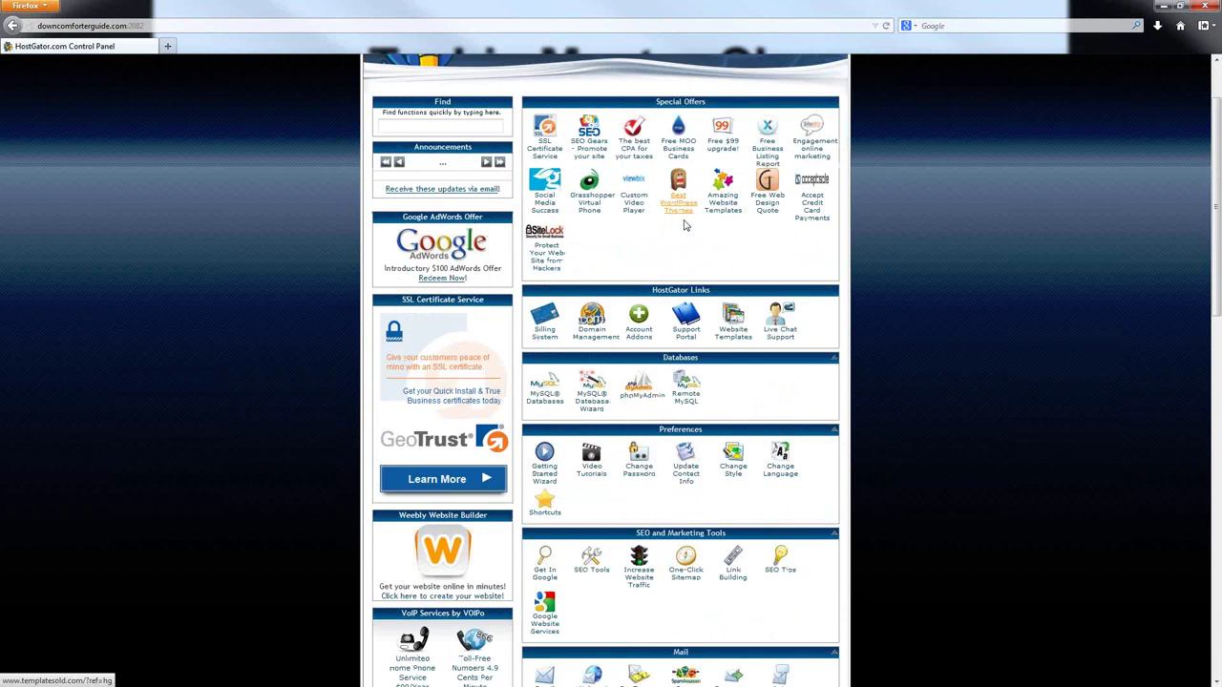
{"action": "scroll", "coordinate": [677, 258], "scroll_direction": "down", "scroll_amount": 12}
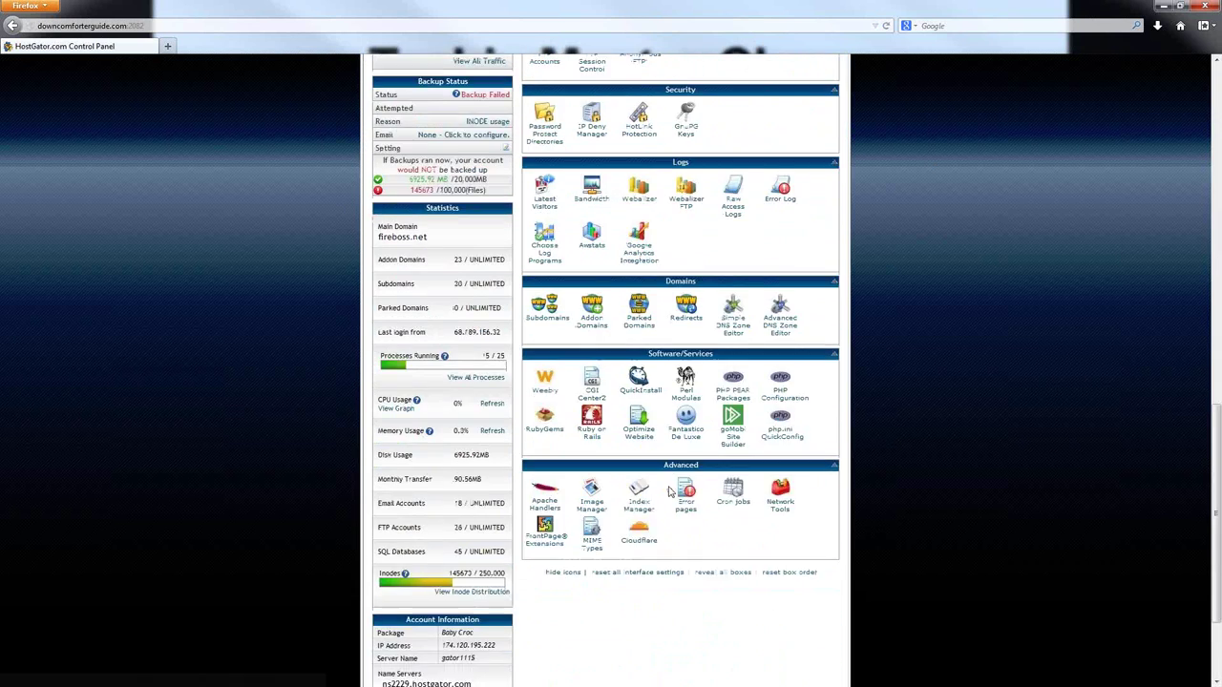
{"action": "scroll", "coordinate": [673, 344], "scroll_direction": "up", "scroll_amount": 18}
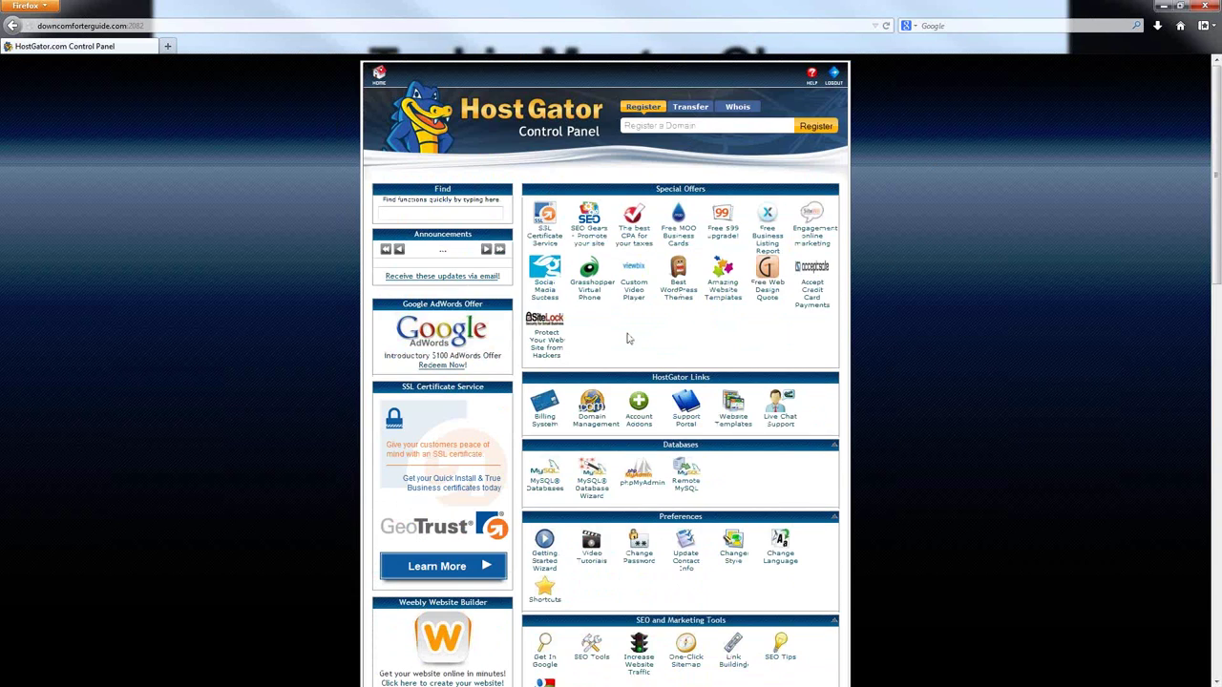
{"action": "scroll", "coordinate": [743, 357], "scroll_direction": "down", "scroll_amount": 1}
{"action": "scroll", "coordinate": [742, 356], "scroll_direction": "down", "scroll_amount": 2}
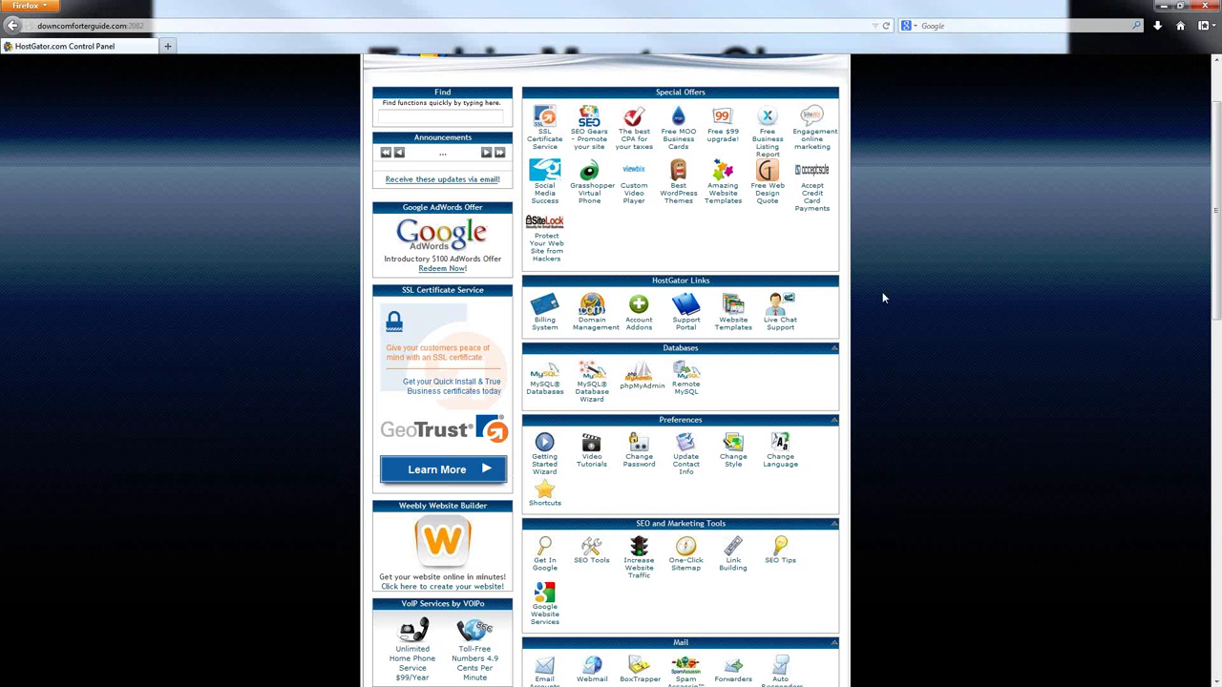
{"action": "scroll", "coordinate": [880, 298], "scroll_direction": "down", "scroll_amount": 5}
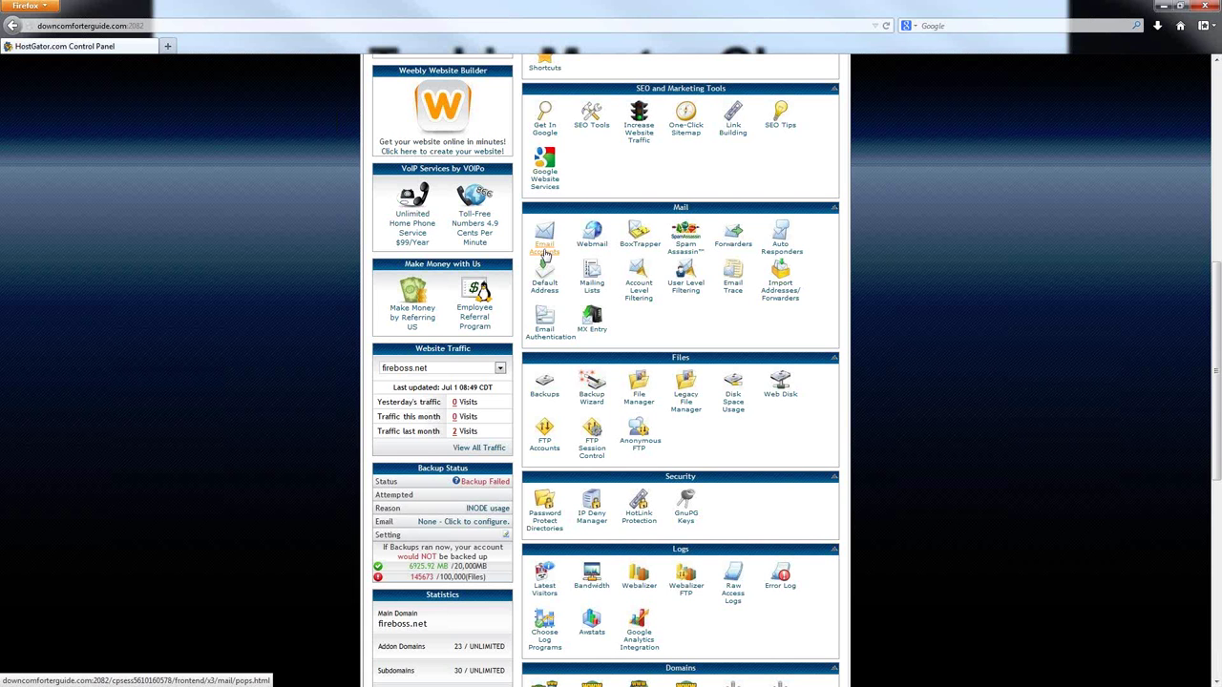
Open Email Accounts, select the new-account Email field, and scroll to the mailbox list.
{"action": "left_click", "coordinate": [545, 251]}
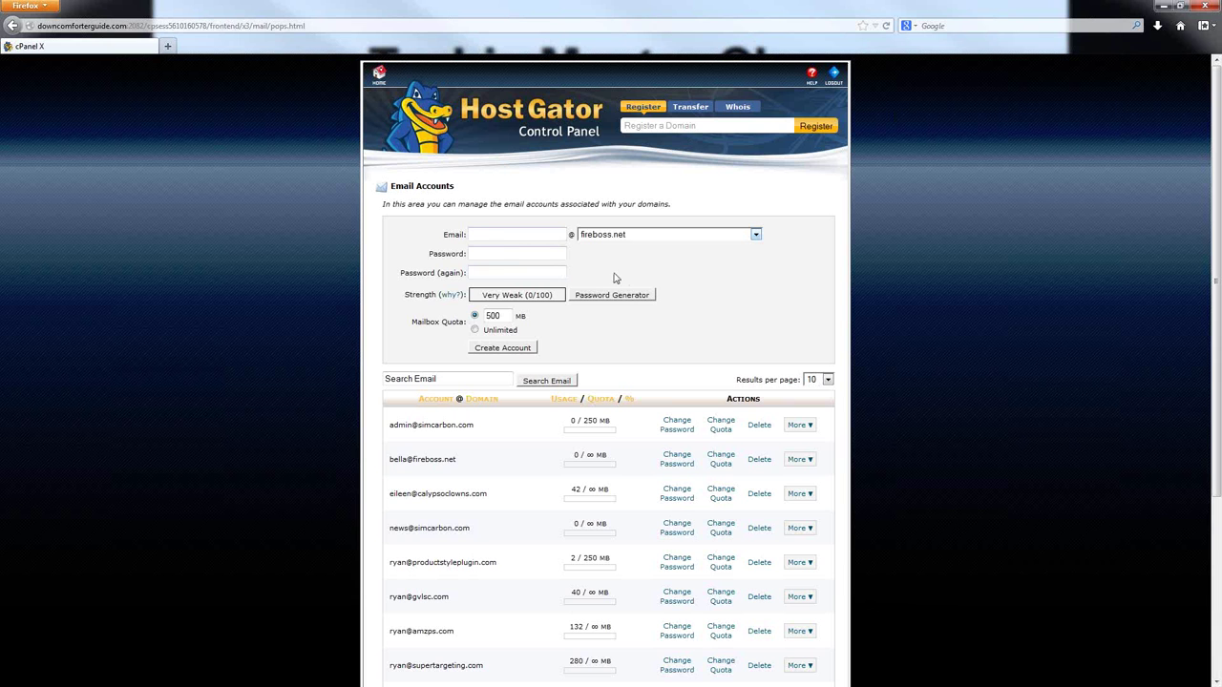
{"action": "left_click", "coordinate": [473, 236]}
{"action": "scroll", "coordinate": [716, 329], "scroll_direction": "down", "scroll_amount": 2}
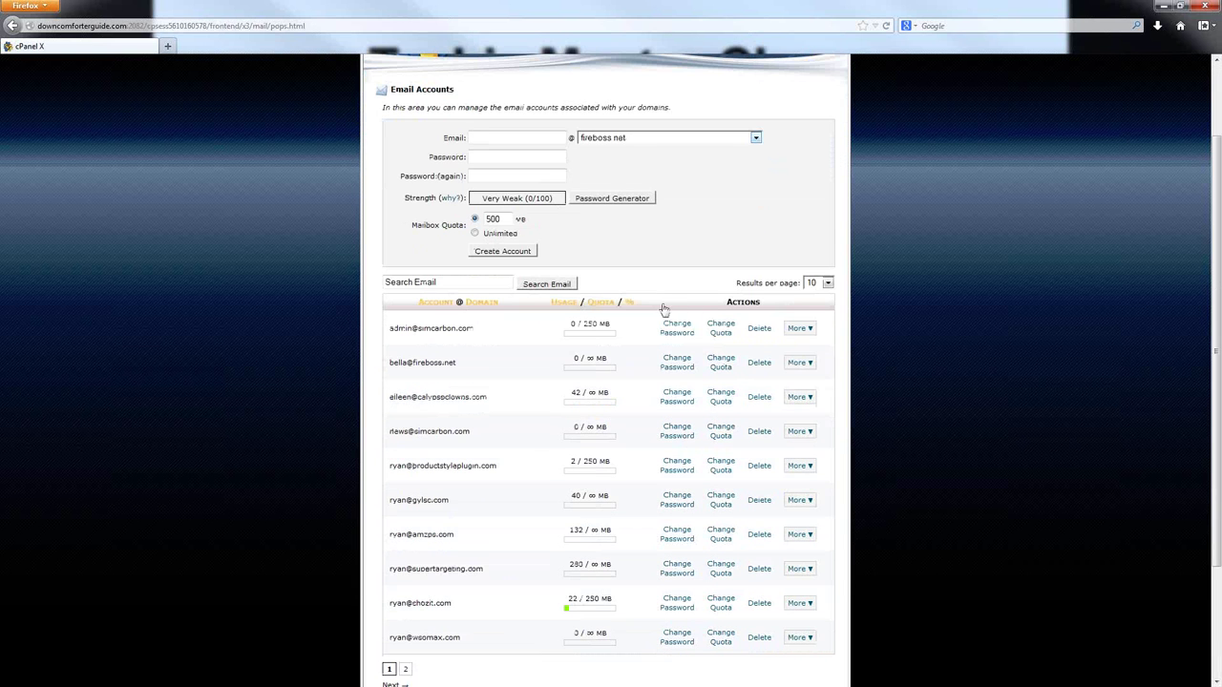
Show the More actions menu for the first email account in the list.
{"action": "left_click", "coordinate": [812, 334]}
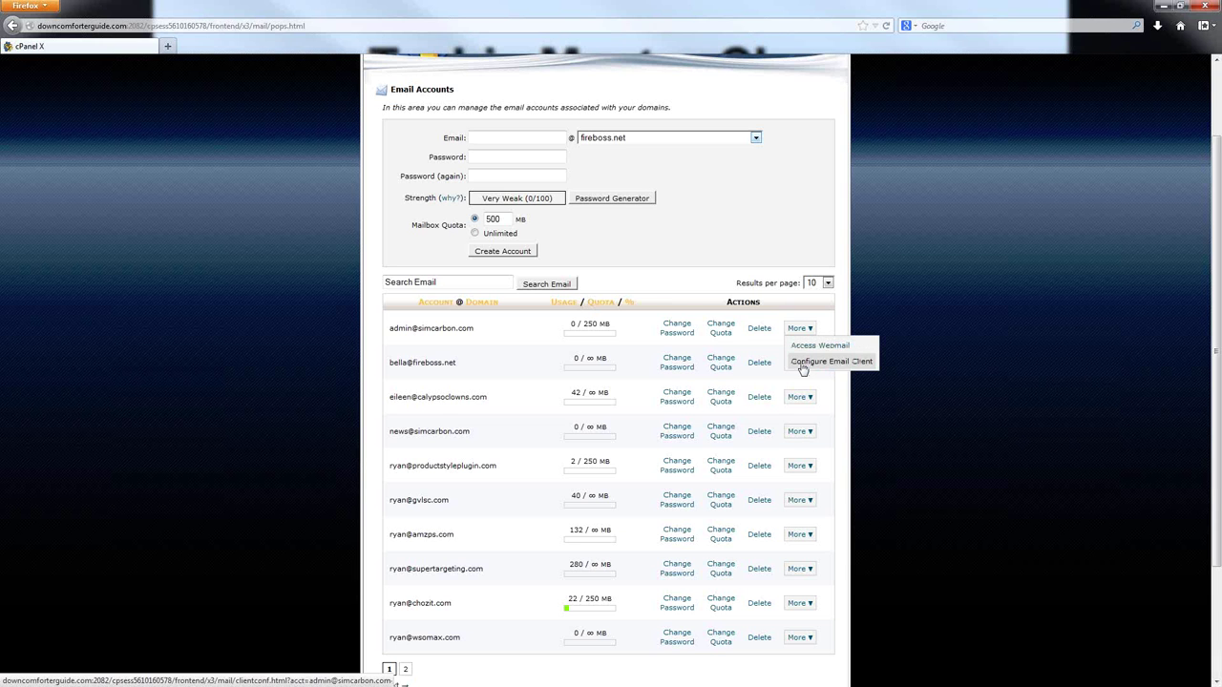
Open Configure Email Client for the first account and scroll through its manual settings.
{"action": "left_click", "coordinate": [803, 370]}
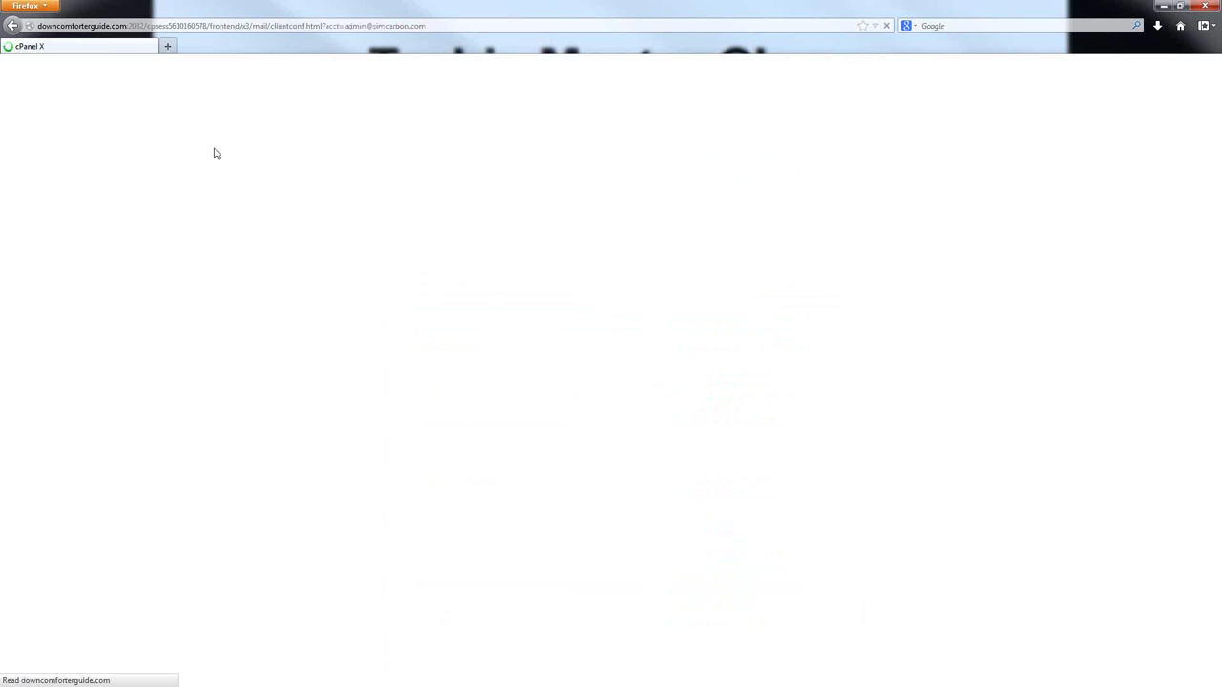
{"action": "scroll", "coordinate": [526, 229], "scroll_direction": "down", "scroll_amount": 2}
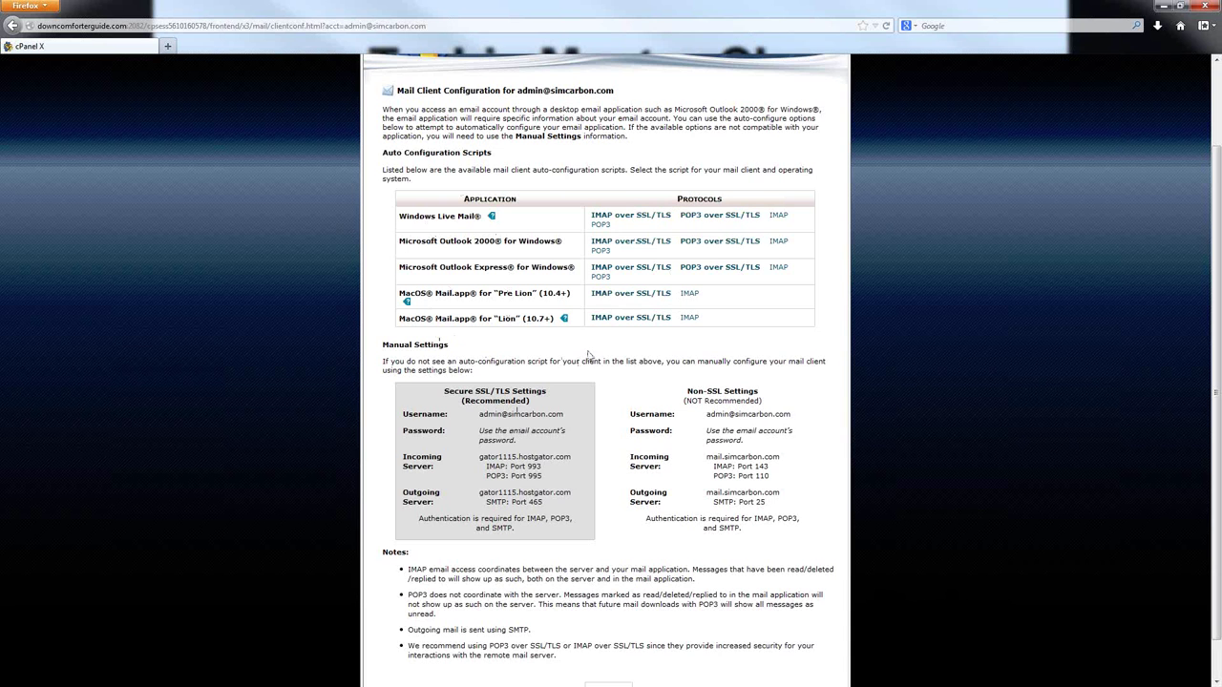
{"action": "scroll", "coordinate": [589, 355], "scroll_direction": "down", "scroll_amount": 2}
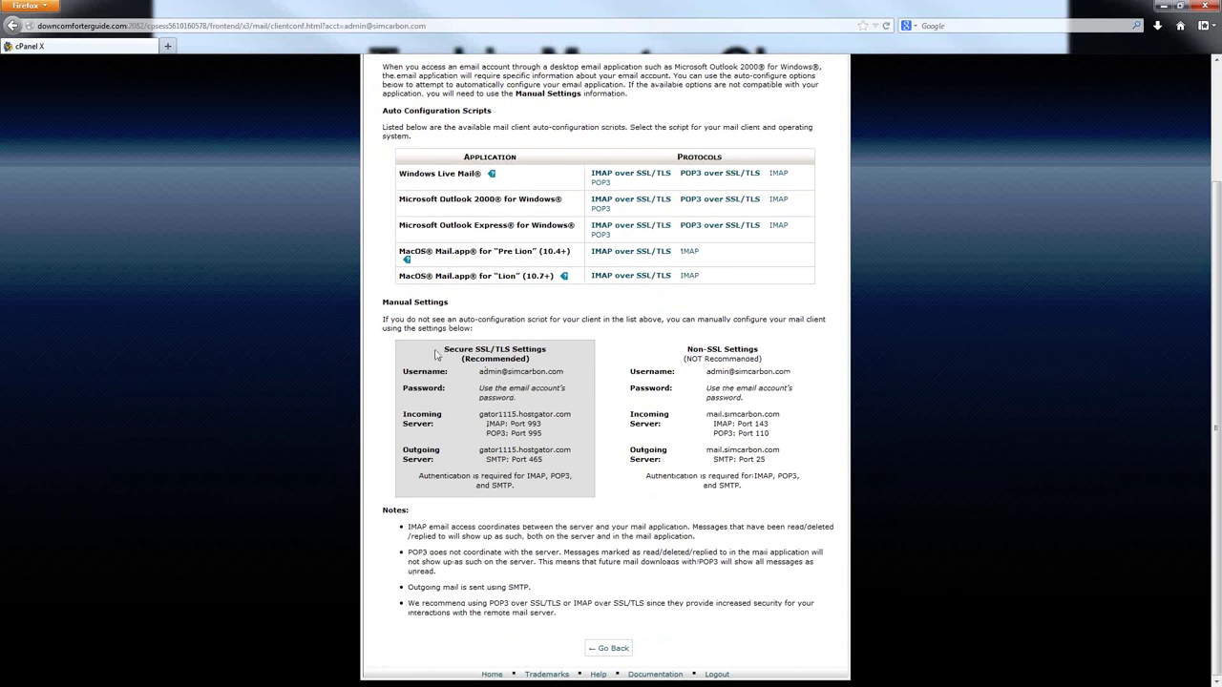
{"action": "left_click_drag", "start_coordinate": [540, 364], "coordinate": [460, 360]}
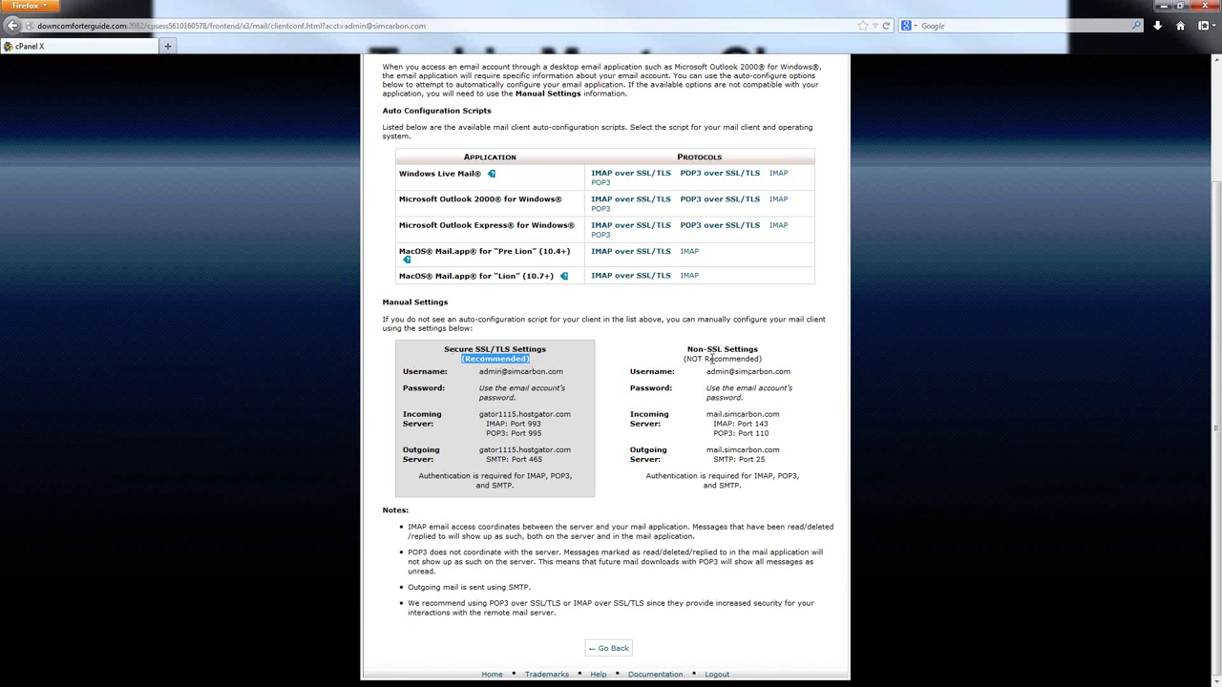
{"action": "left_click", "coordinate": [594, 373]}
{"action": "scroll", "coordinate": [314, 481], "scroll_direction": "up", "scroll_amount": 3}
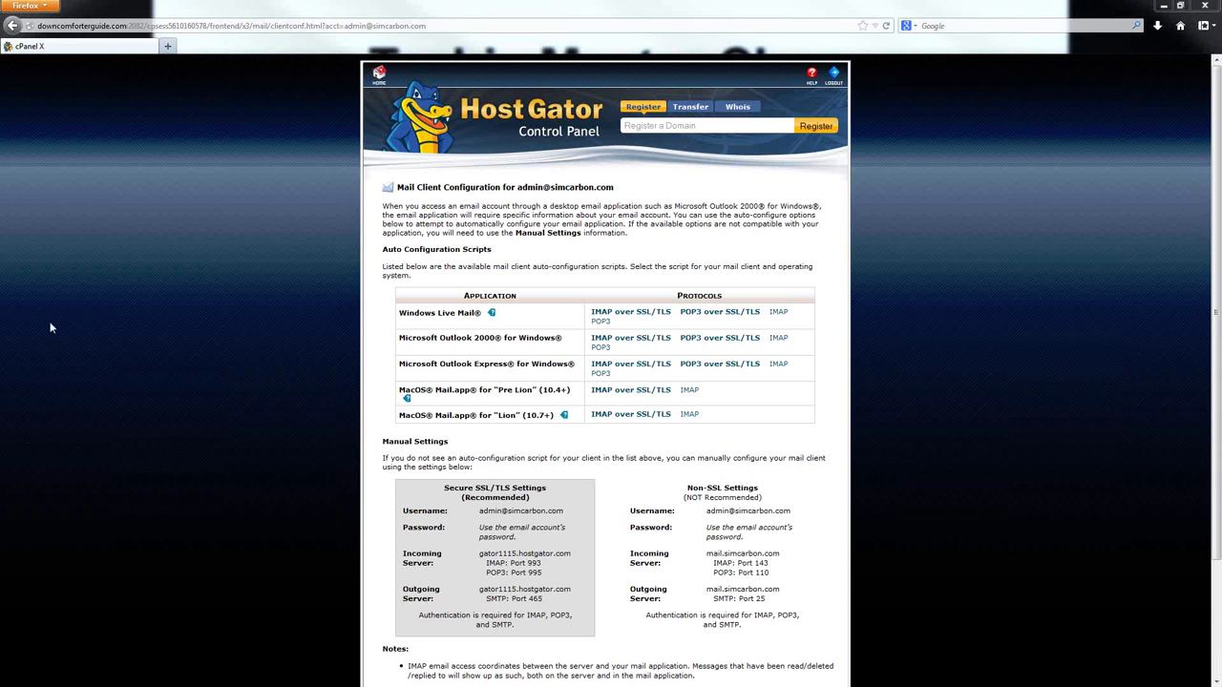
Return to the cPanel home page and scroll down to the Databases section.
{"action": "left_click", "coordinate": [377, 77]}
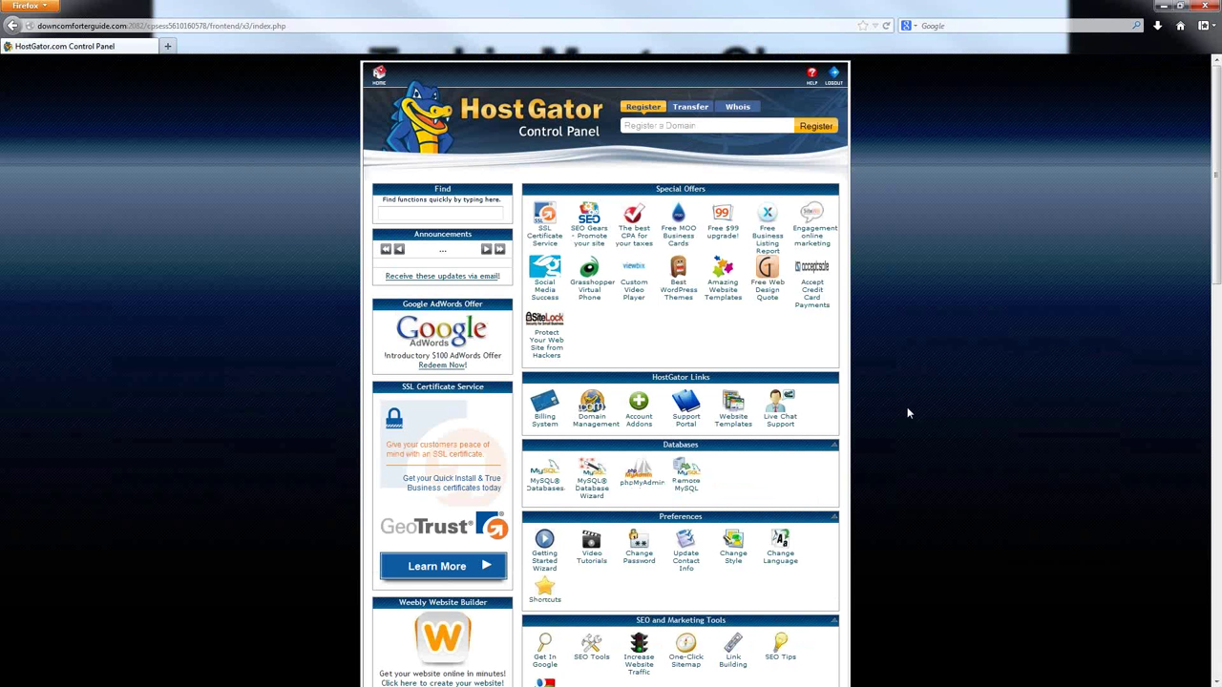
{"action": "scroll", "coordinate": [547, 482], "scroll_direction": "down", "scroll_amount": 1}
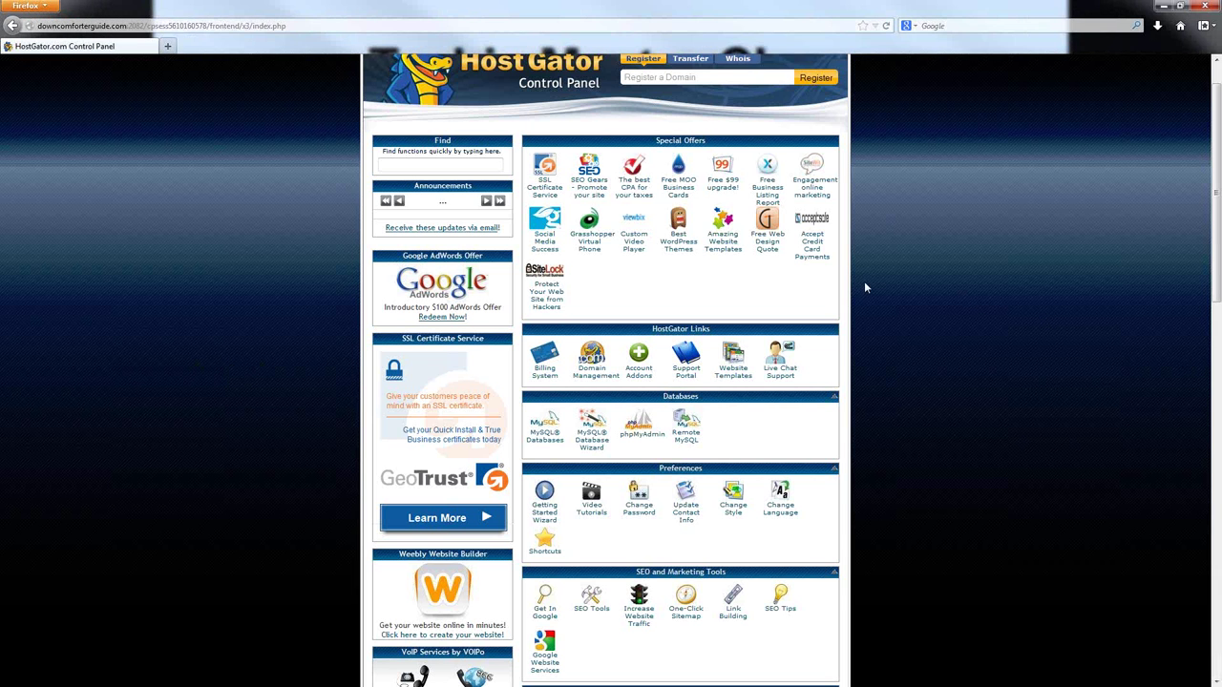
{"action": "left_click", "coordinate": [543, 441]}
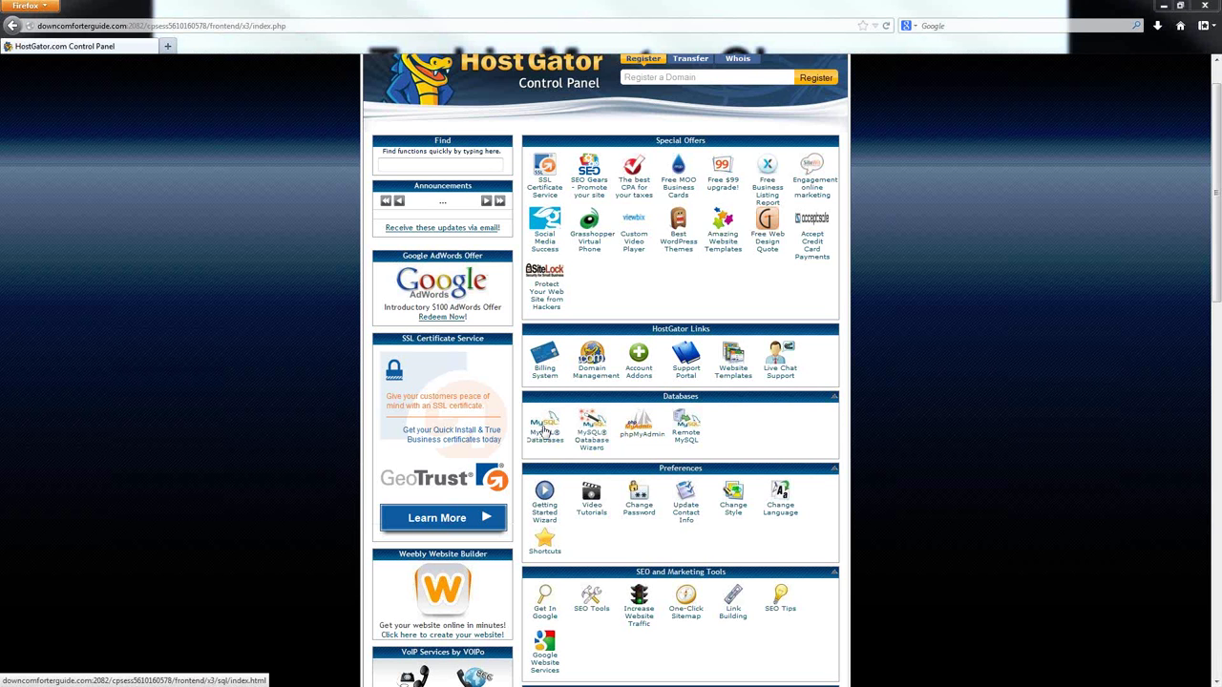
Create a MySQL database named test2, which becomes fireboss_test2.
{"action": "left_click", "coordinate": [537, 441]}
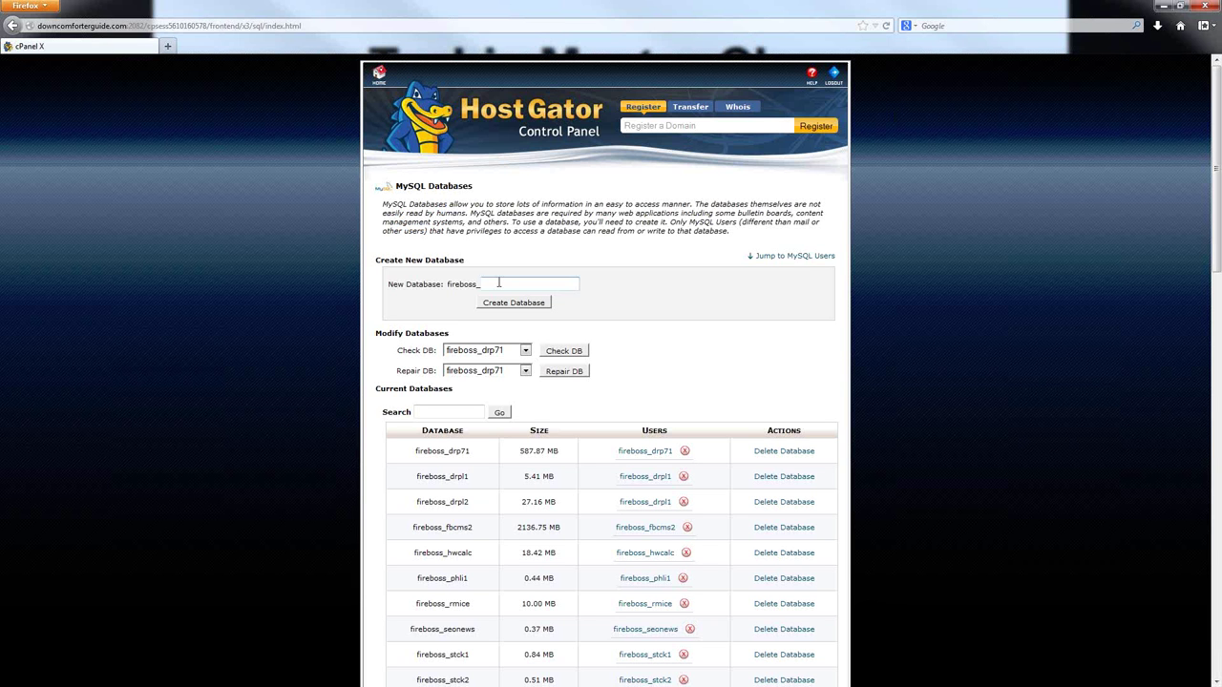
{"action": "type", "text": "test2"}
{"action": "left_click", "coordinate": [491, 305]}
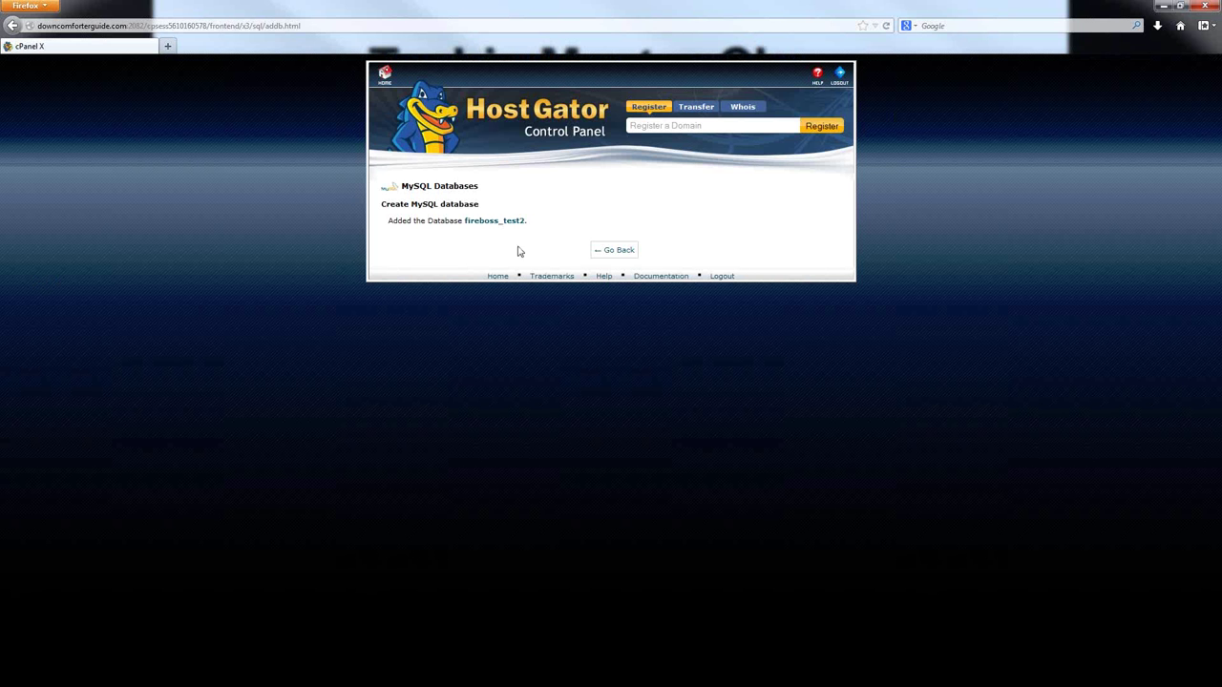
Go back from the confirmation to the MySQL Databases list of current databases.
{"action": "left_click", "coordinate": [619, 253]}
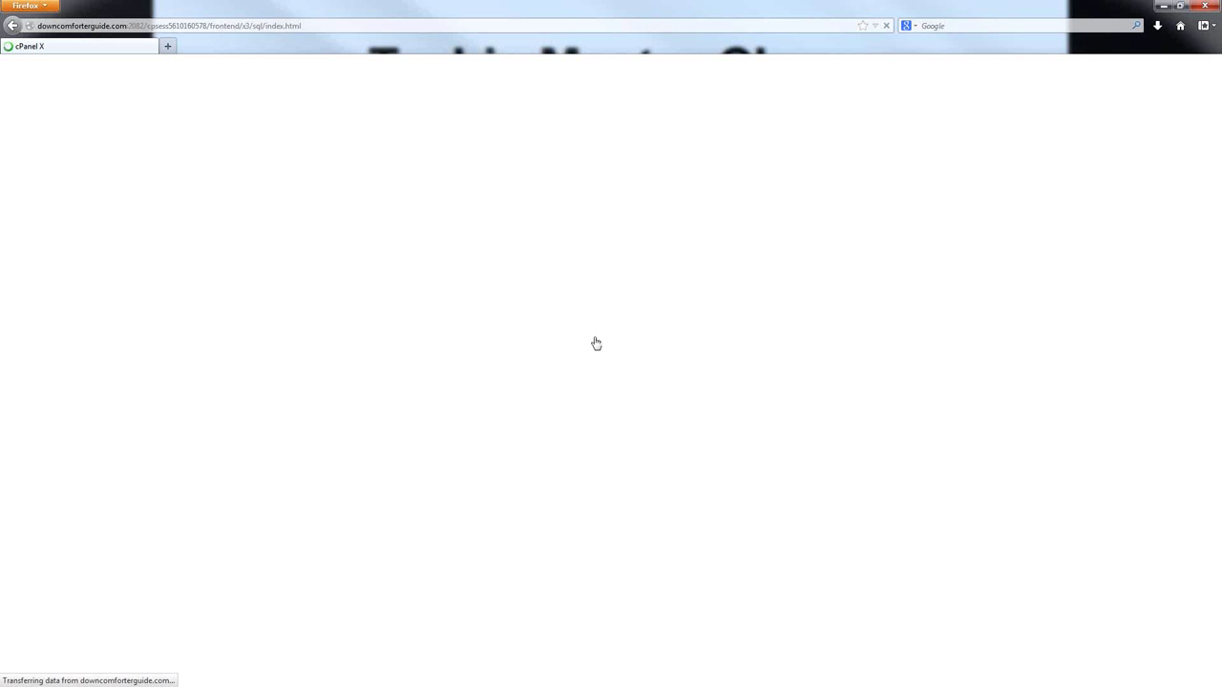
{"action": "scroll", "coordinate": [636, 279], "scroll_direction": "down", "scroll_amount": 2}
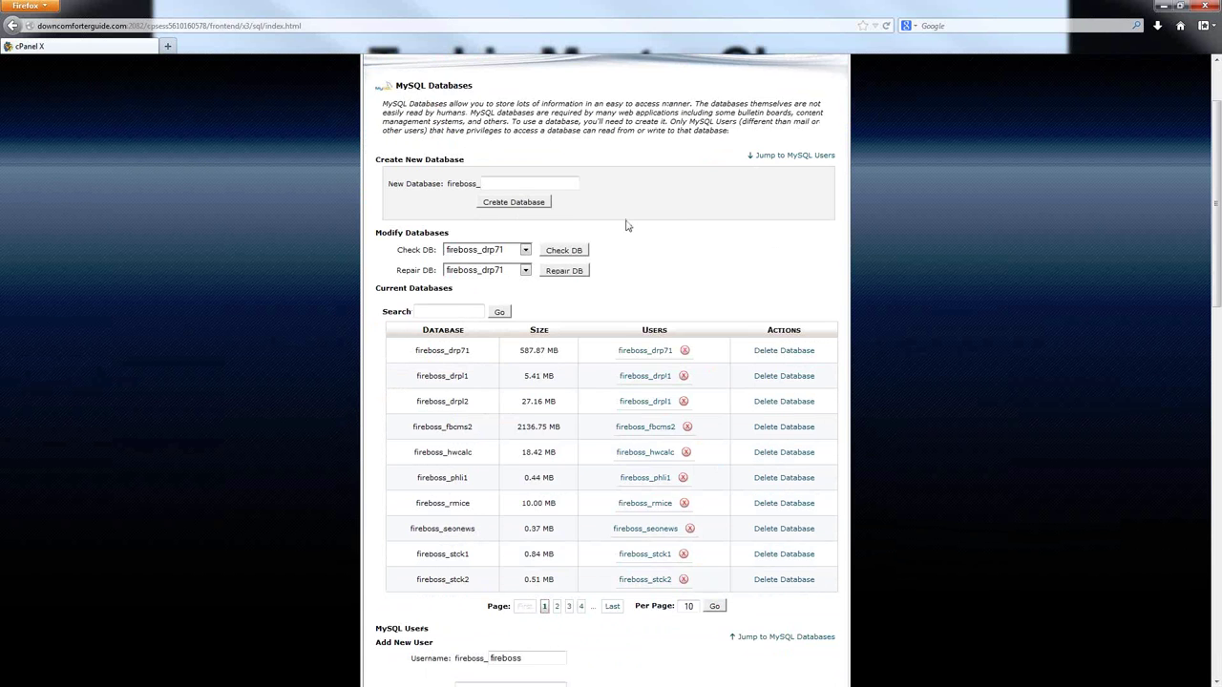
{"action": "scroll", "coordinate": [625, 223], "scroll_direction": "down", "scroll_amount": 3}
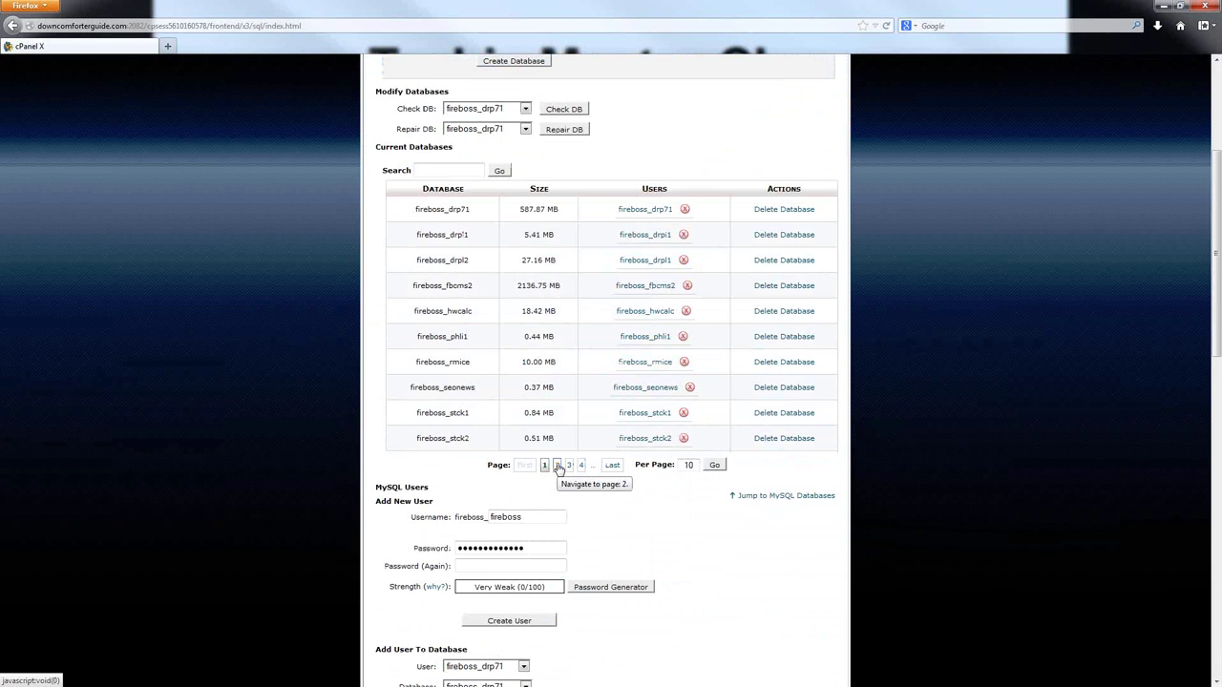
Show page 2 of Current Databases and highlight the fireboss_test2 row, which has no user.
{"action": "left_click", "coordinate": [557, 466]}
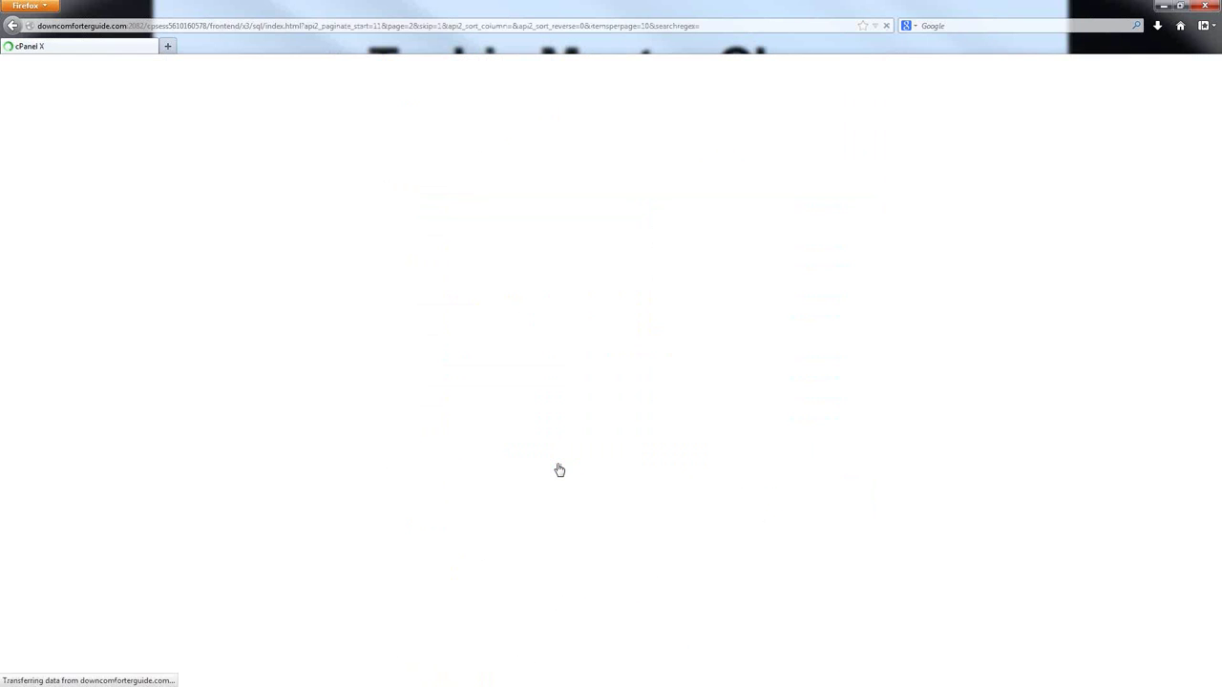
{"action": "scroll", "coordinate": [682, 306], "scroll_direction": "down", "scroll_amount": 4}
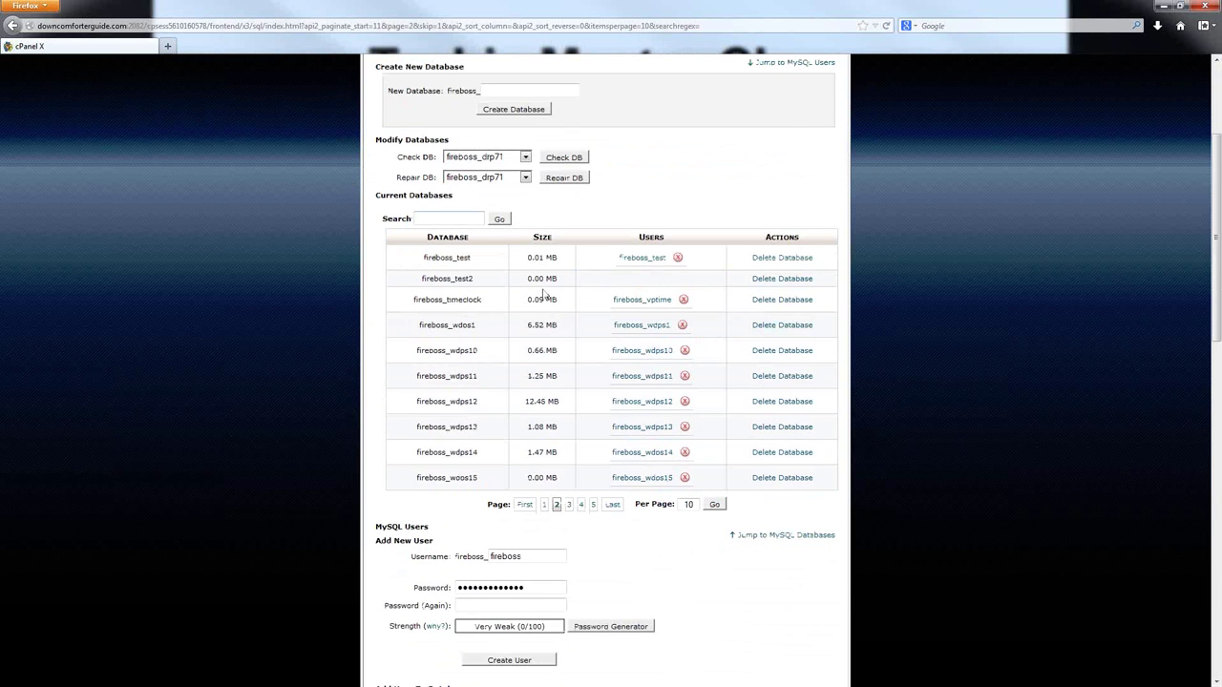
{"action": "left_click_drag", "start_coordinate": [418, 284], "coordinate": [832, 287]}
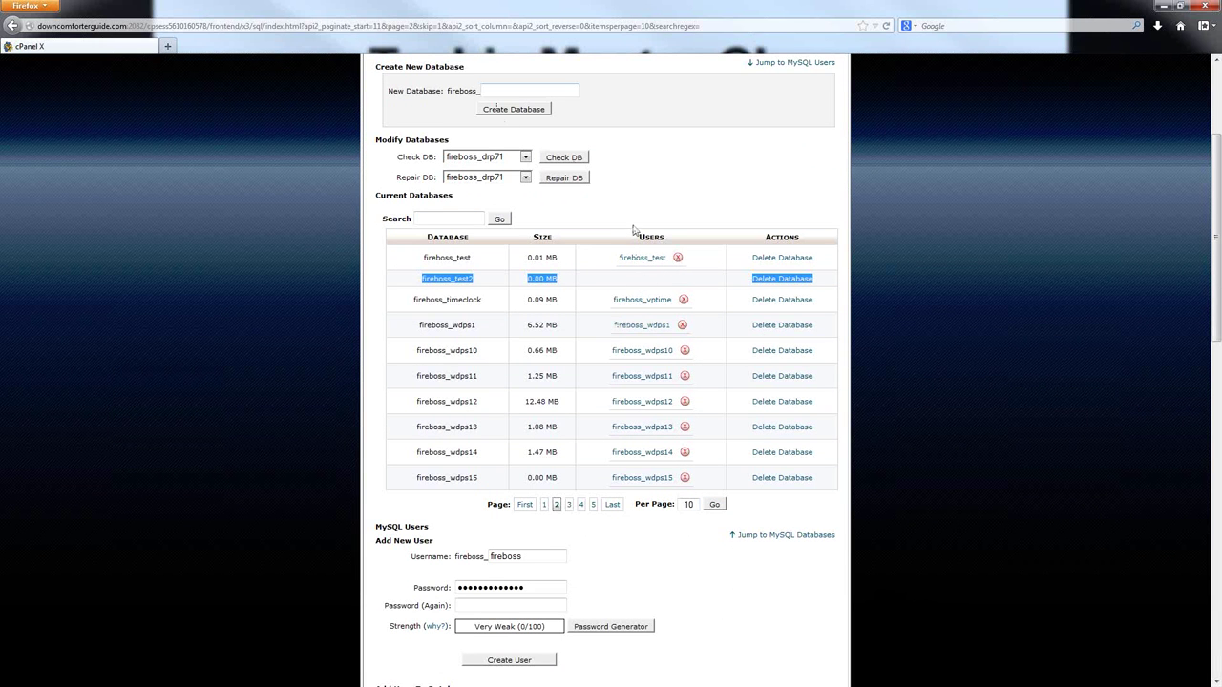
{"action": "scroll", "coordinate": [642, 192], "scroll_direction": "down", "scroll_amount": 1}
{"action": "scroll", "coordinate": [642, 192], "scroll_direction": "down", "scroll_amount": 1}
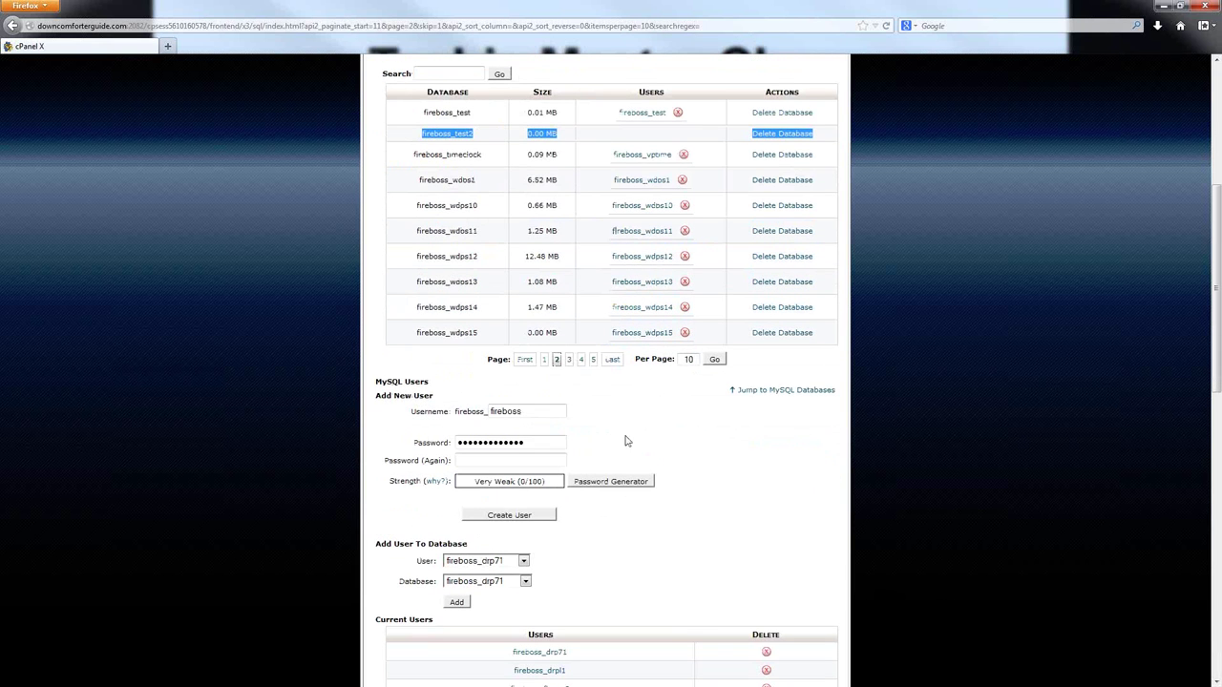
{"action": "scroll", "coordinate": [526, 411], "scroll_direction": "up", "scroll_amount": 1}
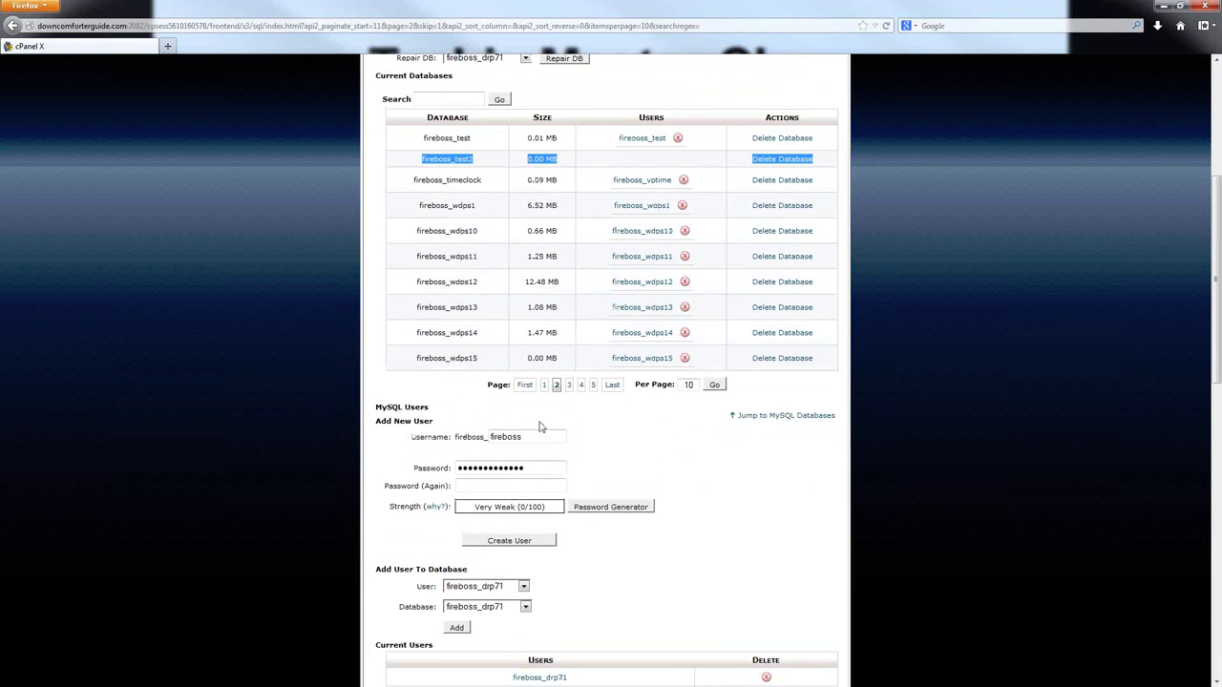
Enter test2 as the username in the Add New User form.
{"action": "left_click_drag", "start_coordinate": [537, 462], "coordinate": [432, 470]}
{"action": "type", "text": "test2"}
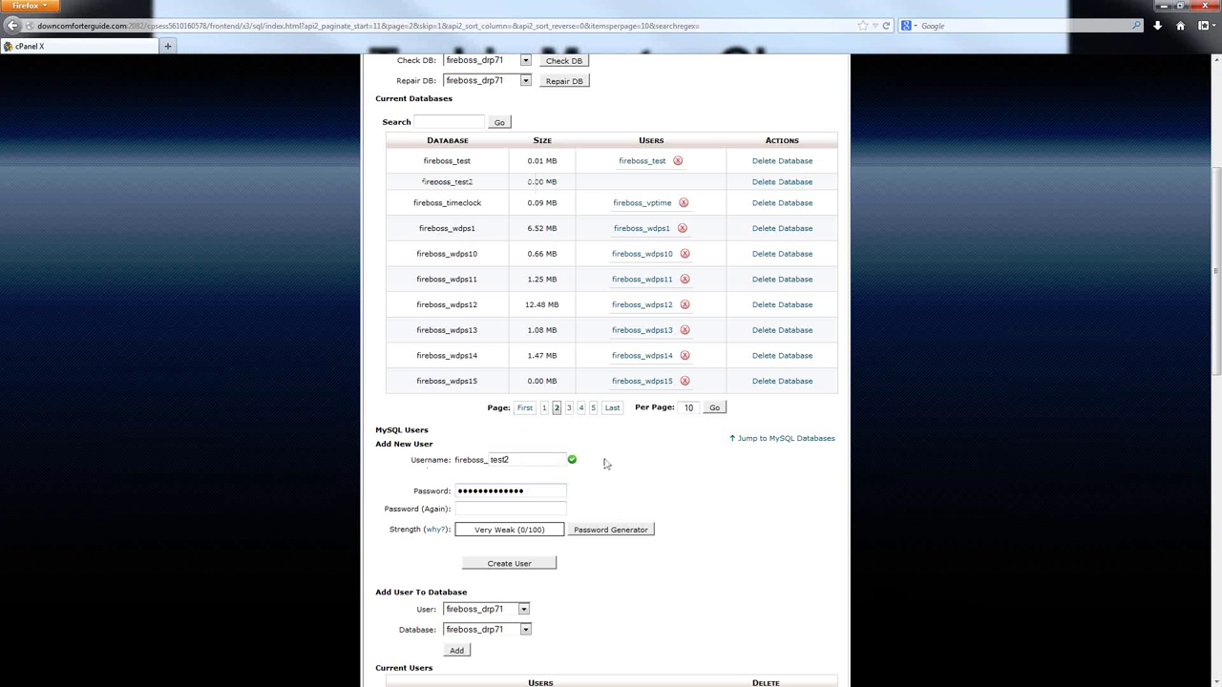
{"action": "scroll", "coordinate": [440, 357], "scroll_direction": "down", "scroll_amount": 2}
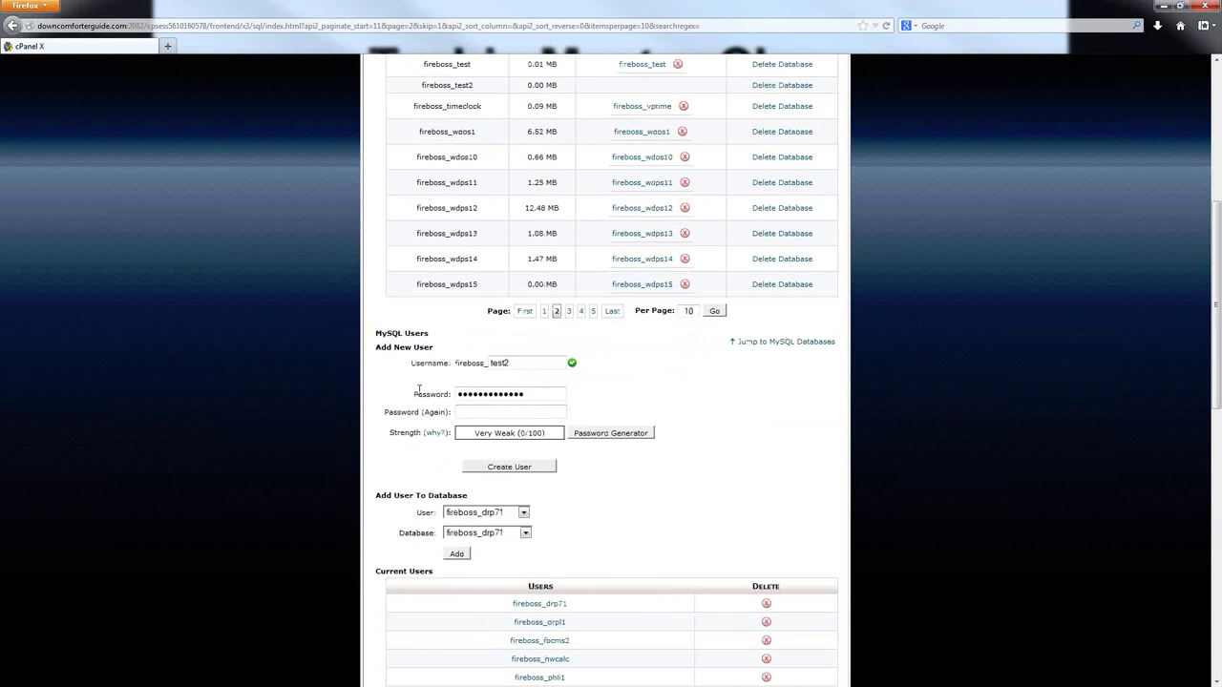
{"action": "scroll", "coordinate": [418, 389], "scroll_direction": "down", "scroll_amount": 1}
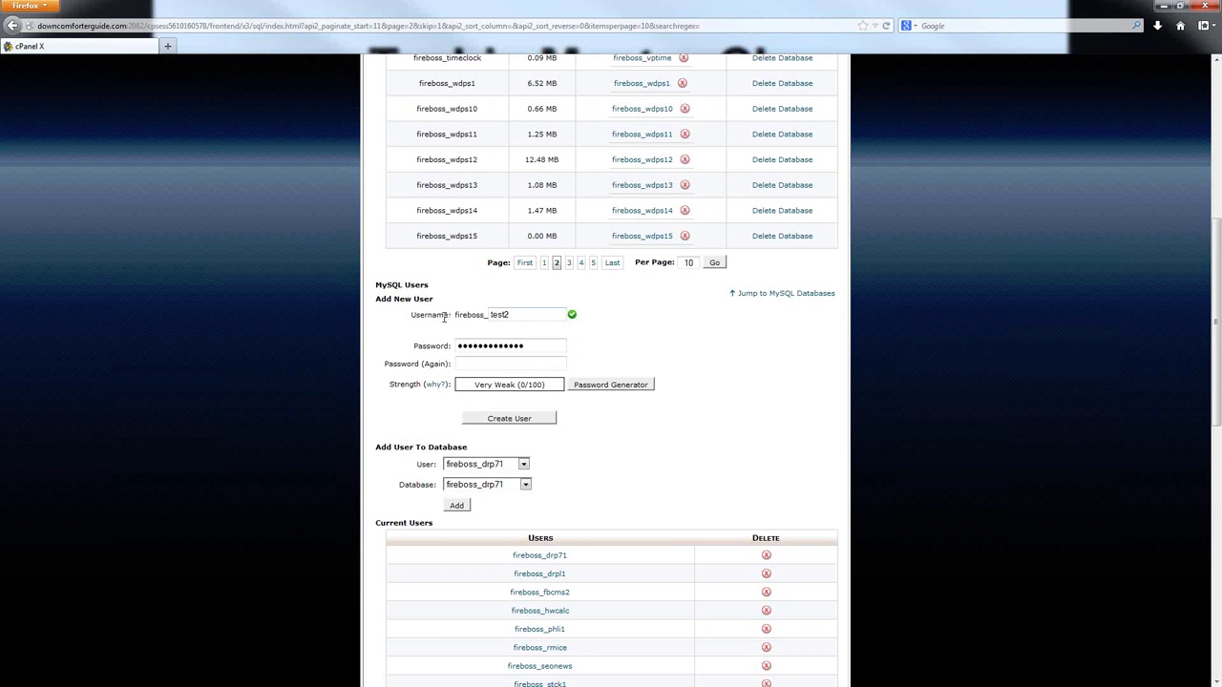
{"action": "scroll", "coordinate": [442, 315], "scroll_direction": "down", "scroll_amount": 2}
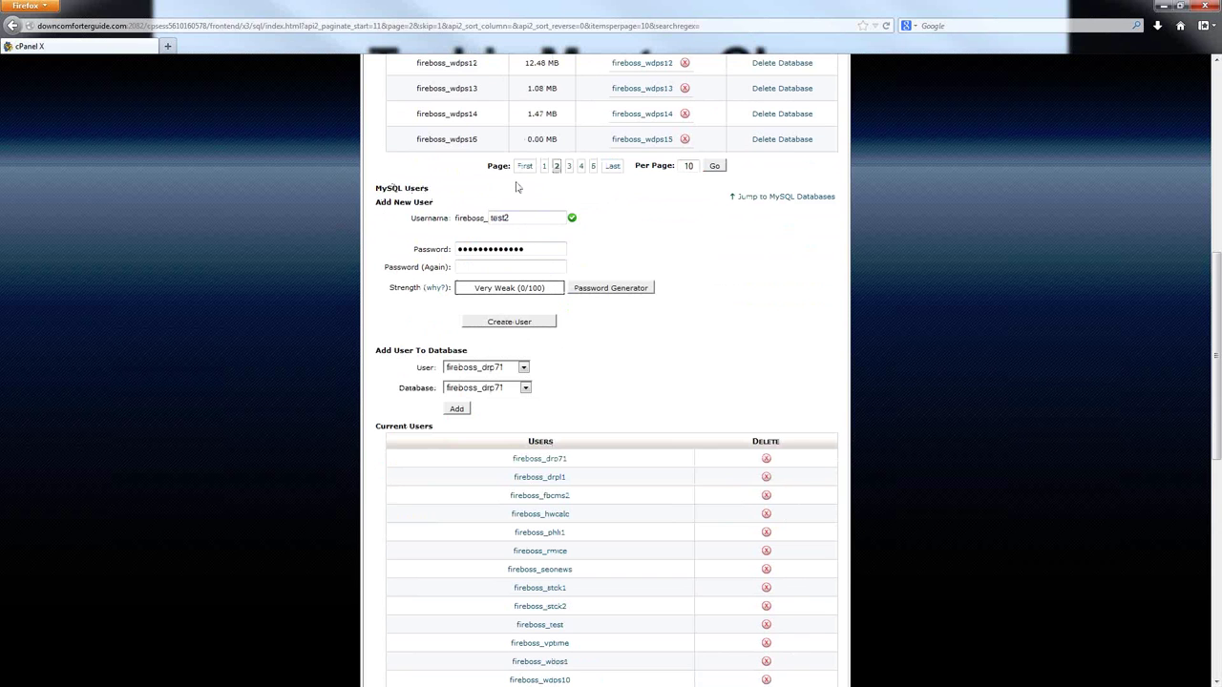
Compare test2 in the username with fireboss_test2, then select the existing password.
{"action": "left_click_drag", "start_coordinate": [510, 218], "coordinate": [490, 222]}
{"action": "scroll", "coordinate": [496, 213], "scroll_direction": "up", "scroll_amount": 4}
{"action": "left_click", "coordinate": [460, 141]}
{"action": "left_click_drag", "start_coordinate": [473, 134], "coordinate": [457, 137]}
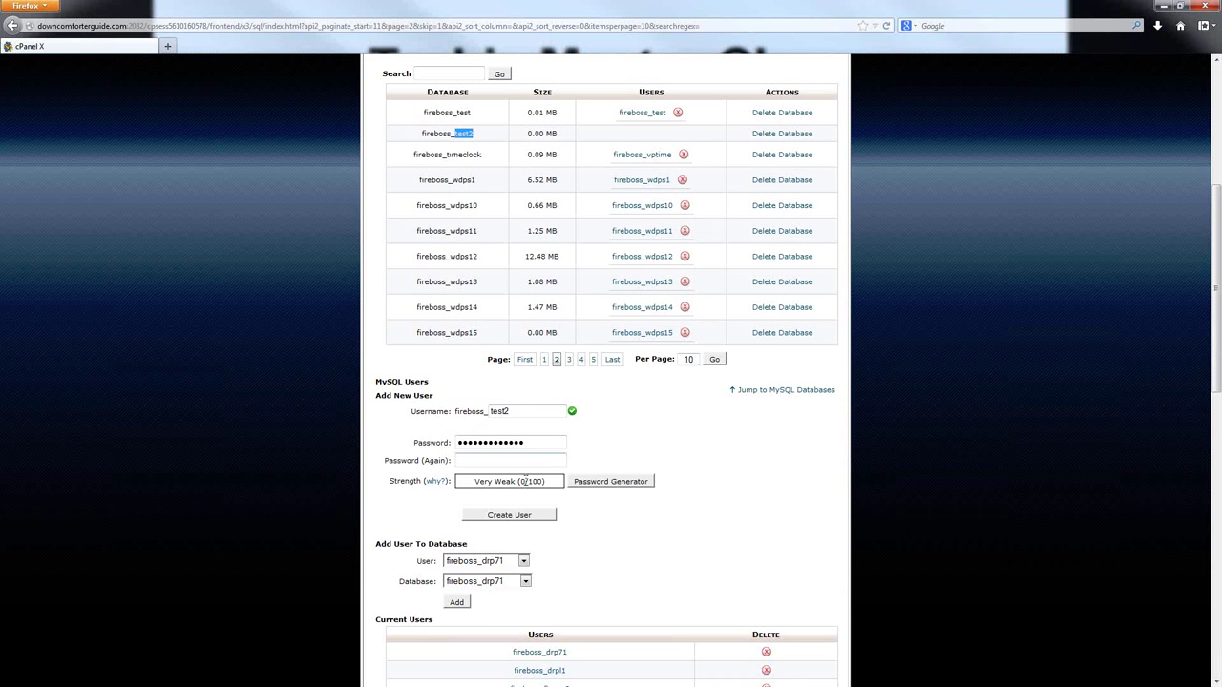
{"action": "left_click_drag", "start_coordinate": [518, 409], "coordinate": [488, 414]}
{"action": "left_click", "coordinate": [530, 443]}
{"action": "left_click_drag", "start_coordinate": [530, 443], "coordinate": [388, 453]}
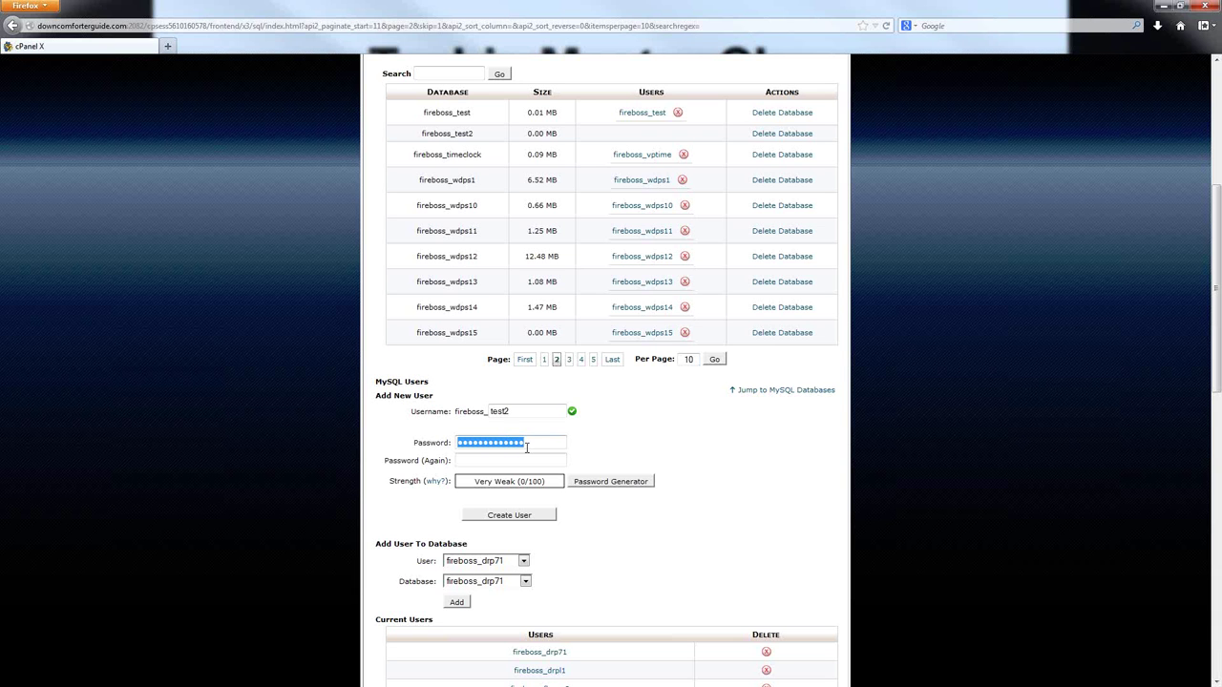
Enter a matching password in both fields, rated OK (44/100), and create user test2.
{"action": "type", "text": "•••••"}
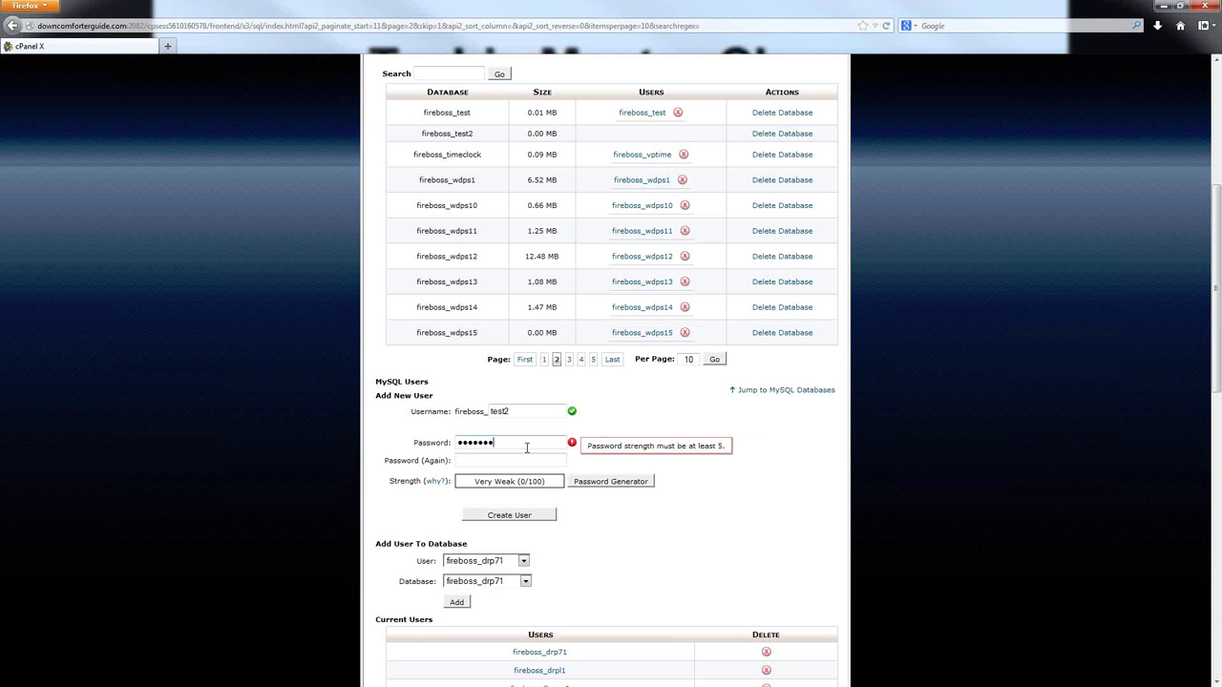
{"action": "key", "text": "Tab"}
{"action": "type", "text": "•••"}
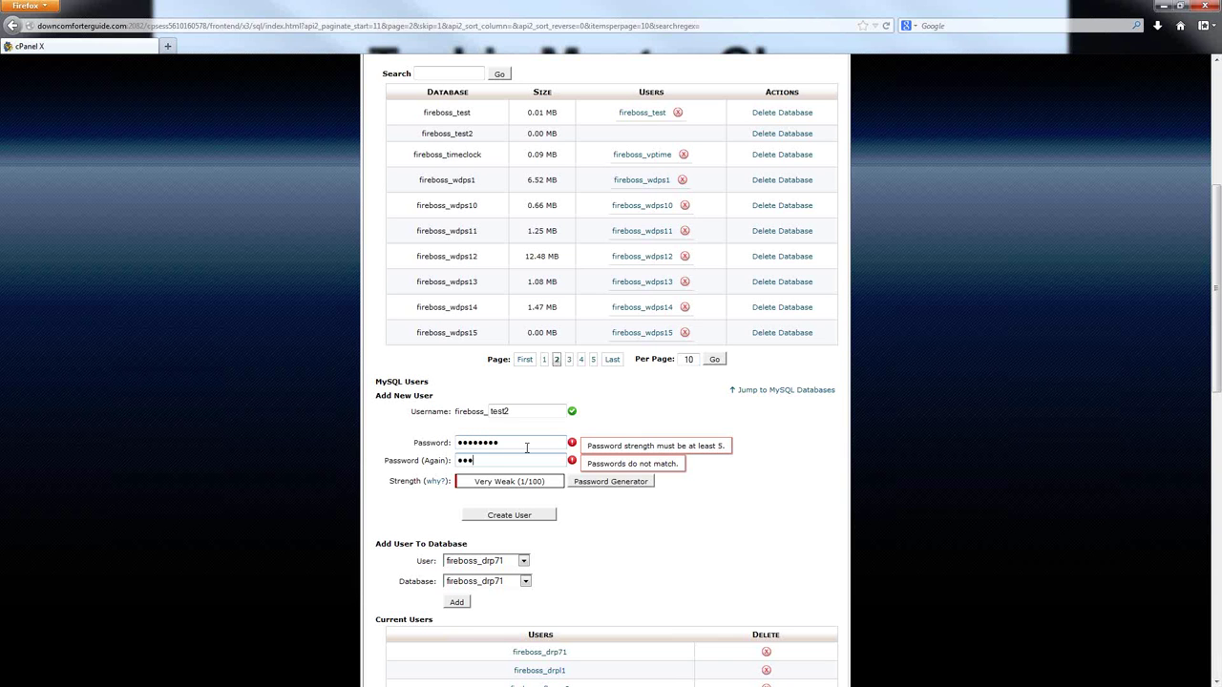
{"action": "type", "text": "••••••"}
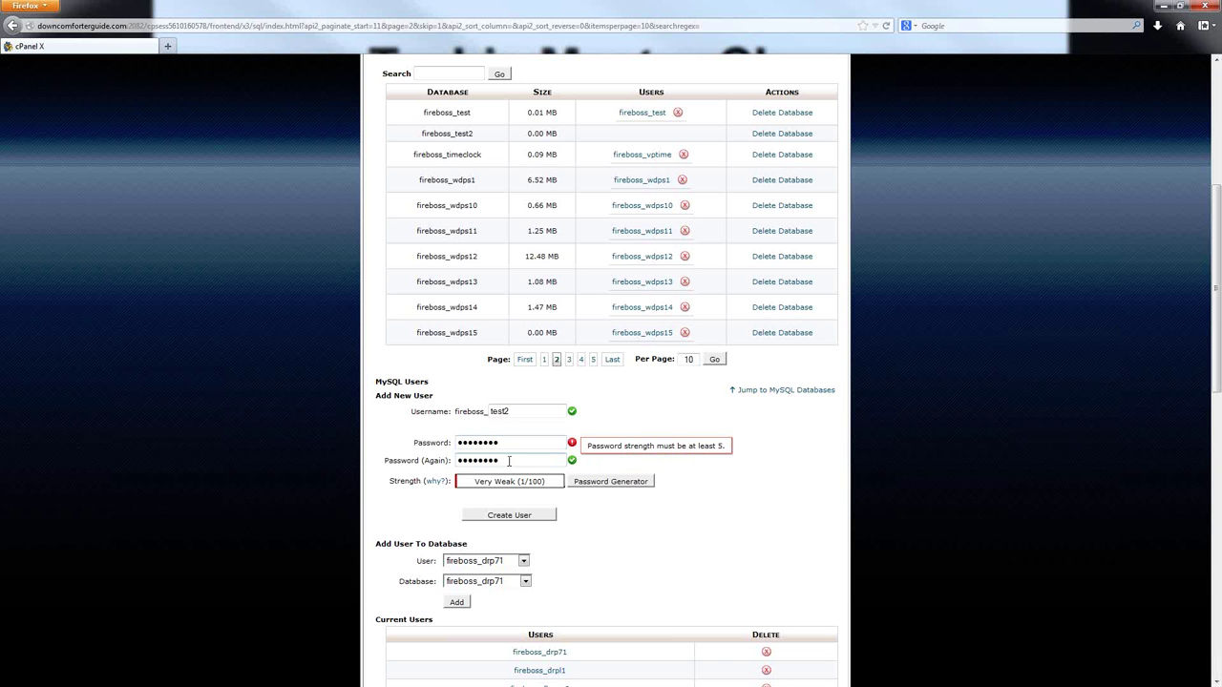
{"action": "left_click", "coordinate": [506, 445]}
{"action": "type", "text": "•"}
{"action": "key", "text": "Tab"}
{"action": "type", "text": "••"}
{"action": "key", "text": "shift+Tab"}
{"action": "type", "text": "•"}
{"action": "left_click_drag", "start_coordinate": [533, 444], "coordinate": [344, 443]}
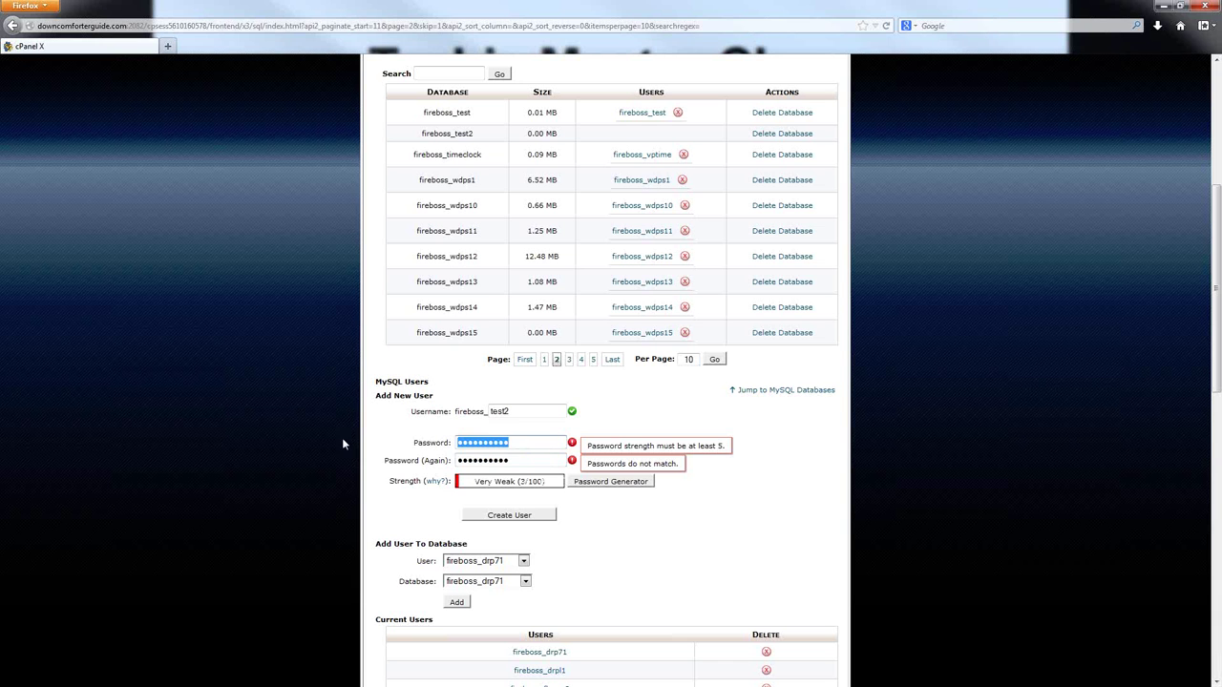
{"action": "type", "text": "••••"}
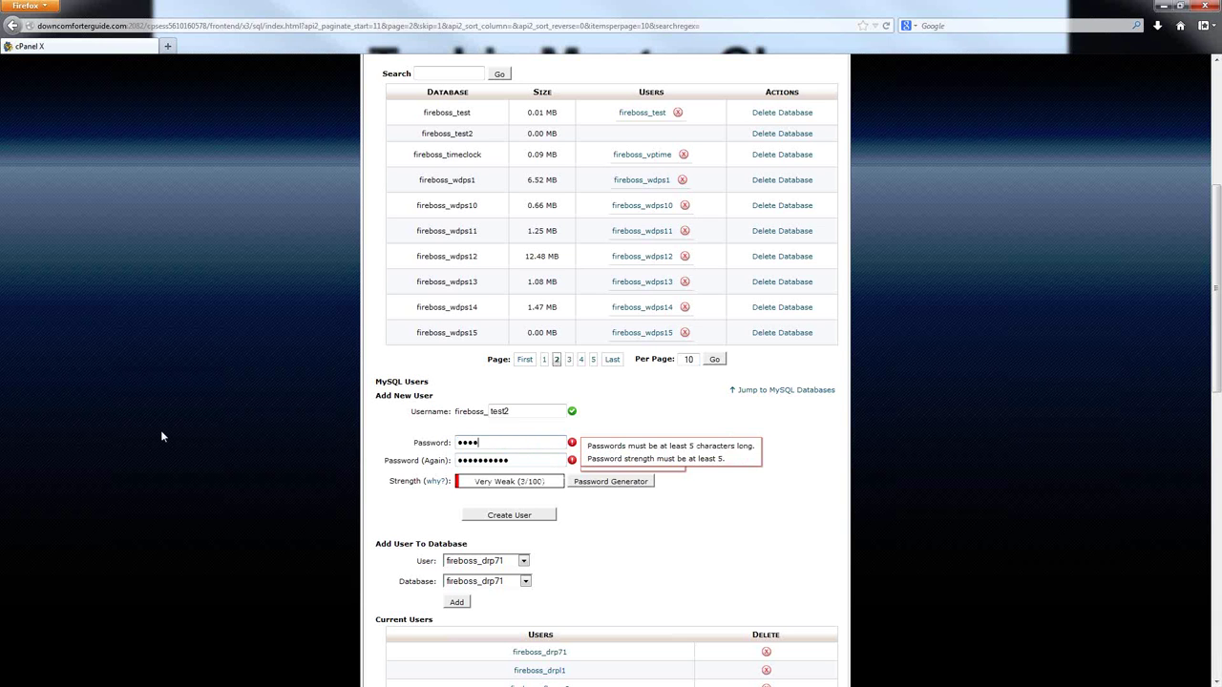
{"action": "type", "text": "•••"}
{"action": "key", "text": "Tab"}
{"action": "type", "text": "•••••••"}
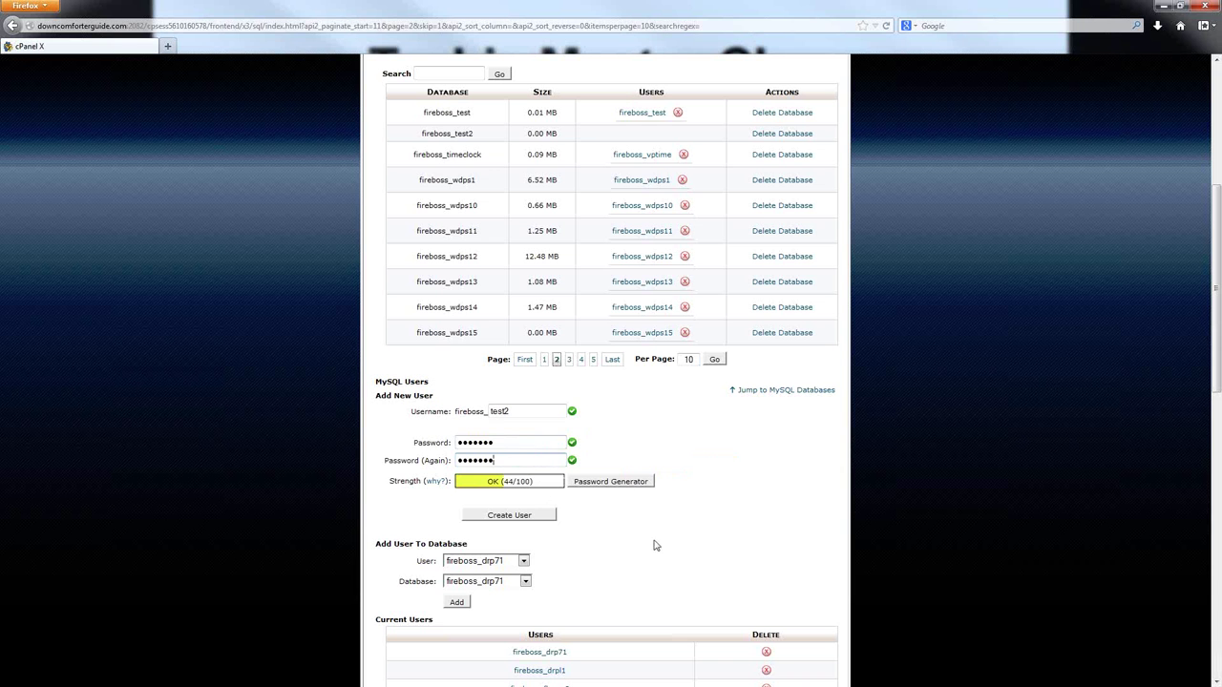
{"action": "left_click", "coordinate": [507, 517]}
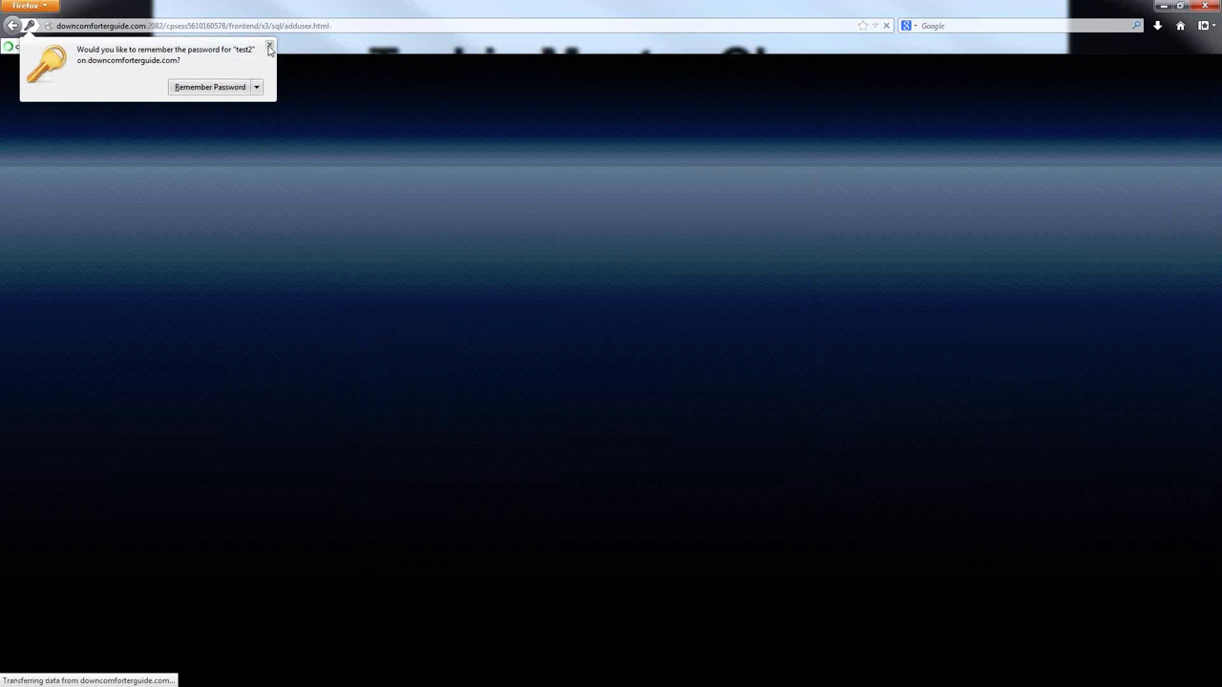
Dismiss Firefox's save-password prompt and return from the fireboss_test2 confirmation to MySQL Databases.
{"action": "left_click", "coordinate": [270, 47]}
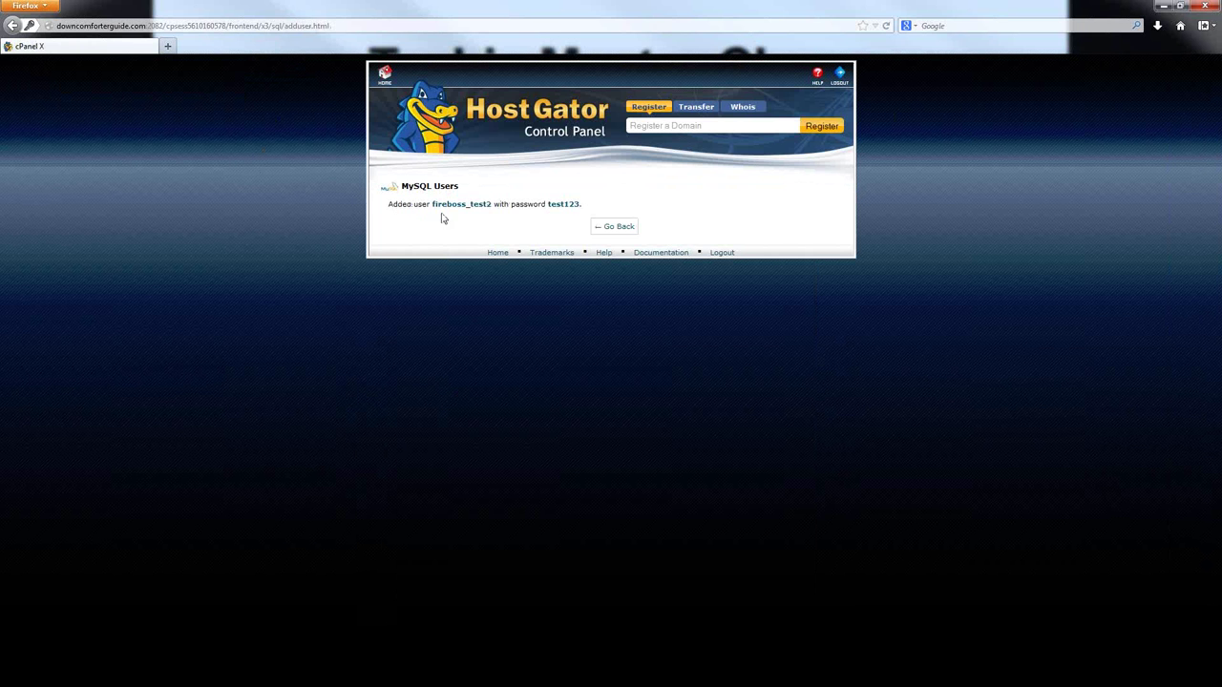
{"action": "left_click", "coordinate": [616, 230]}
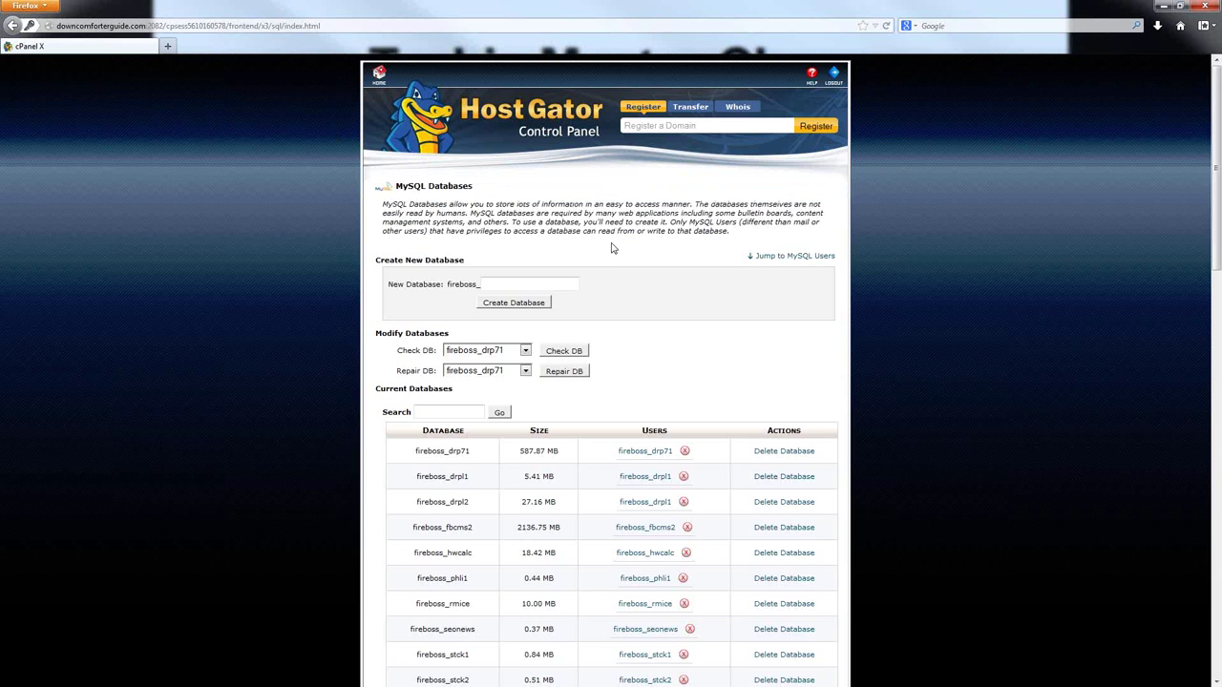
Under Add User To Database, select user fireboss_test2 and database fireboss_test2, then add them.
{"action": "scroll", "coordinate": [823, 303], "scroll_direction": "down", "scroll_amount": 15}
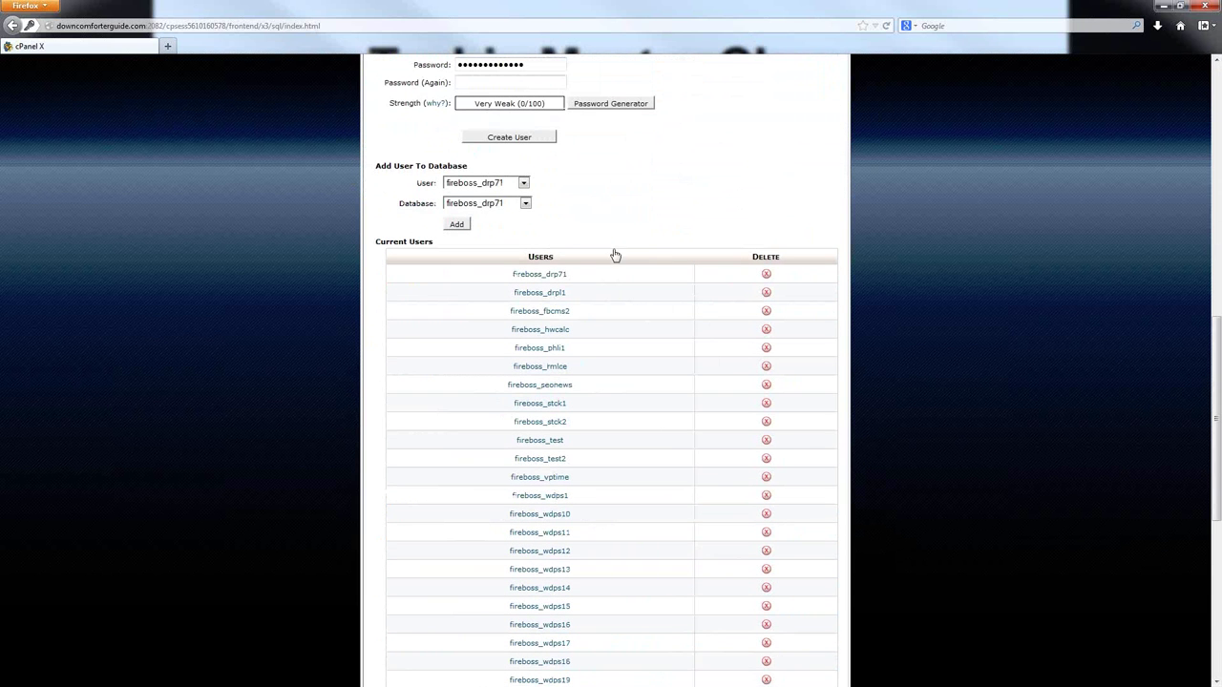
{"action": "left_click", "coordinate": [480, 190]}
{"action": "left_click", "coordinate": [479, 192]}
{"action": "scroll", "coordinate": [507, 134], "scroll_direction": "down", "scroll_amount": 2}
{"action": "scroll", "coordinate": [573, 144], "scroll_direction": "up", "scroll_amount": 2}
{"action": "scroll", "coordinate": [372, 181], "scroll_direction": "up", "scroll_amount": 3}
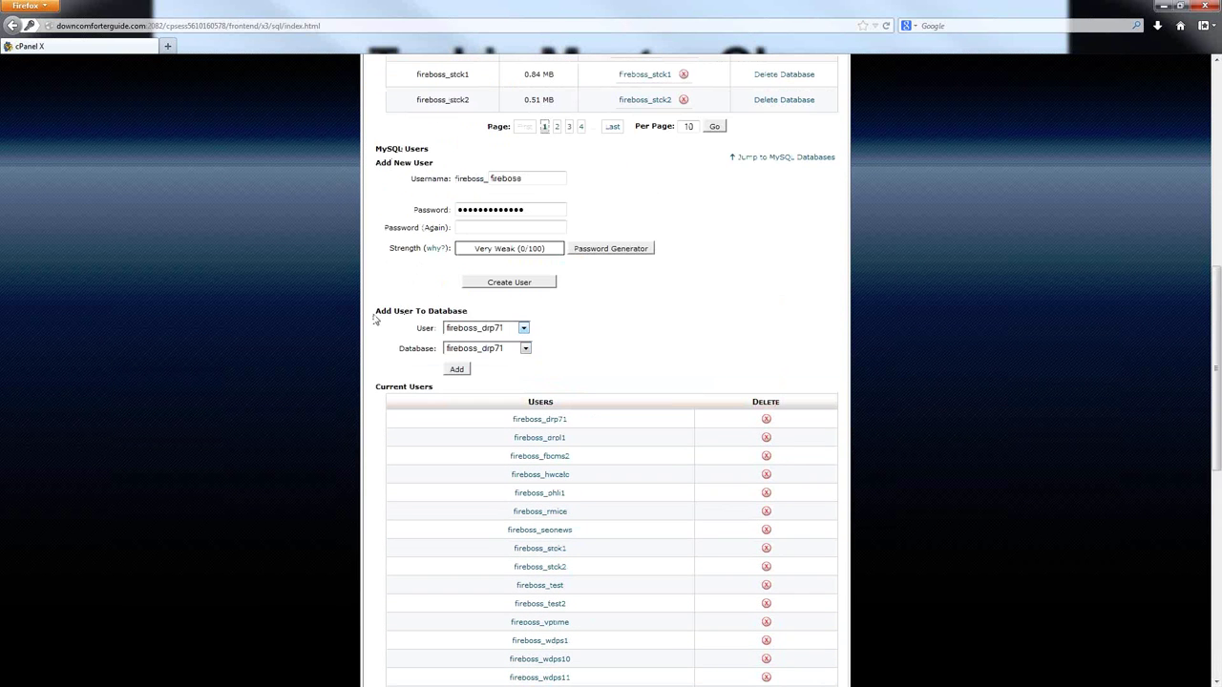
{"action": "left_click", "coordinate": [464, 332]}
{"action": "left_click", "coordinate": [478, 443]}
{"action": "left_click", "coordinate": [482, 350]}
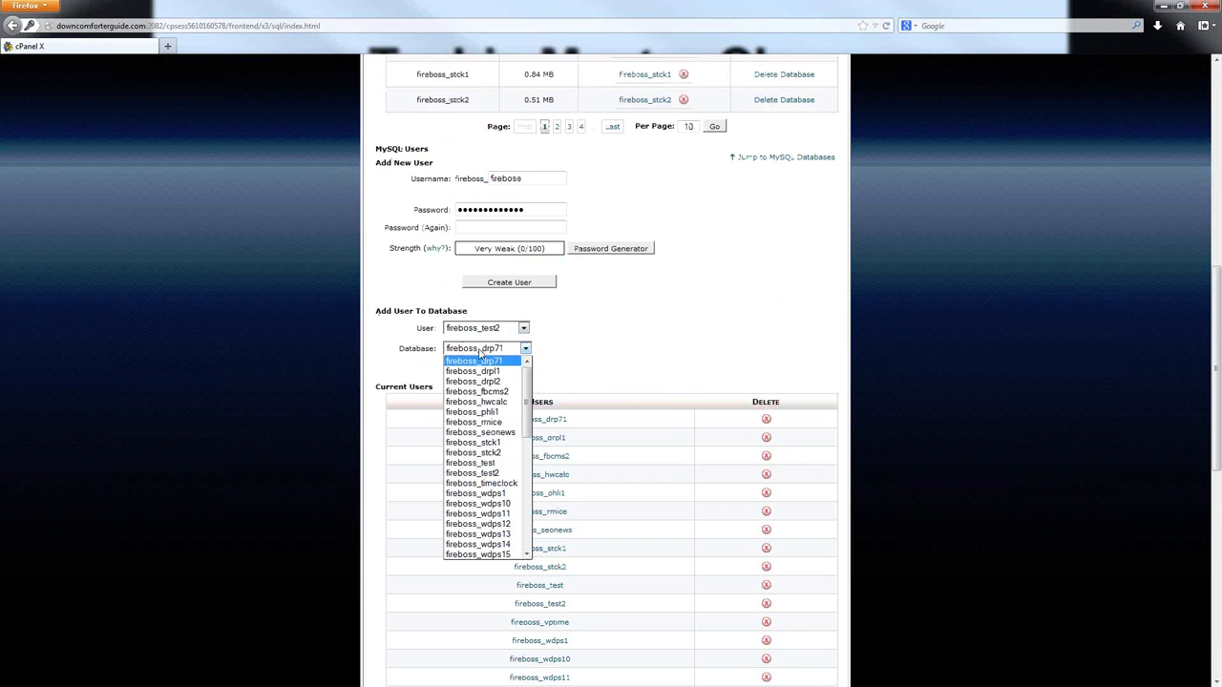
{"action": "left_click", "coordinate": [482, 475]}
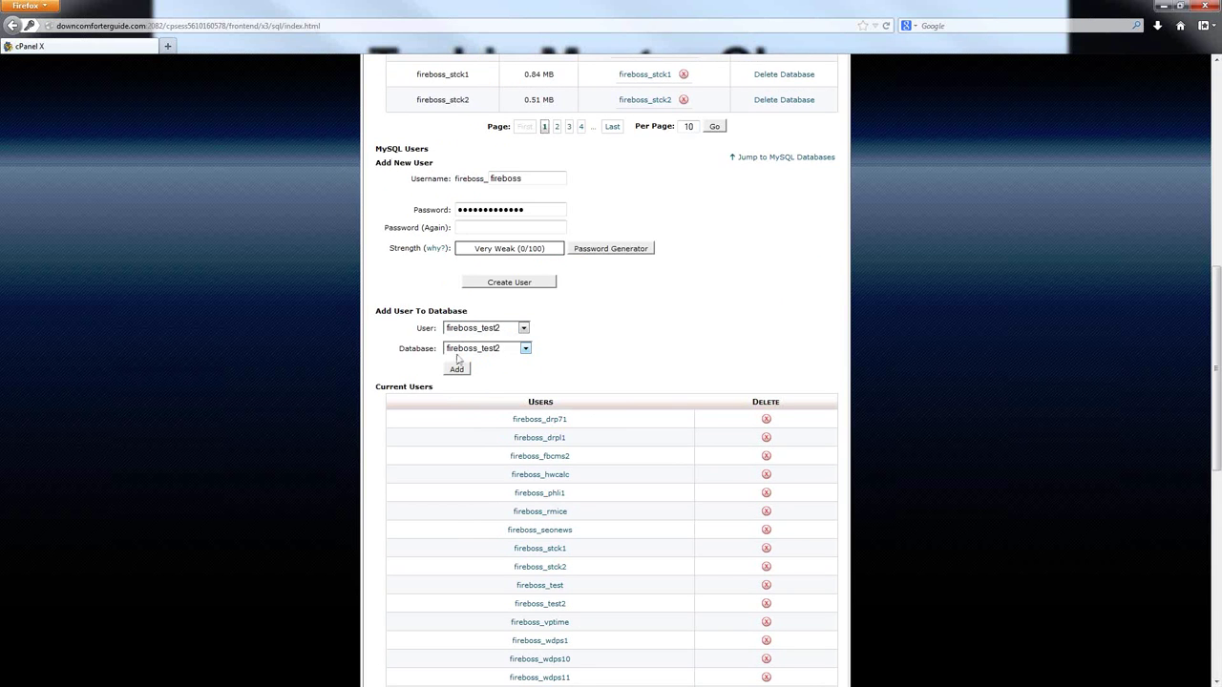
{"action": "left_click", "coordinate": [457, 370]}
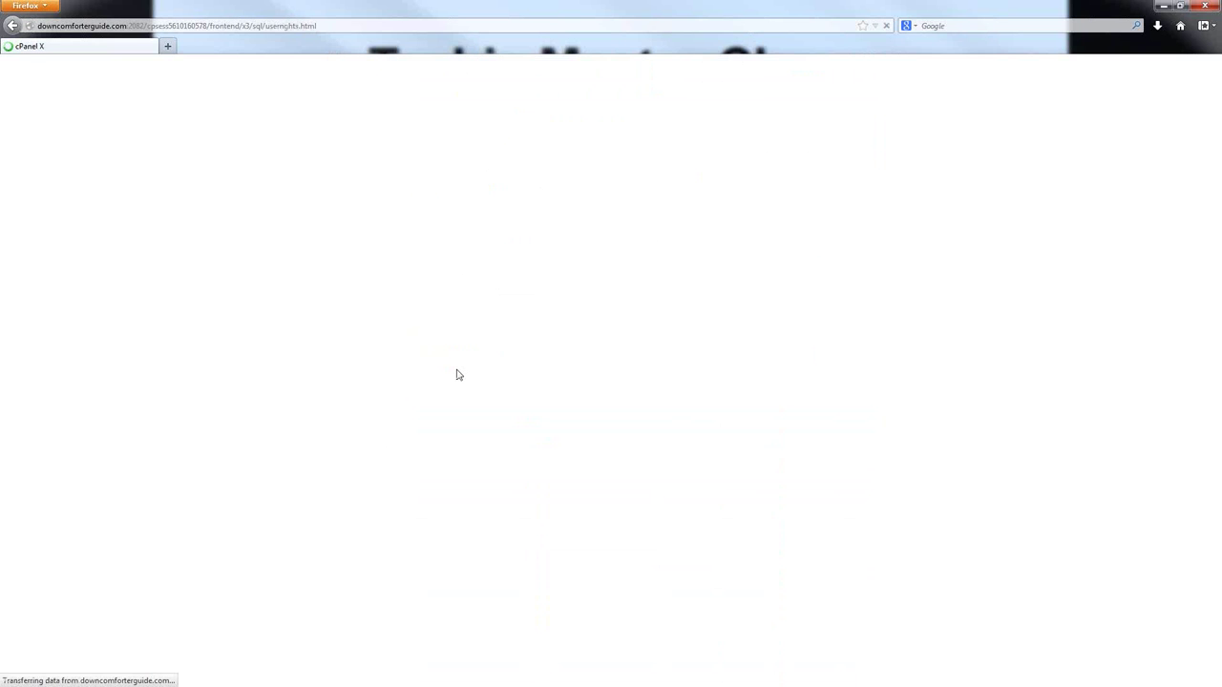
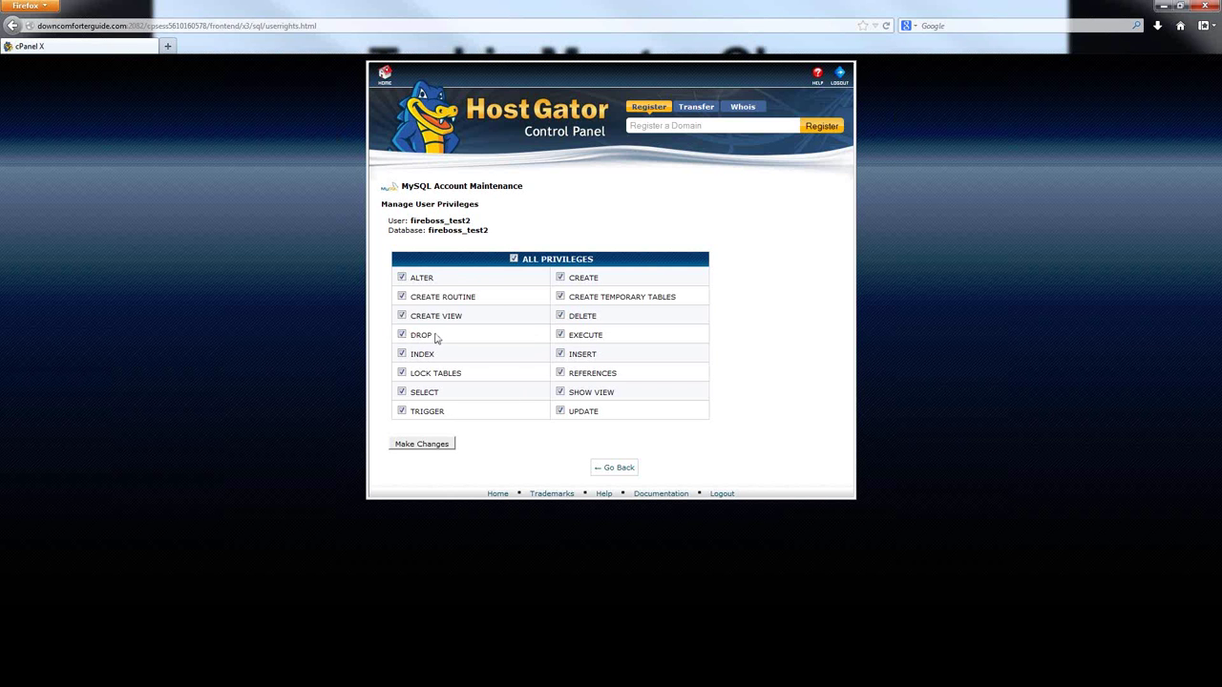
Grant the test2 user ALL PRIVILEGES on fireboss_test2, then return to MySQL Databases.
{"action": "left_click_drag", "start_coordinate": [438, 338], "coordinate": [412, 339]}
{"action": "left_click_drag", "start_coordinate": [602, 319], "coordinate": [567, 327]}
{"action": "left_click", "coordinate": [431, 444]}
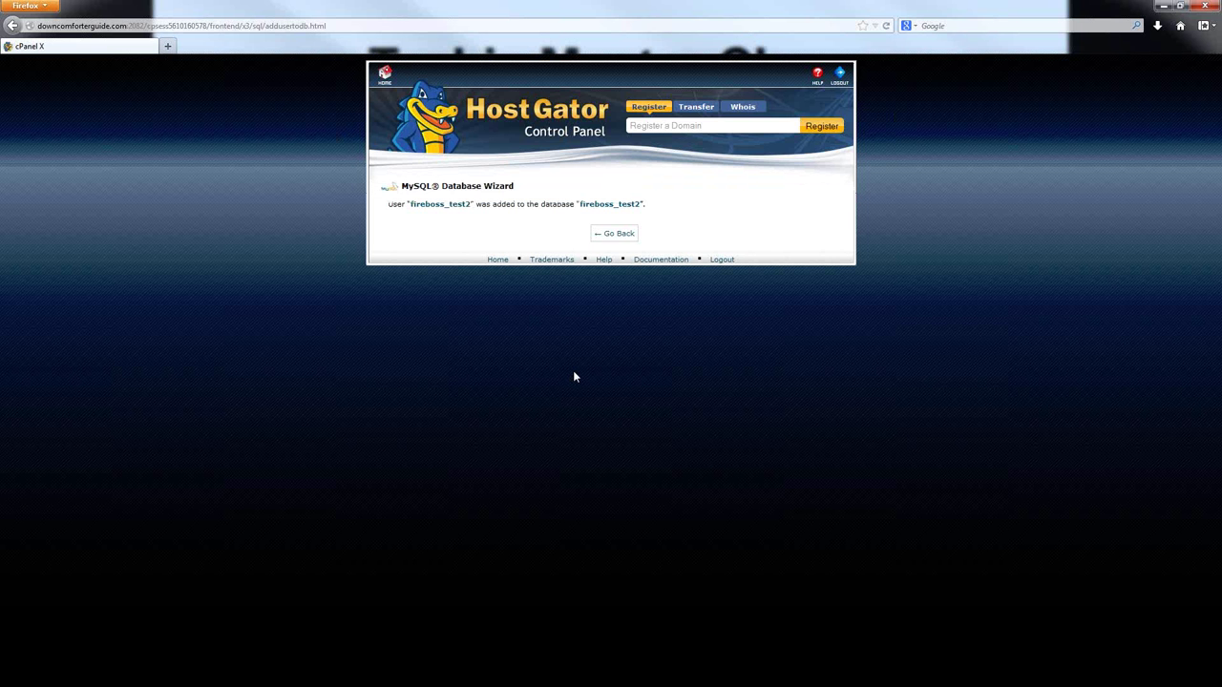
{"action": "left_click", "coordinate": [613, 235]}
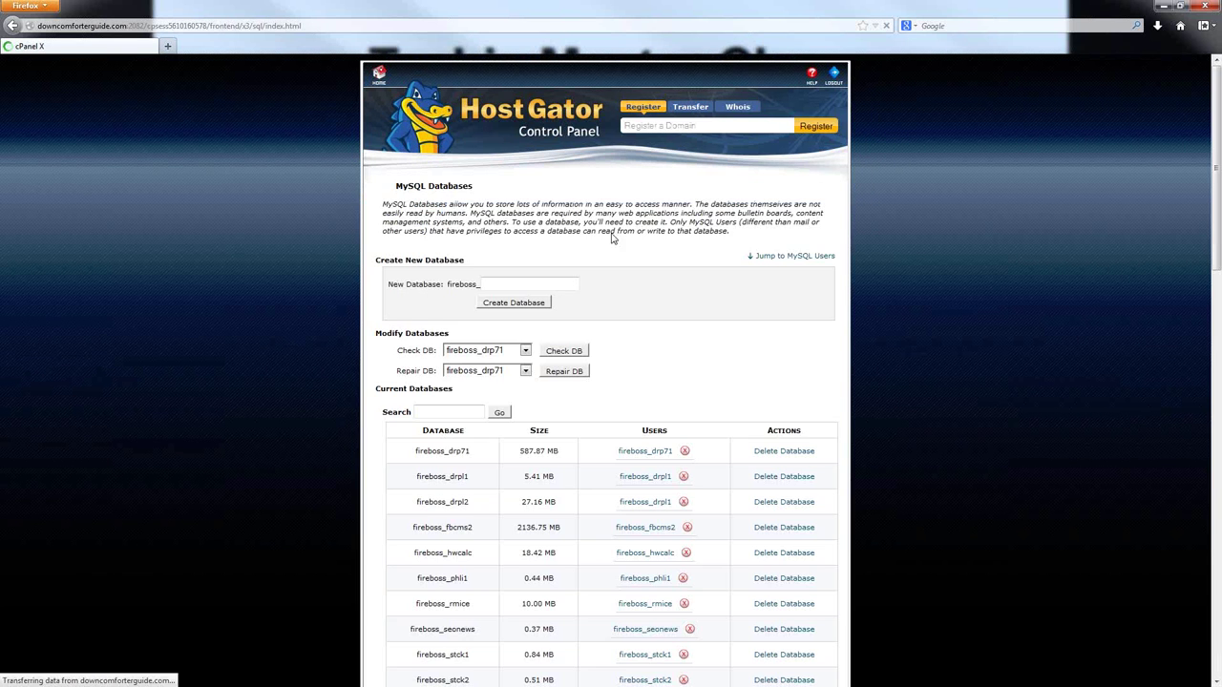
Return to the cPanel home page and bring its Databases tools into view.
{"action": "scroll", "coordinate": [626, 279], "scroll_direction": "down", "scroll_amount": 5}
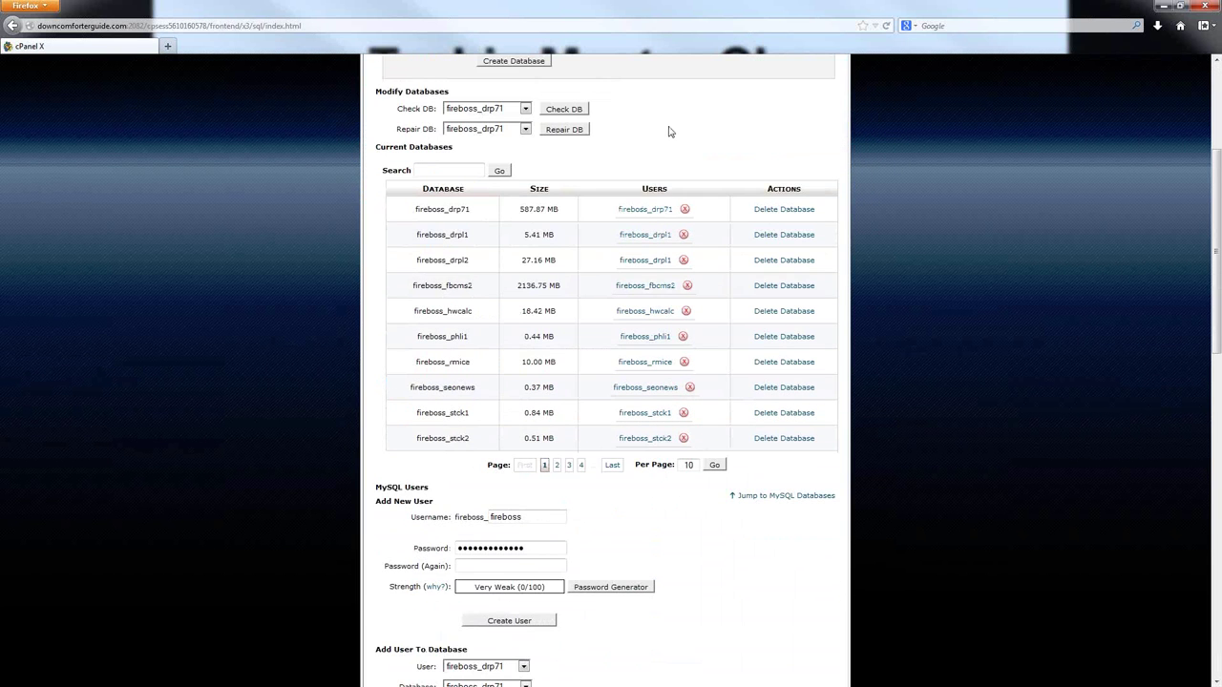
{"action": "scroll", "coordinate": [668, 132], "scroll_direction": "down", "scroll_amount": 2}
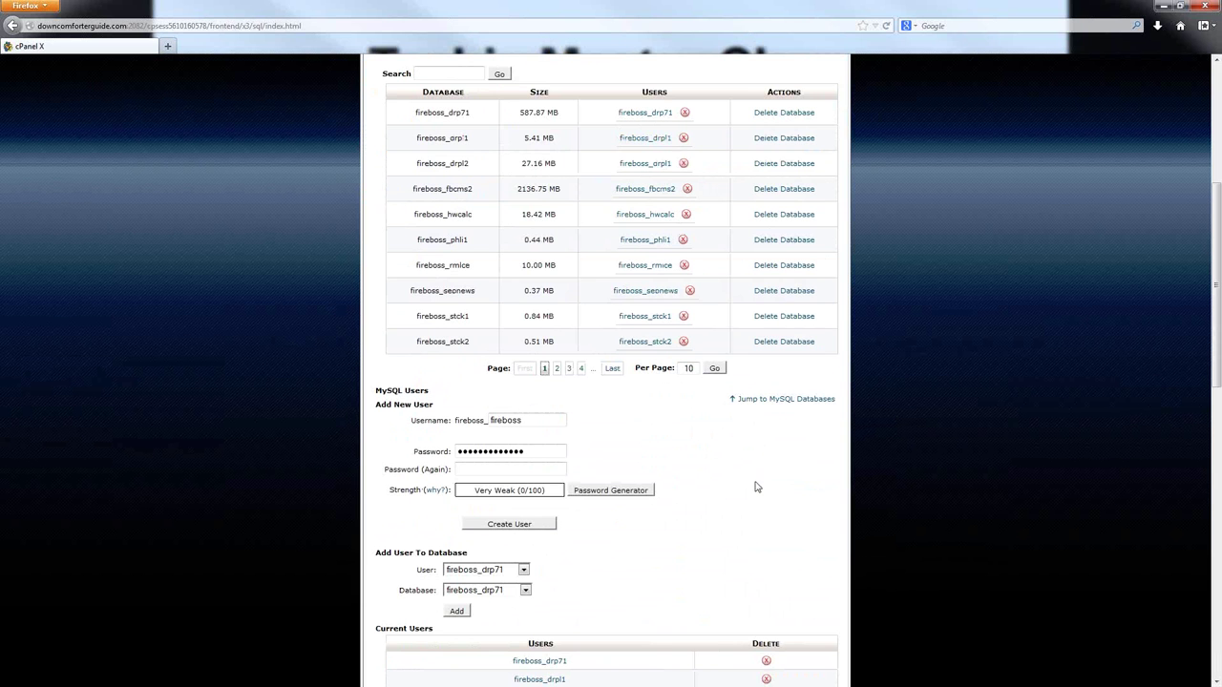
{"action": "scroll", "coordinate": [726, 458], "scroll_direction": "up", "scroll_amount": 7}
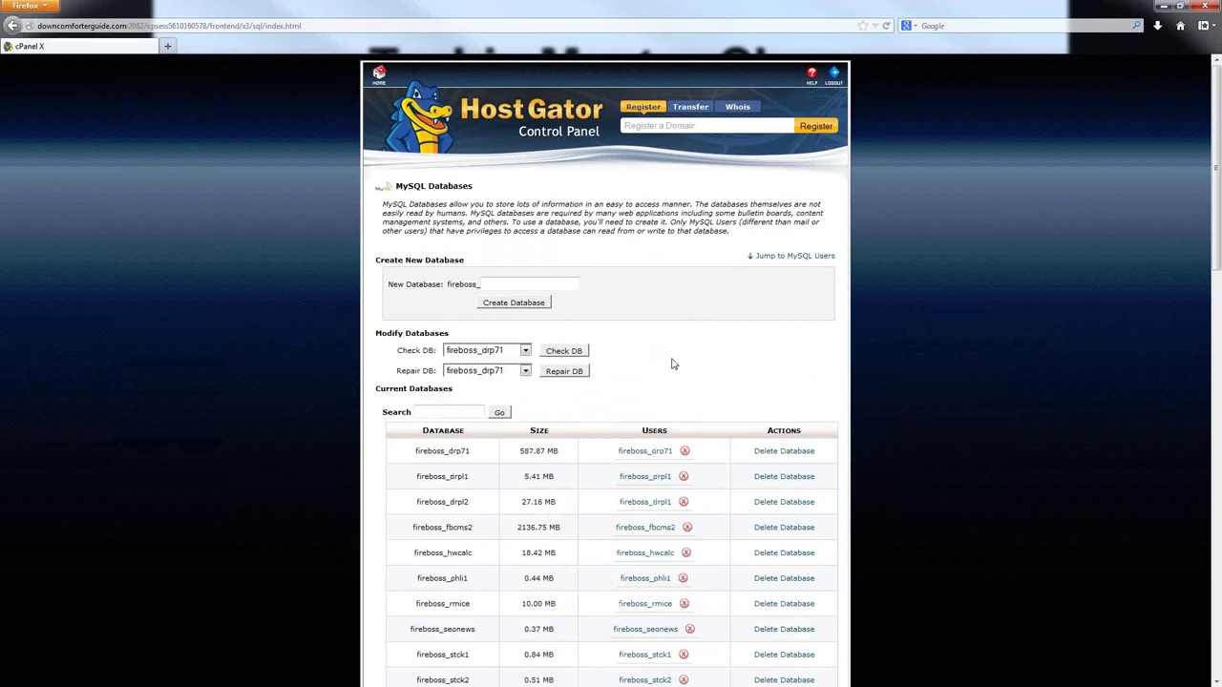
{"action": "left_click", "coordinate": [379, 77]}
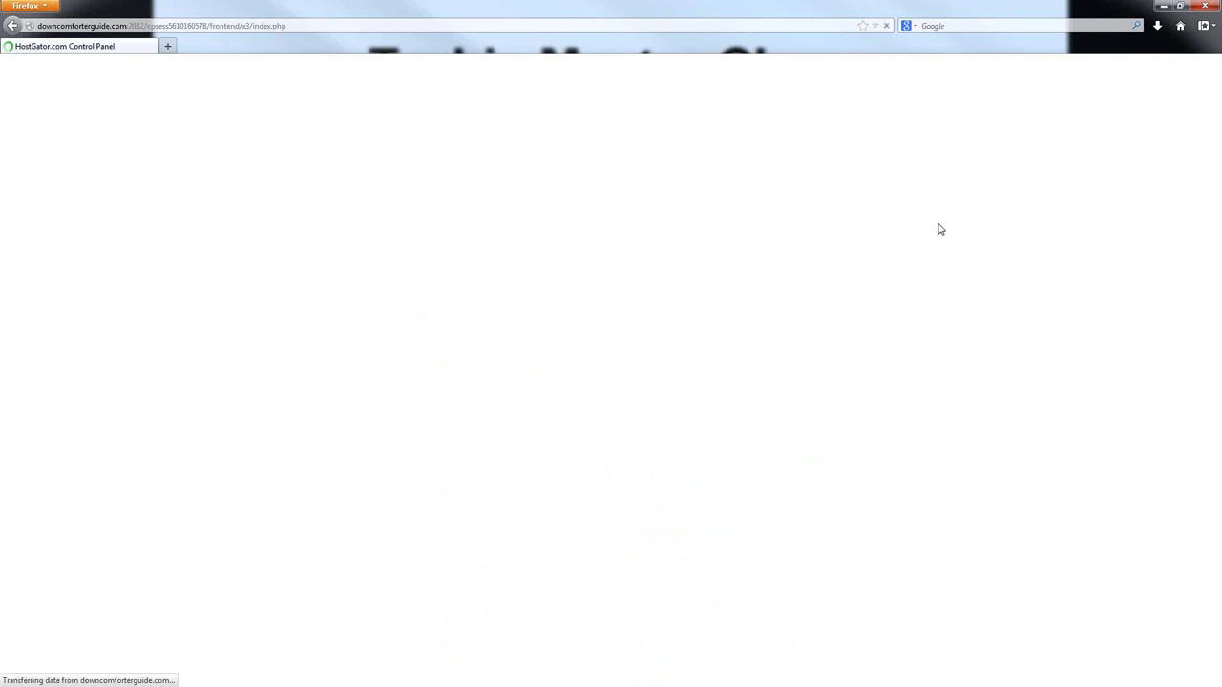
{"action": "scroll", "coordinate": [642, 353], "scroll_direction": "down", "scroll_amount": 5}
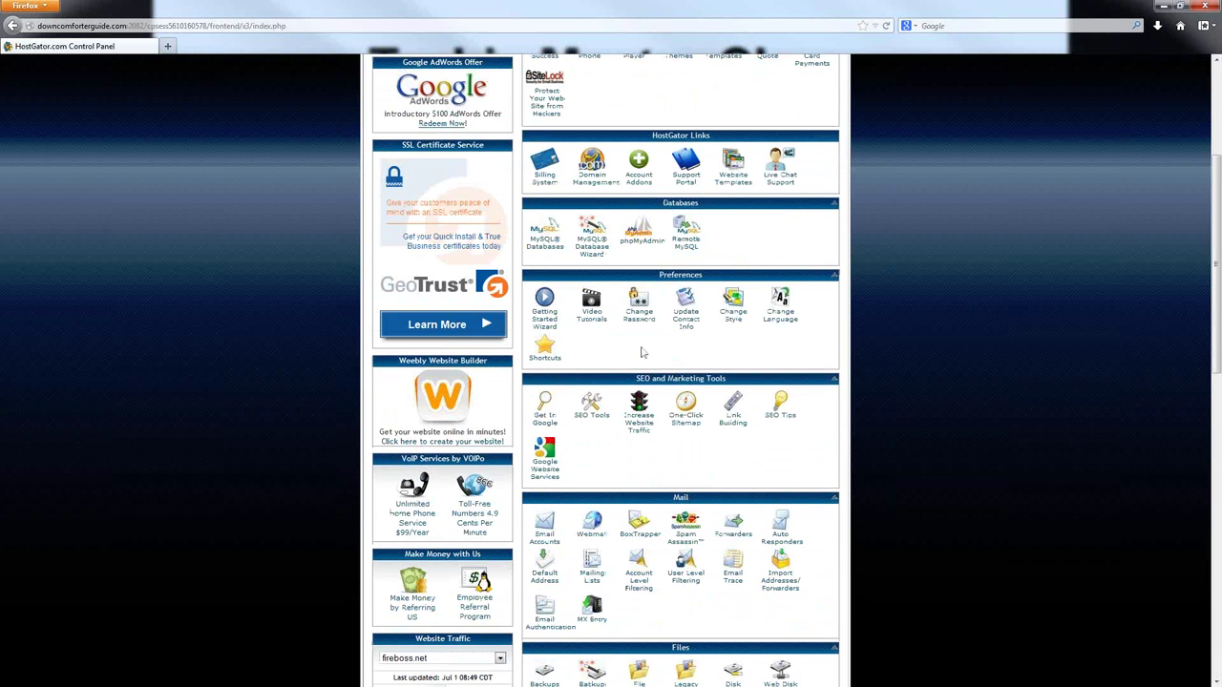
{"action": "scroll", "coordinate": [643, 353], "scroll_direction": "down", "scroll_amount": 5}
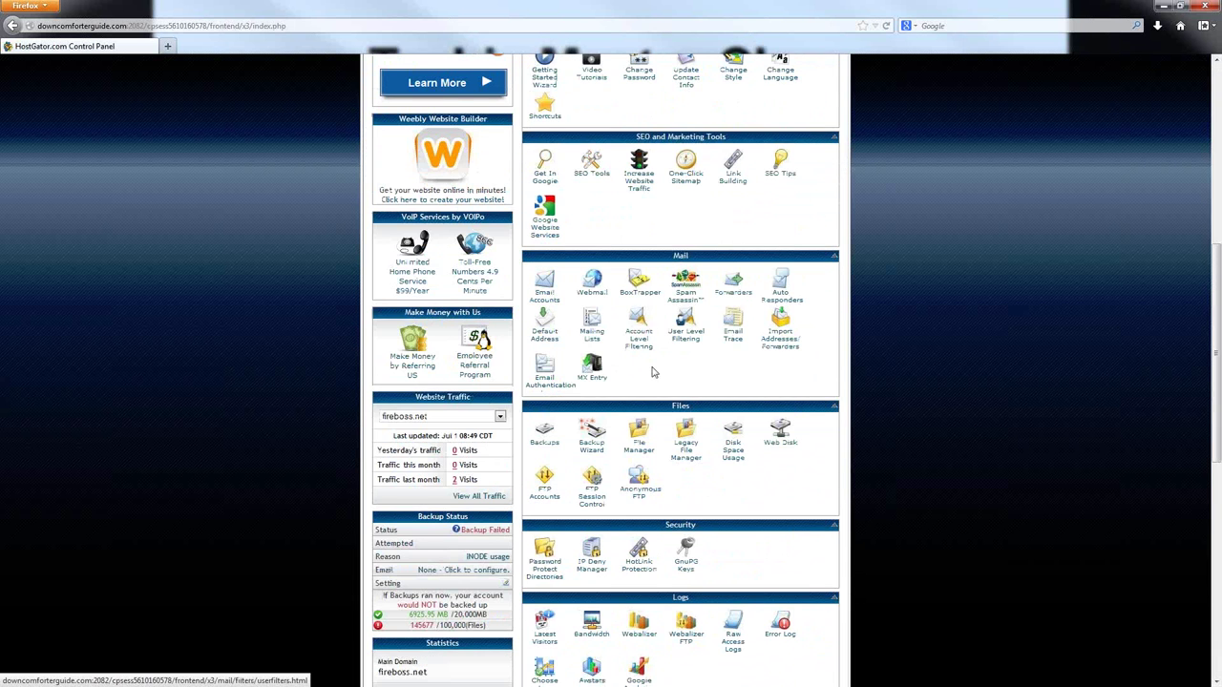
{"action": "scroll", "coordinate": [653, 372], "scroll_direction": "up", "scroll_amount": 4}
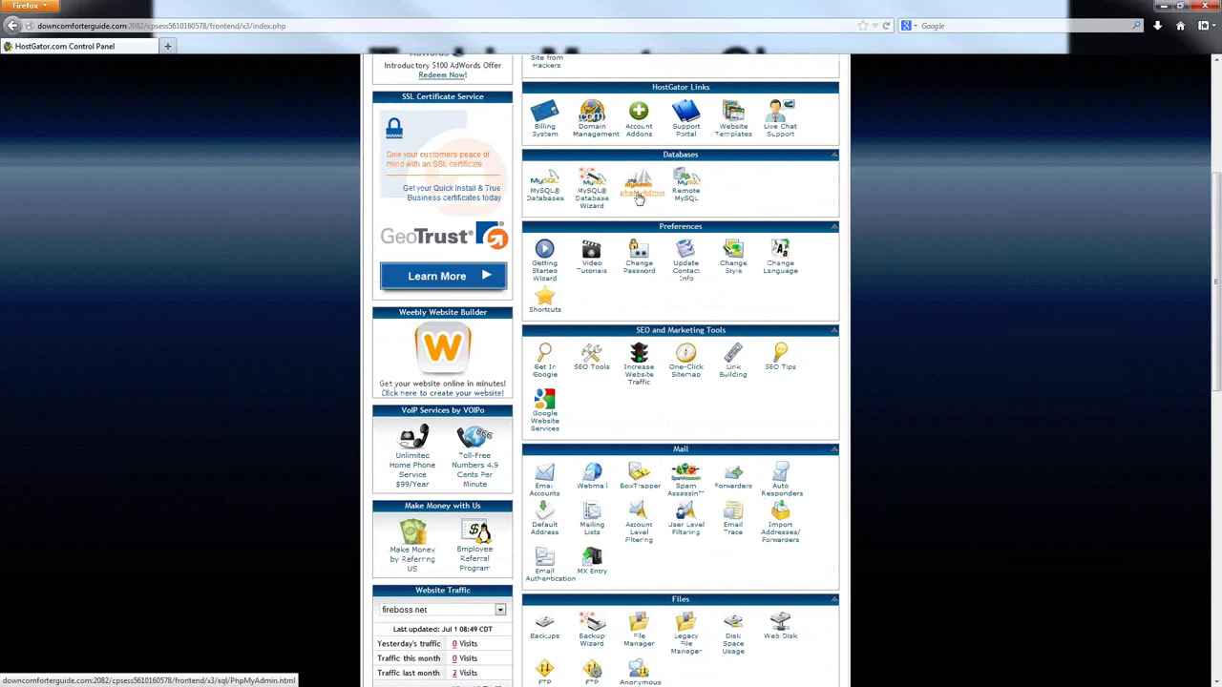
{"action": "scroll", "coordinate": [639, 198], "scroll_direction": "up", "scroll_amount": 2}
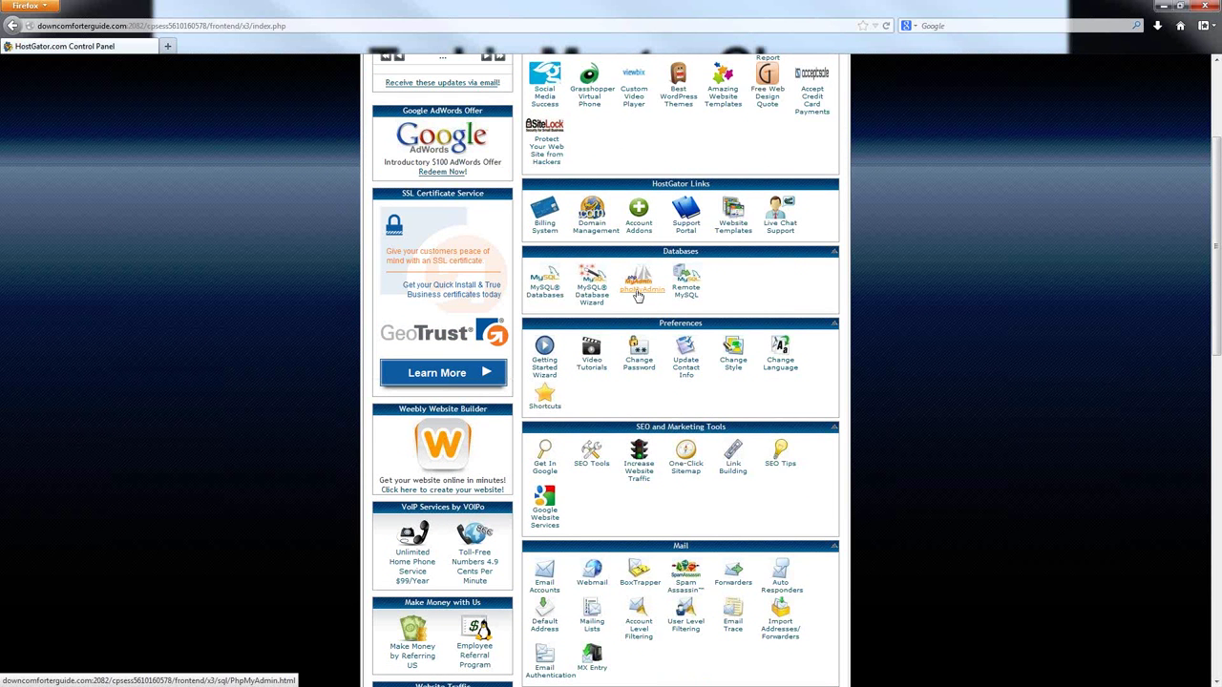
Log into phpMyAdmin with the account password and open the fireboss_test2 database.
{"action": "left_click", "coordinate": [638, 292]}
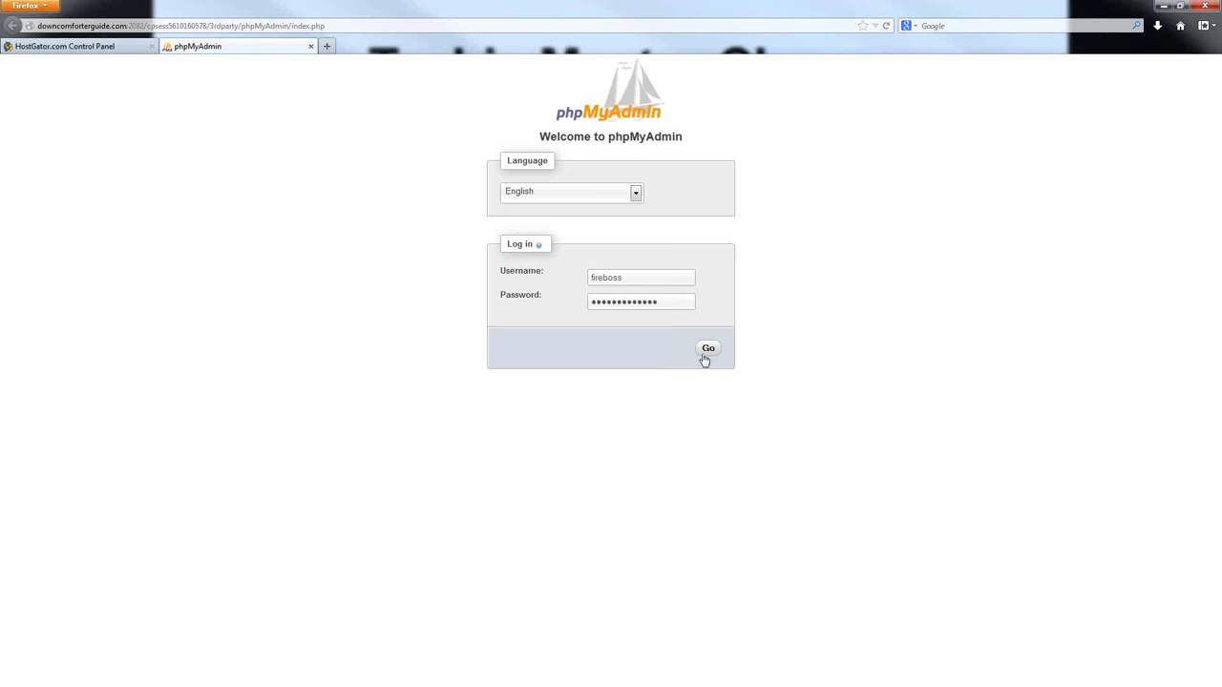
{"action": "left_click_drag", "start_coordinate": [665, 301], "coordinate": [423, 292]}
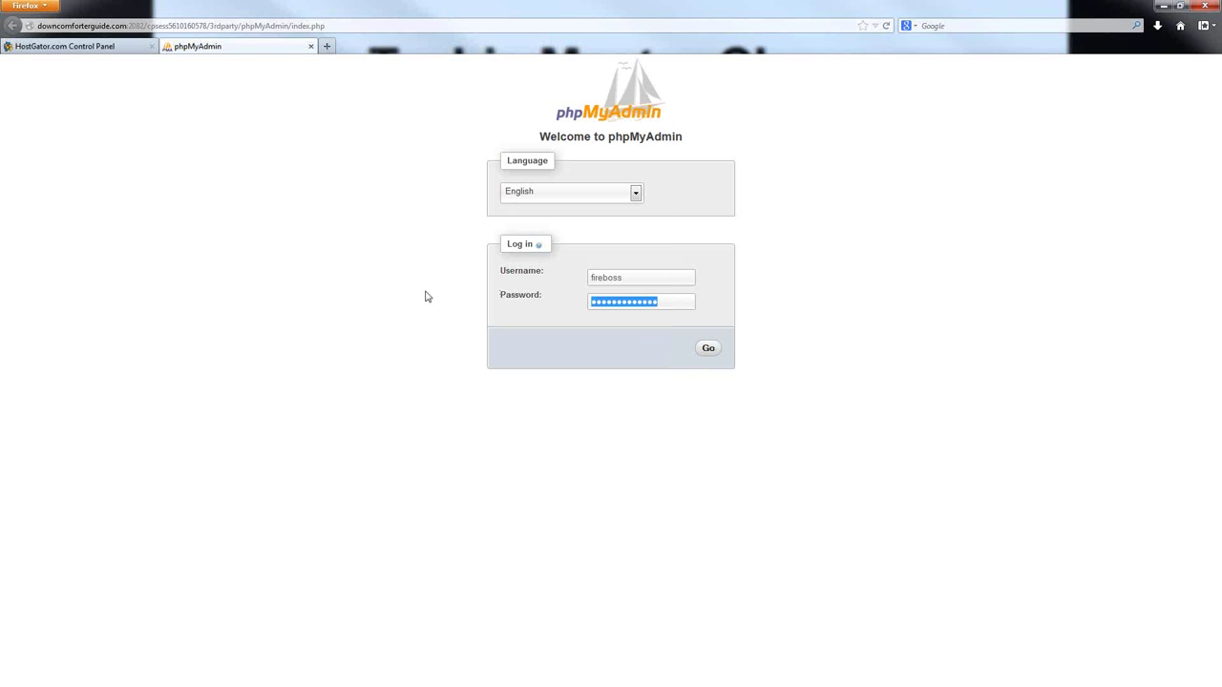
{"action": "type", "text": "*********"}
{"action": "key", "text": "Return"}
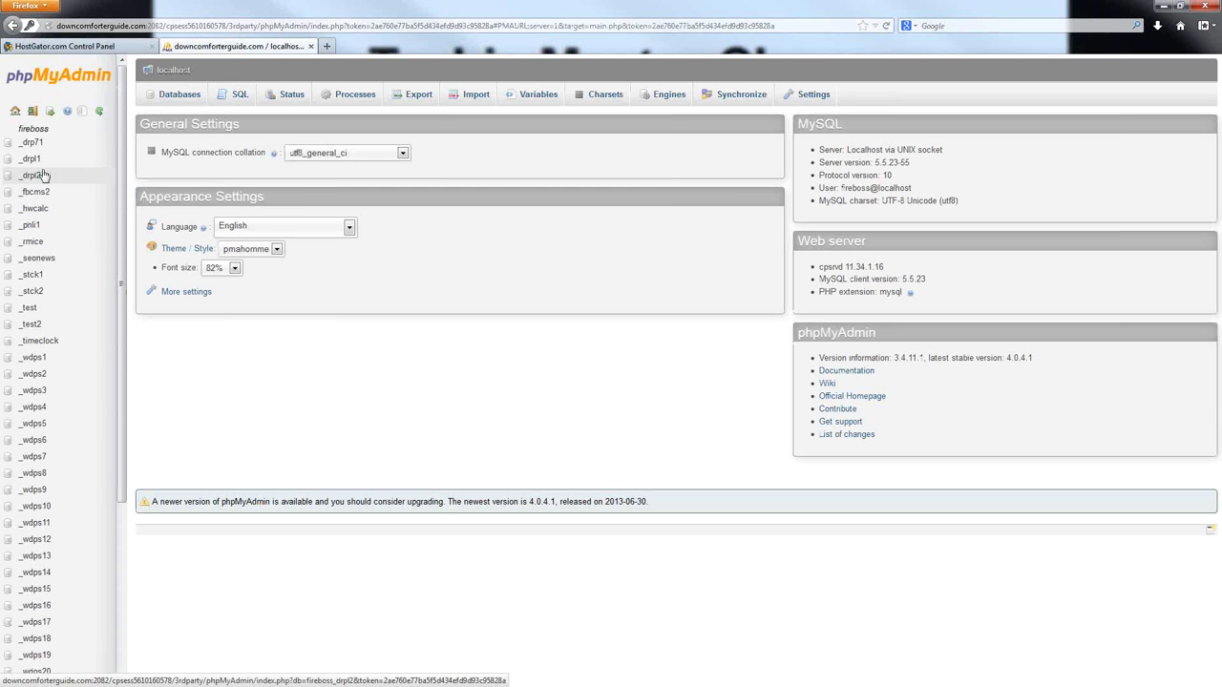
{"action": "left_click", "coordinate": [26, 325]}
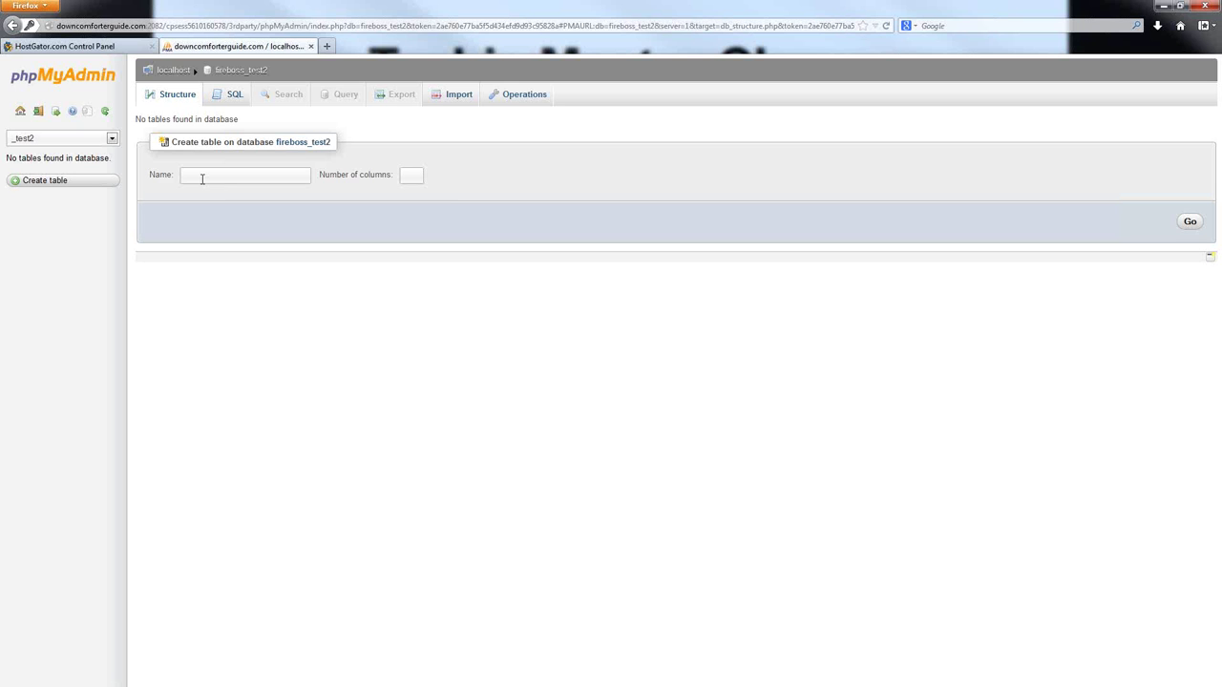
Name the new table testtable, set its number of columns, and open the column definitions.
{"action": "left_click", "coordinate": [202, 179]}
{"action": "type", "text": "test"}
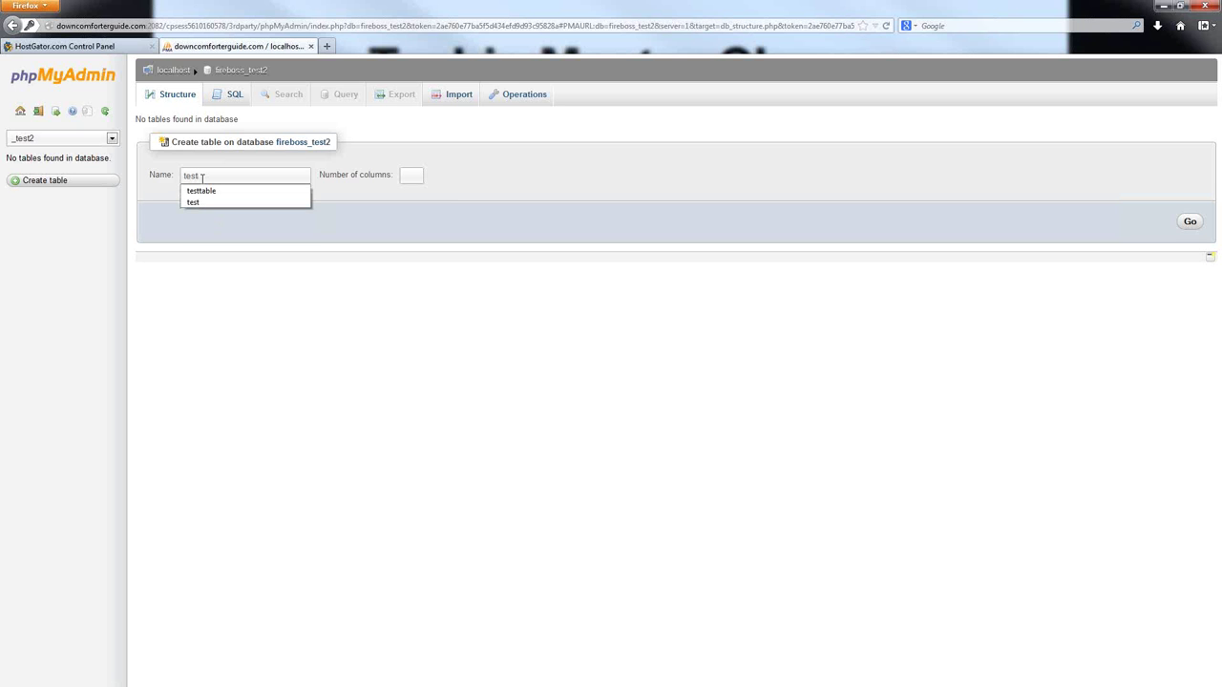
{"action": "type", "text": "table"}
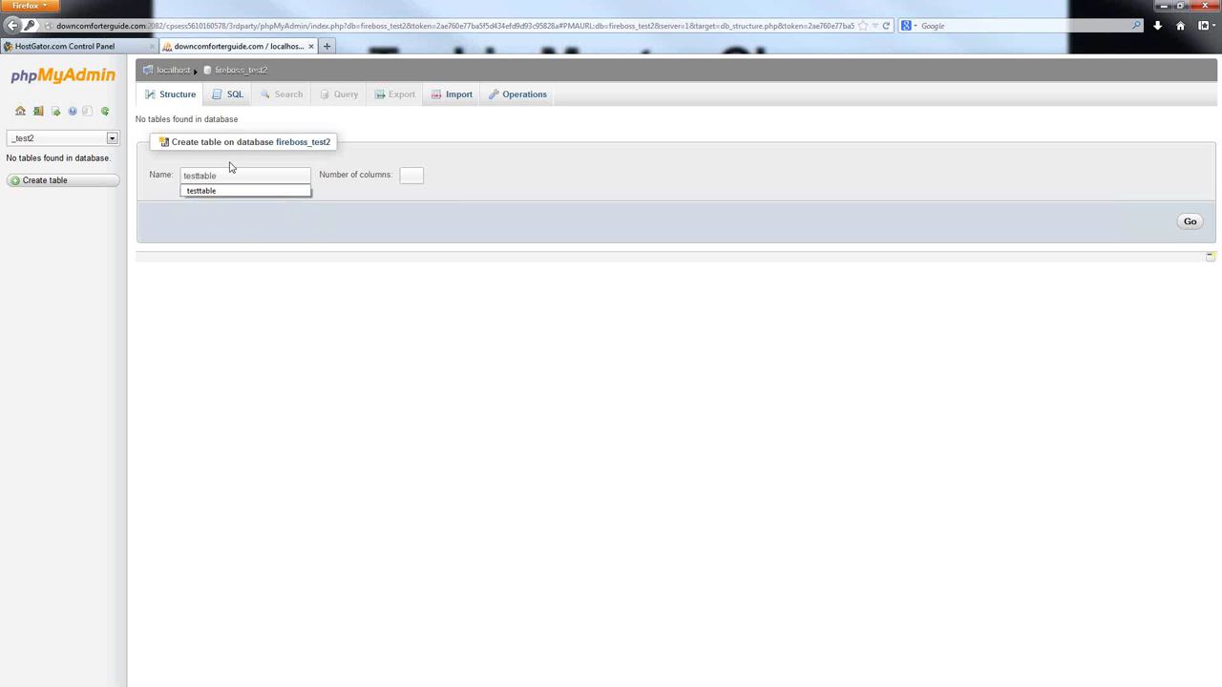
{"action": "left_click", "coordinate": [377, 230]}
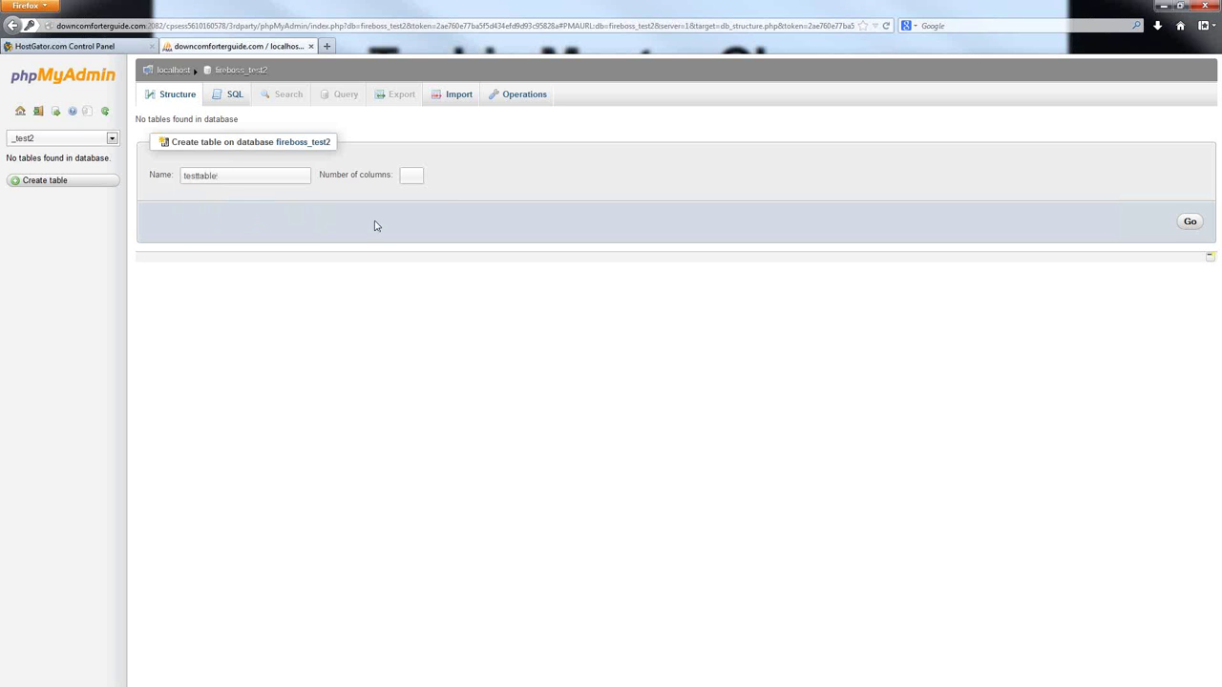
{"action": "left_click", "coordinate": [415, 175]}
{"action": "type", "text": "1"}
{"action": "left_click", "coordinate": [1188, 222]}
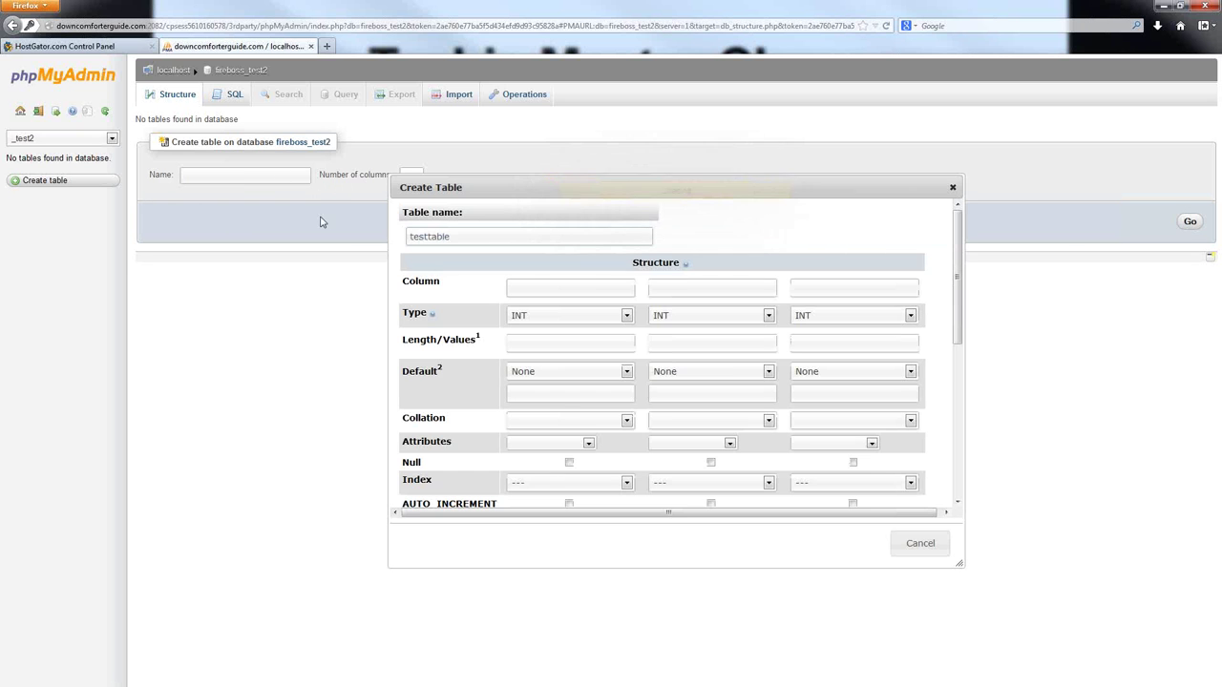
{"action": "scroll", "coordinate": [674, 232], "scroll_direction": "down", "scroll_amount": 3}
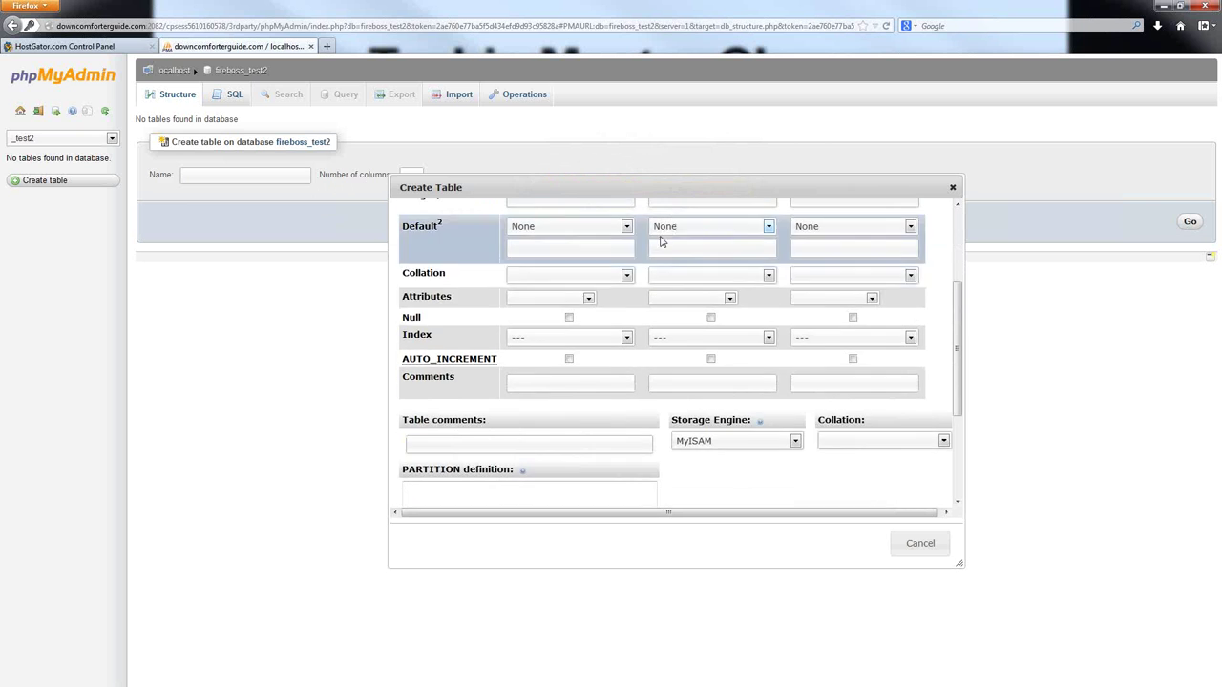
{"action": "scroll", "coordinate": [563, 318], "scroll_direction": "up", "scroll_amount": 3}
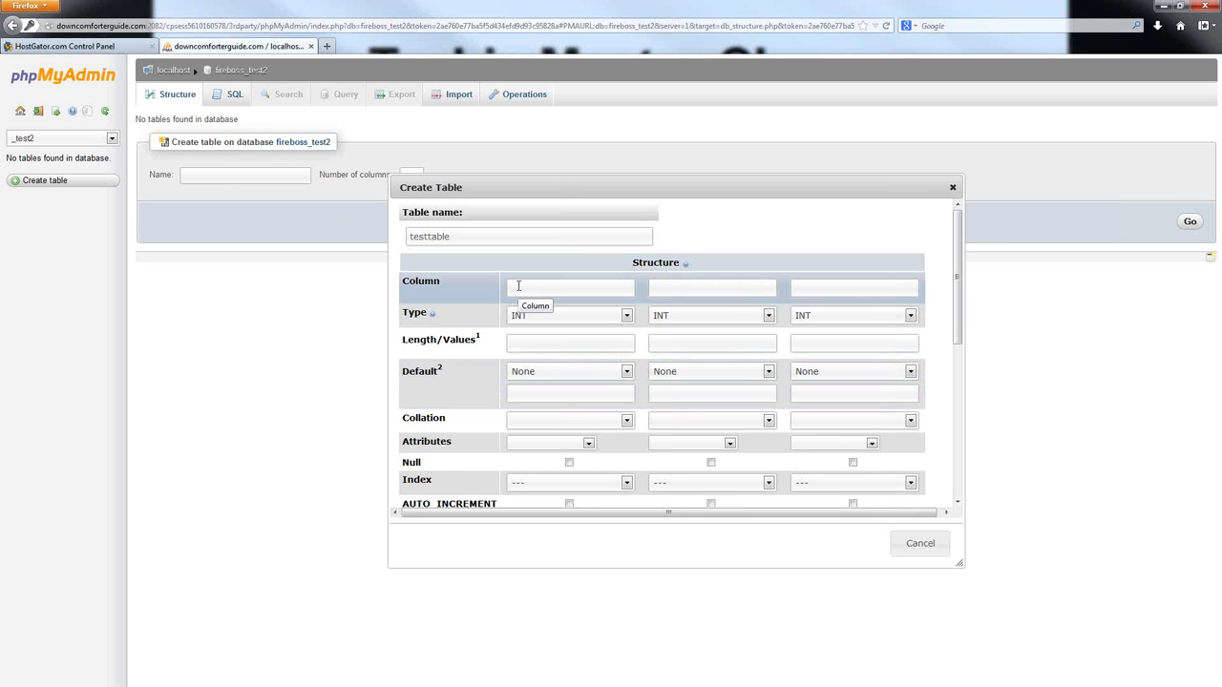
Enter tid, tname and tvalue as the three column names.
{"action": "type", "text": "tid"}
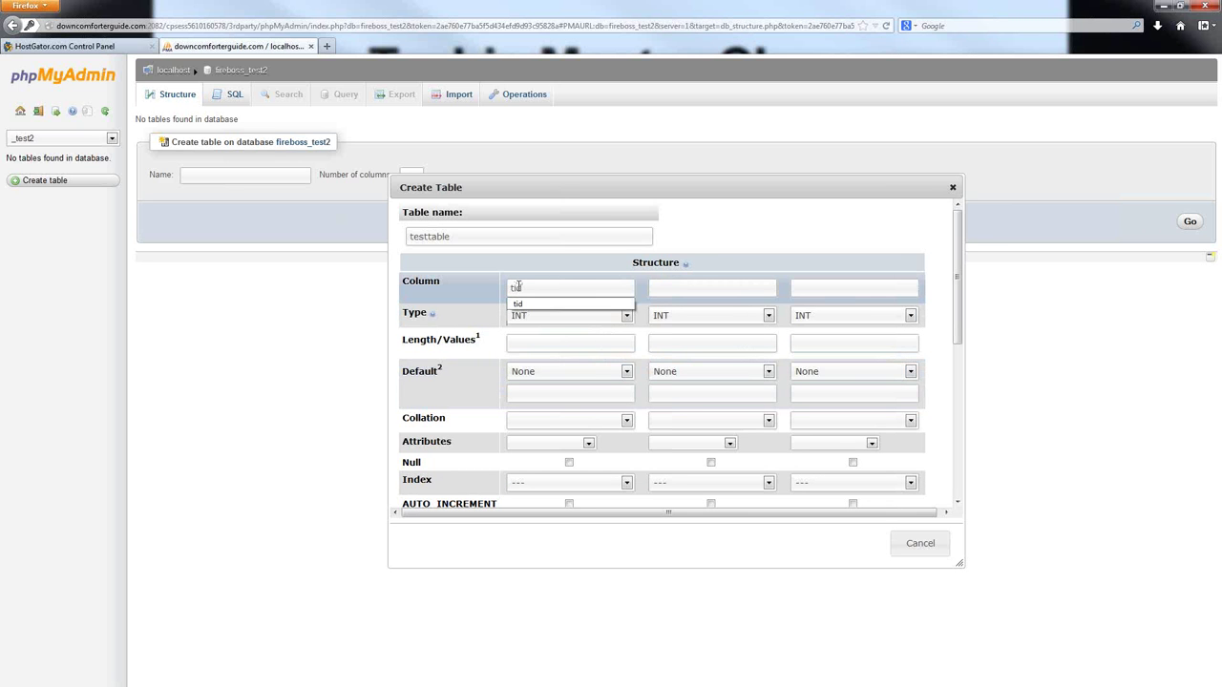
{"action": "key", "text": "Down"}
{"action": "key", "text": "Return"}
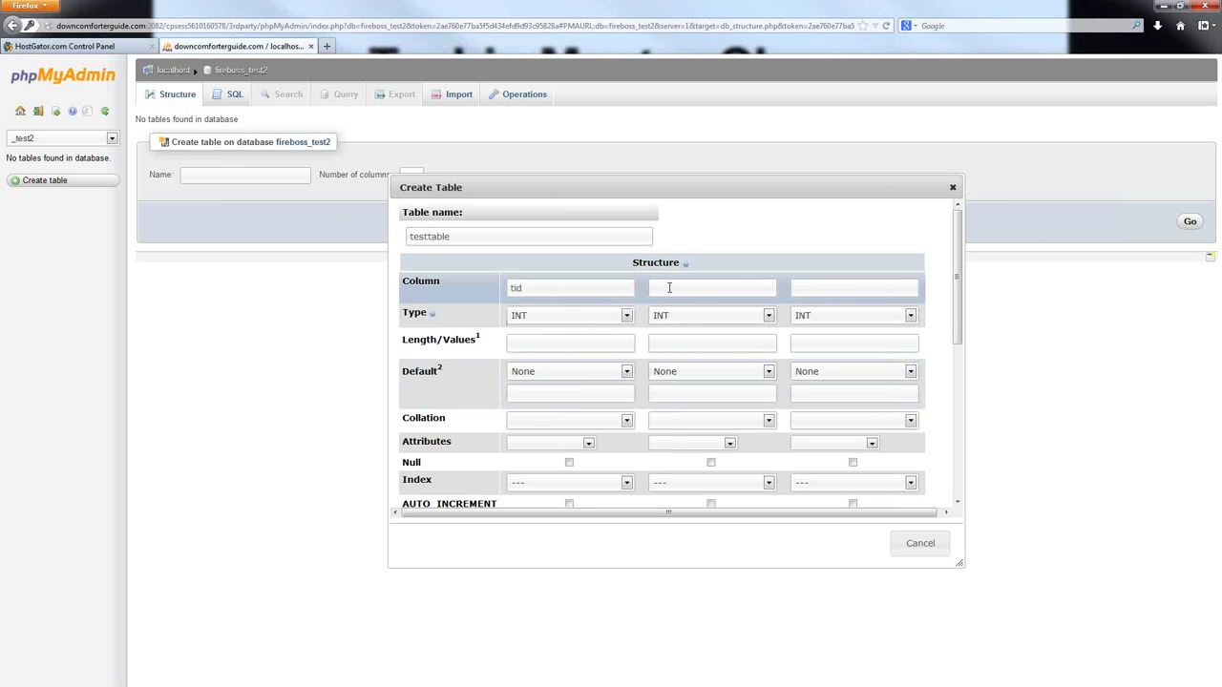
{"action": "type", "text": "tname"}
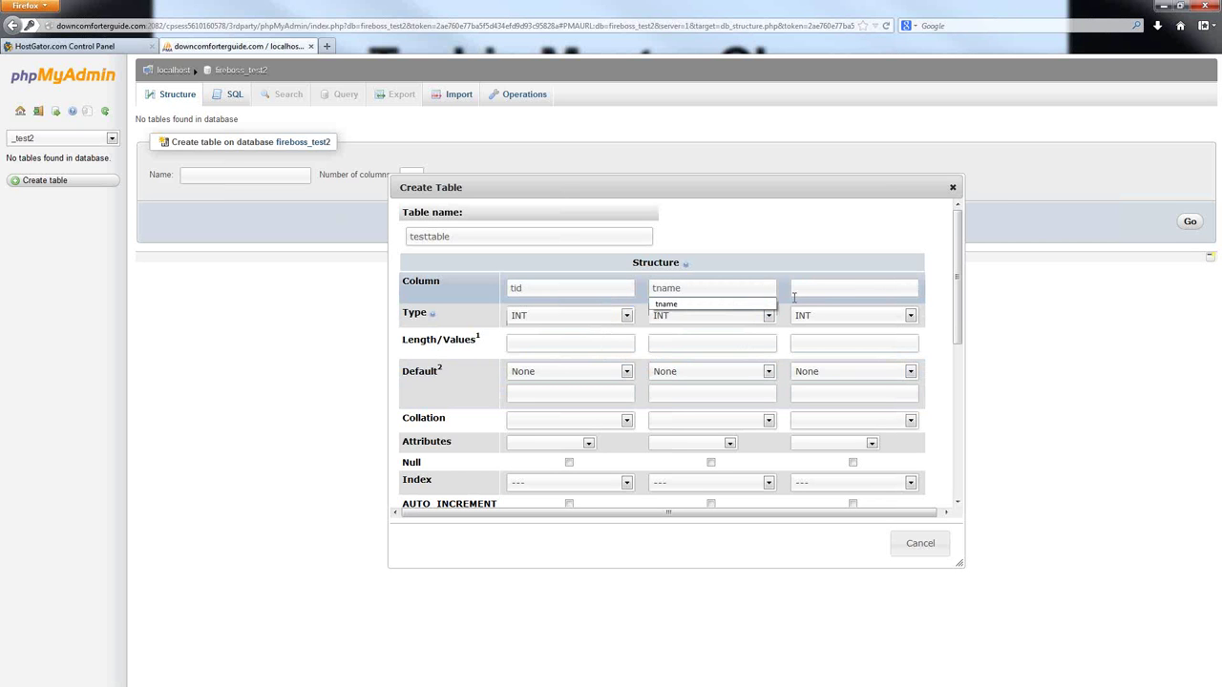
{"action": "left_click", "coordinate": [812, 287]}
{"action": "type", "text": "tvalue"}
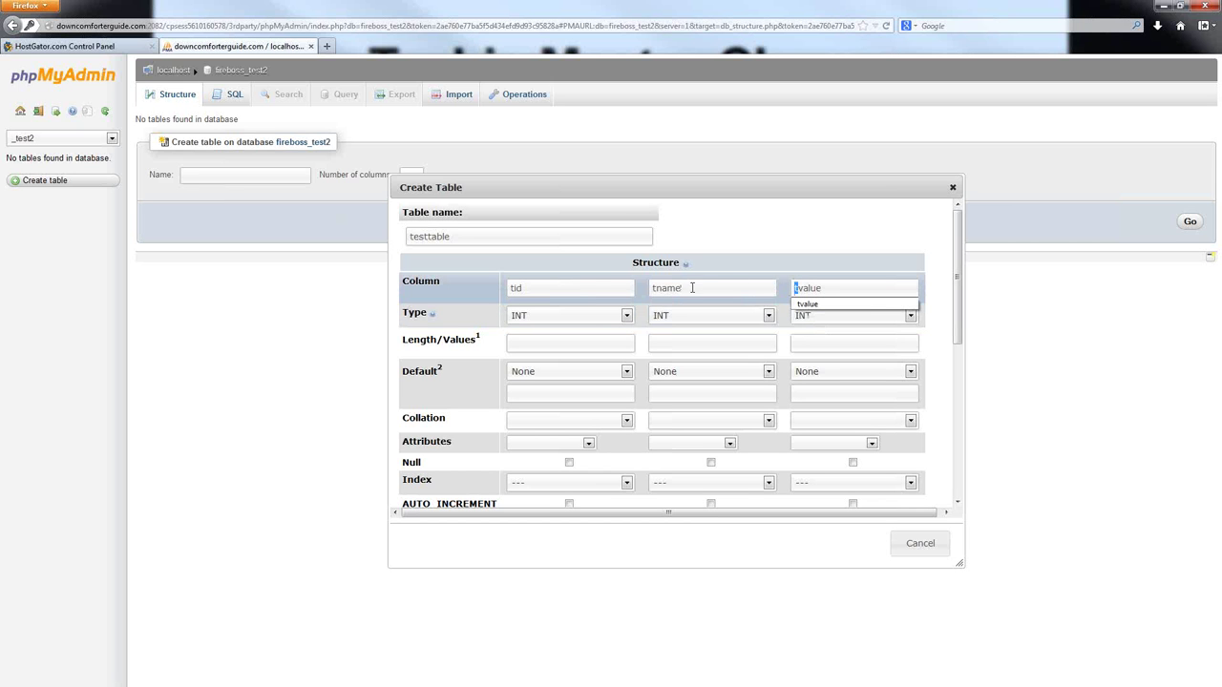
{"action": "left_click", "coordinate": [649, 287]}
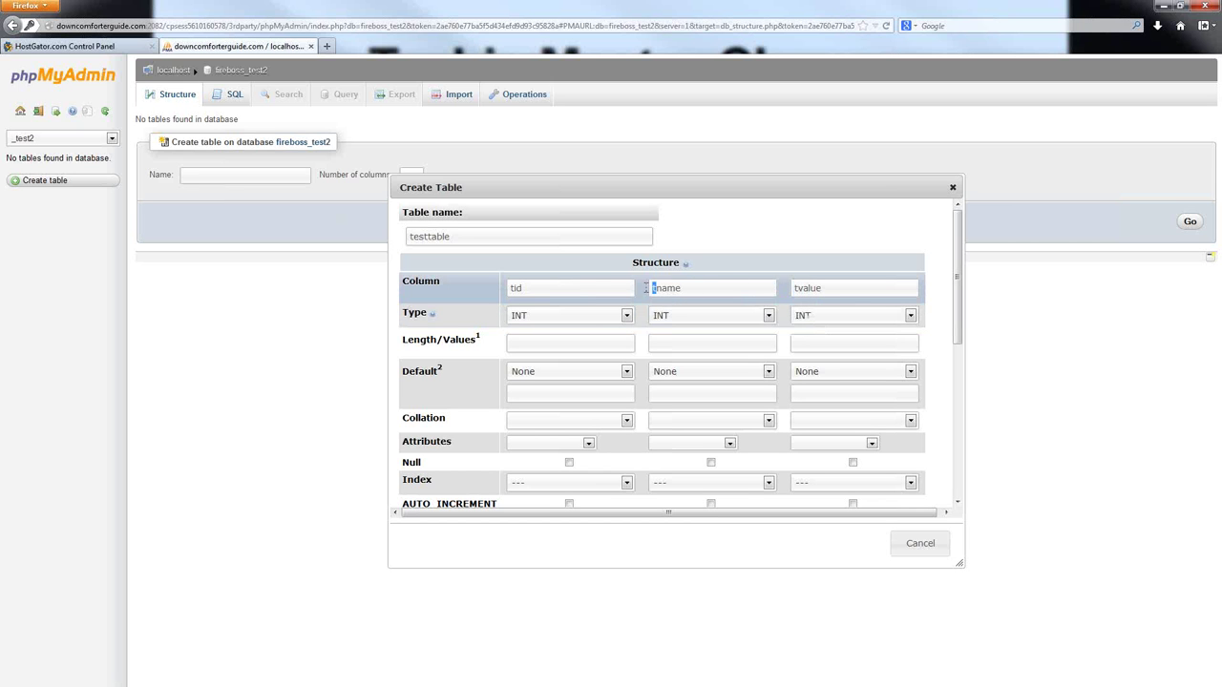
{"action": "left_click", "coordinate": [510, 288]}
{"action": "double_click", "coordinate": [516, 287]}
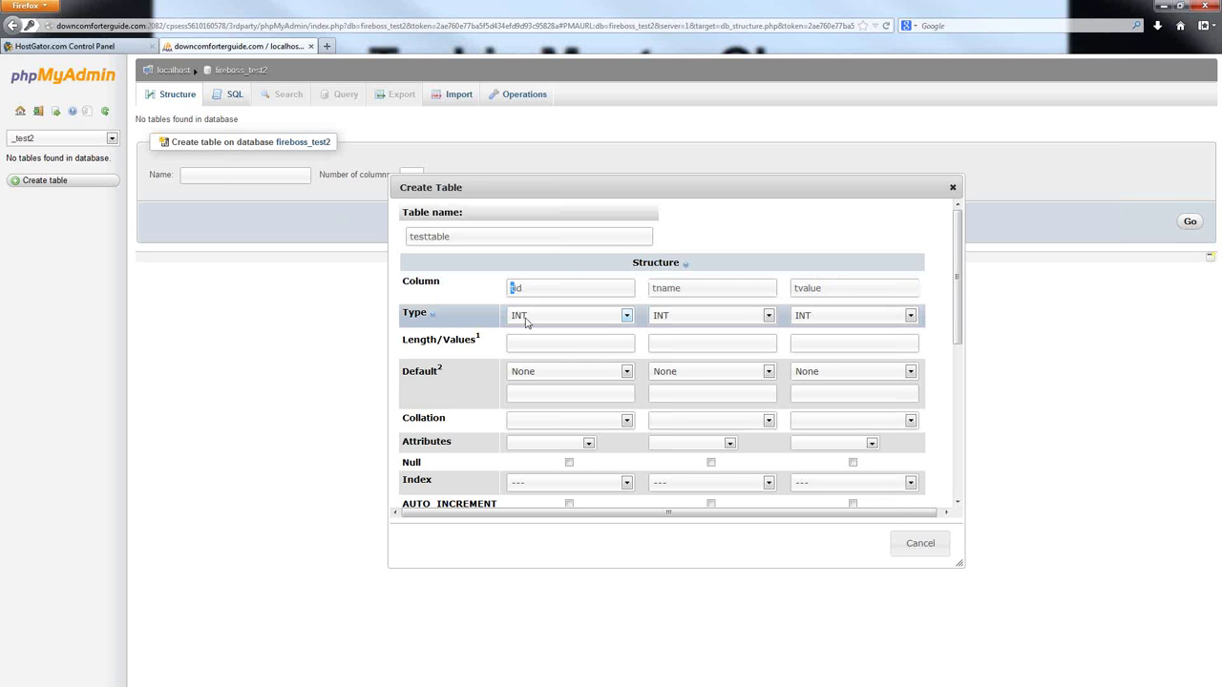
Correct the first column name to tid and keep its type as INT.
{"action": "type", "text": "t"}
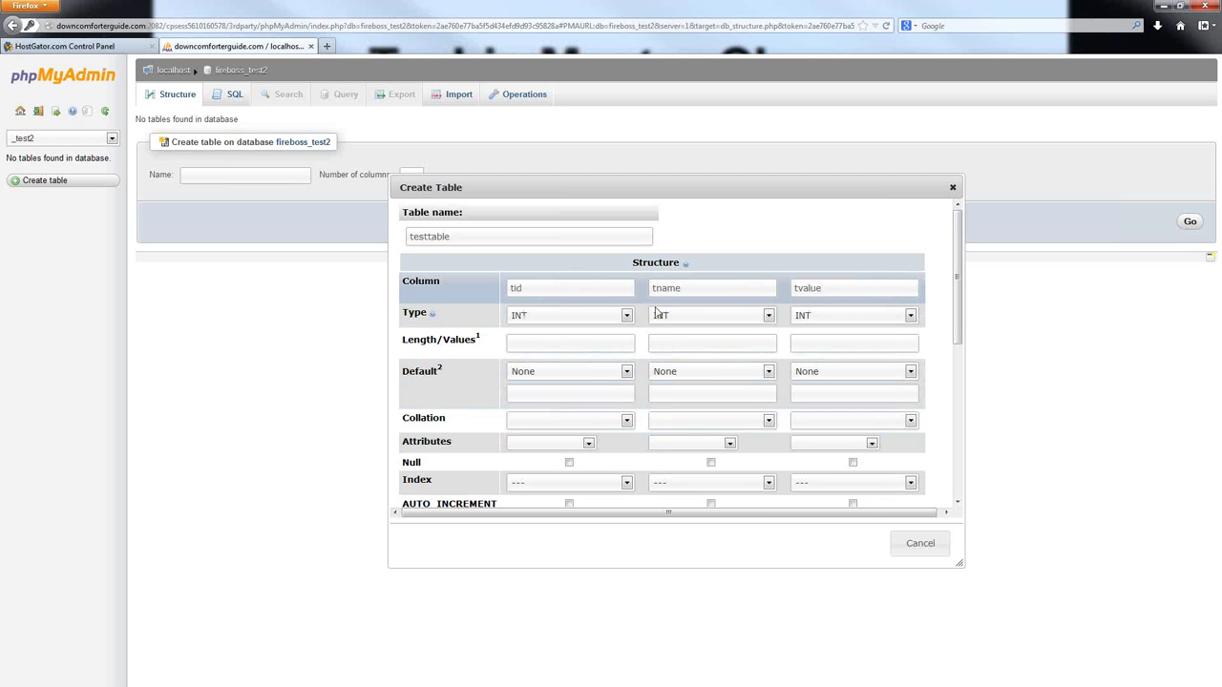
{"action": "left_click", "coordinate": [569, 322]}
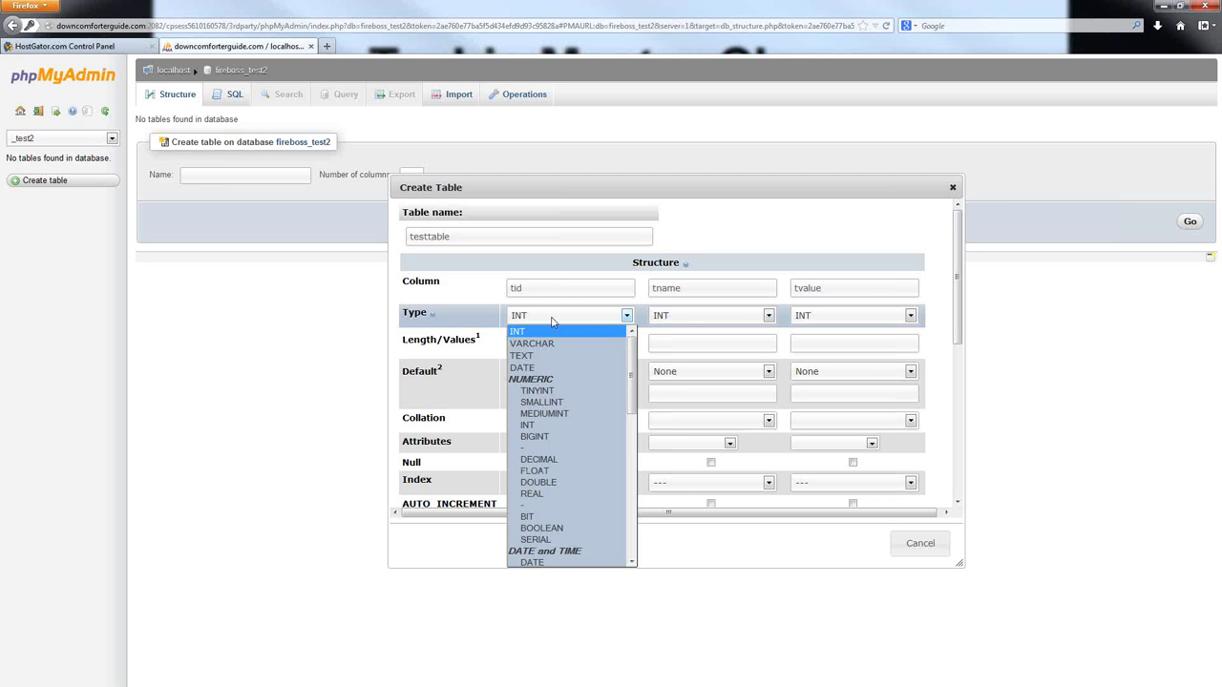
{"action": "left_click", "coordinate": [552, 321]}
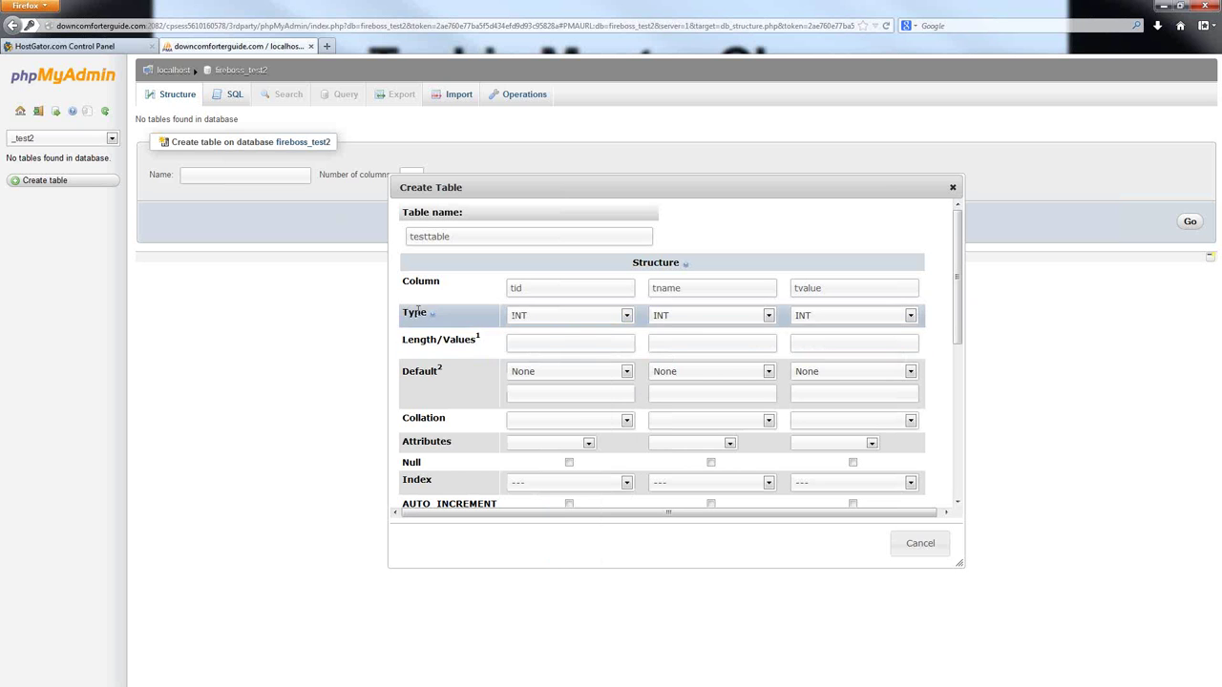
{"action": "left_click", "coordinate": [531, 319]}
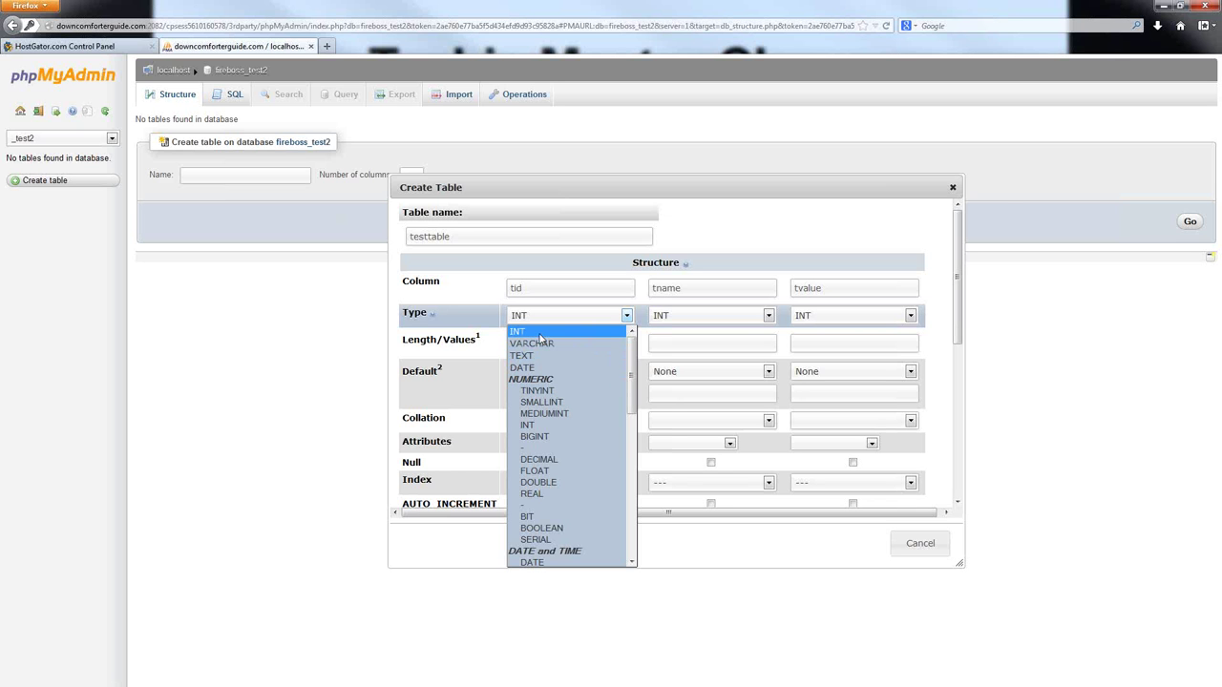
{"action": "scroll", "coordinate": [552, 401], "scroll_direction": "down", "scroll_amount": 10}
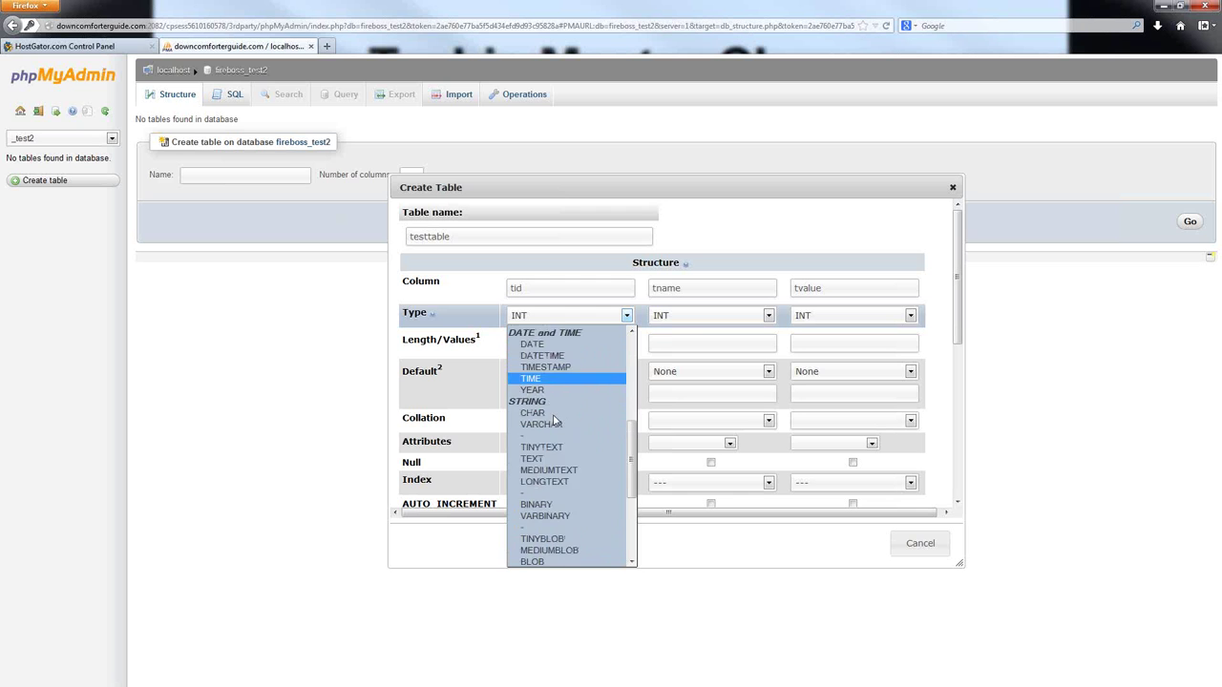
{"action": "scroll", "coordinate": [553, 473], "scroll_direction": "up", "scroll_amount": 10}
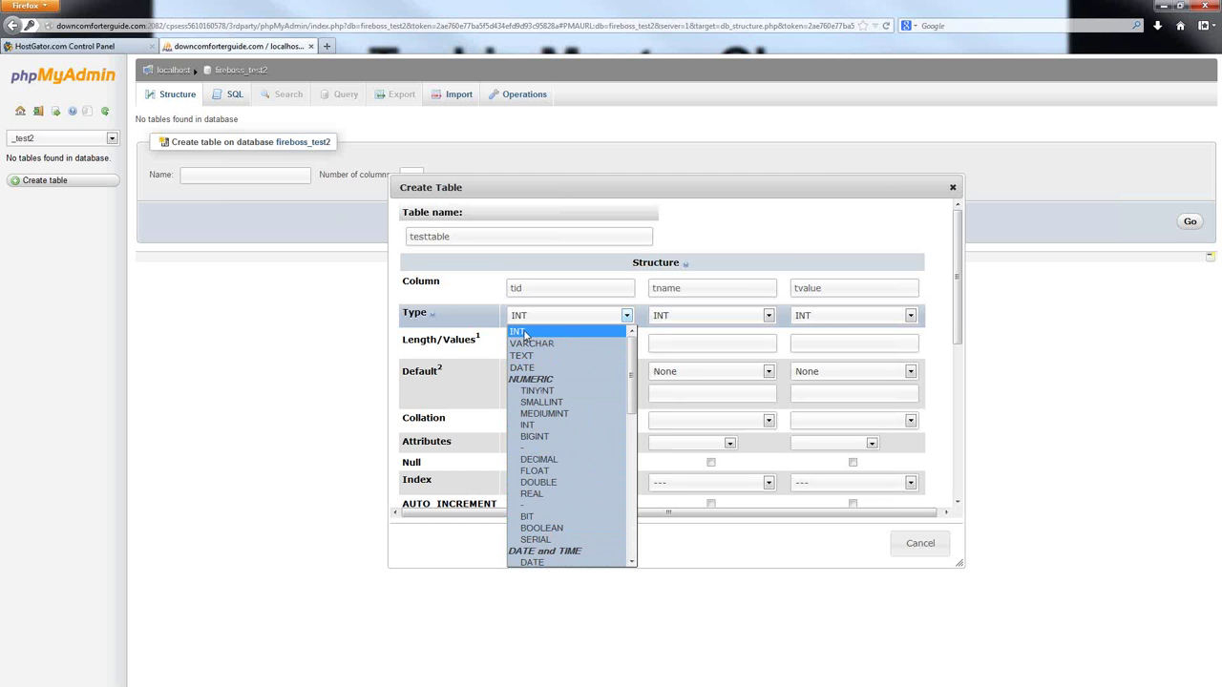
{"action": "left_click", "coordinate": [524, 333]}
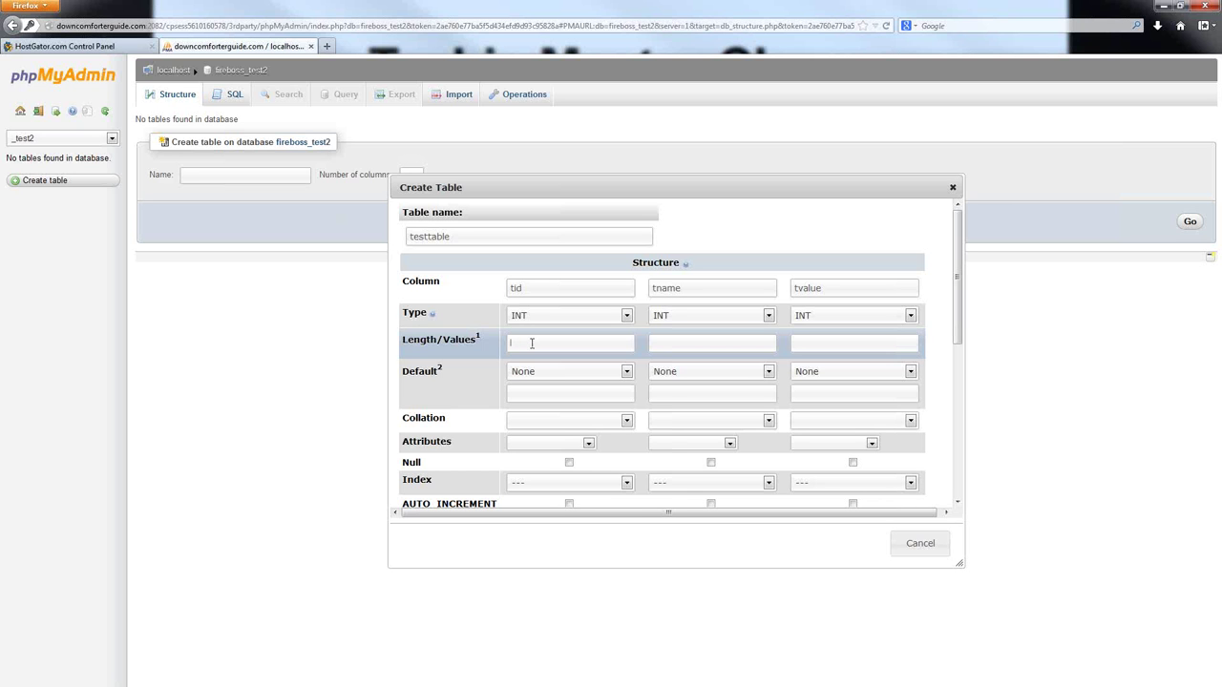
{"action": "left_click", "coordinate": [538, 316]}
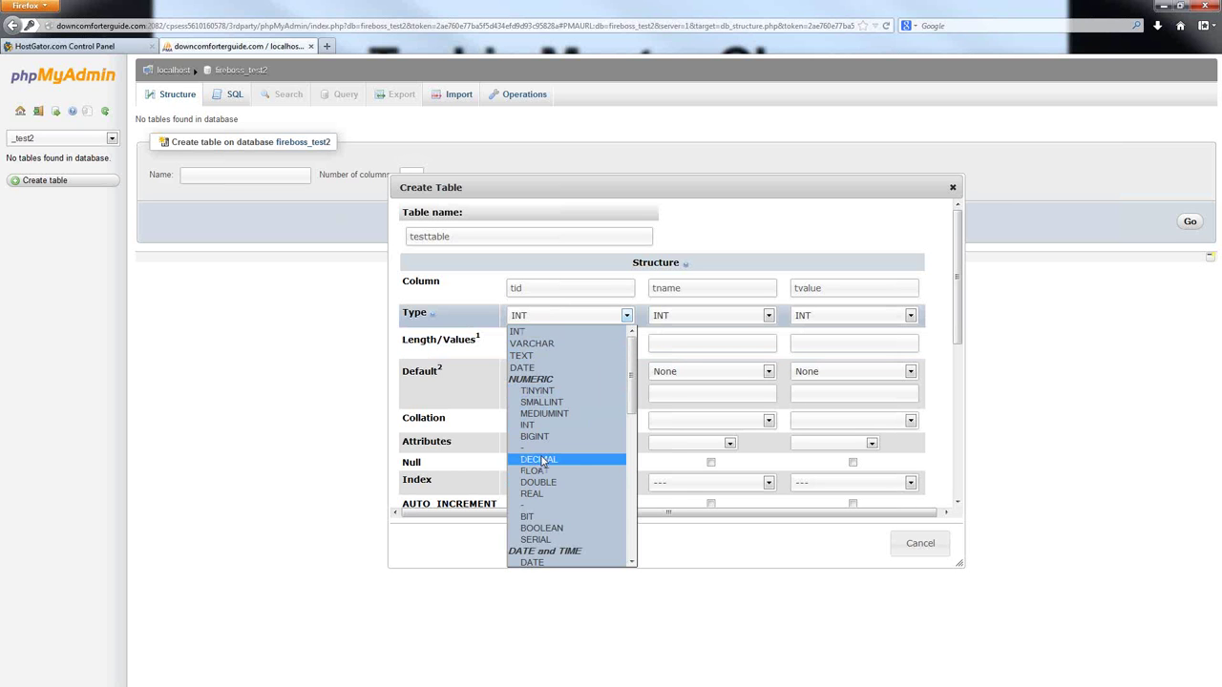
{"action": "left_click", "coordinate": [537, 273]}
Give the tid column a length of 7.
{"action": "left_click", "coordinate": [518, 342]}
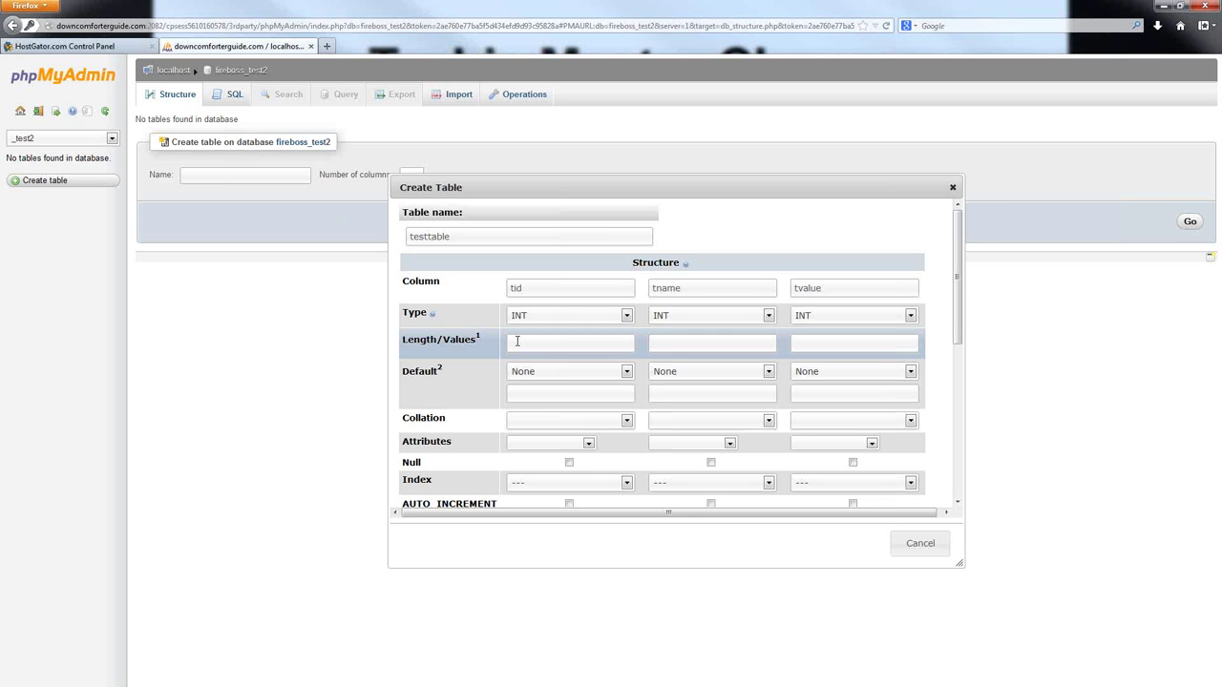
{"action": "left_click", "coordinate": [518, 340]}
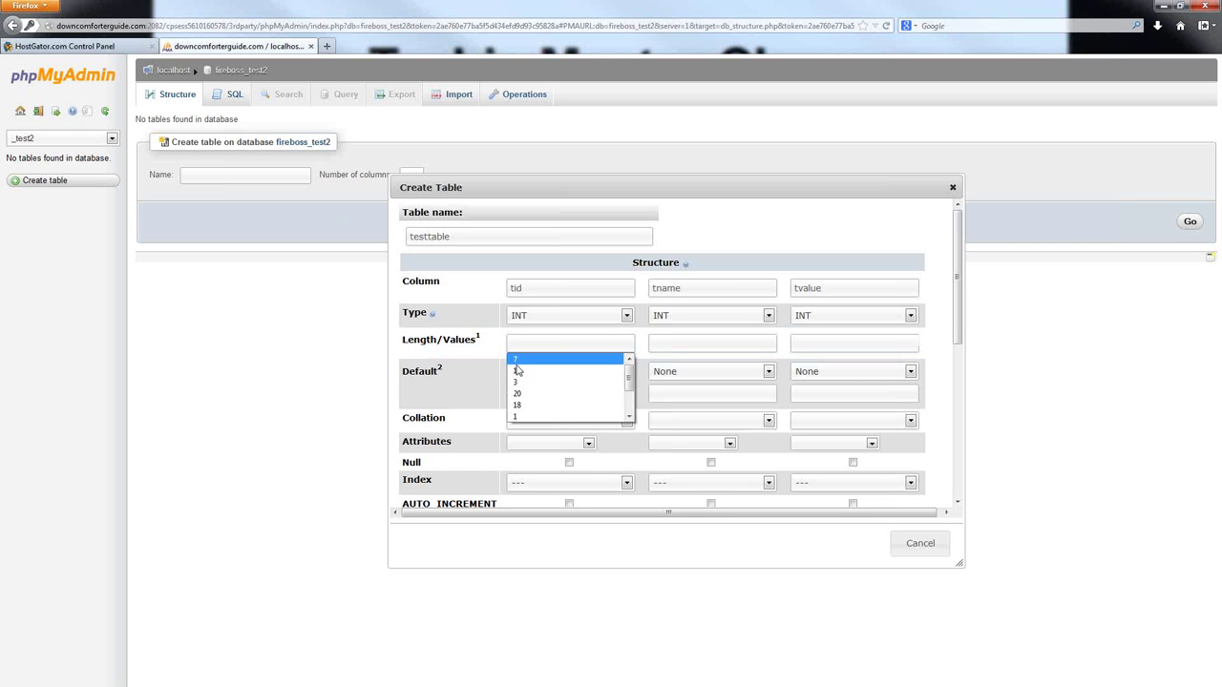
{"action": "type", "text": "7"}
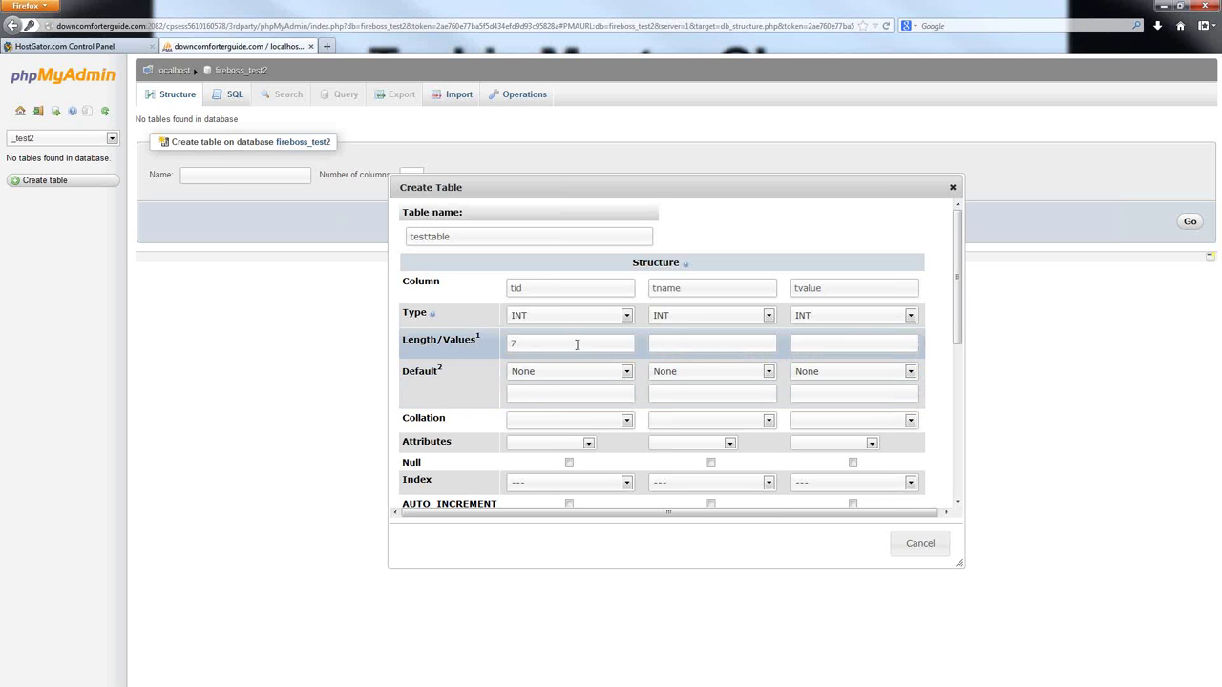
{"action": "left_click", "coordinate": [673, 314]}
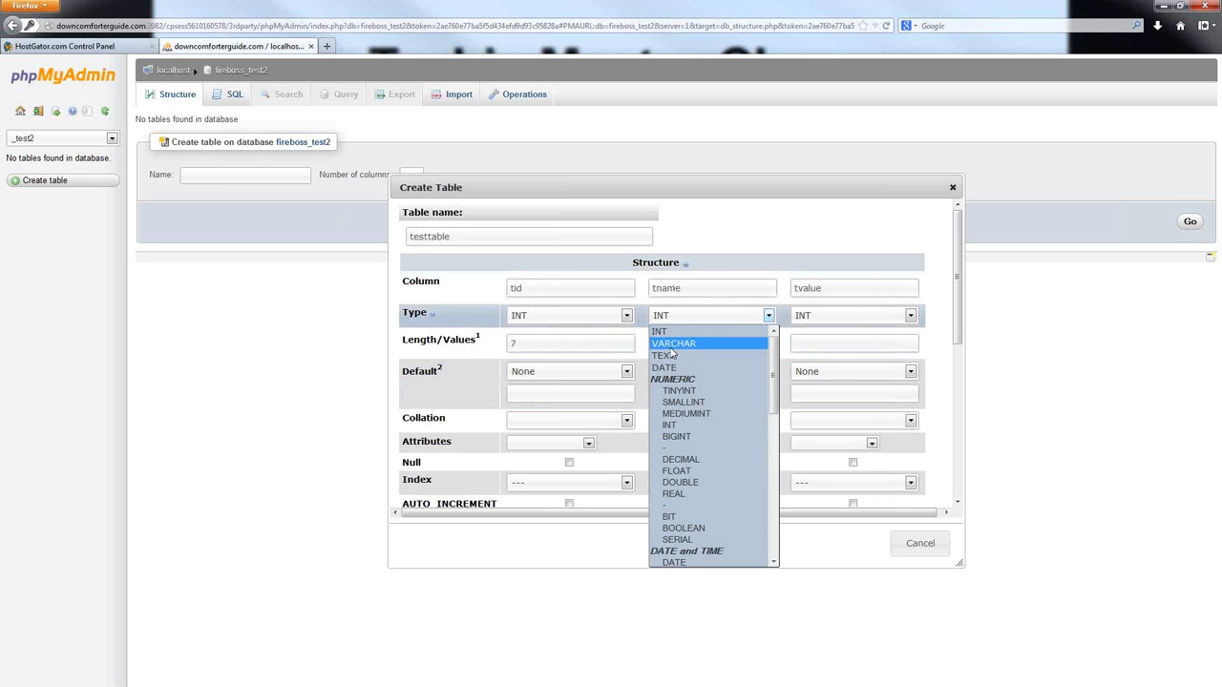
Set the tname column to VARCHAR with length 32.
{"action": "left_click", "coordinate": [673, 343]}
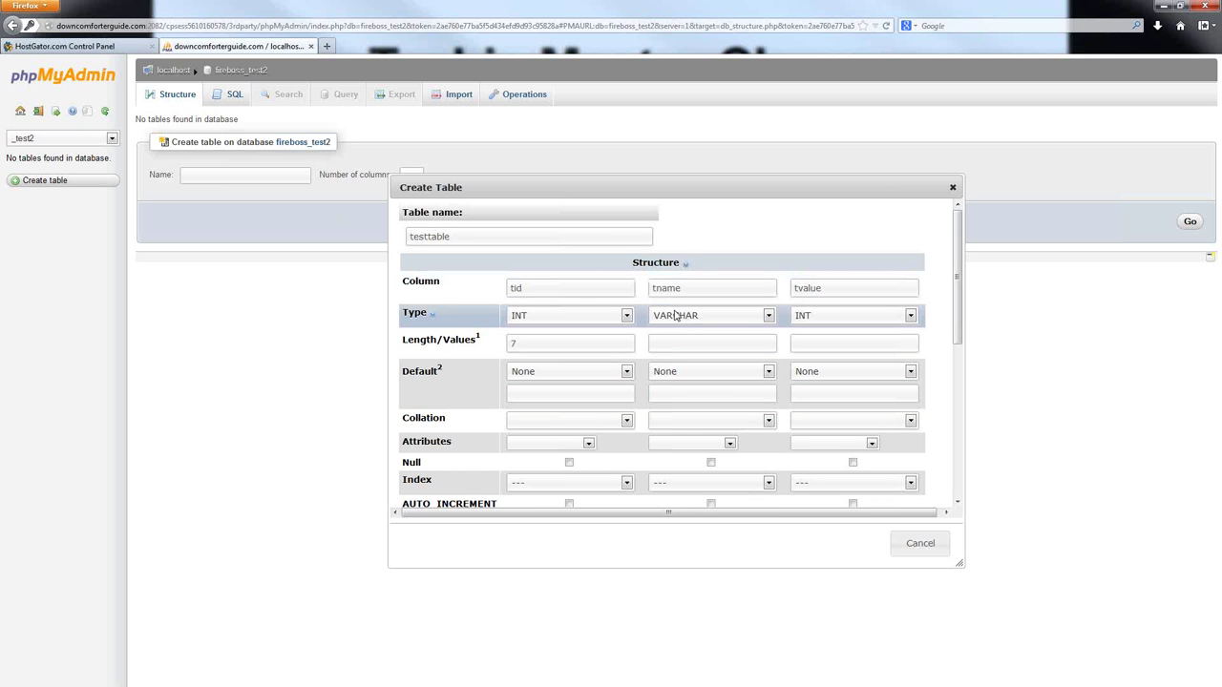
{"action": "left_click", "coordinate": [702, 316]}
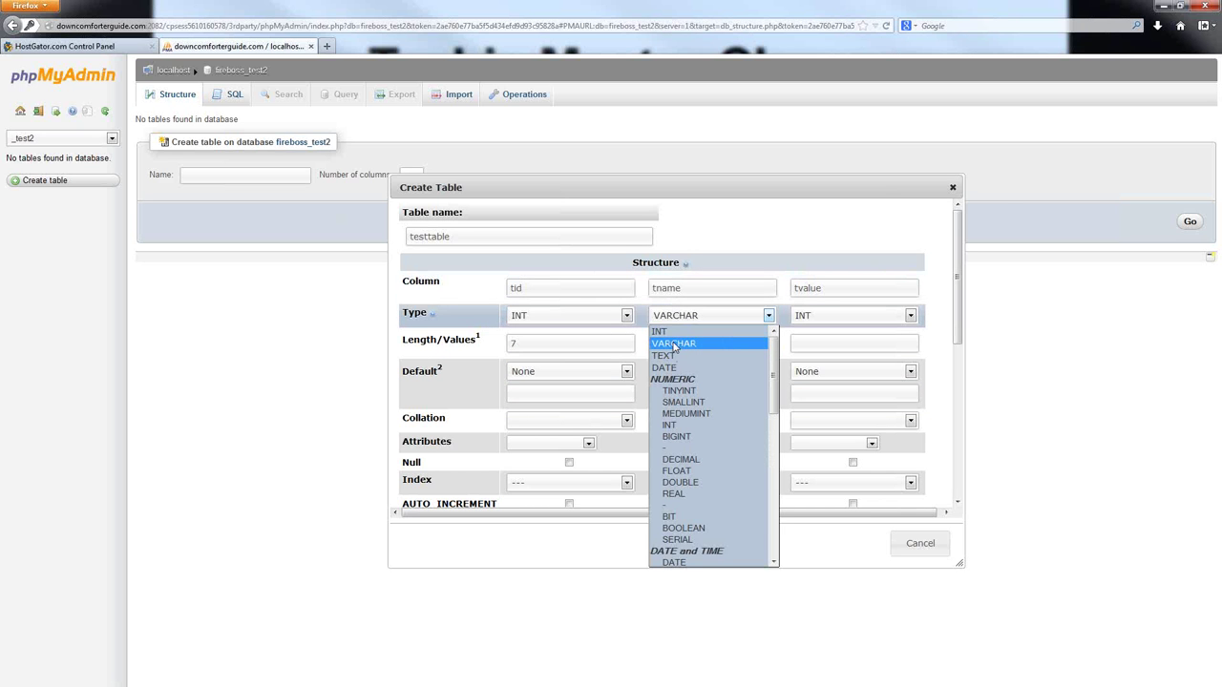
{"action": "left_click", "coordinate": [679, 349]}
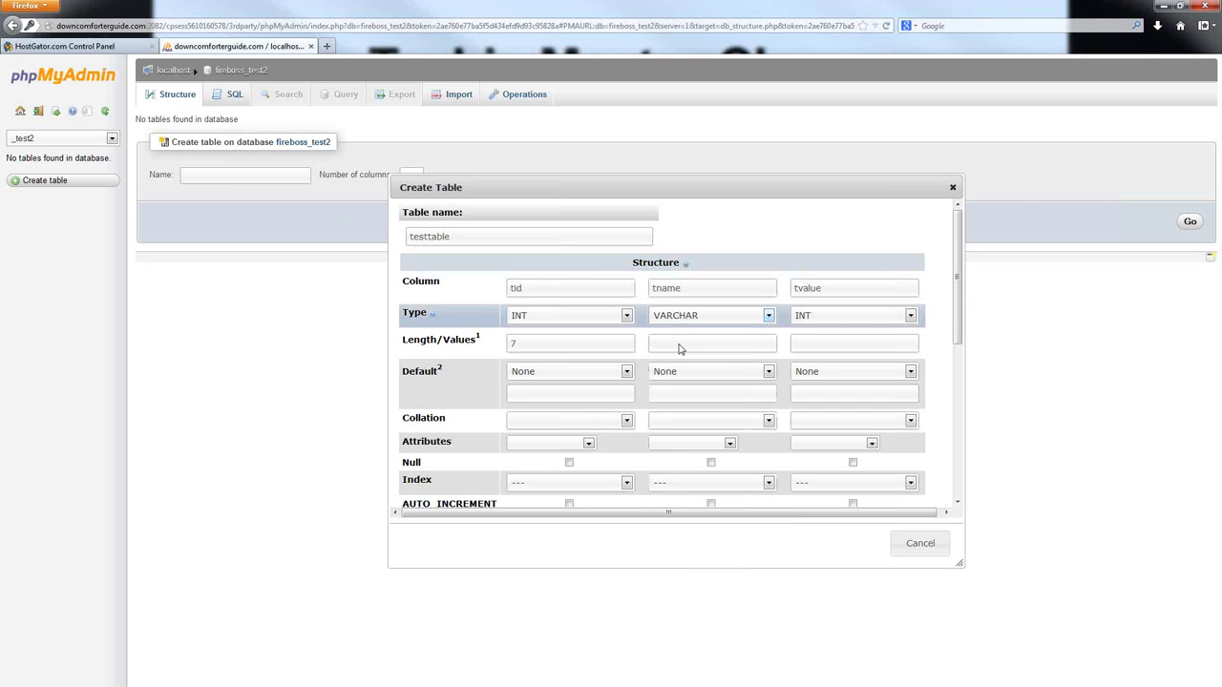
{"action": "left_click", "coordinate": [671, 346]}
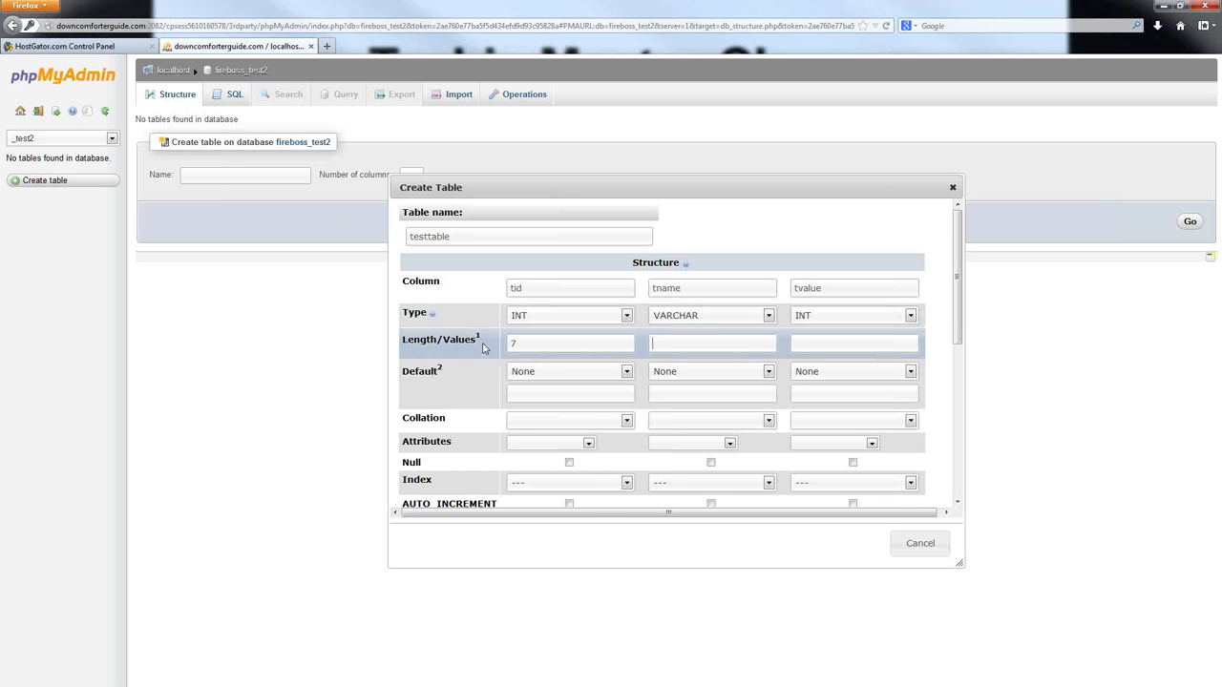
{"action": "left_click", "coordinate": [685, 346]}
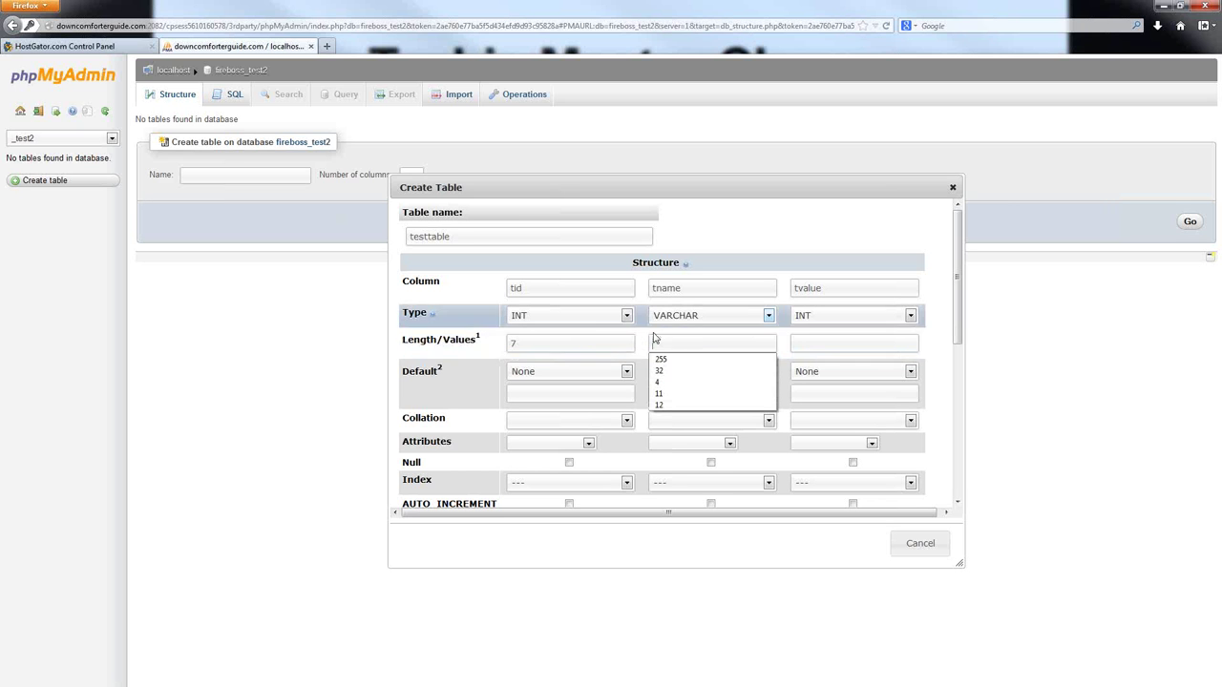
{"action": "left_click", "coordinate": [663, 374]}
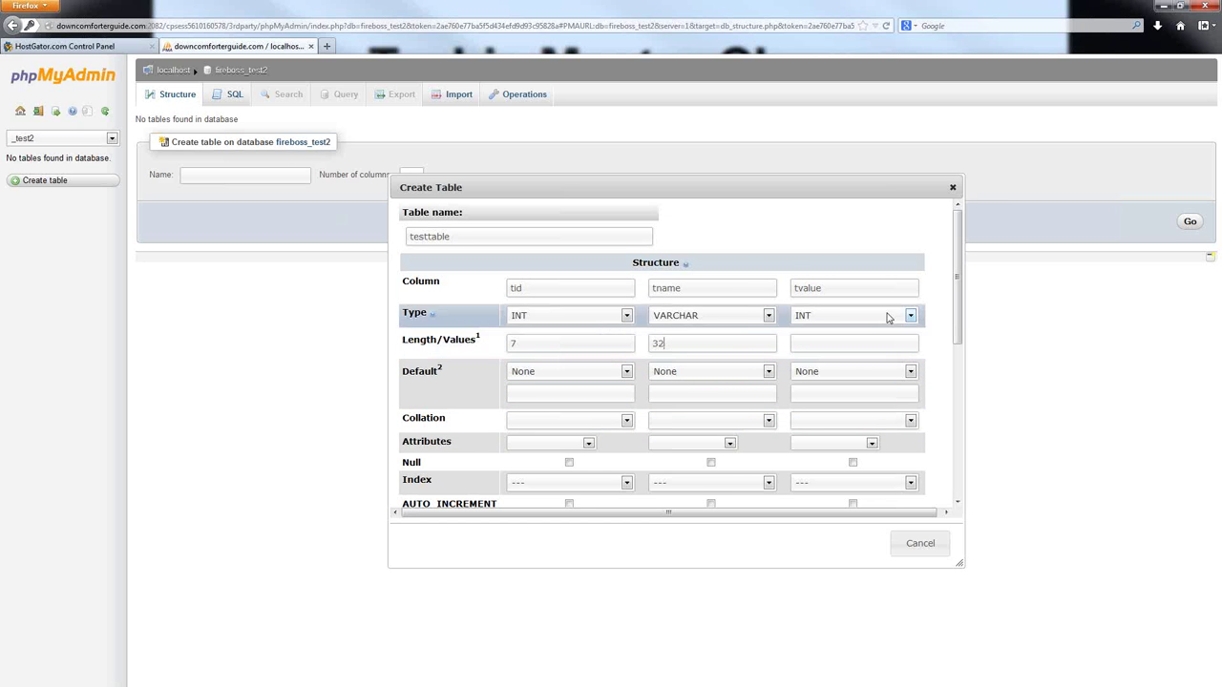
Make tvalue a VARCHAR column with length 255.
{"action": "left_click", "coordinate": [823, 323]}
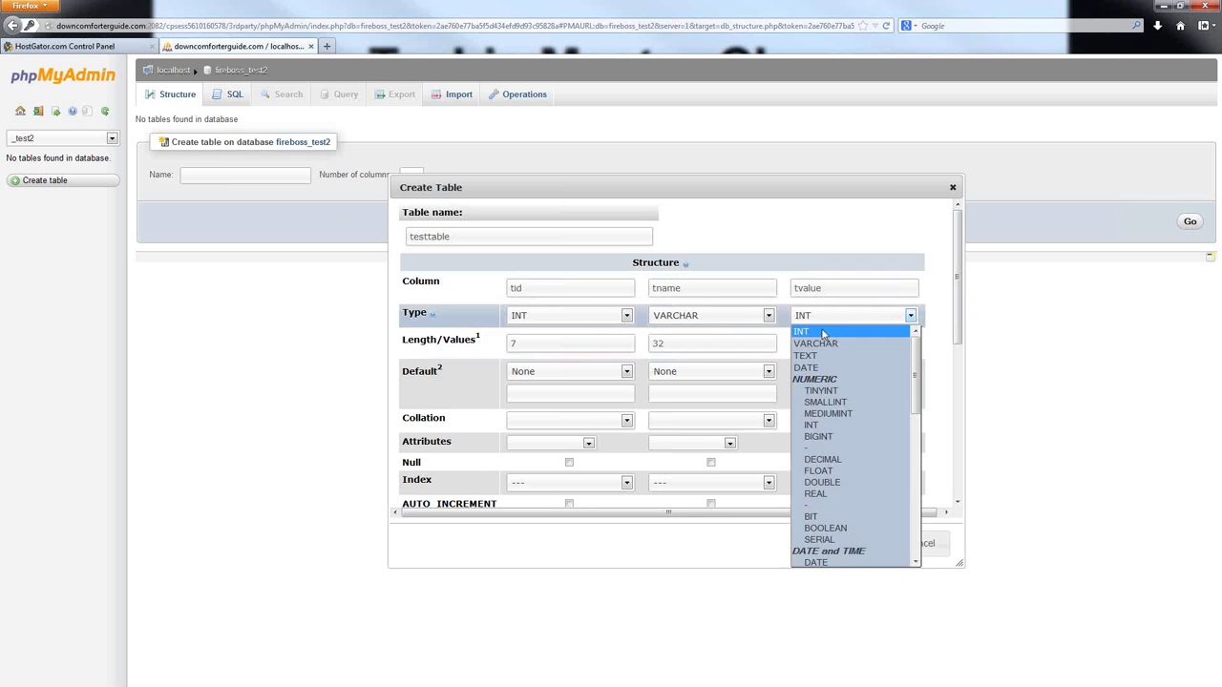
{"action": "left_click", "coordinate": [821, 340]}
{"action": "left_click", "coordinate": [813, 342]}
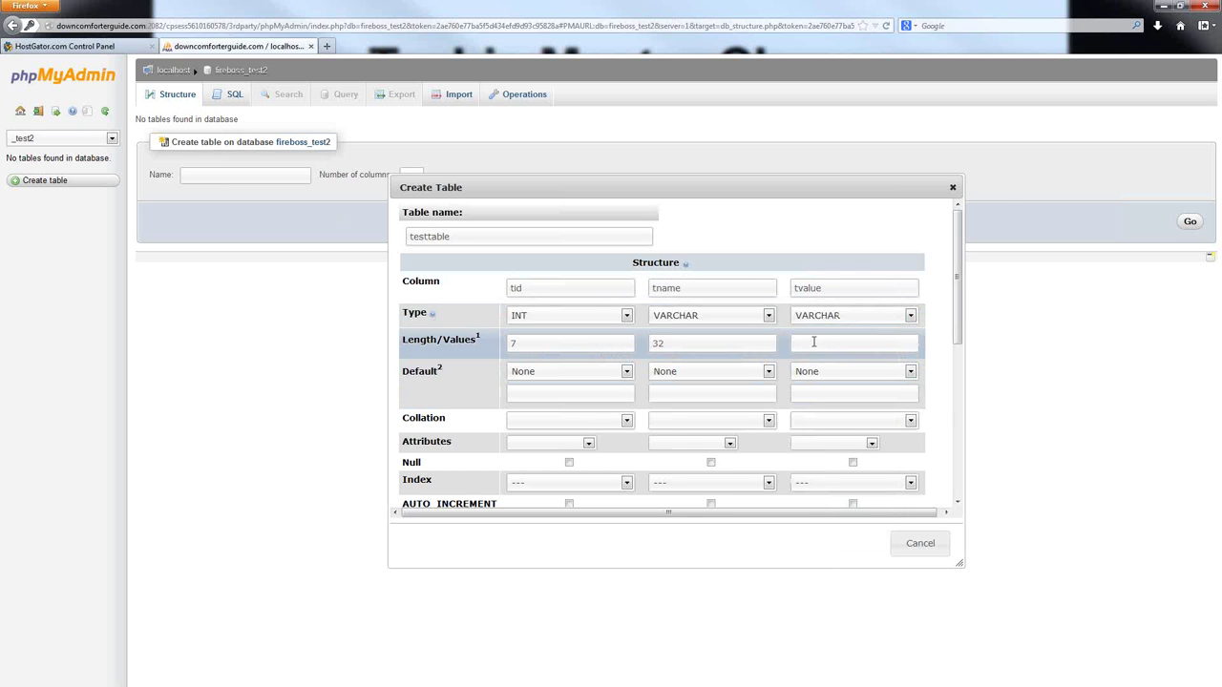
{"action": "type", "text": "255"}
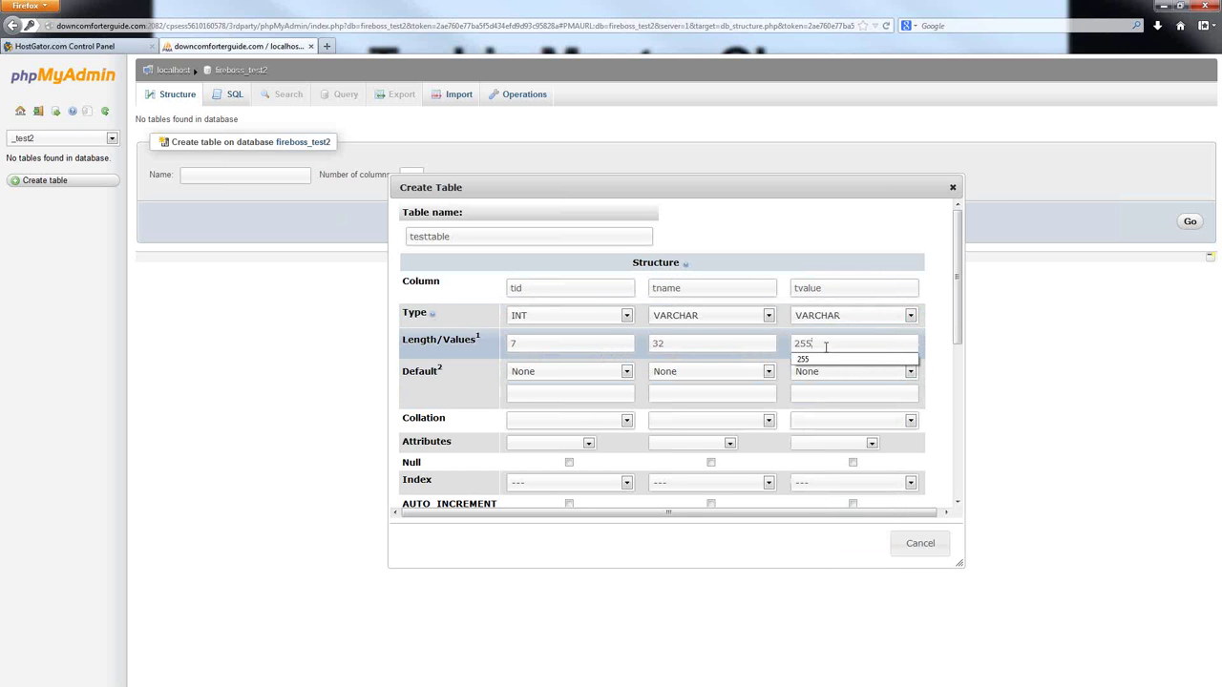
{"action": "left_click", "coordinate": [940, 317]}
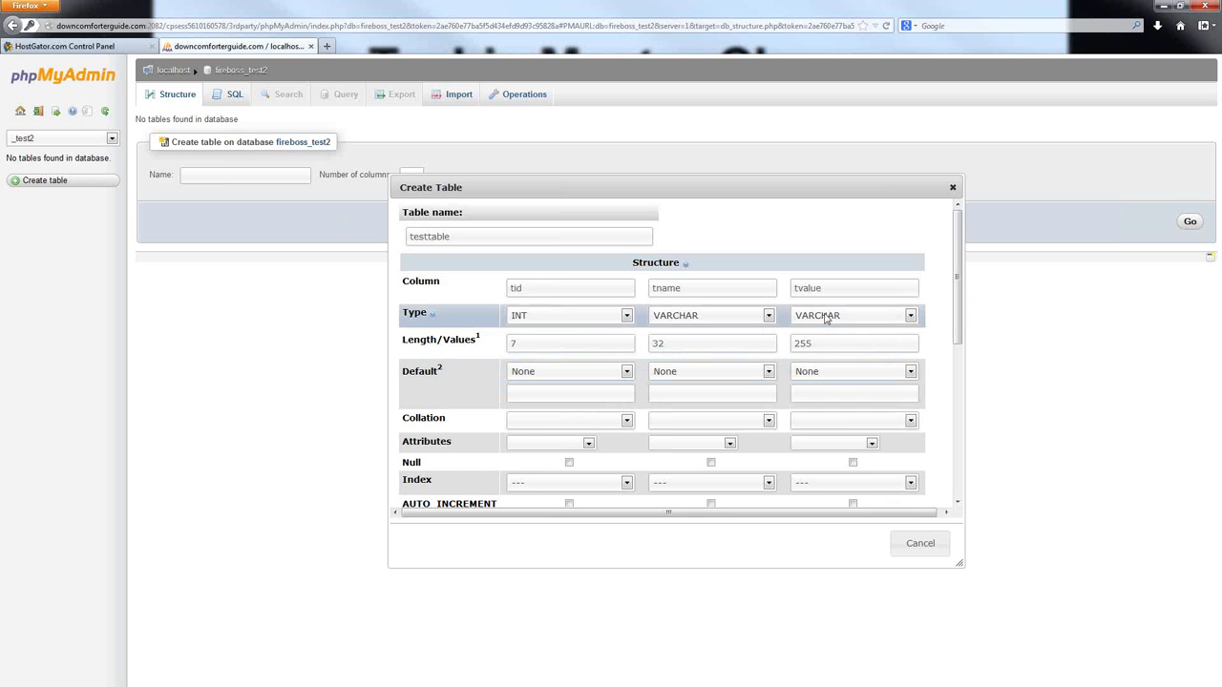
Briefly try TEXT for tvalue, then restore VARCHAR with length 255.
{"action": "left_click", "coordinate": [827, 316]}
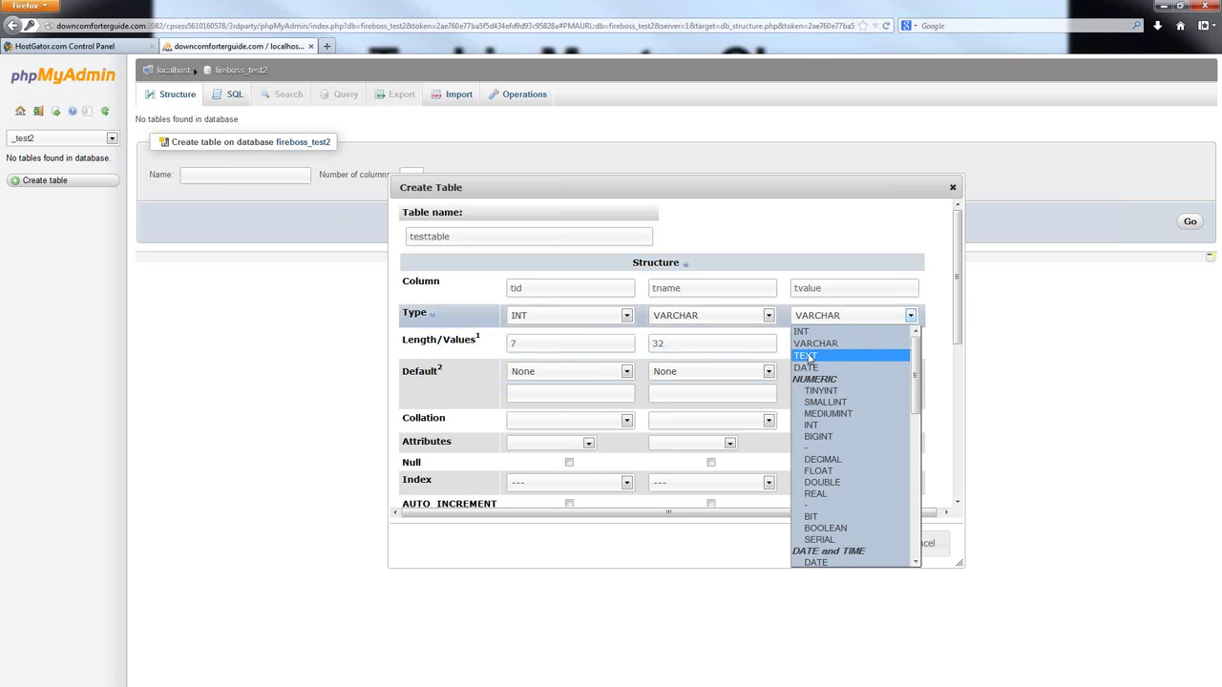
{"action": "left_click", "coordinate": [814, 356]}
{"action": "left_click", "coordinate": [817, 318]}
{"action": "left_click", "coordinate": [816, 320]}
{"action": "double_click", "coordinate": [818, 344]}
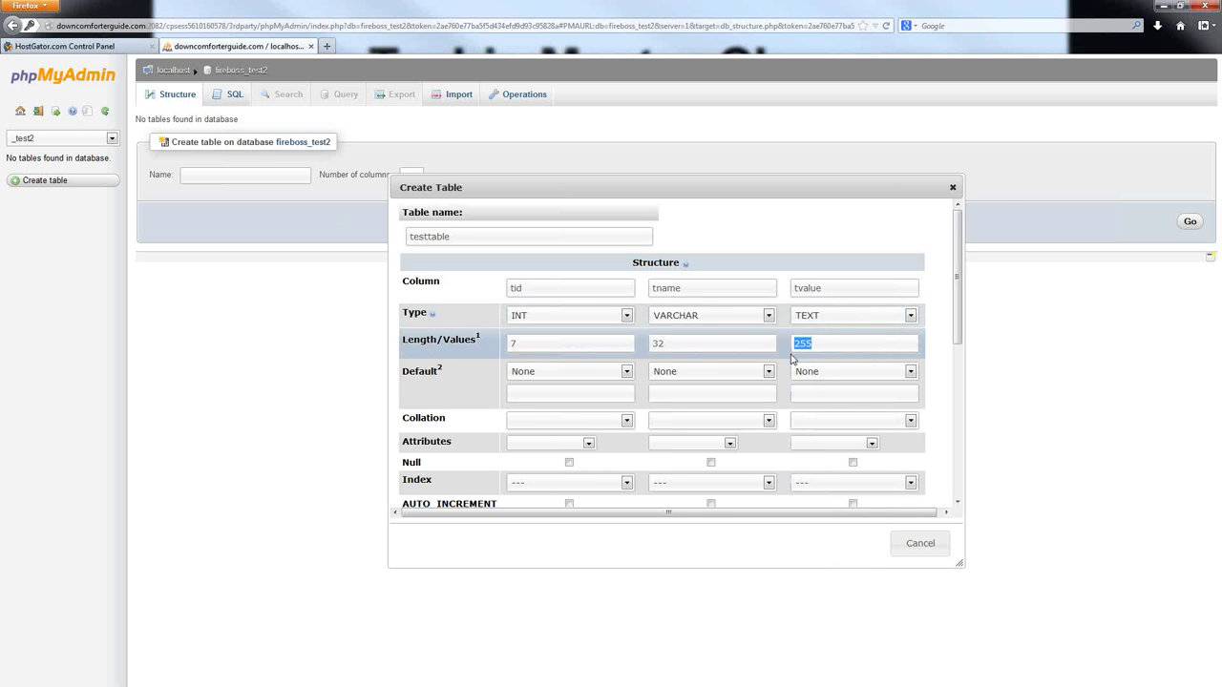
{"action": "key", "text": "BackSpace"}
{"action": "left_click", "coordinate": [813, 322]}
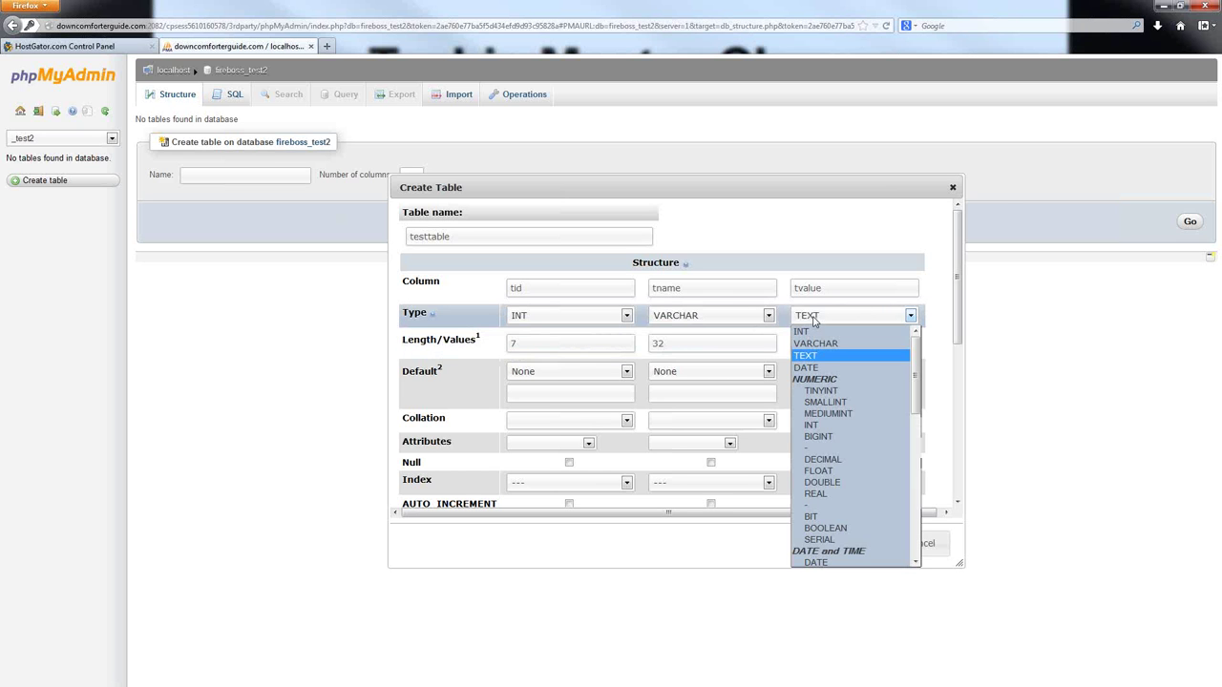
{"action": "left_click", "coordinate": [812, 339]}
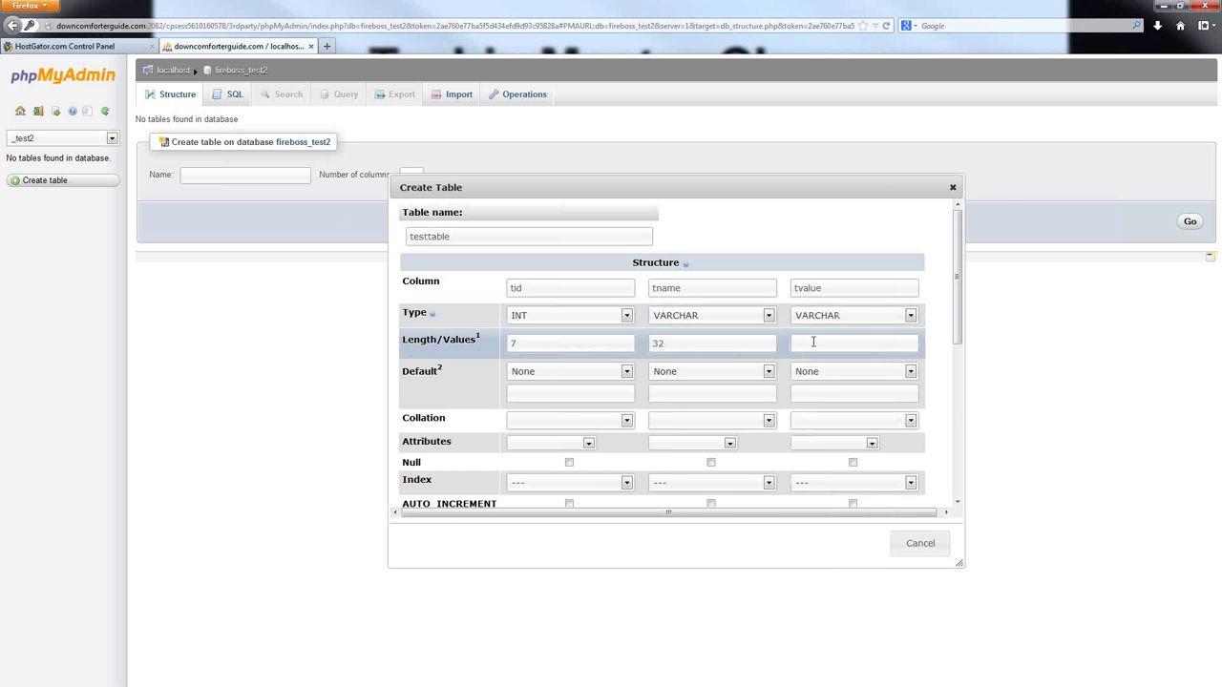
{"action": "left_click", "coordinate": [814, 343]}
{"action": "type", "text": "255"}
{"action": "scroll", "coordinate": [918, 293], "scroll_direction": "down", "scroll_amount": 2}
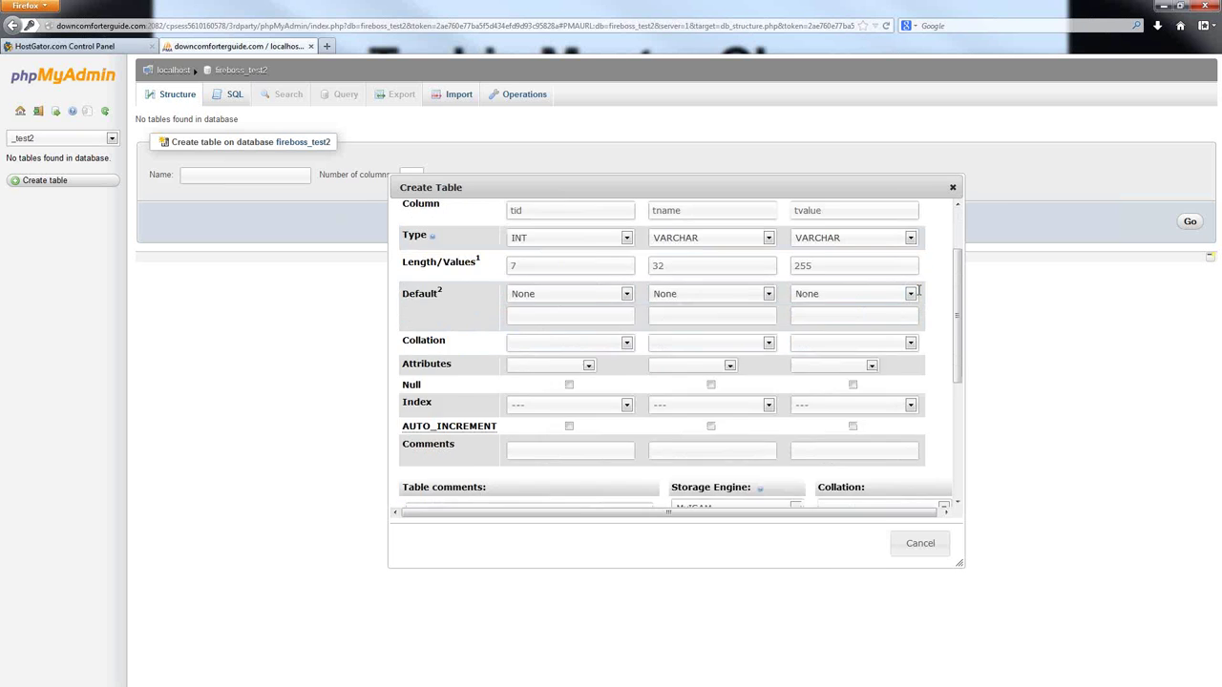
Try a custom 'default' value for tvalue's Default, then reset it to None.
{"action": "scroll", "coordinate": [888, 315], "scroll_direction": "down", "scroll_amount": 2}
{"action": "scroll", "coordinate": [693, 327], "scroll_direction": "up", "scroll_amount": 3}
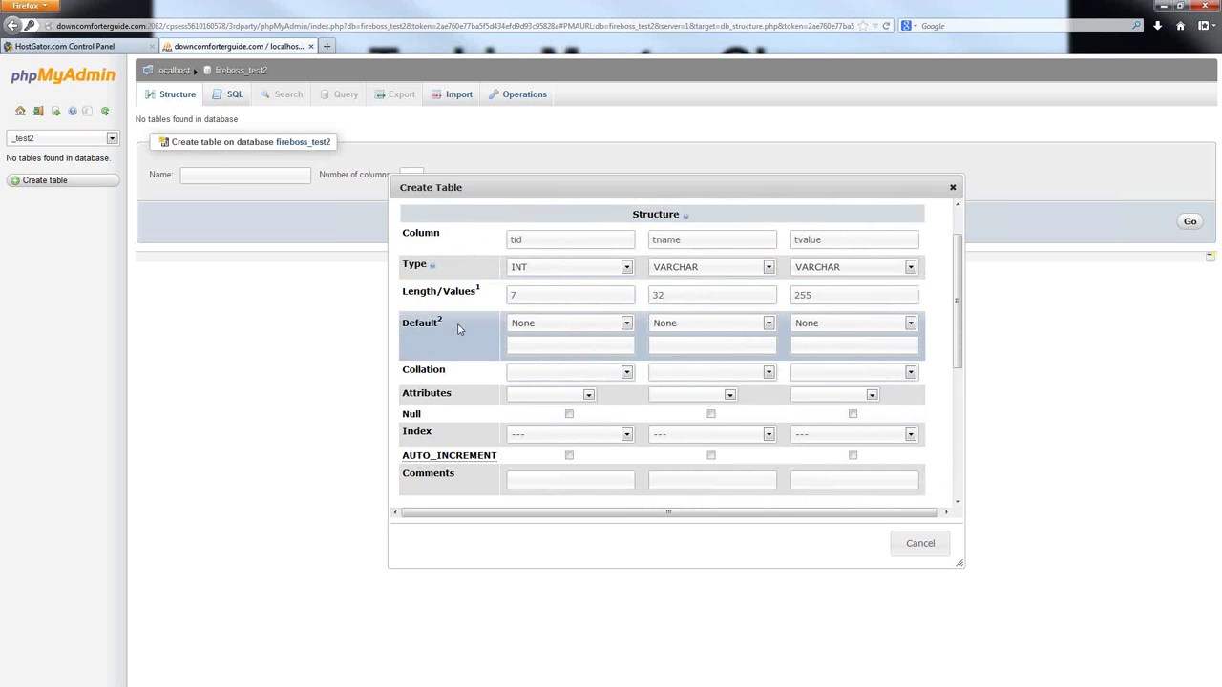
{"action": "left_click", "coordinate": [826, 322]}
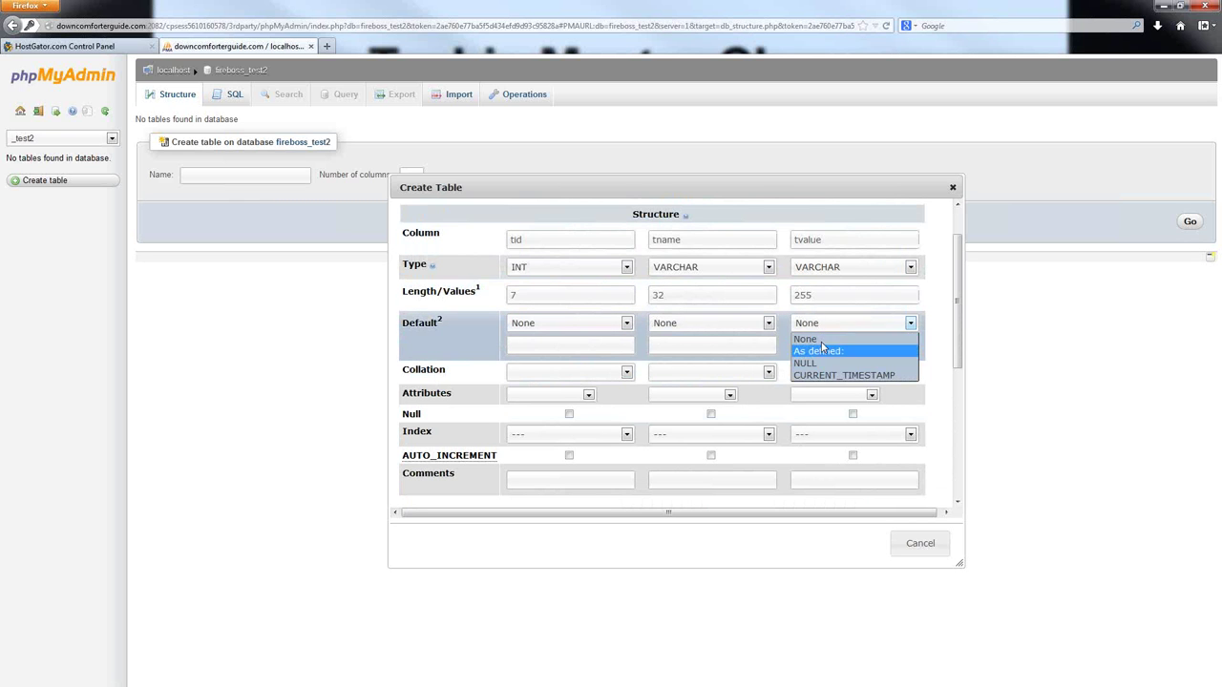
{"action": "left_click", "coordinate": [820, 350]}
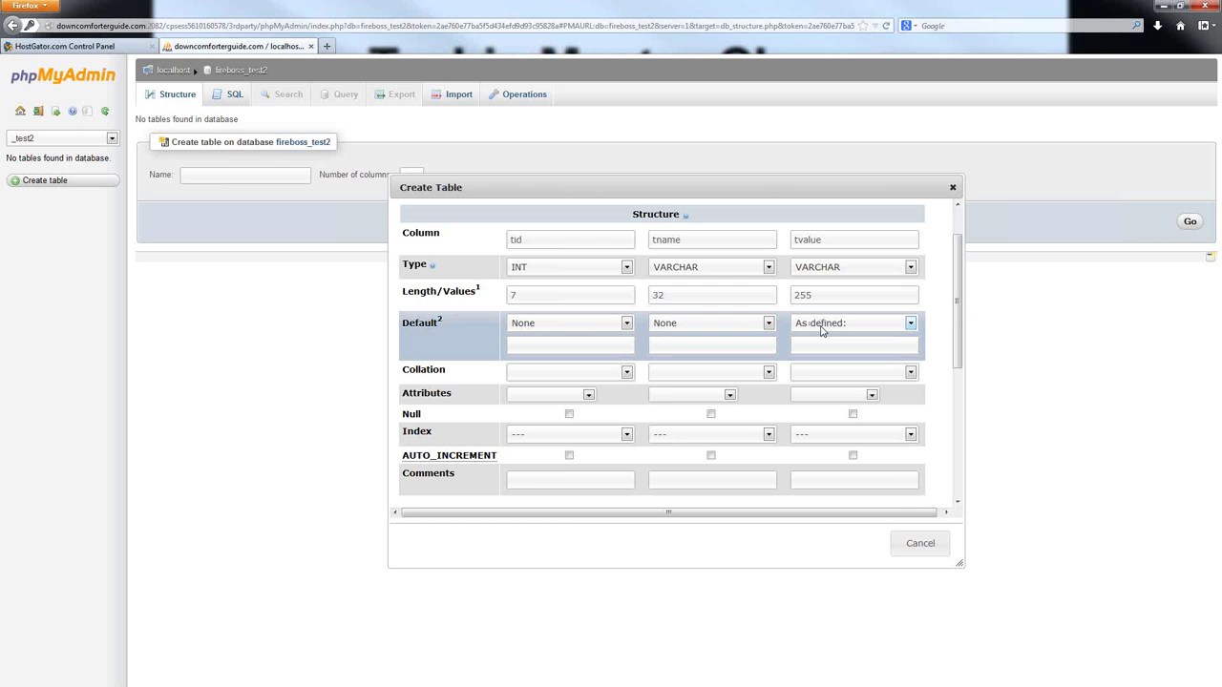
{"action": "left_click", "coordinate": [821, 327]}
{"action": "left_click", "coordinate": [814, 352]}
{"action": "type", "text": "default"}
{"action": "left_click_drag", "start_coordinate": [837, 345], "coordinate": [786, 350]}
{"action": "left_click", "coordinate": [841, 345]}
{"action": "double_click", "coordinate": [829, 346]}
{"action": "key", "text": "BackSpace"}
{"action": "left_click", "coordinate": [841, 326]}
{"action": "left_click", "coordinate": [821, 337]}
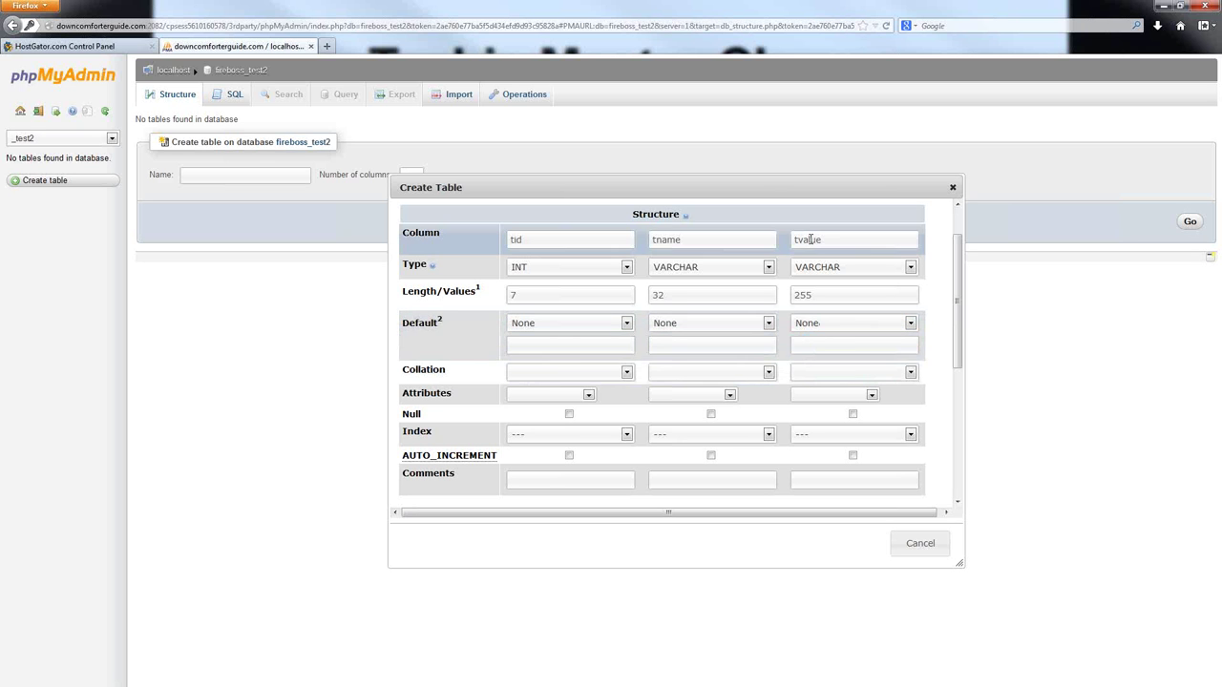
Make tid the PRIMARY key with AUTO_INCREMENT enabled.
{"action": "left_click_drag", "start_coordinate": [958, 353], "coordinate": [957, 372]}
{"action": "scroll", "coordinate": [564, 381], "scroll_direction": "down", "scroll_amount": 1}
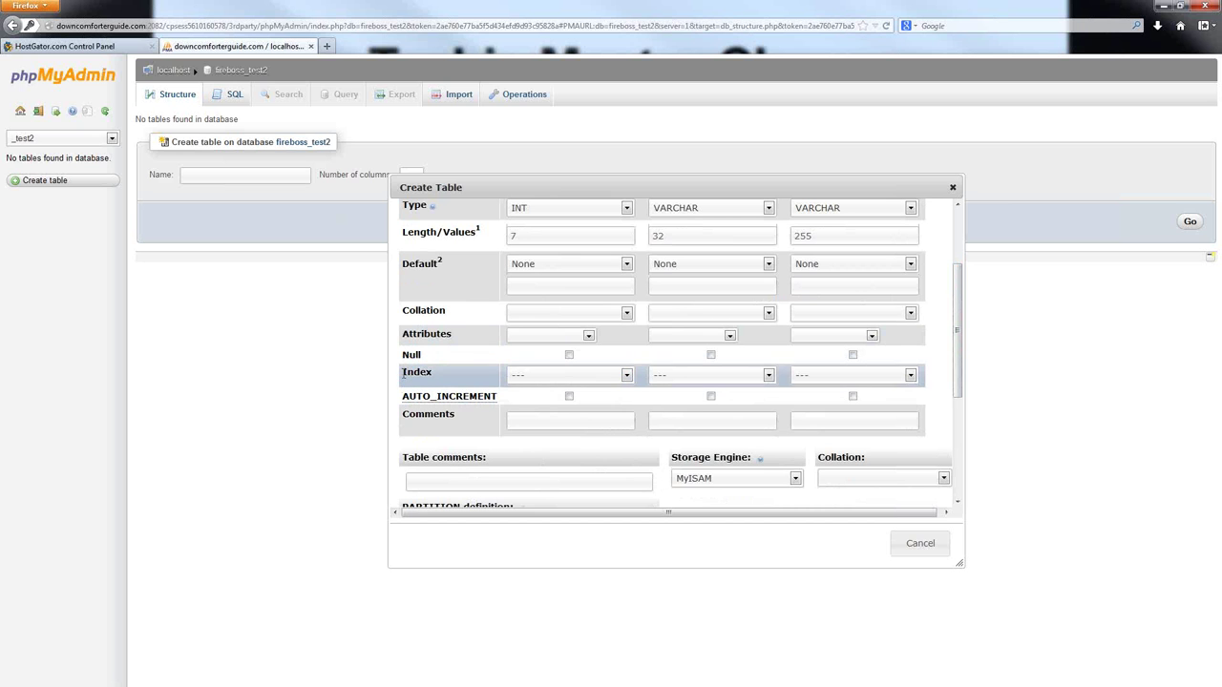
{"action": "left_click_drag", "start_coordinate": [402, 373], "coordinate": [442, 375]}
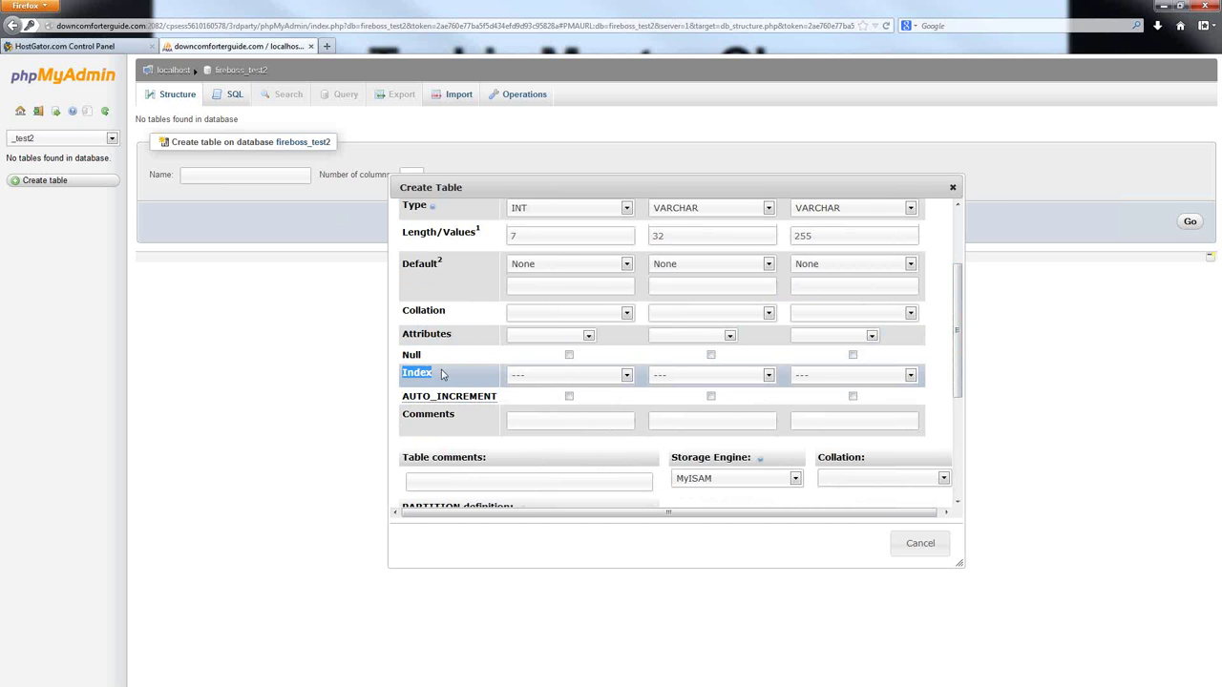
{"action": "left_click", "coordinate": [572, 379]}
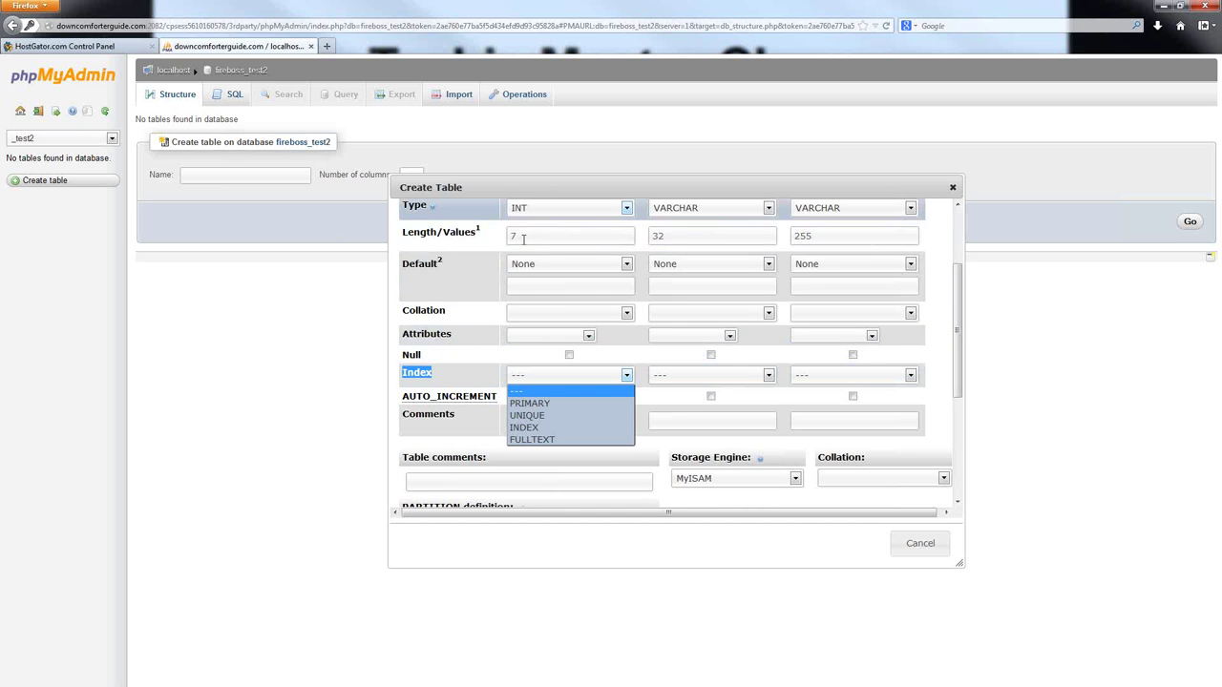
{"action": "left_click", "coordinate": [531, 404]}
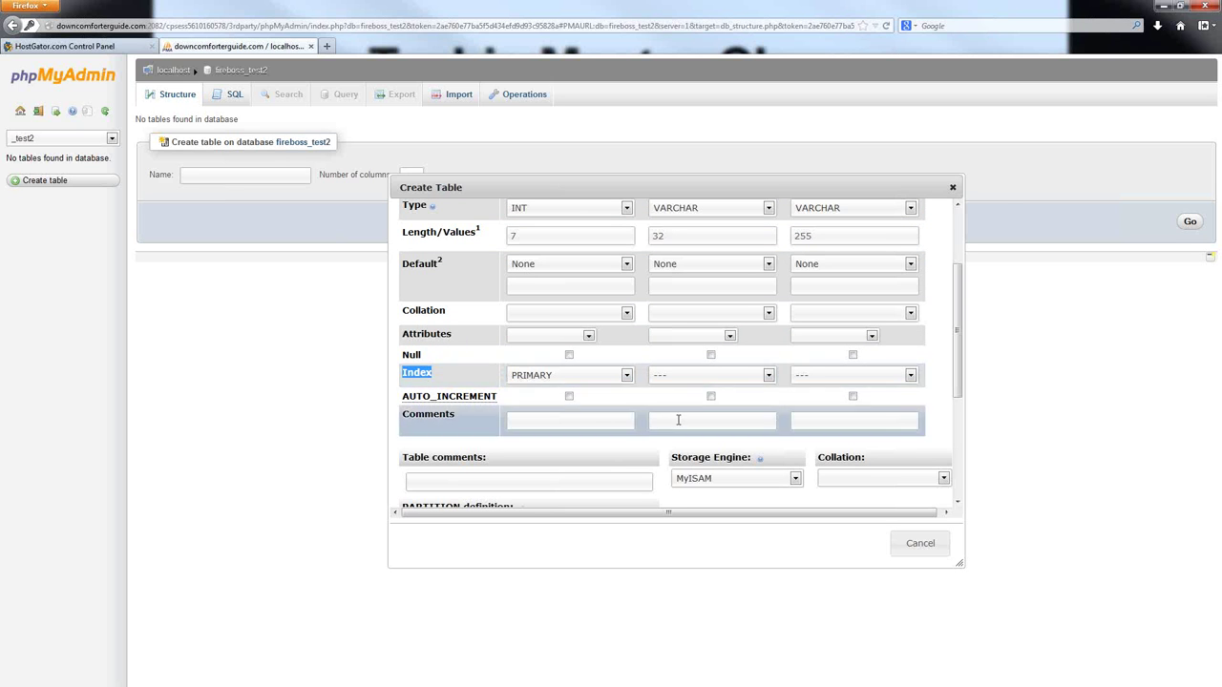
{"action": "left_click", "coordinate": [568, 397]}
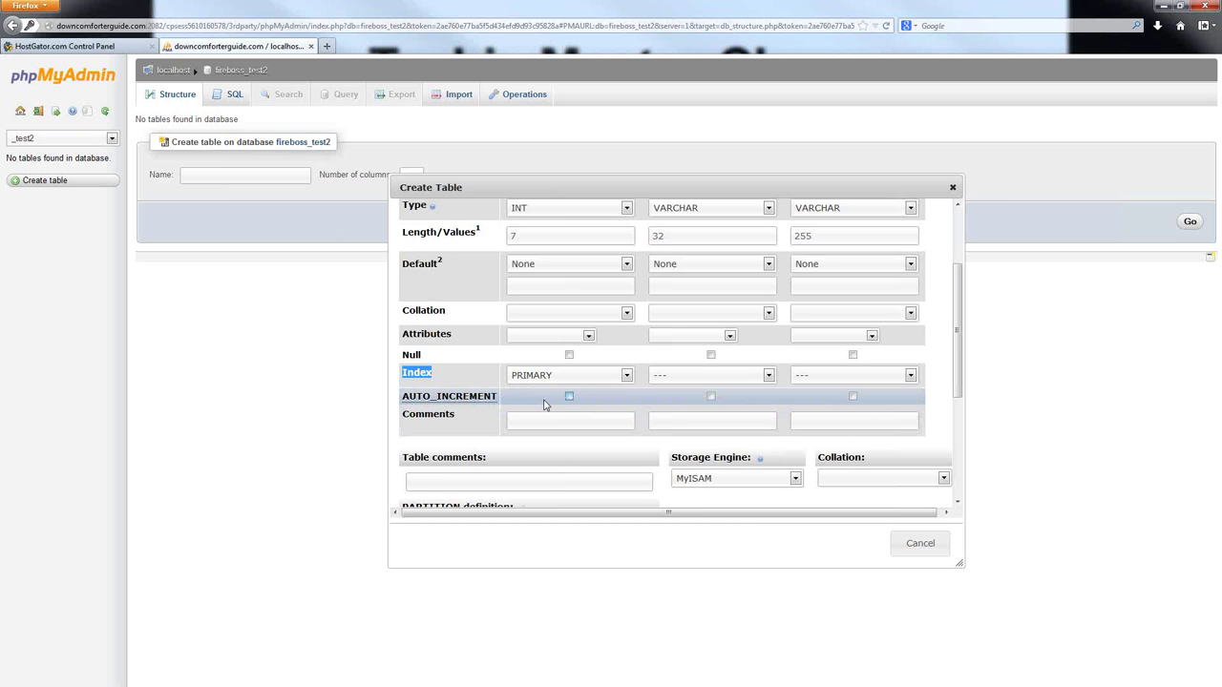
{"action": "scroll", "coordinate": [567, 349], "scroll_direction": "up", "scroll_amount": 3}
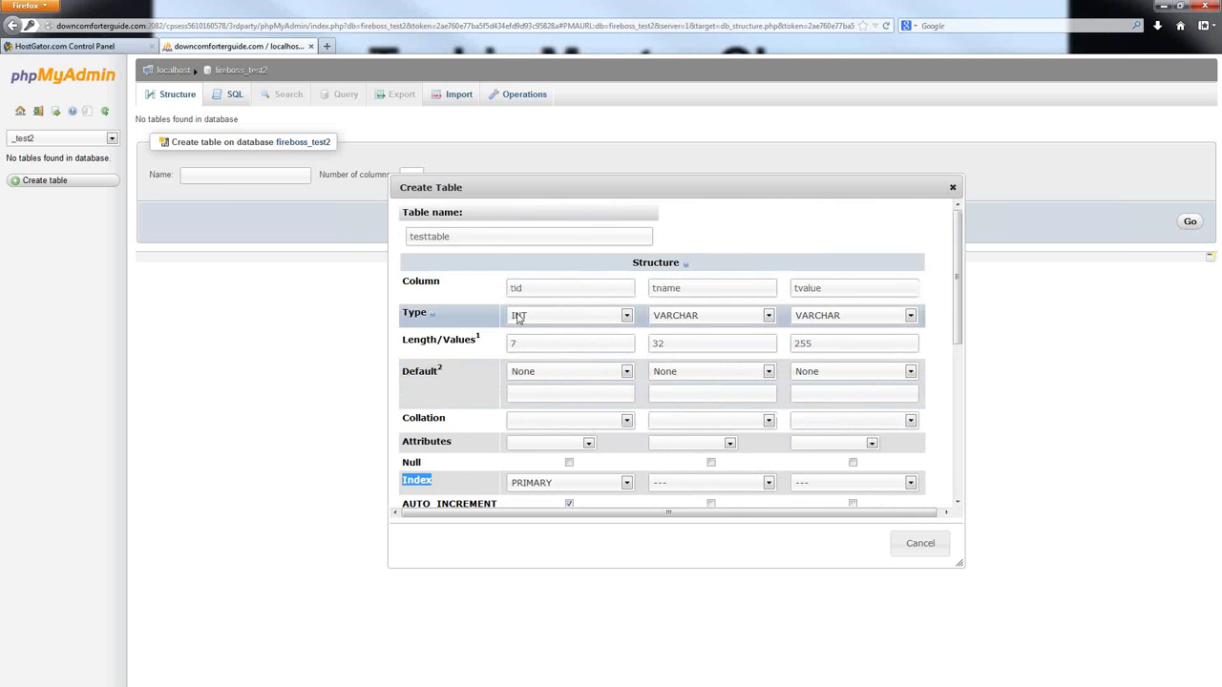
{"action": "scroll", "coordinate": [557, 333], "scroll_direction": "down", "scroll_amount": 3}
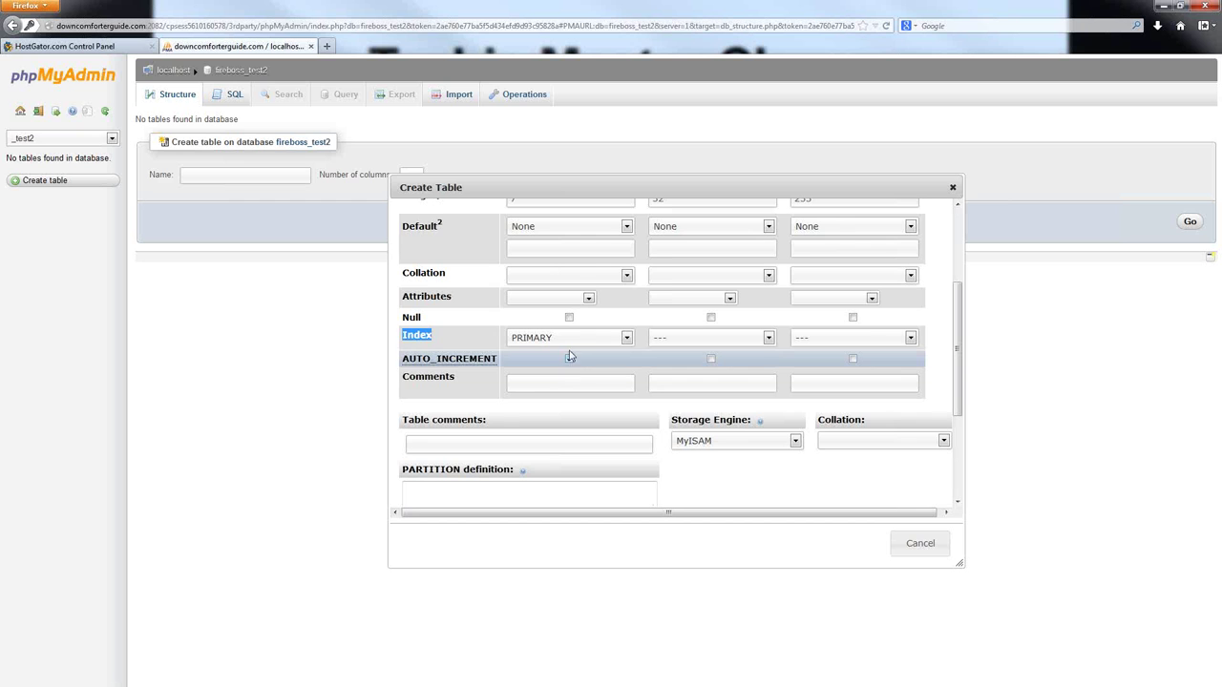
{"action": "scroll", "coordinate": [560, 330], "scroll_direction": "up", "scroll_amount": 3}
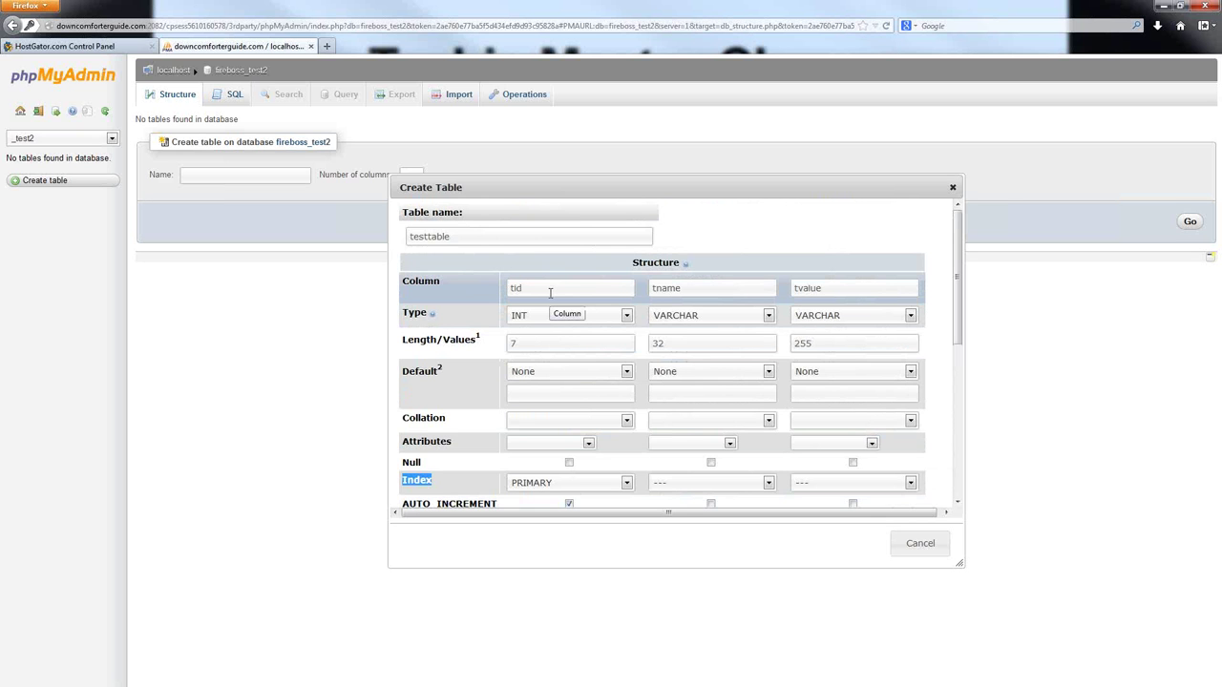
{"action": "scroll", "coordinate": [551, 286], "scroll_direction": "down", "scroll_amount": 3}
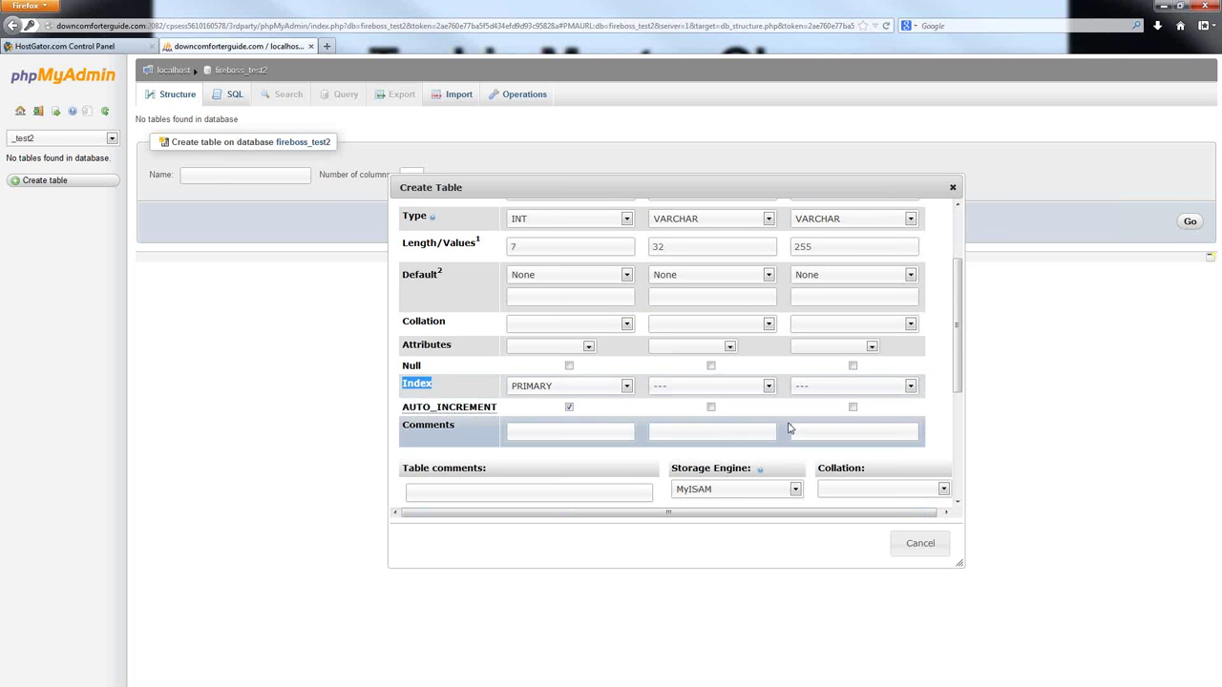
{"action": "scroll", "coordinate": [785, 411], "scroll_direction": "up", "scroll_amount": 2}
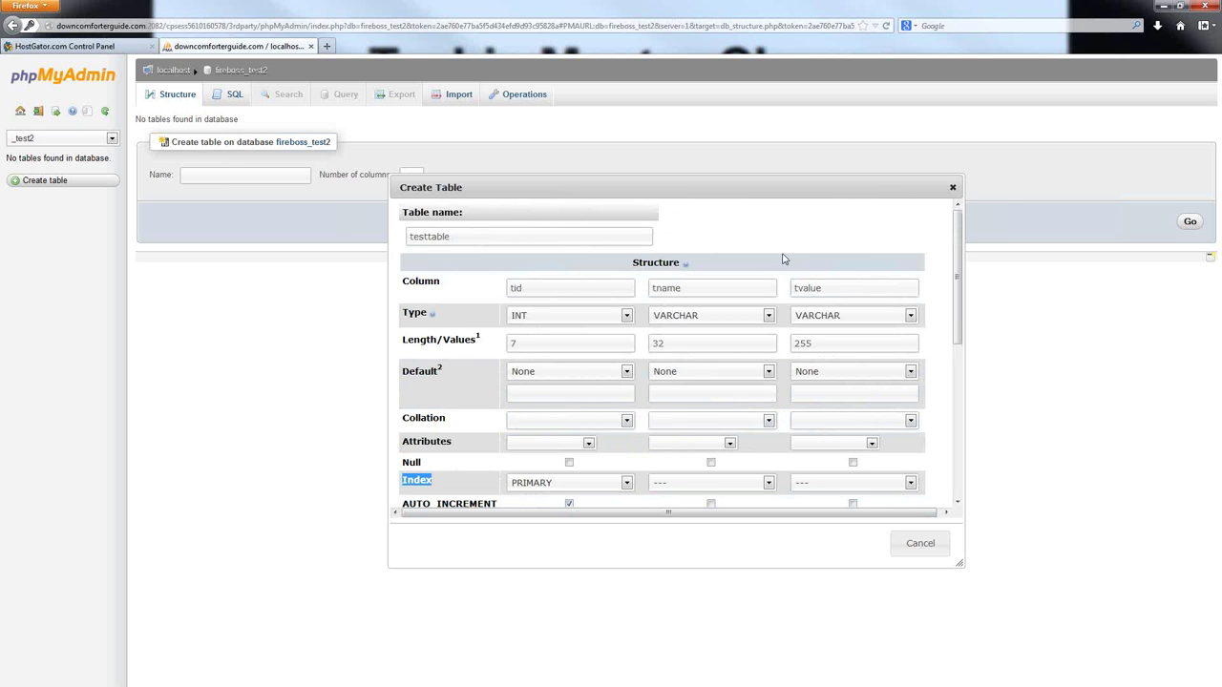
{"action": "scroll", "coordinate": [781, 258], "scroll_direction": "down", "scroll_amount": 3}
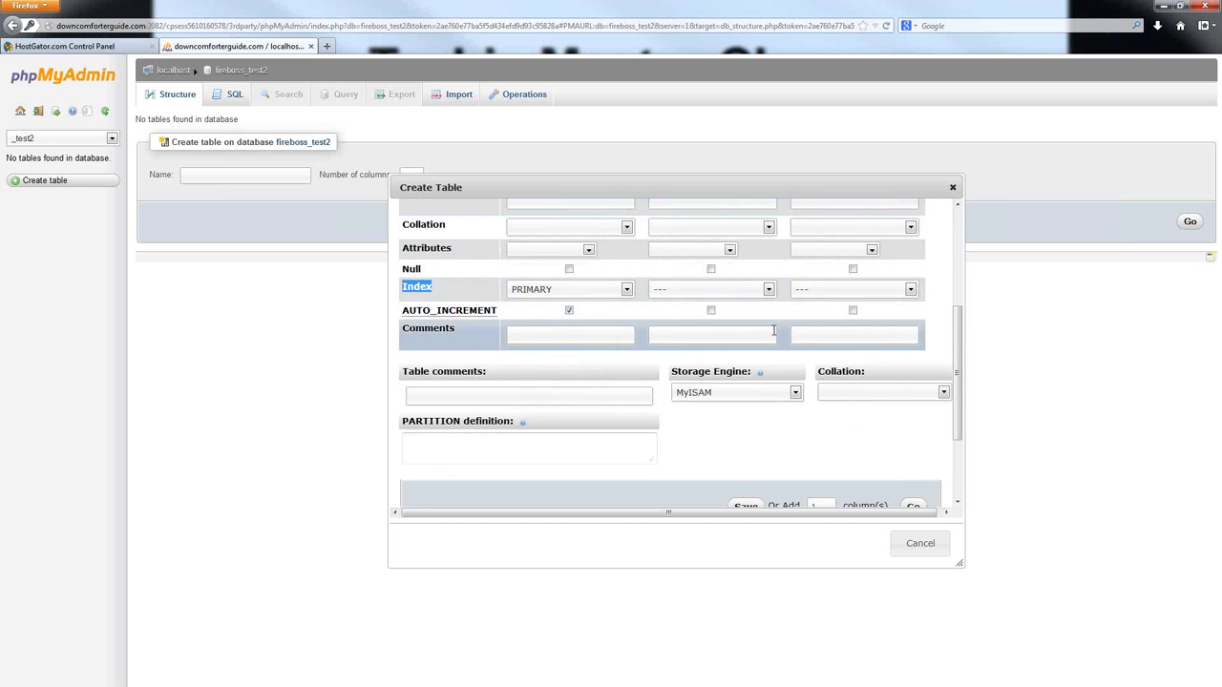
{"action": "scroll", "coordinate": [760, 447], "scroll_direction": "up", "scroll_amount": 3}
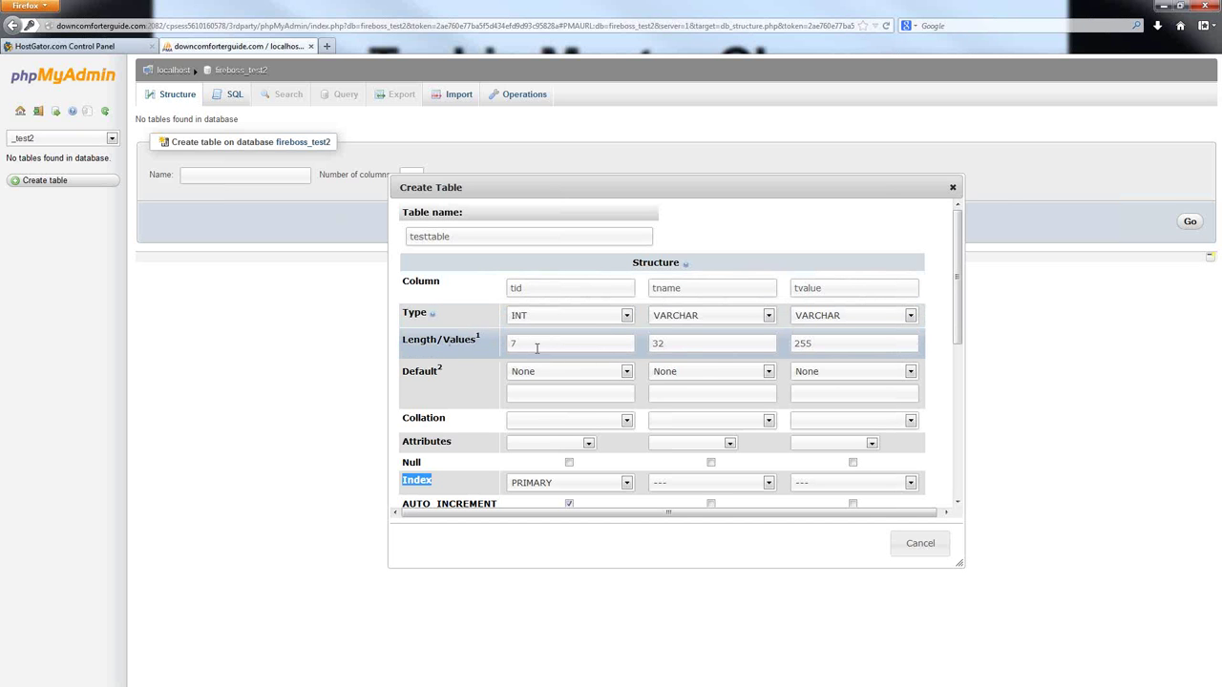
{"action": "scroll", "coordinate": [725, 392], "scroll_direction": "down", "scroll_amount": 3}
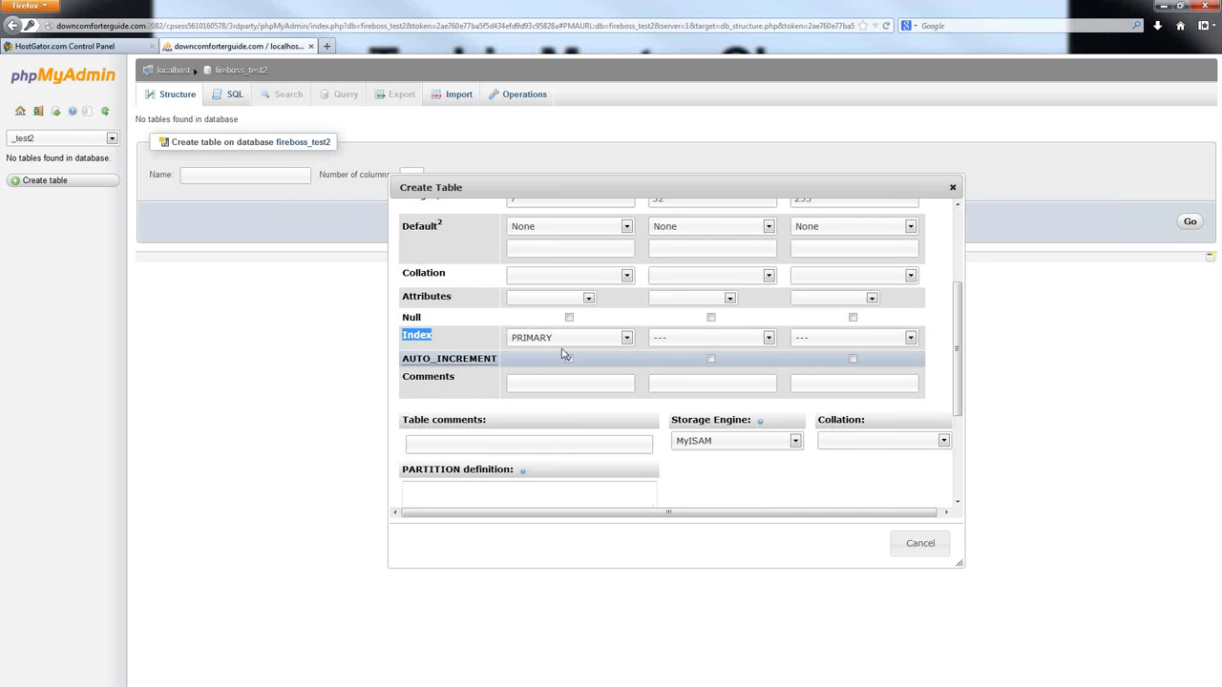
Choose utf8_unicode_ci as the table collation and save testtable.
{"action": "left_click", "coordinate": [861, 444]}
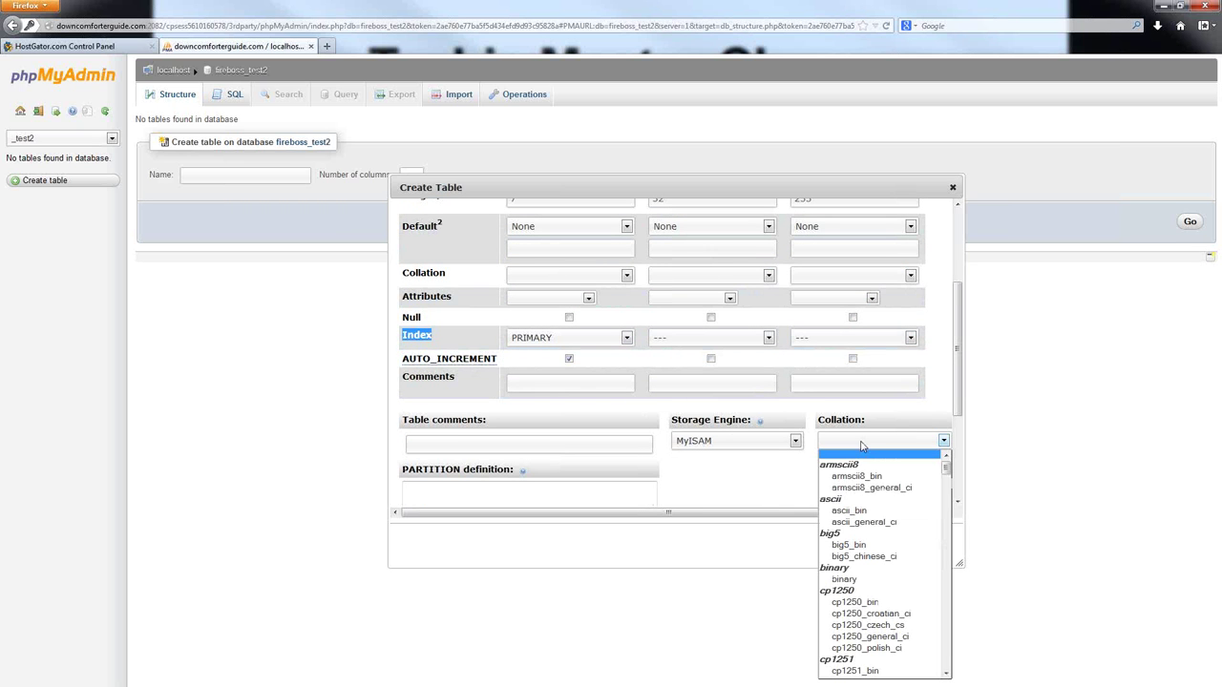
{"action": "left_click", "coordinate": [928, 414]}
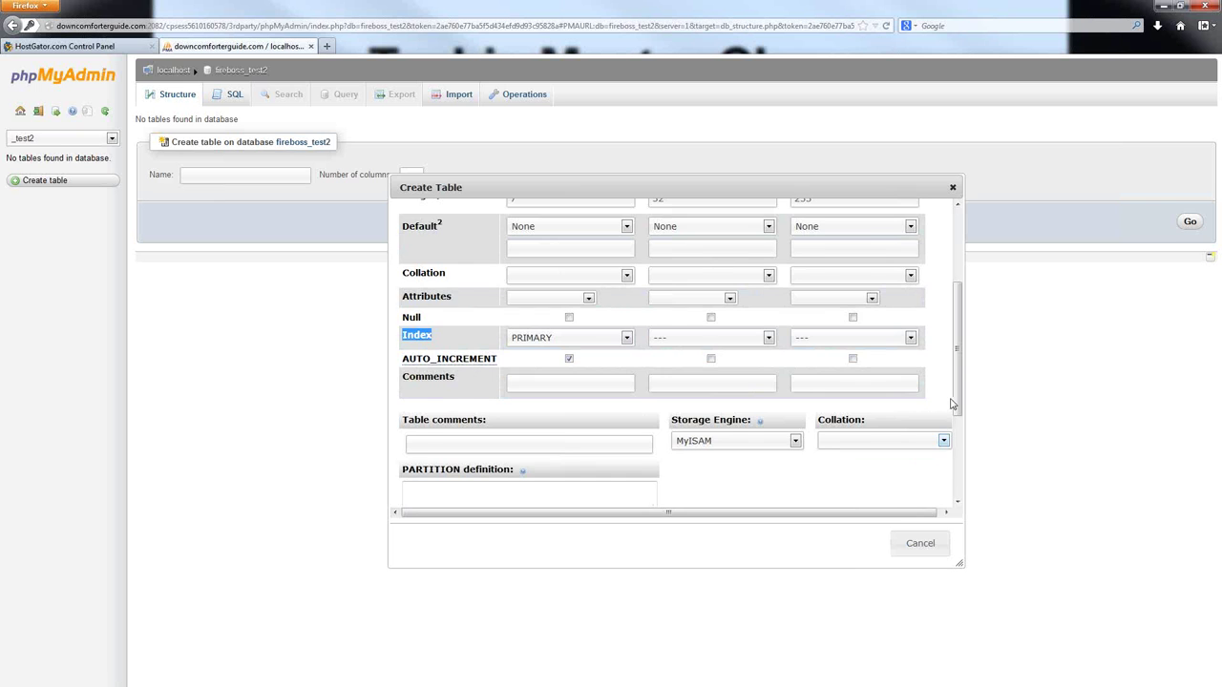
{"action": "scroll", "coordinate": [941, 420], "scroll_direction": "down", "scroll_amount": 2}
{"action": "left_click", "coordinate": [867, 345]}
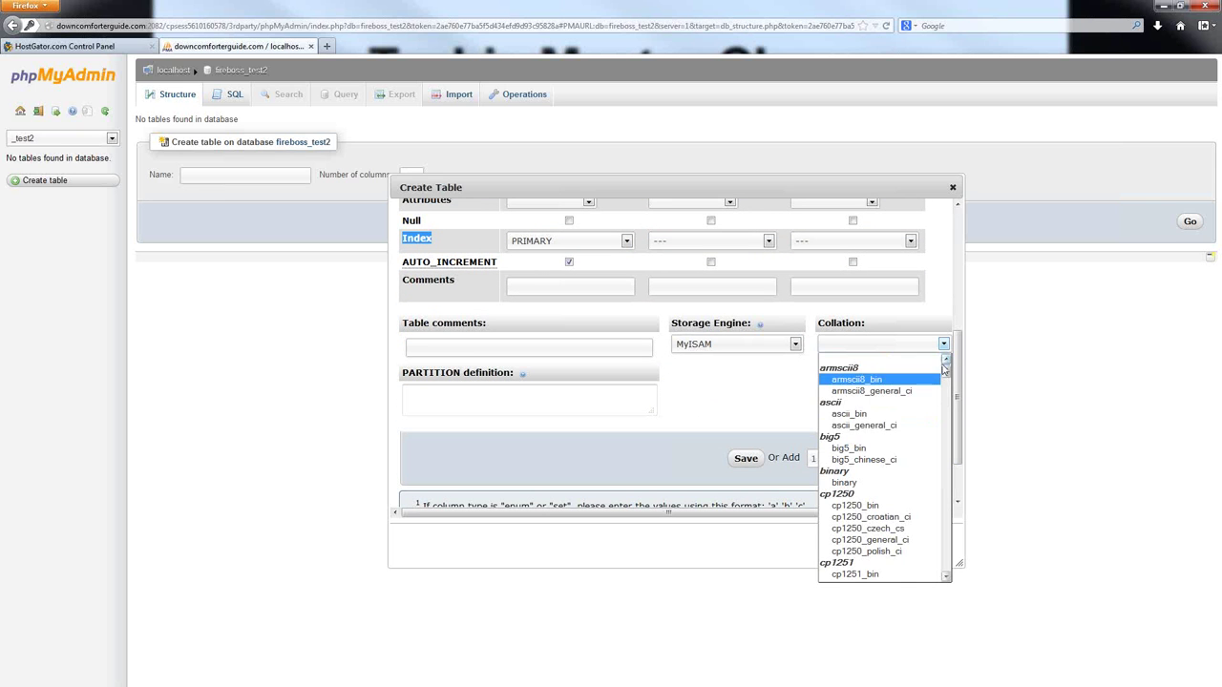
{"action": "left_click_drag", "start_coordinate": [945, 370], "coordinate": [945, 549]}
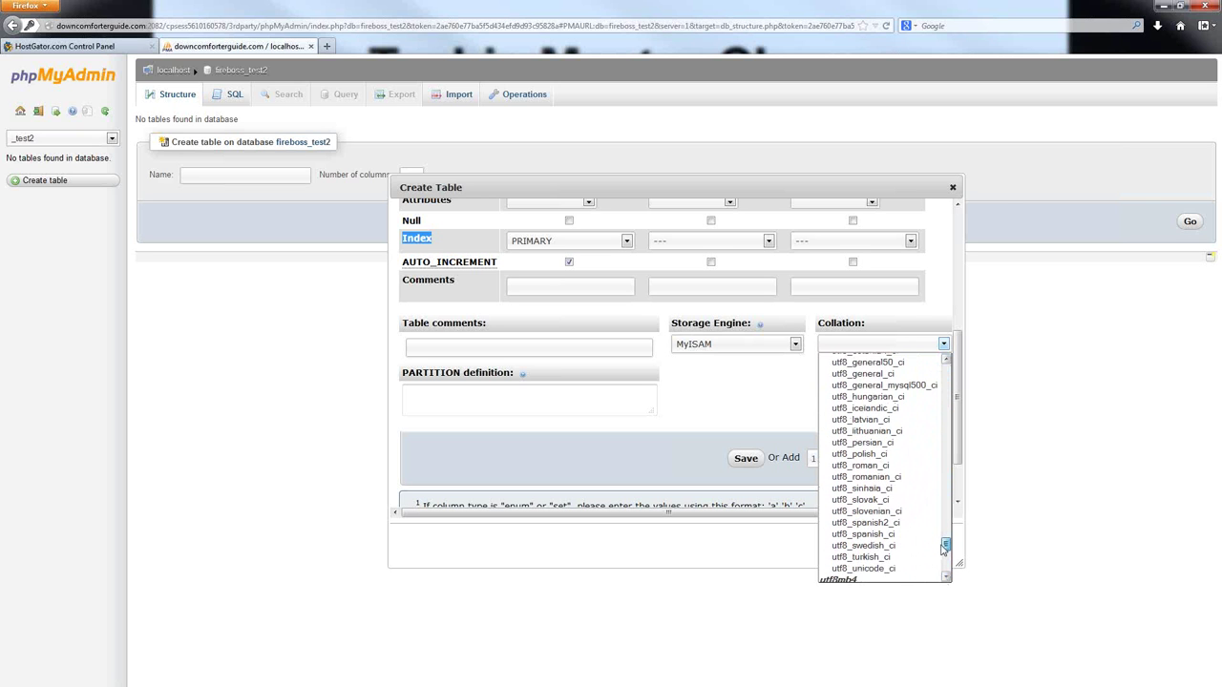
{"action": "left_click", "coordinate": [866, 569]}
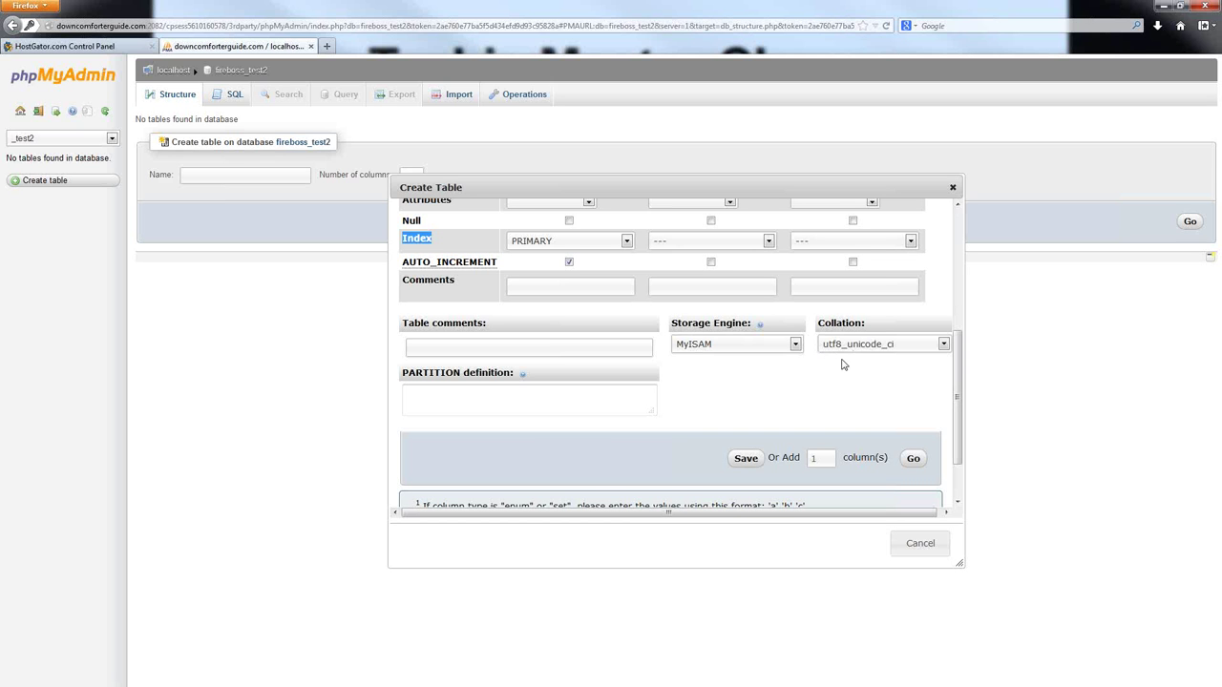
{"action": "left_click", "coordinate": [825, 404]}
Save testtable and browse it, showing the tid, tname and tvalue columns and no rows yet.
{"action": "left_click", "coordinate": [747, 460]}
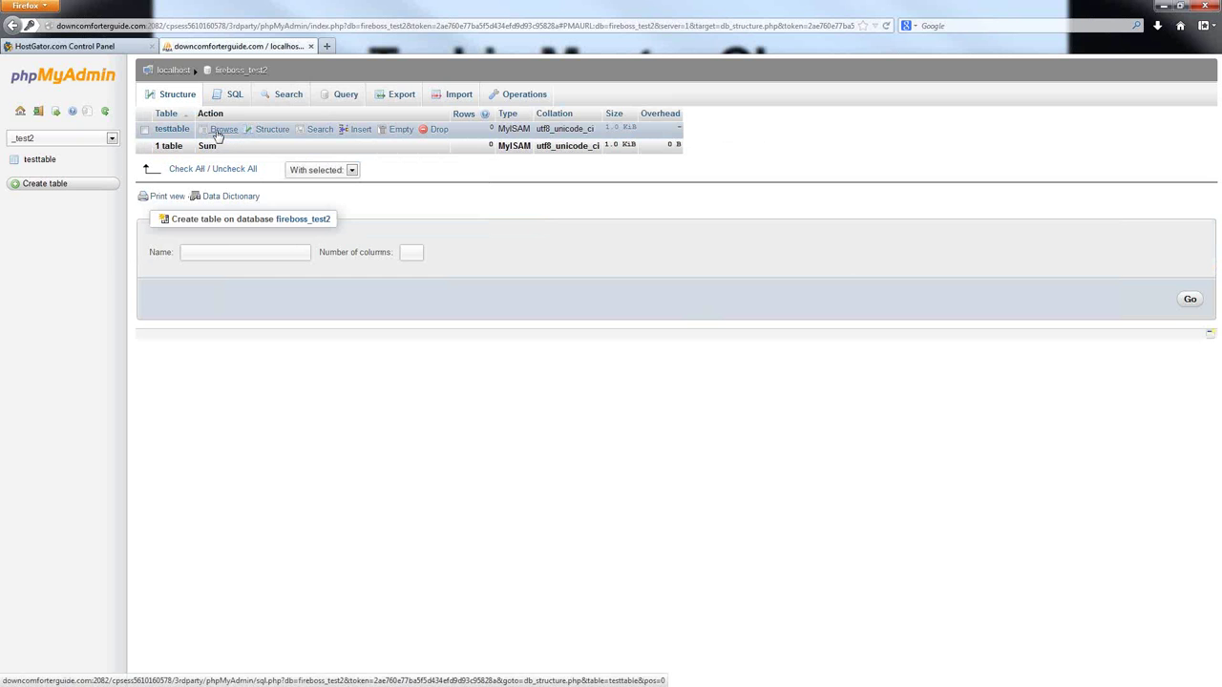
{"action": "left_click", "coordinate": [222, 134]}
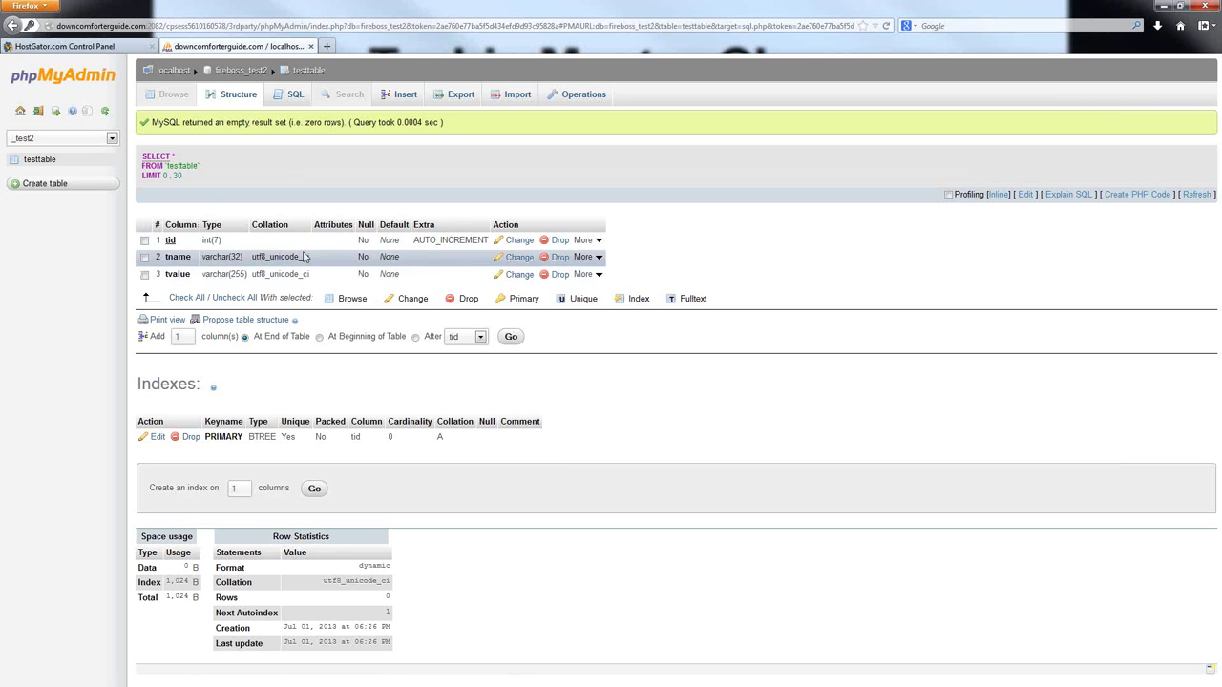
Insert the rows example / 'test value' and example2 / 'test value 2' into testtable.
{"action": "left_click", "coordinate": [402, 94]}
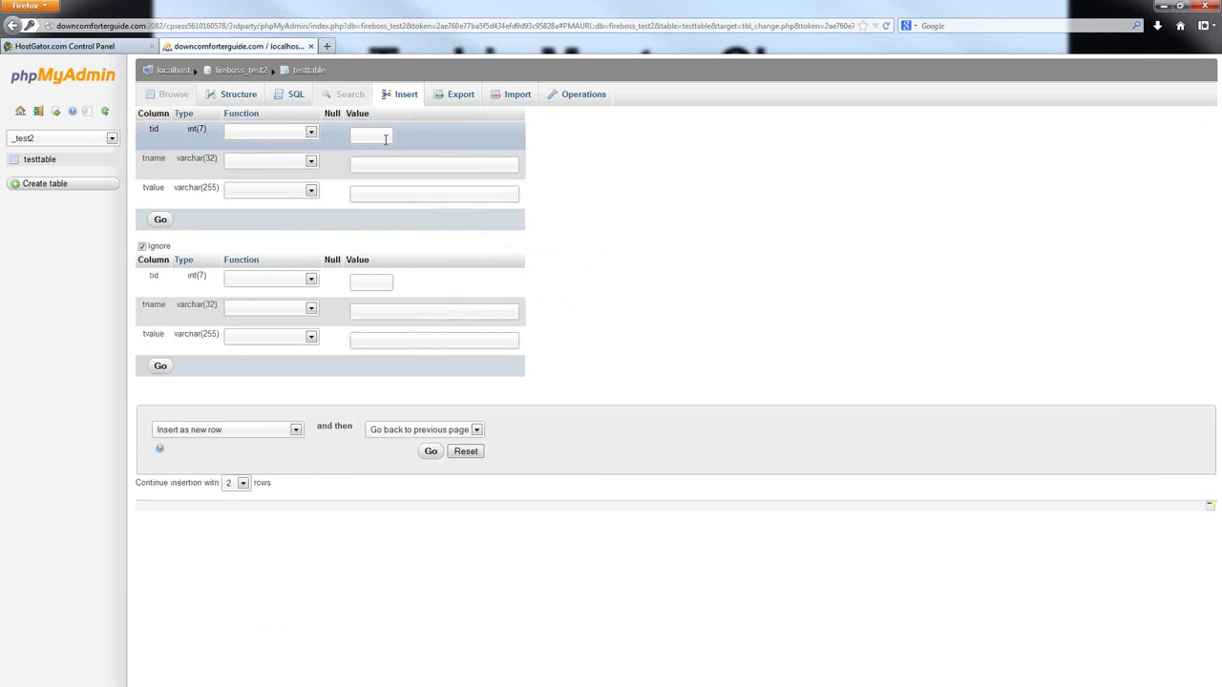
{"action": "left_click", "coordinate": [364, 162]}
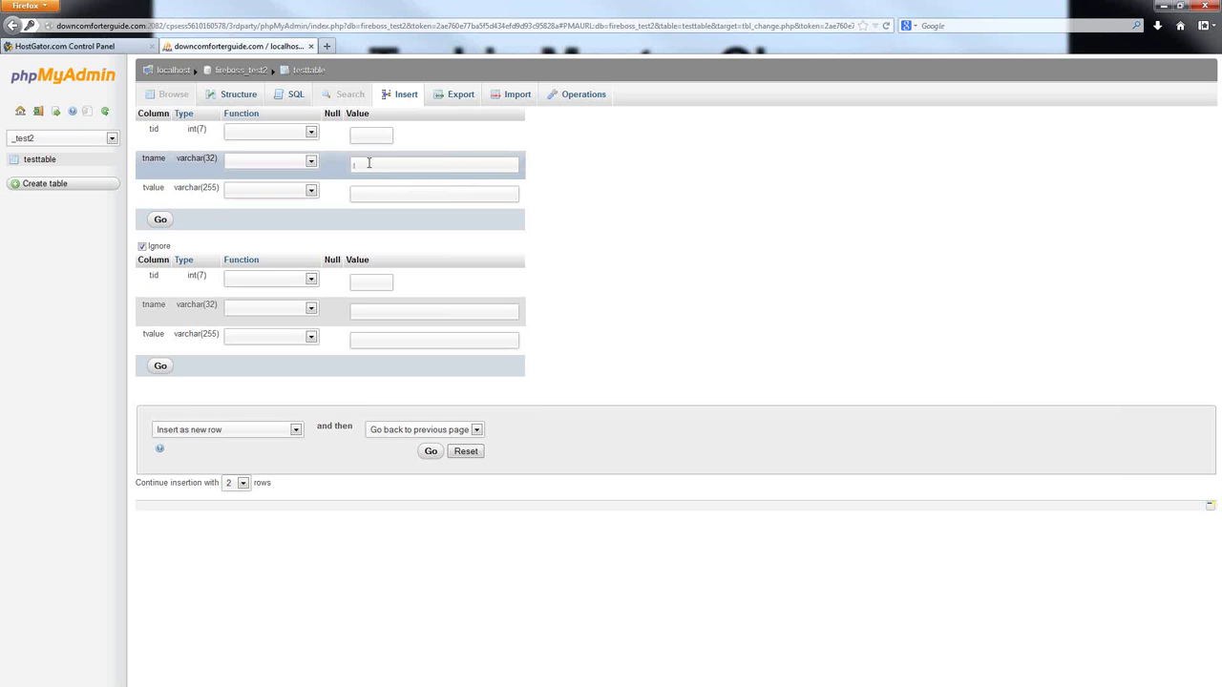
{"action": "type", "text": "example"}
{"action": "left_click", "coordinate": [363, 195]}
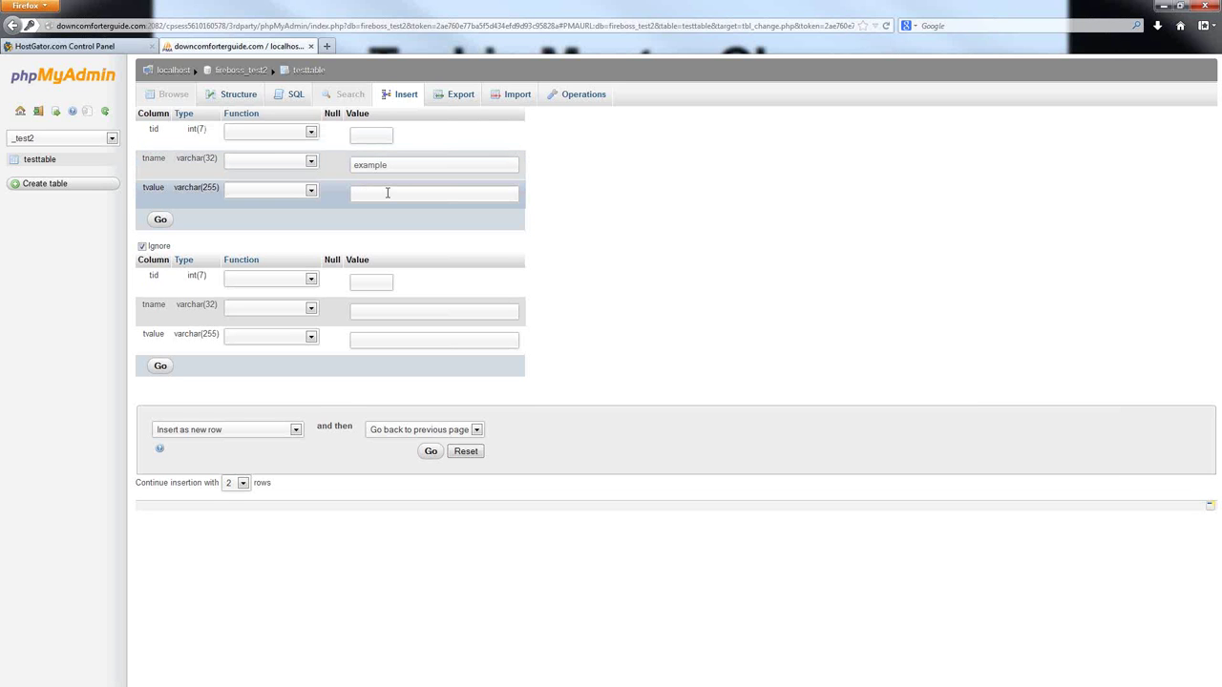
{"action": "type", "text": "test value"}
{"action": "left_click", "coordinate": [358, 310]}
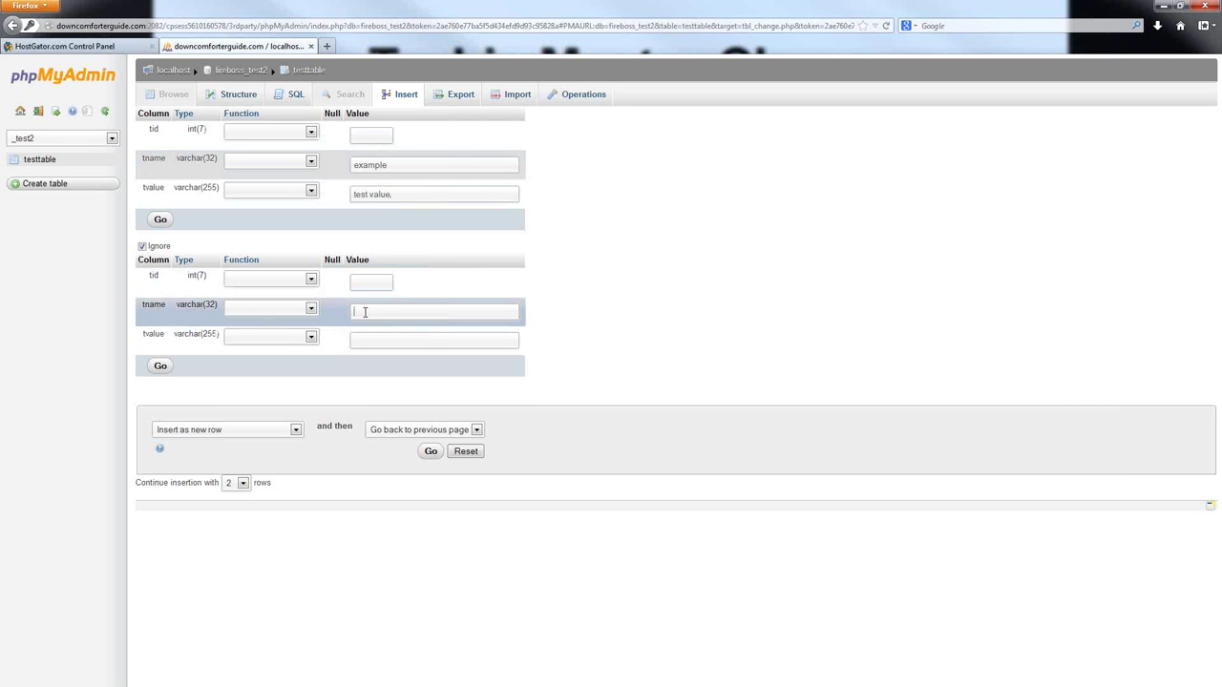
{"action": "type", "text": "example2"}
{"action": "left_click", "coordinate": [363, 340]}
{"action": "type", "text": "te"}
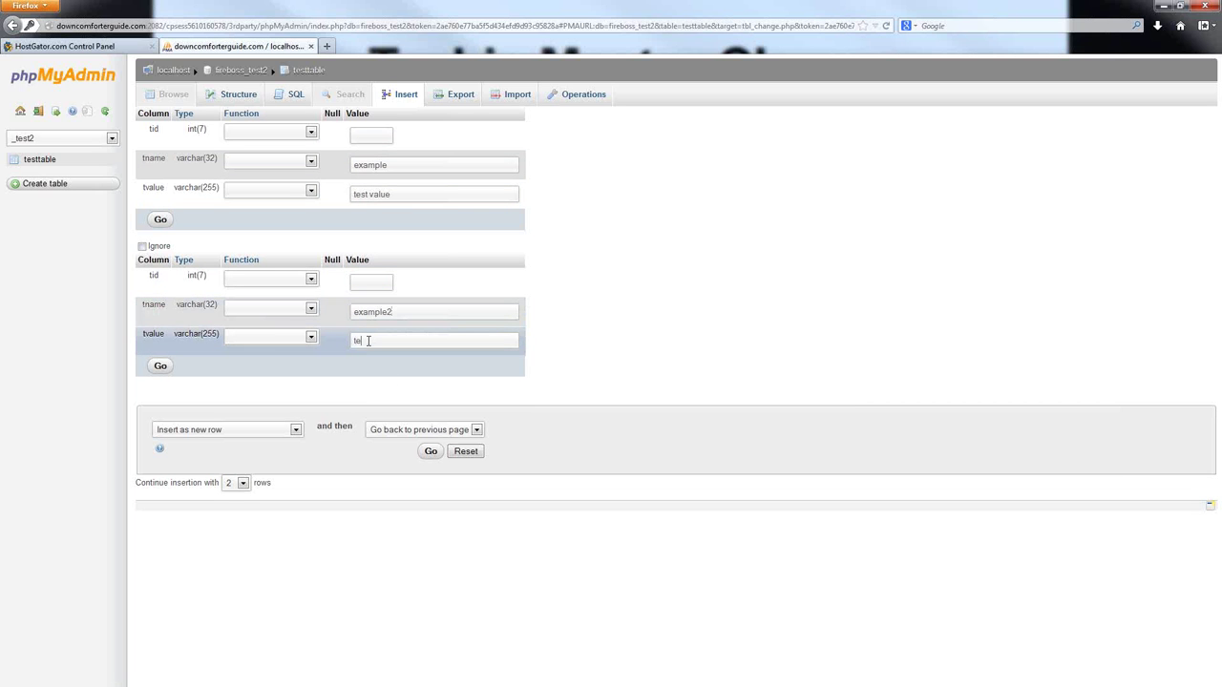
{"action": "type", "text": "st value 2"}
{"action": "left_click", "coordinate": [433, 455]}
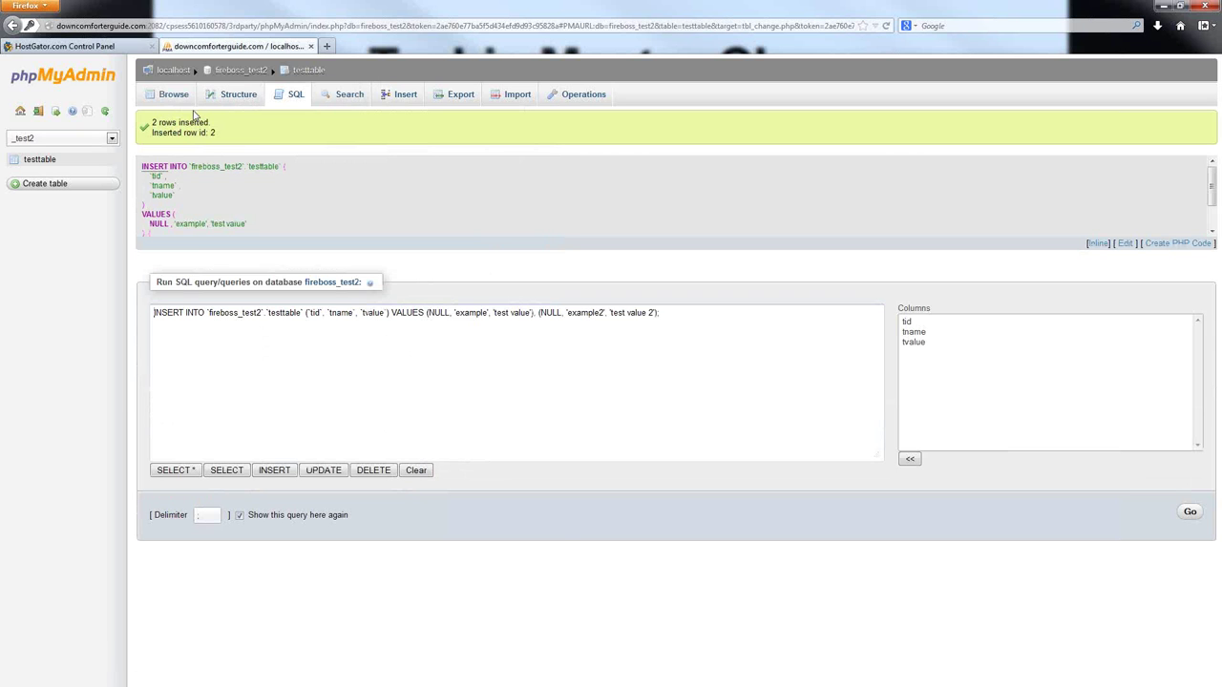
List testtable's two rows, highlight 'example' in the first row and reload the listing.
{"action": "left_click", "coordinate": [174, 95]}
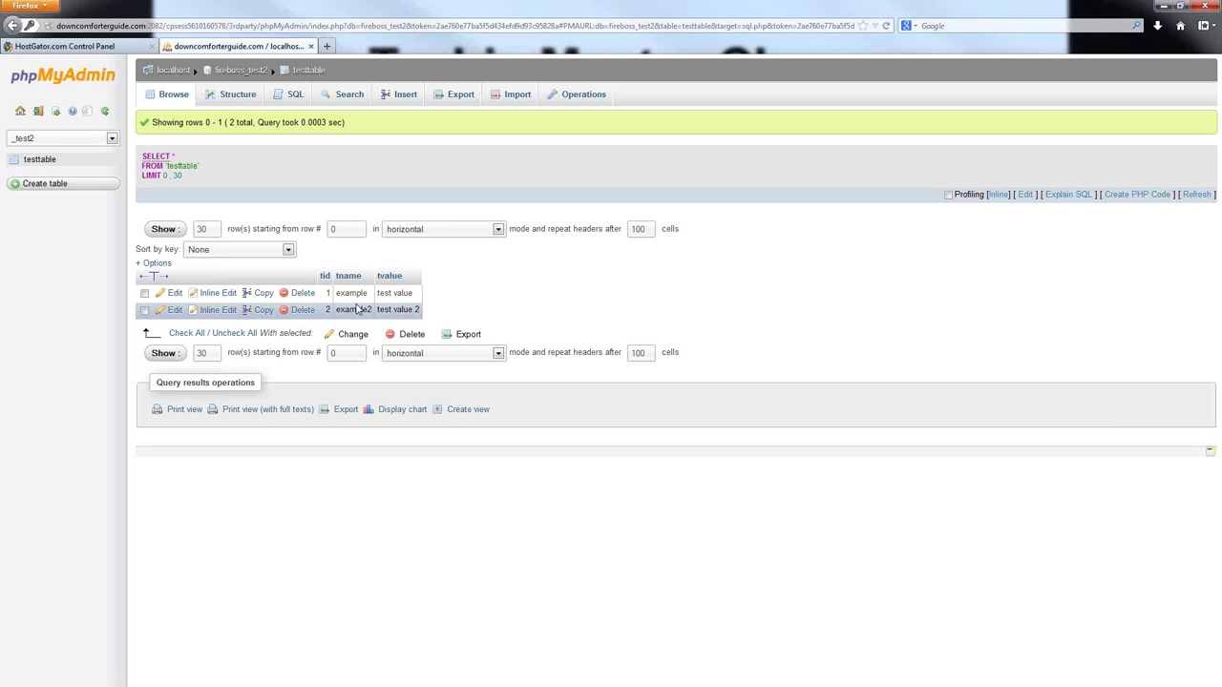
{"action": "left_click_drag", "start_coordinate": [419, 295], "coordinate": [333, 294]}
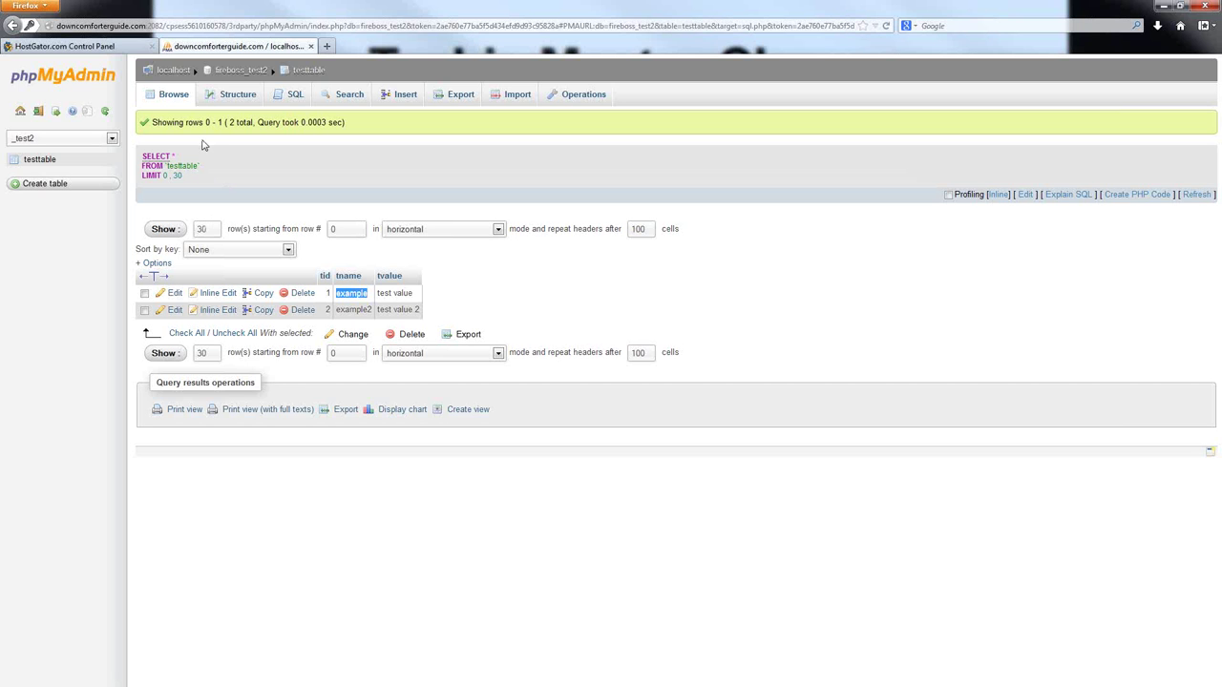
{"action": "left_click", "coordinate": [173, 96]}
Back in the HostGator control panel, open the Backups page from Files in a new tab.
{"action": "left_click", "coordinate": [42, 46]}
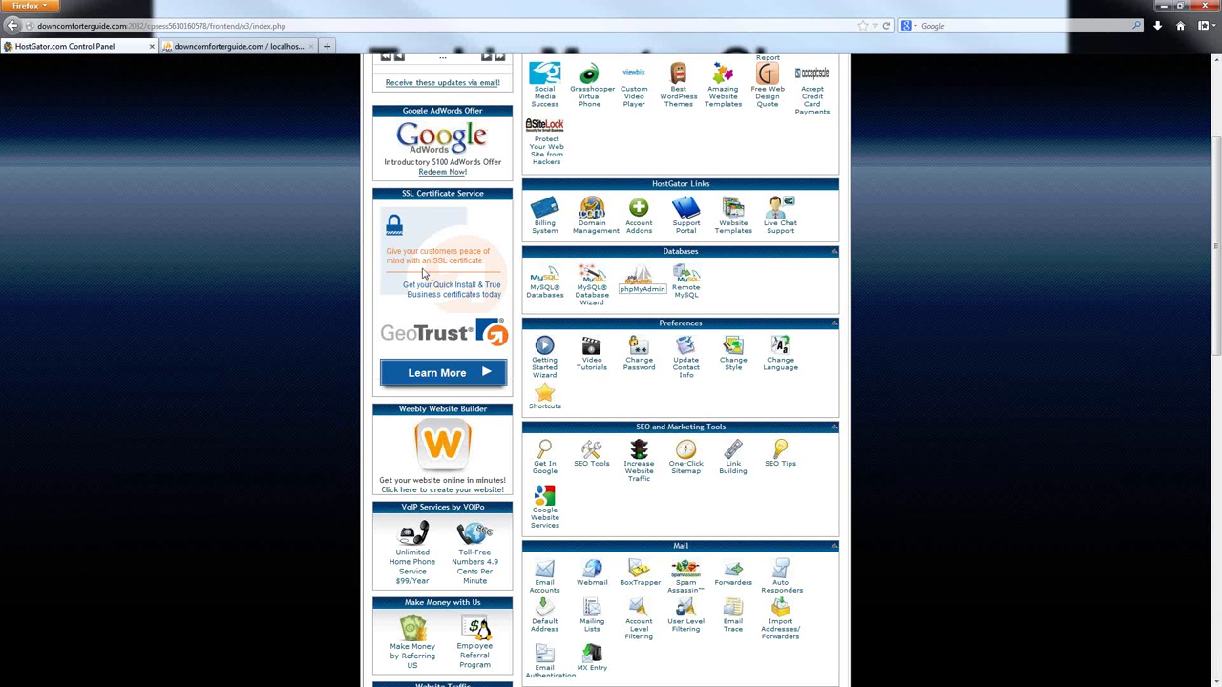
{"action": "left_click", "coordinate": [919, 252]}
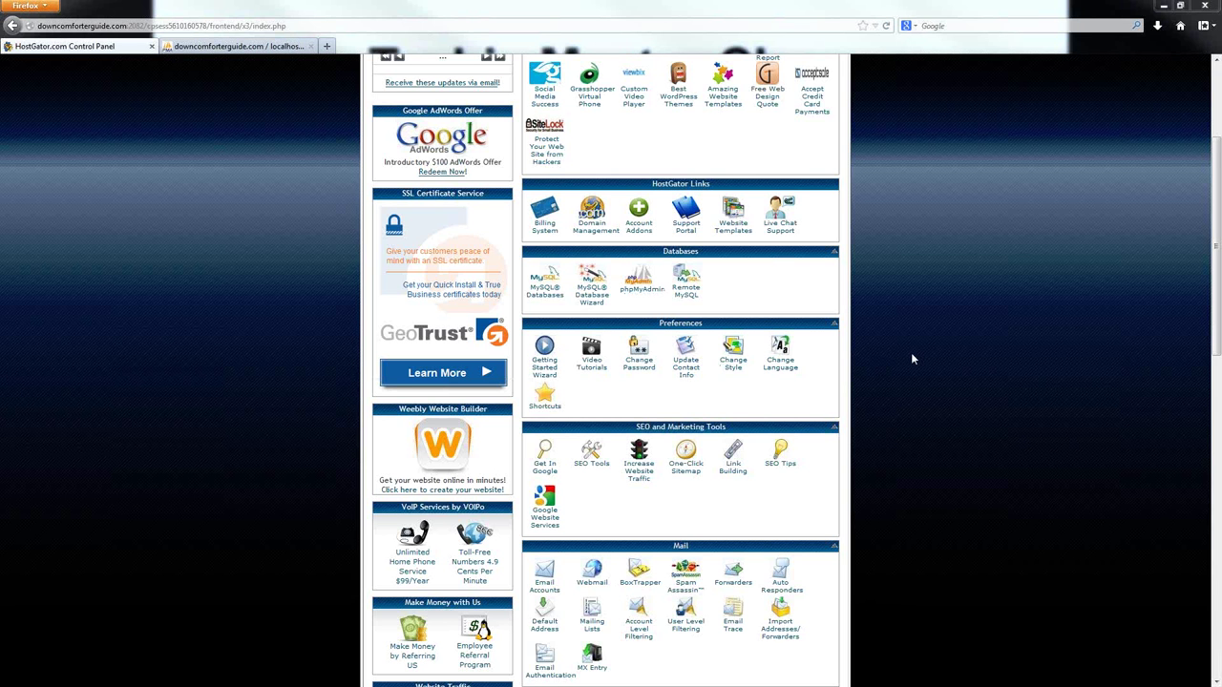
{"action": "scroll", "coordinate": [911, 359], "scroll_direction": "down", "scroll_amount": 5}
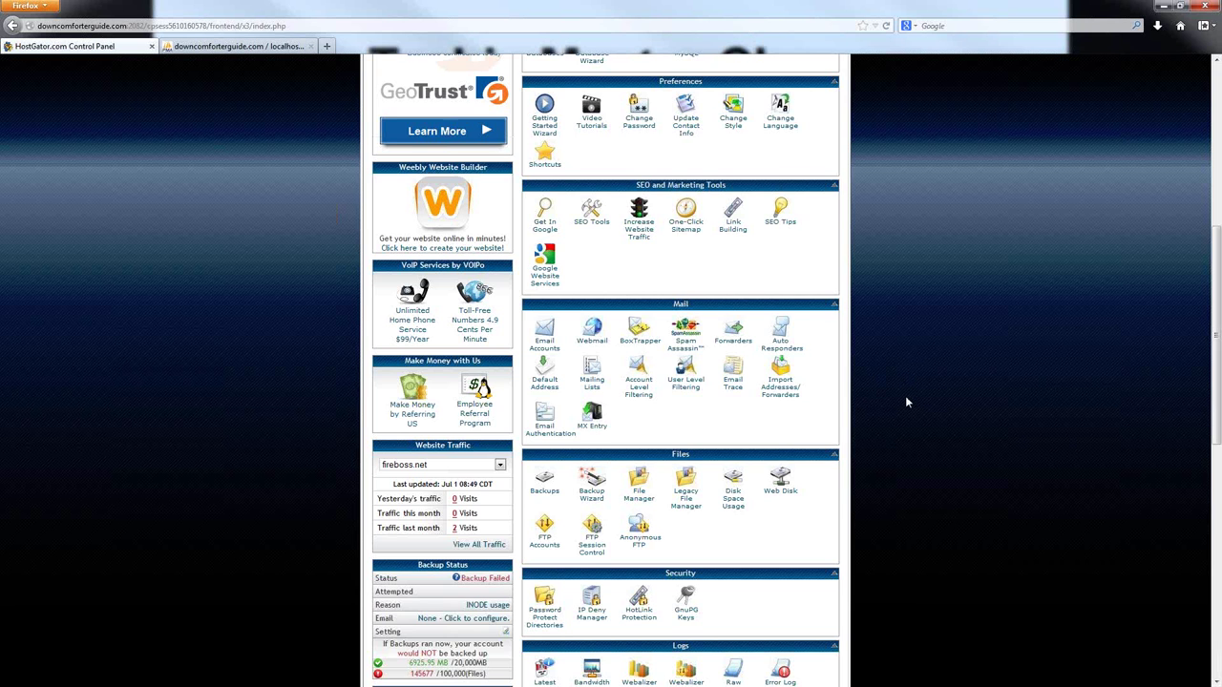
{"action": "scroll", "coordinate": [905, 395], "scroll_direction": "down", "scroll_amount": 5}
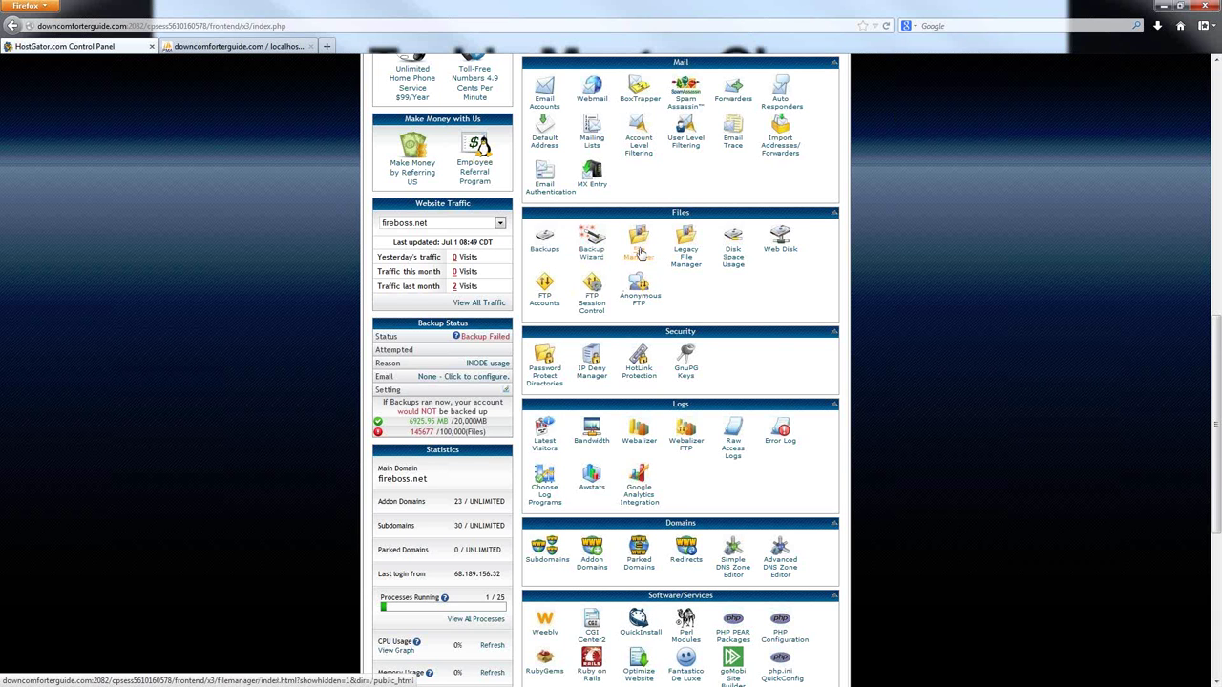
{"action": "right_click", "coordinate": [550, 255]}
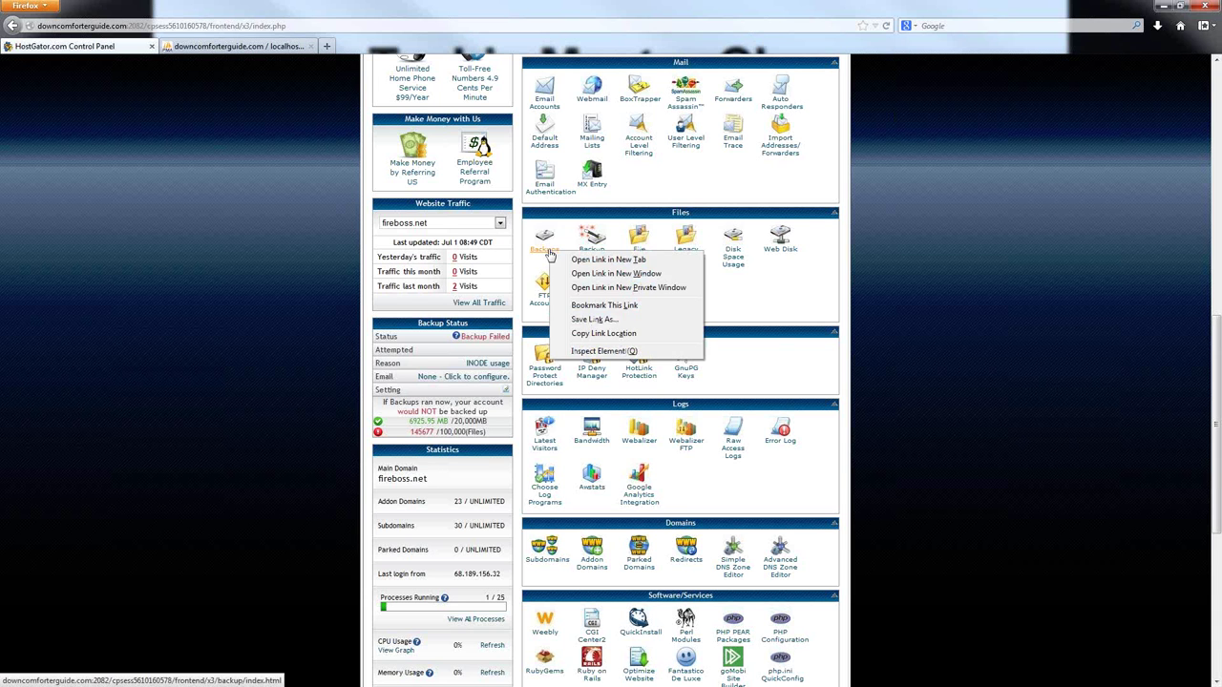
{"action": "left_click", "coordinate": [577, 260]}
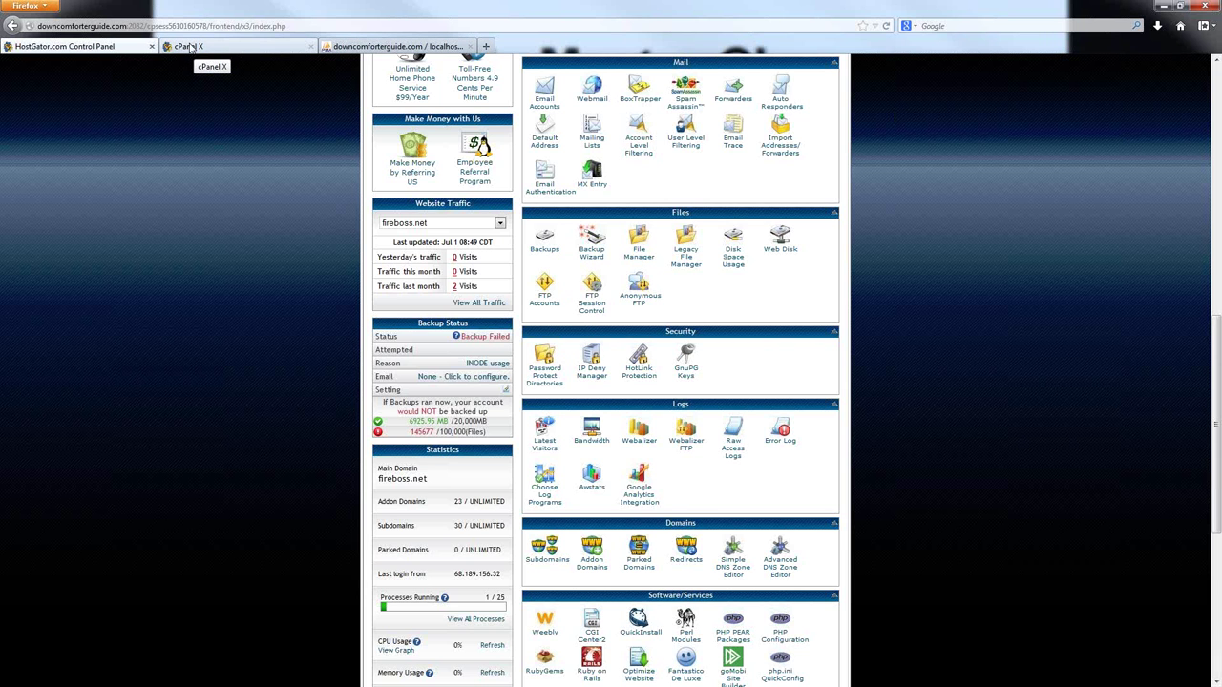
Switch to the new tab to view the Backups page's full and partial backup options.
{"action": "left_click", "coordinate": [190, 48]}
{"action": "scroll", "coordinate": [661, 248], "scroll_direction": "down", "scroll_amount": 2}
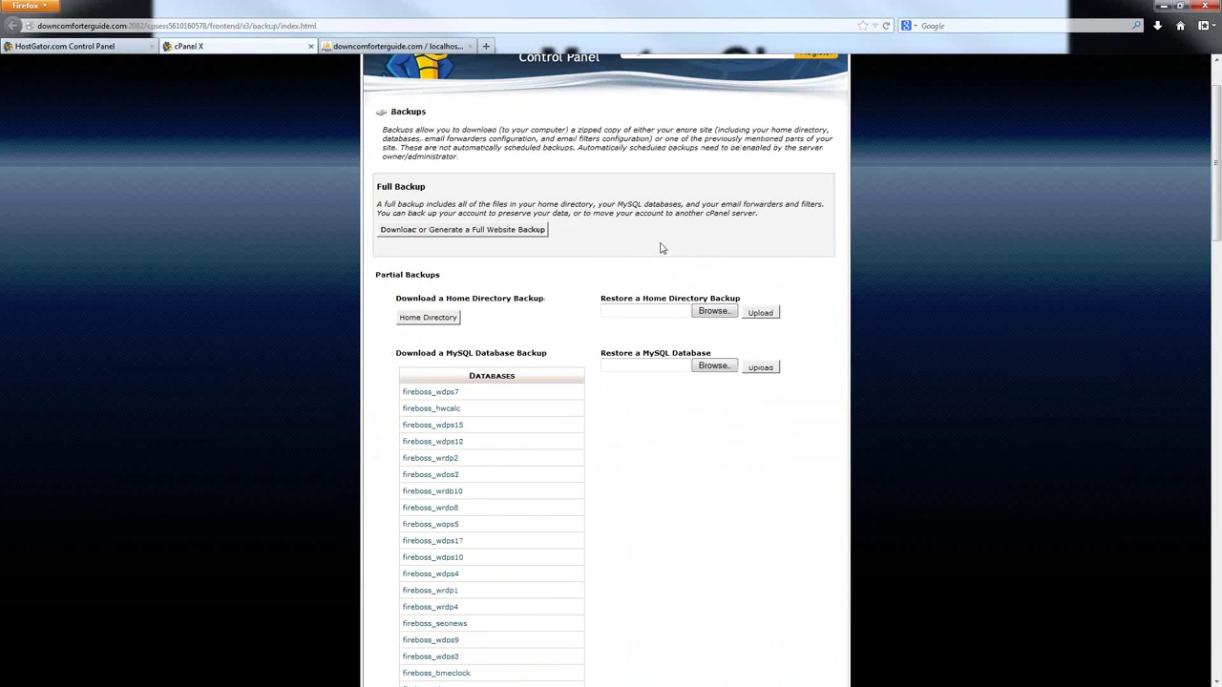
{"action": "scroll", "coordinate": [661, 248], "scroll_direction": "up", "scroll_amount": 1}
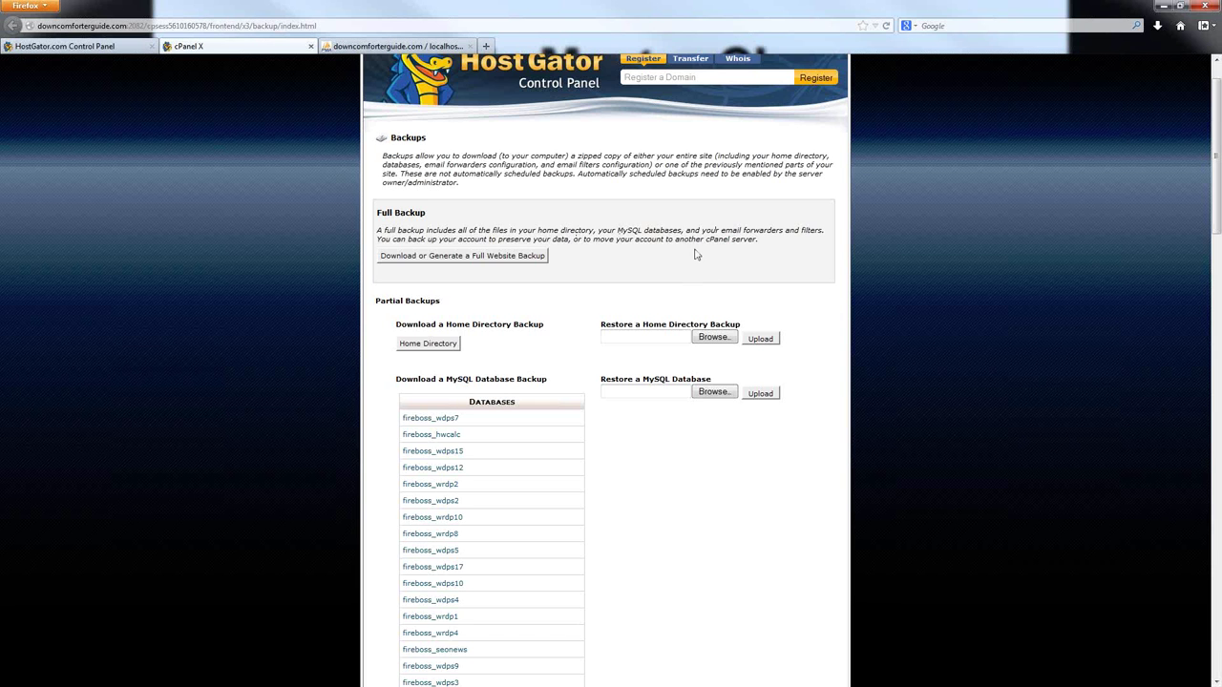
Highlight the Partial Backups heading, then return the second tab to the cPanel home page.
{"action": "scroll", "coordinate": [684, 253], "scroll_direction": "down", "scroll_amount": 2}
{"action": "scroll", "coordinate": [683, 253], "scroll_direction": "down", "scroll_amount": 1}
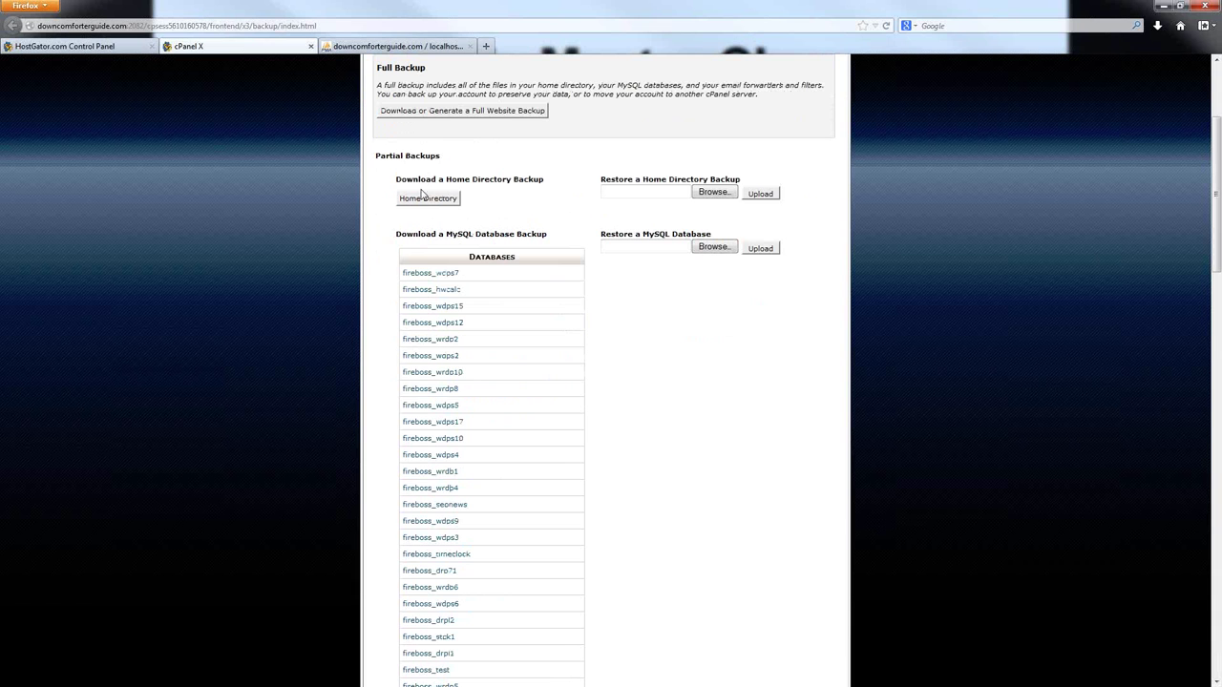
{"action": "left_click_drag", "start_coordinate": [375, 158], "coordinate": [451, 157]}
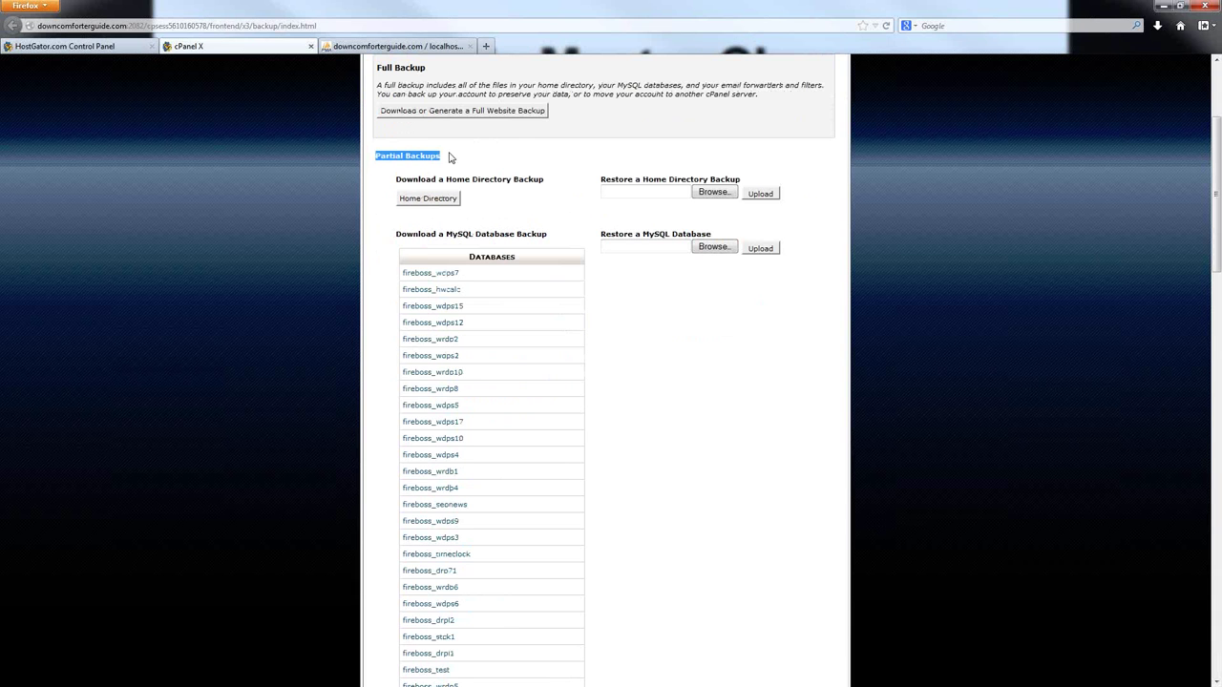
{"action": "left_click", "coordinate": [501, 179]}
{"action": "scroll", "coordinate": [526, 303], "scroll_direction": "up", "scroll_amount": 4}
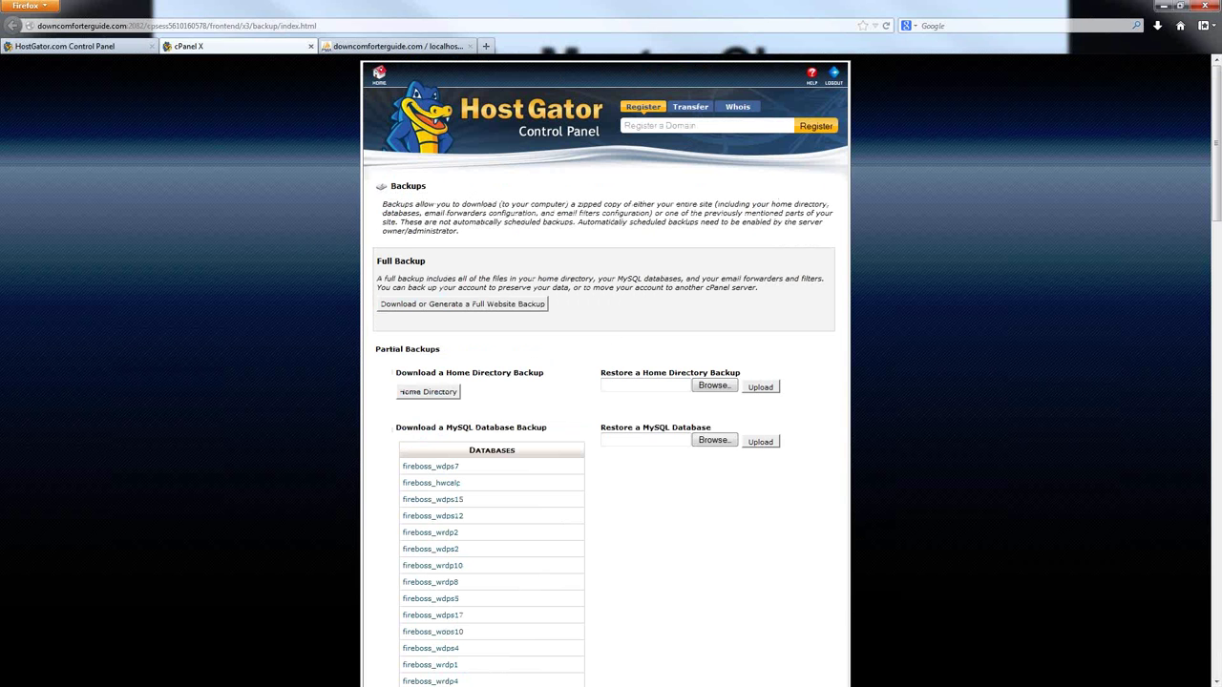
{"action": "left_click", "coordinate": [377, 79]}
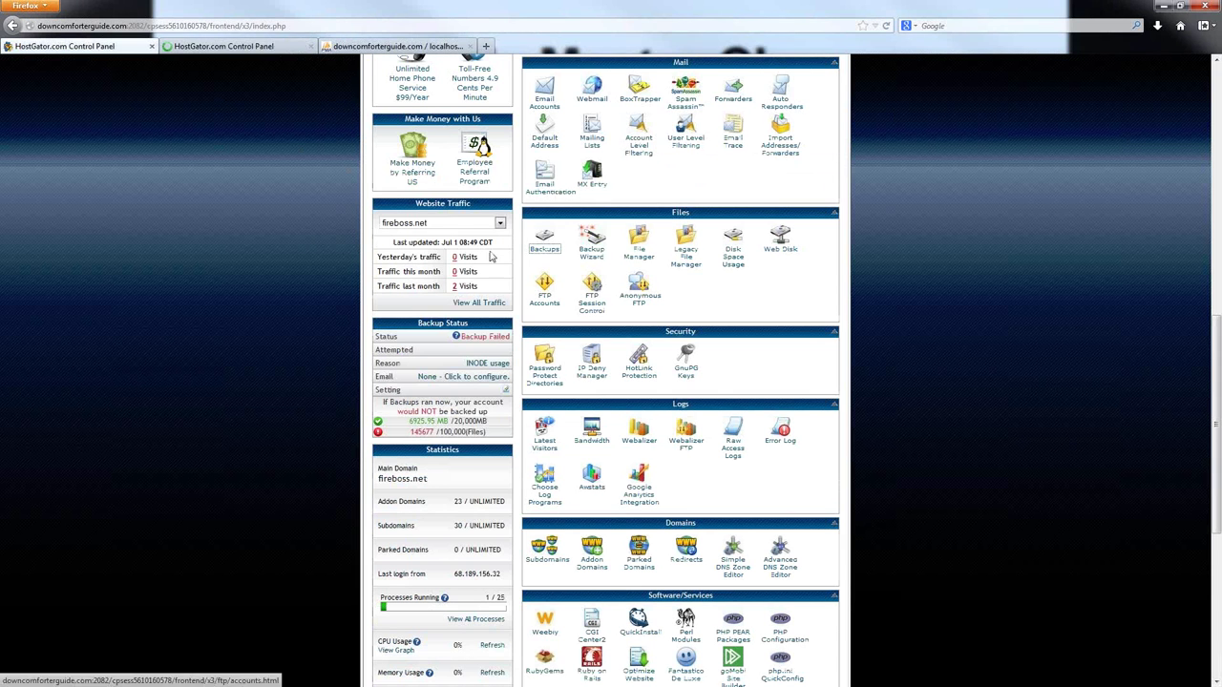
Close the duplicate tab and launch File Manager on the downcomforterguide.com document root.
{"action": "left_click", "coordinate": [311, 46]}
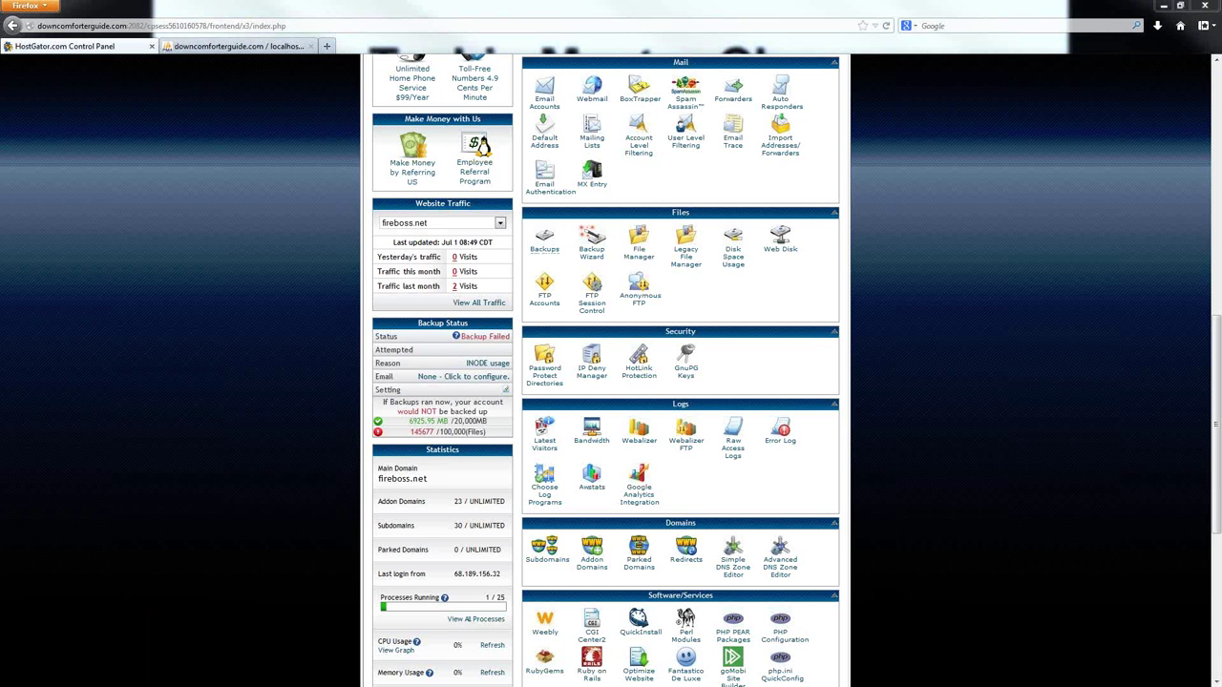
{"action": "left_click", "coordinate": [710, 305]}
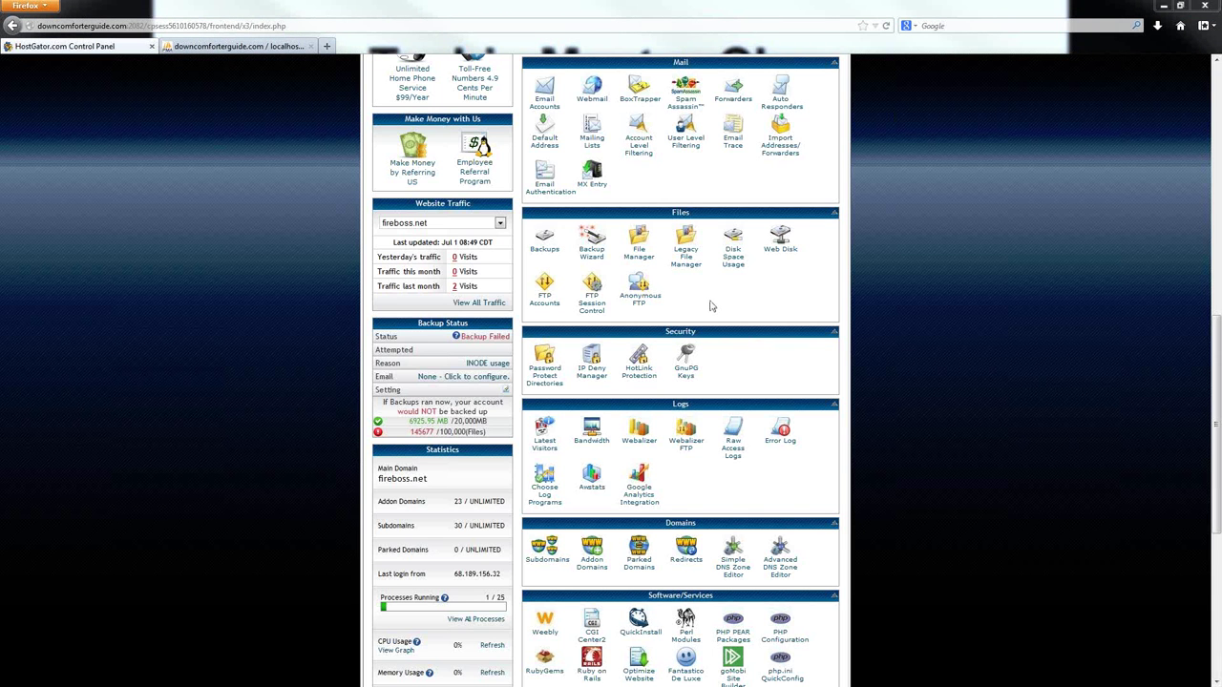
{"action": "left_click", "coordinate": [638, 251]}
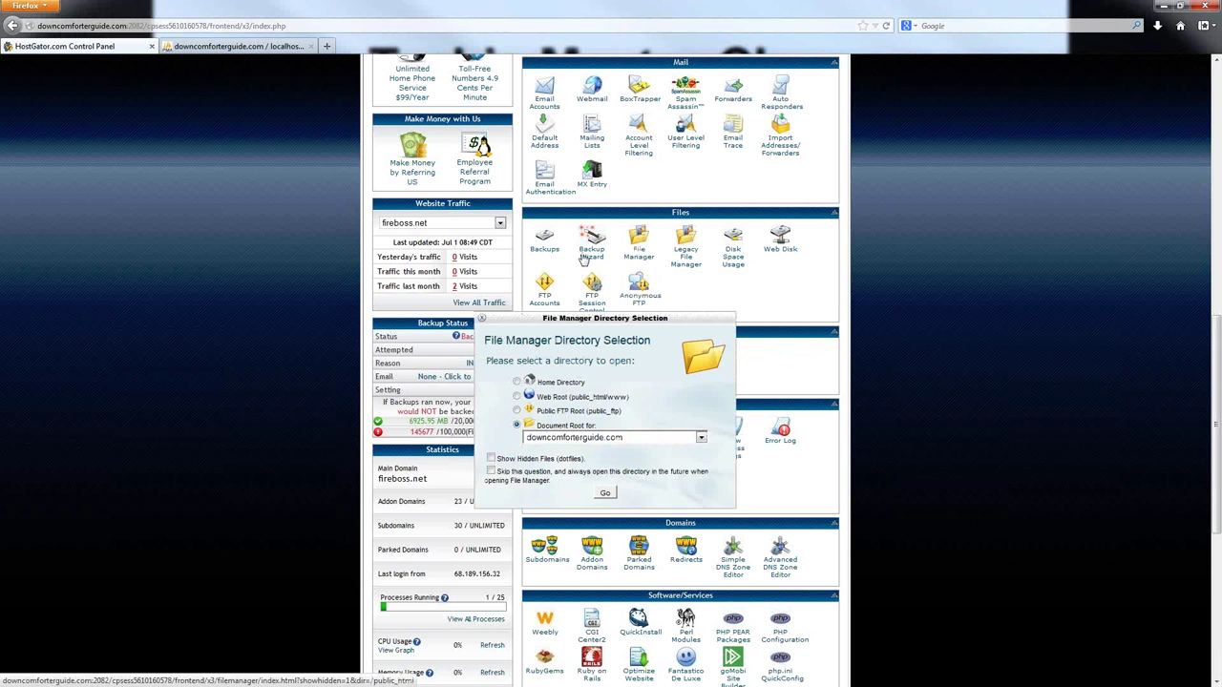
{"action": "scroll", "coordinate": [649, 420], "scroll_direction": "down", "scroll_amount": 2}
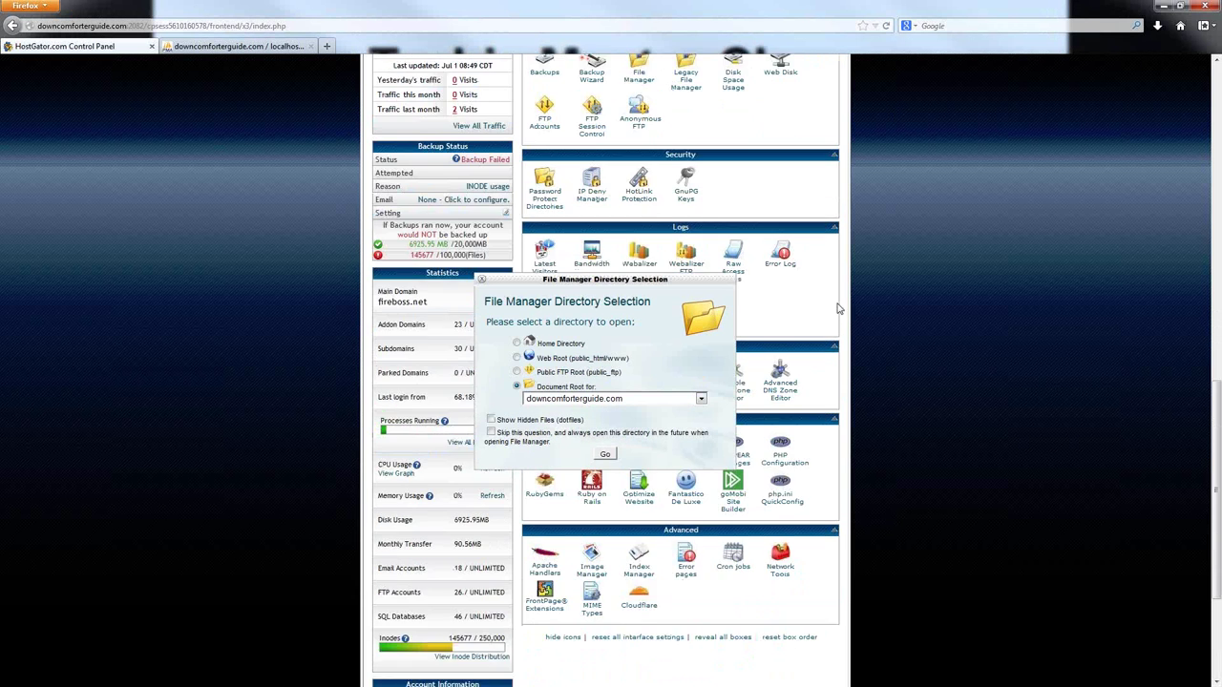
{"action": "scroll", "coordinate": [668, 377], "scroll_direction": "up", "scroll_amount": 1}
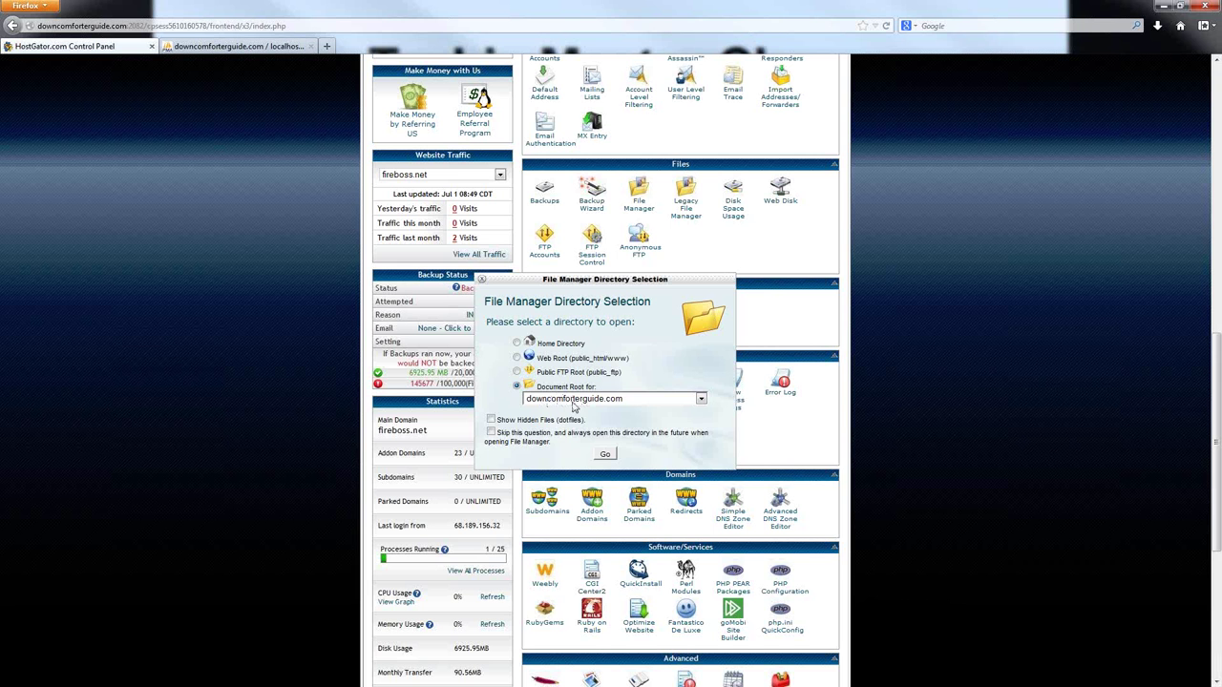
{"action": "left_click", "coordinate": [606, 455]}
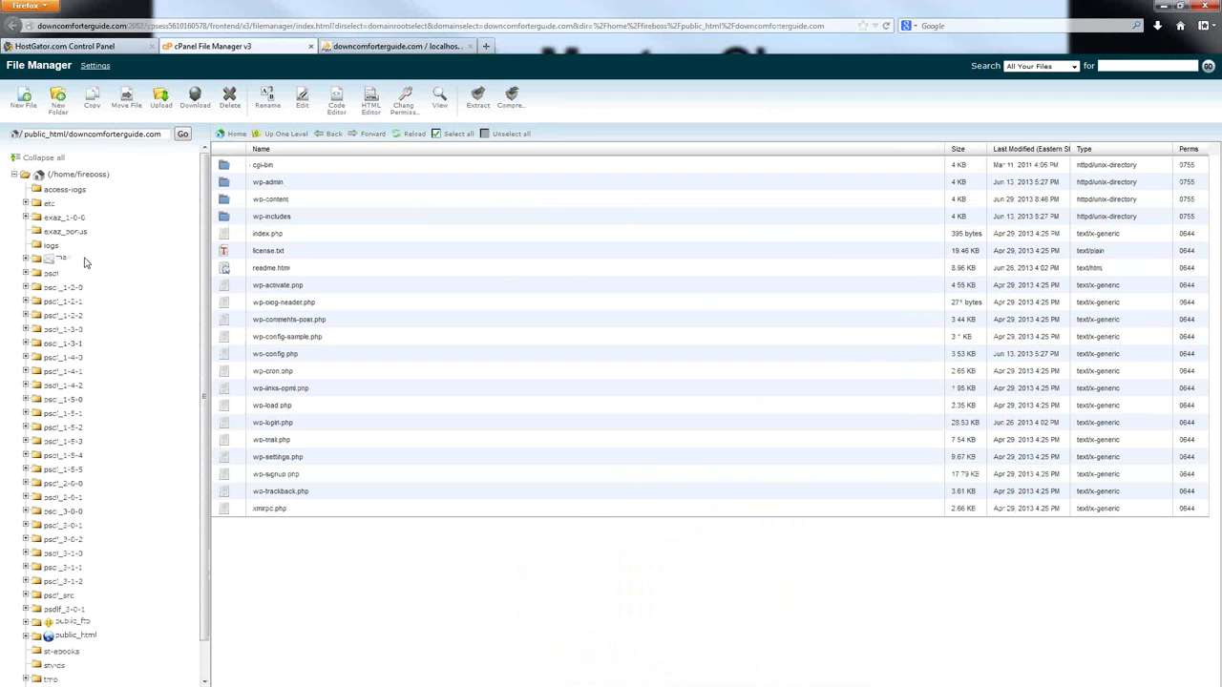
Expand public_html in the folder tree and open the 3dcarbonfiberwrap.com folder.
{"action": "scroll", "coordinate": [112, 540], "scroll_direction": "down", "scroll_amount": 1}
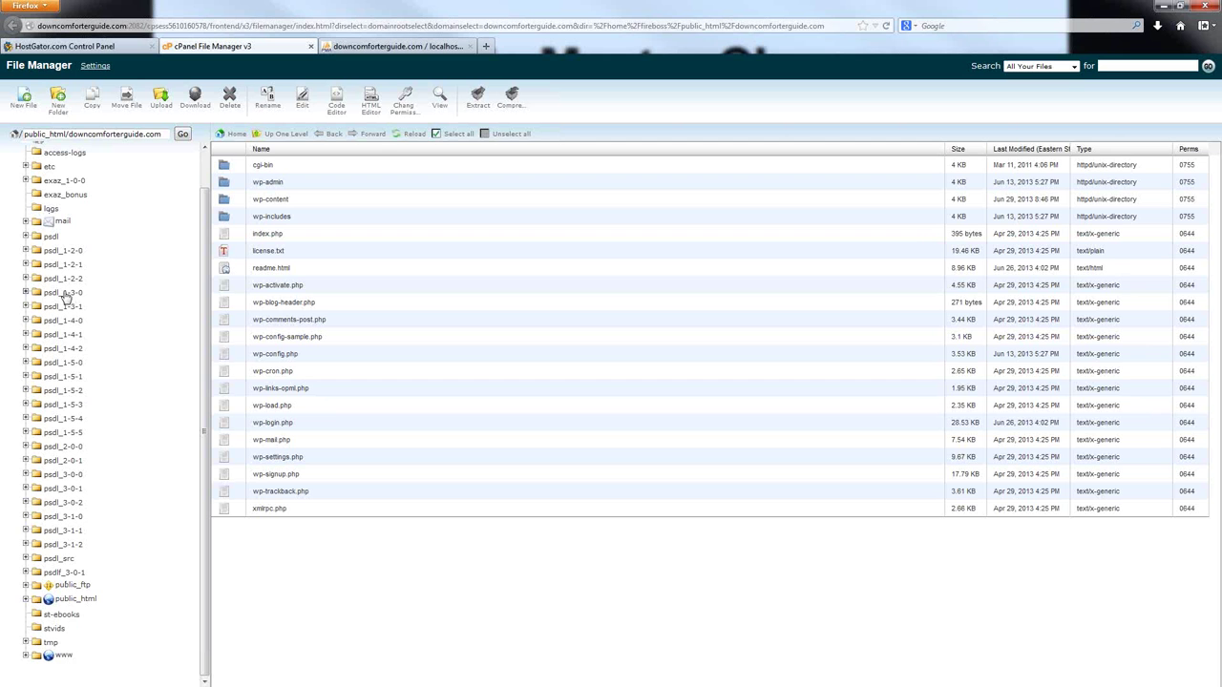
{"action": "scroll", "coordinate": [57, 205], "scroll_direction": "up", "scroll_amount": 1}
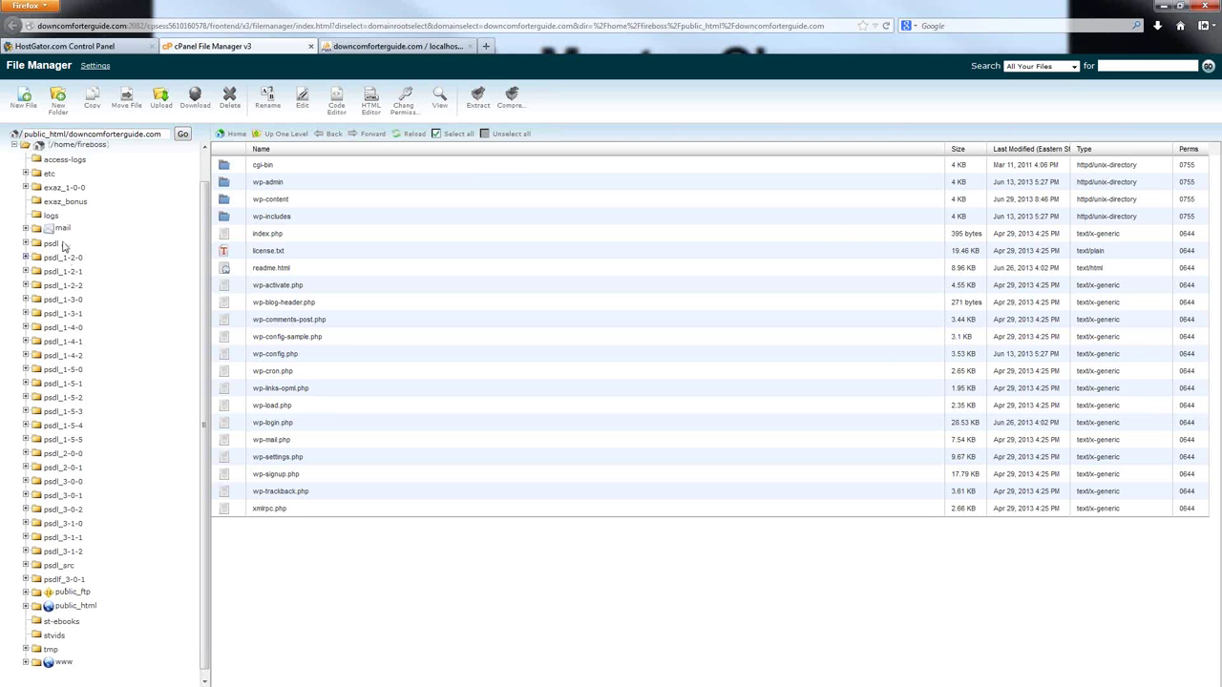
{"action": "scroll", "coordinate": [60, 202], "scroll_direction": "down", "scroll_amount": 1}
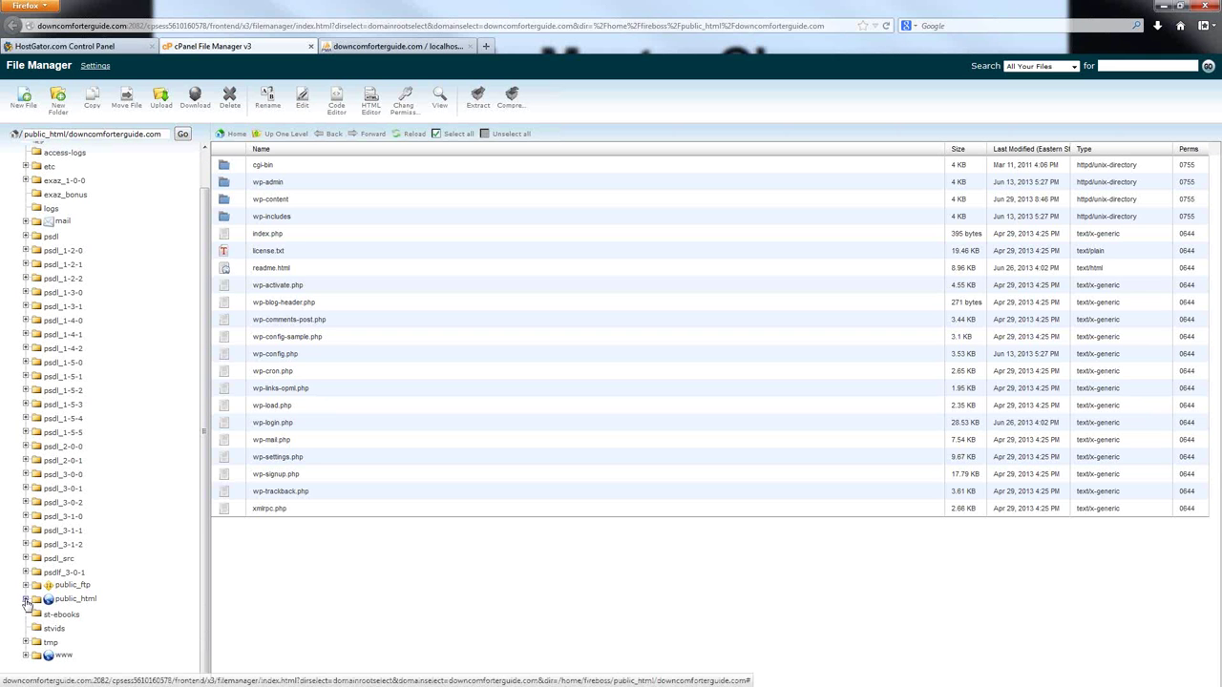
{"action": "left_click", "coordinate": [27, 601]}
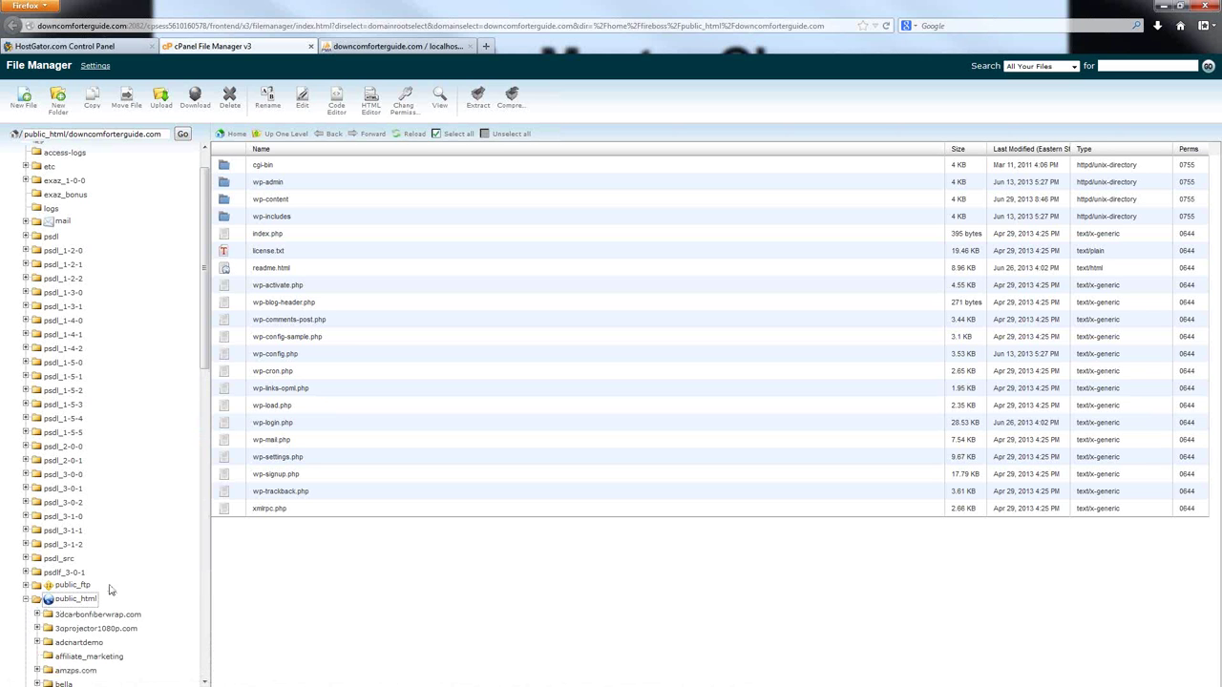
{"action": "scroll", "coordinate": [118, 536], "scroll_direction": "down", "scroll_amount": 2}
{"action": "scroll", "coordinate": [116, 540], "scroll_direction": "down", "scroll_amount": 9}
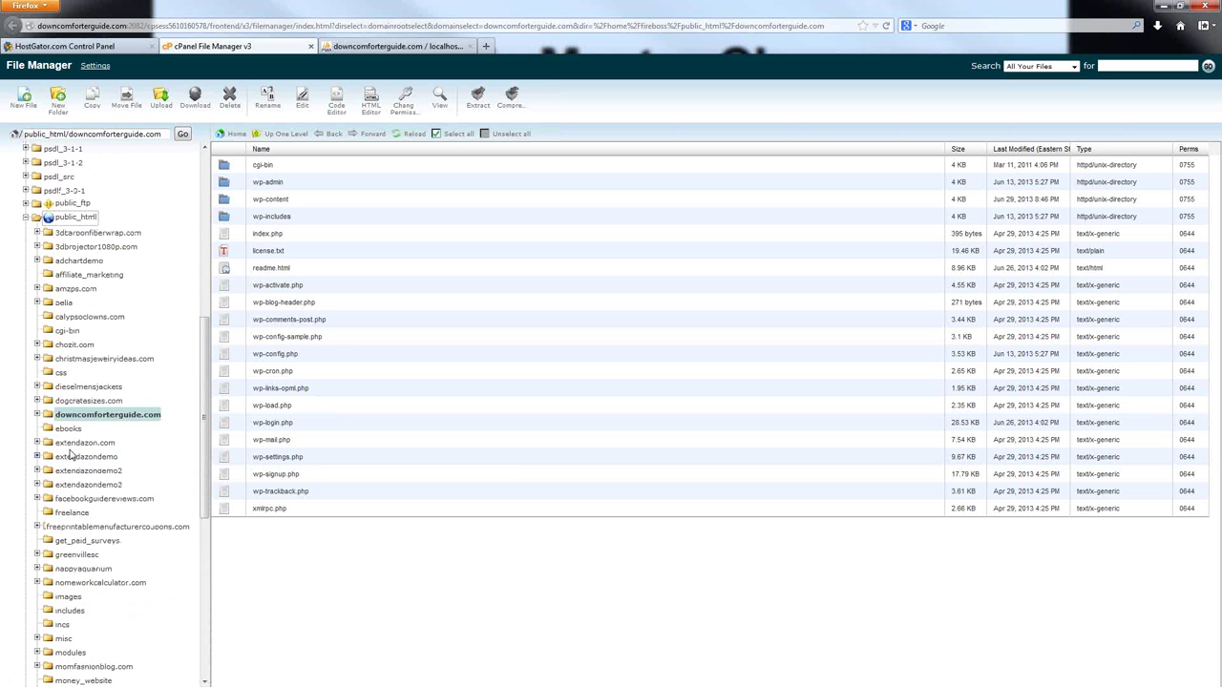
{"action": "scroll", "coordinate": [67, 463], "scroll_direction": "up", "scroll_amount": 7}
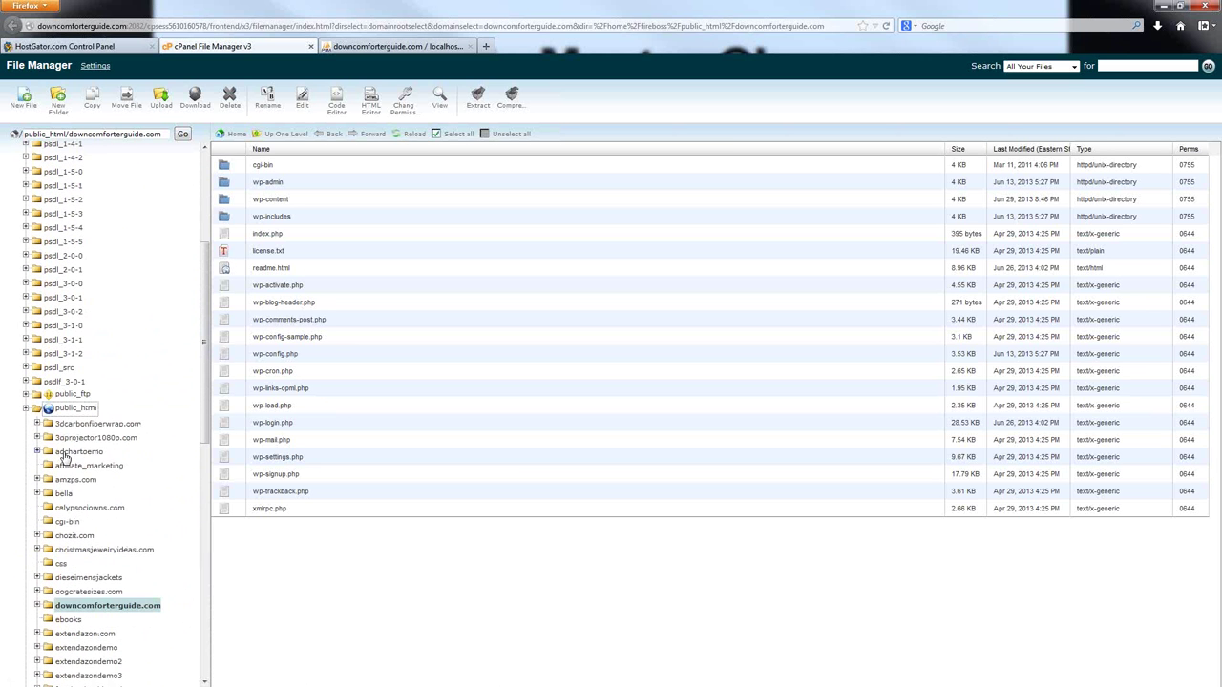
{"action": "left_click", "coordinate": [120, 426]}
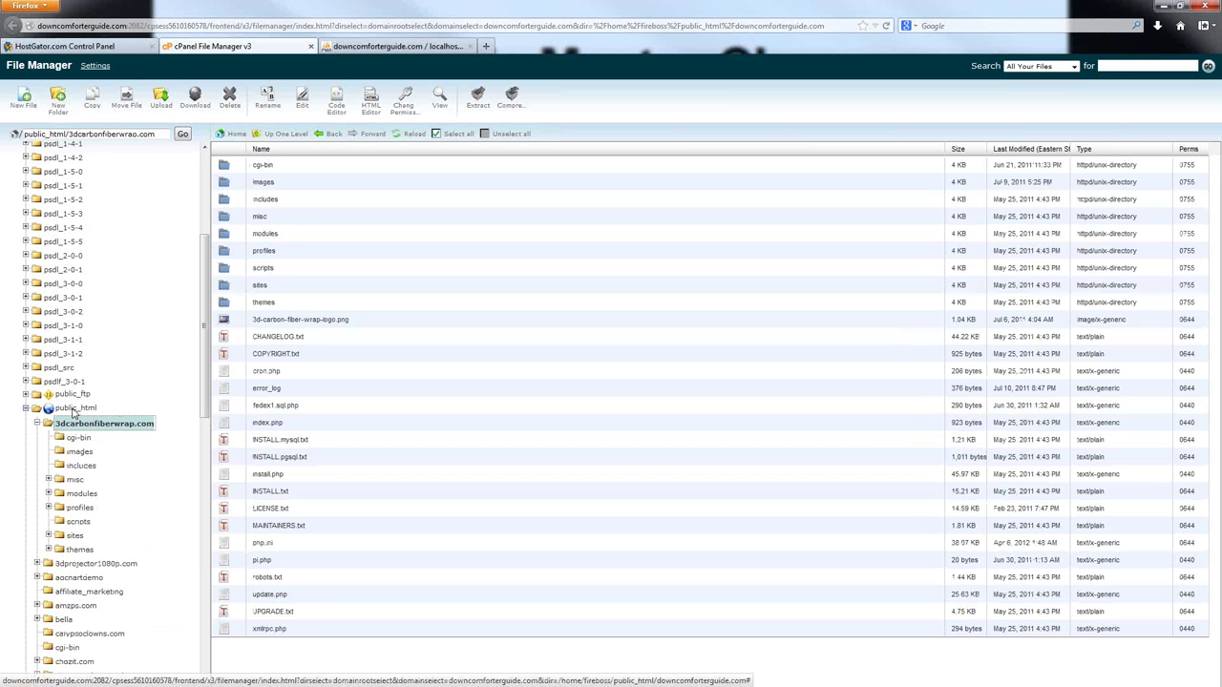
Revisit public_html and 3dcarbonfiberwrap.com, then open the 3dprojector1080p.com folder listing.
{"action": "left_click", "coordinate": [77, 409]}
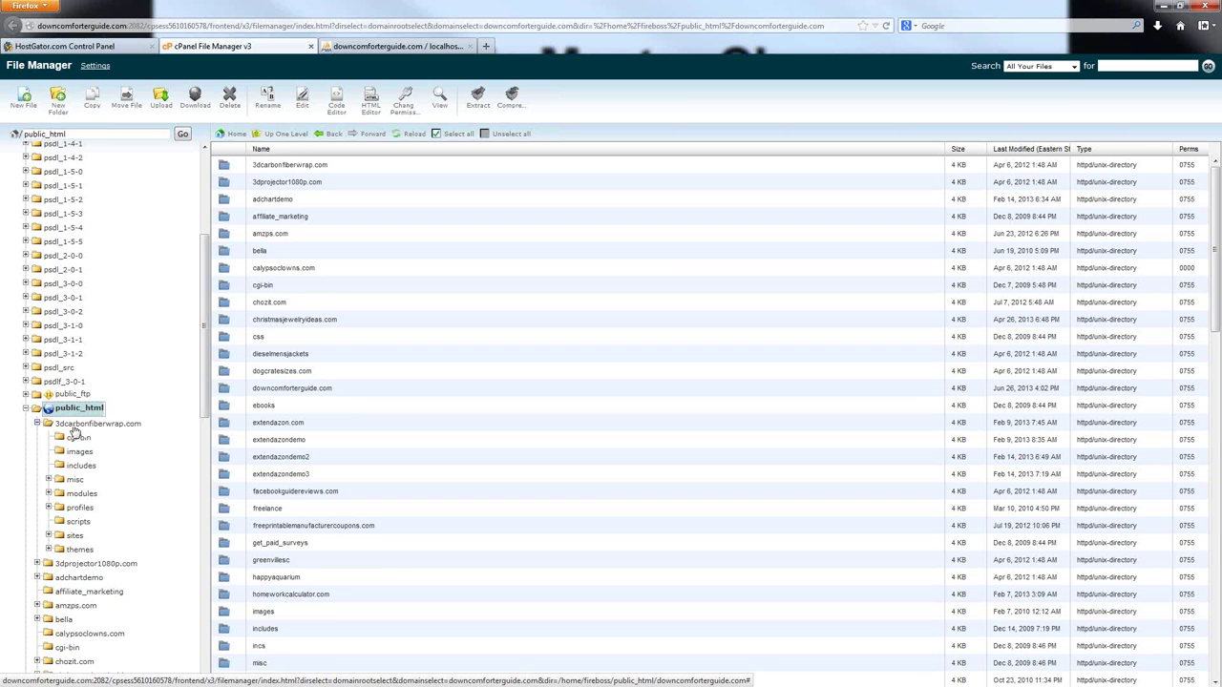
{"action": "left_click", "coordinate": [71, 426]}
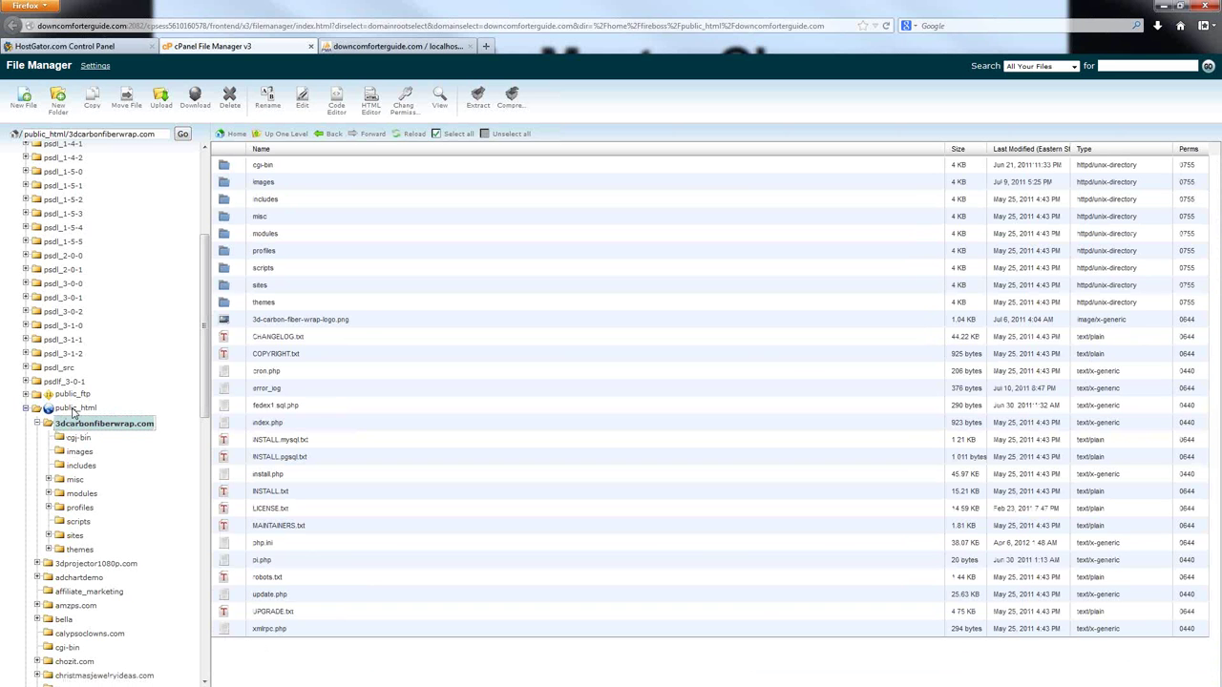
{"action": "left_click", "coordinate": [70, 407]}
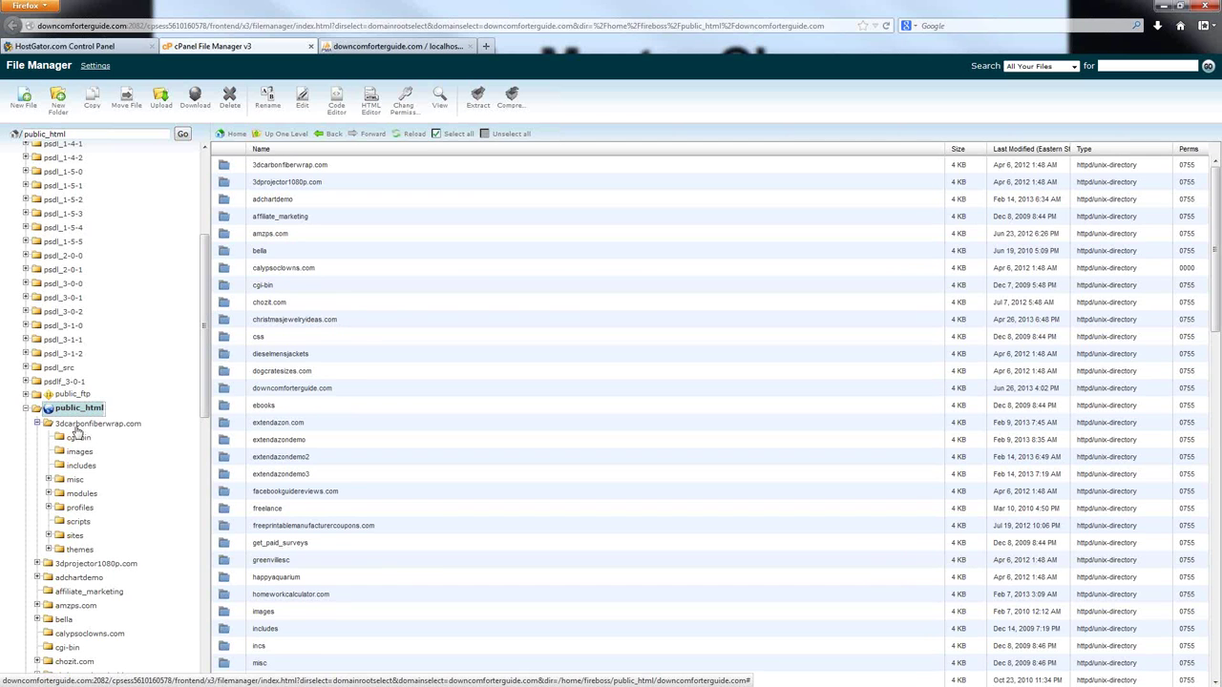
{"action": "left_click", "coordinate": [84, 563]}
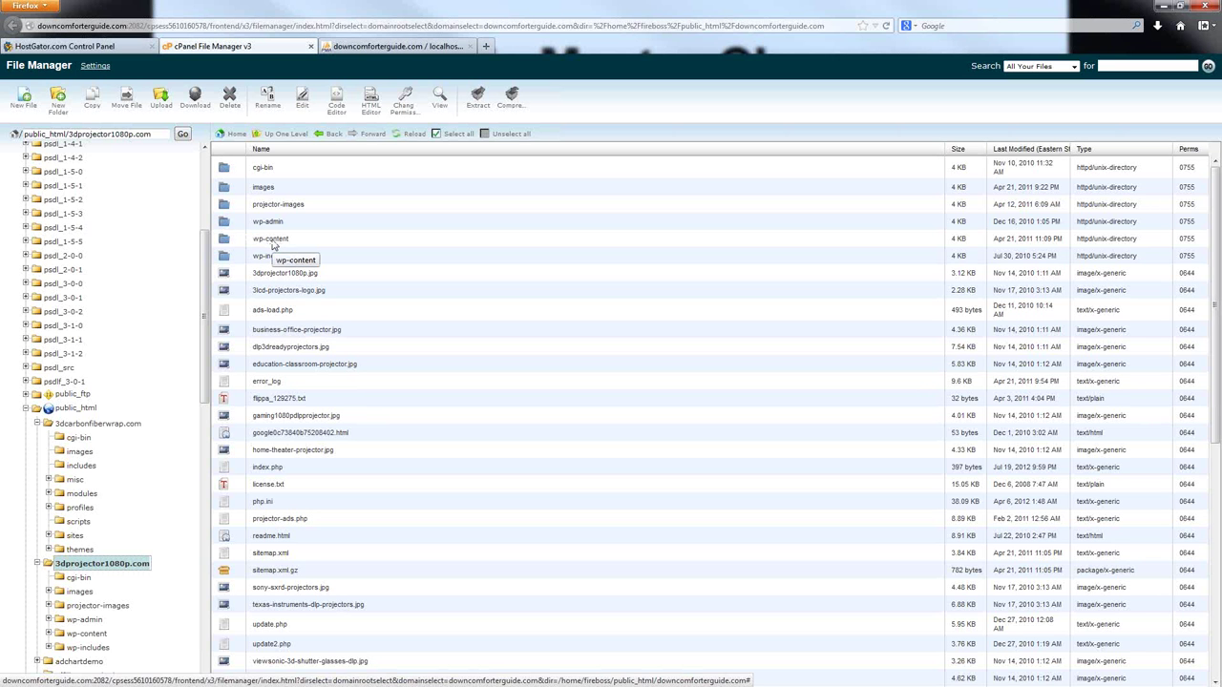
Open 3dprojector1080p.com's wp-content folder, then its plugins folder.
{"action": "double_click", "coordinate": [272, 239]}
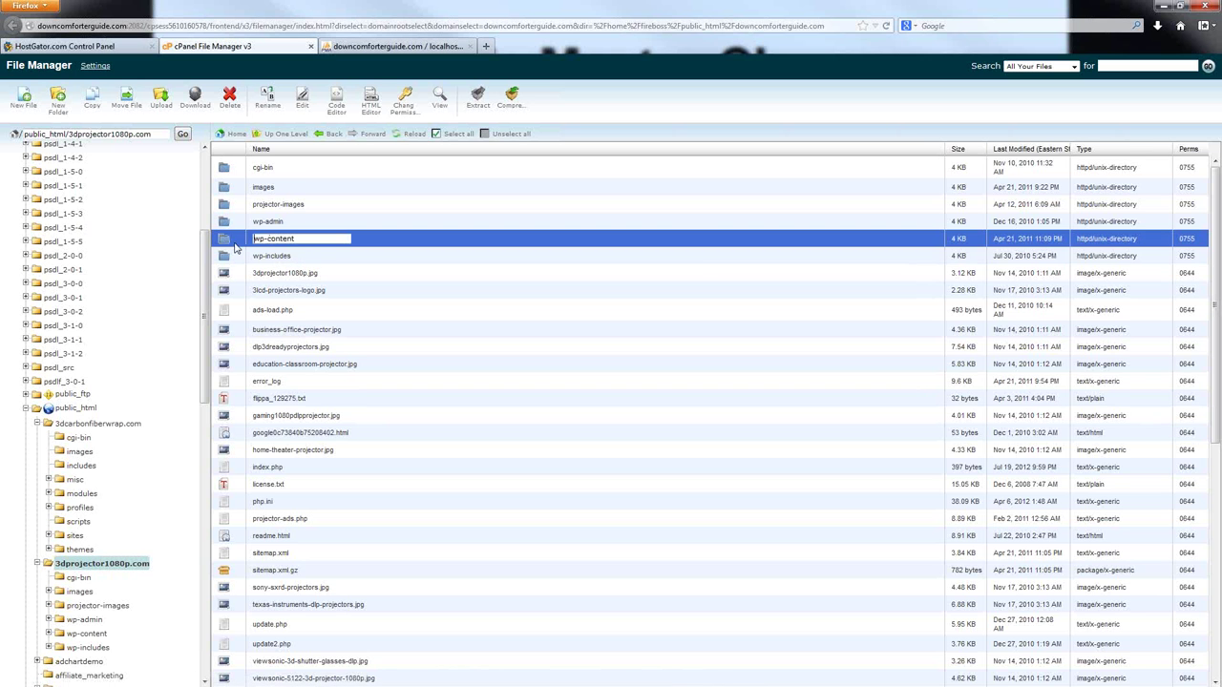
{"action": "double_click", "coordinate": [225, 243]}
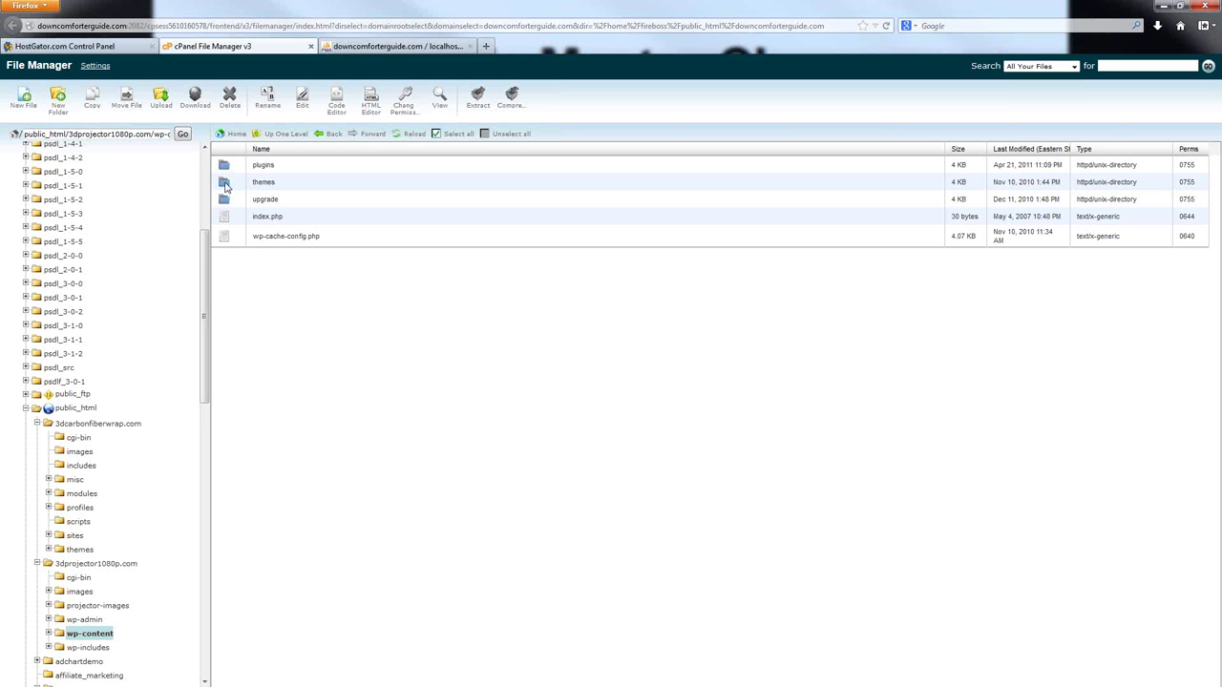
{"action": "double_click", "coordinate": [224, 167]}
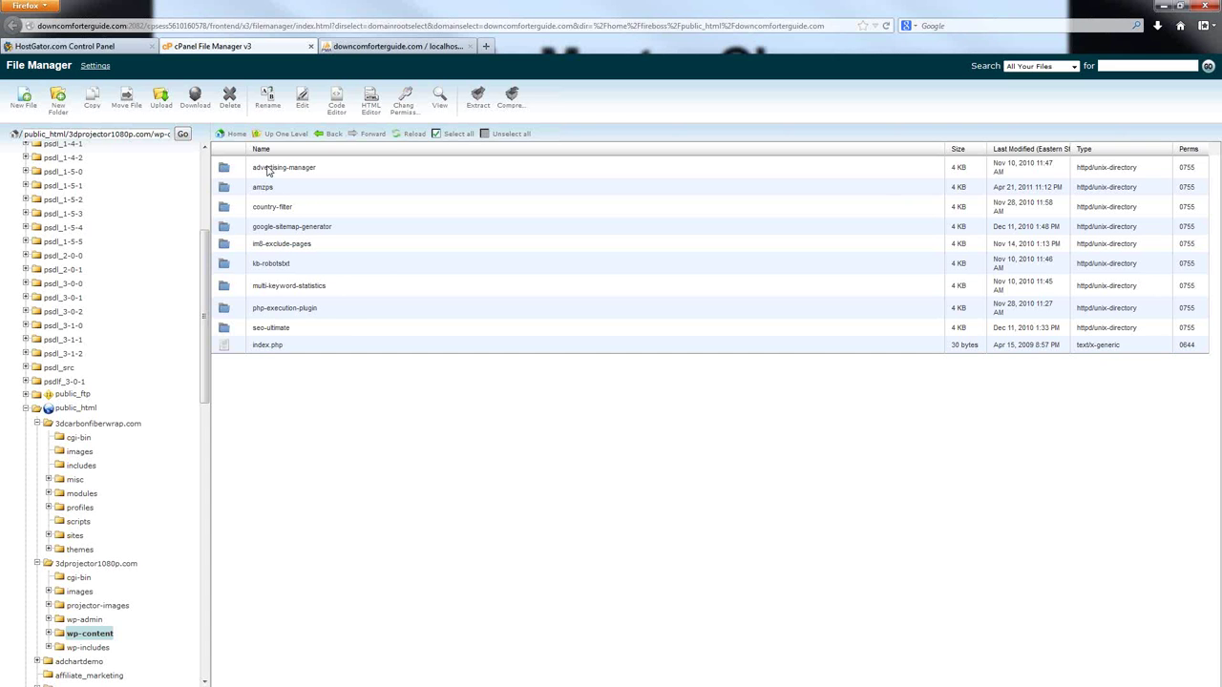
Select the advertising-manager plugin folder and bring up its Change Permissions dialog.
{"action": "left_click", "coordinate": [269, 169]}
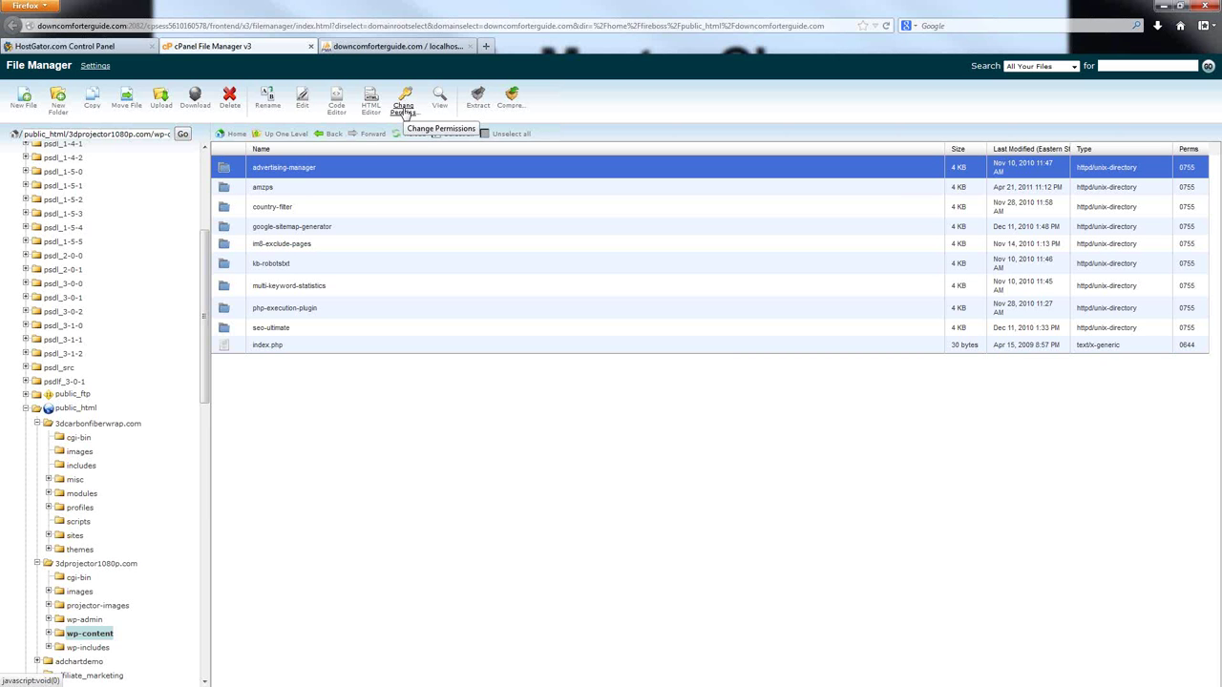
{"action": "left_click", "coordinate": [403, 106]}
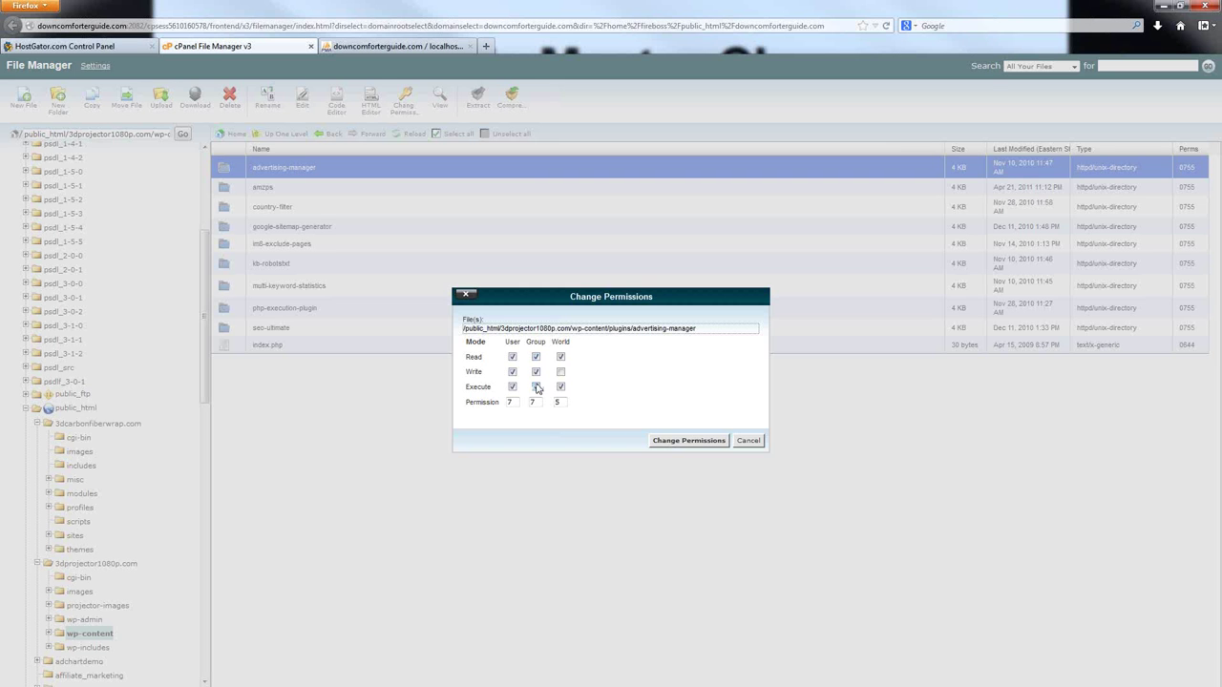
Toggle group and world write permissions on advertising-manager back and forth, ending at 755.
{"action": "left_click", "coordinate": [562, 371]}
{"action": "left_click", "coordinate": [561, 372]}
{"action": "left_click", "coordinate": [536, 371]}
{"action": "left_click", "coordinate": [536, 372]}
{"action": "left_click", "coordinate": [561, 373]}
{"action": "left_click", "coordinate": [560, 372]}
{"action": "left_click", "coordinate": [536, 372]}
{"action": "left_click", "coordinate": [537, 388]}
Cancel the permission dialog so advertising-manager keeps its 0755 permissions.
{"action": "left_click", "coordinate": [562, 387]}
{"action": "left_click", "coordinate": [748, 441]}
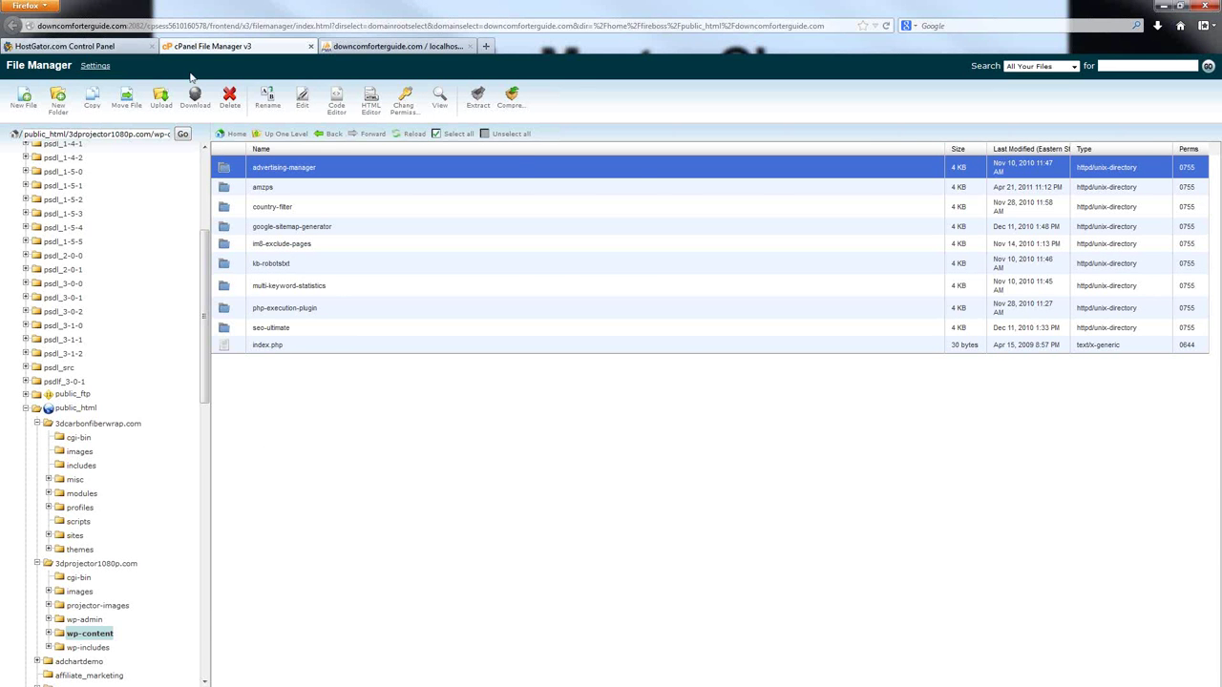
Connect Core FTP LE to the saved hosting site from Site Manager.
{"action": "left_click", "coordinate": [86, 47]}
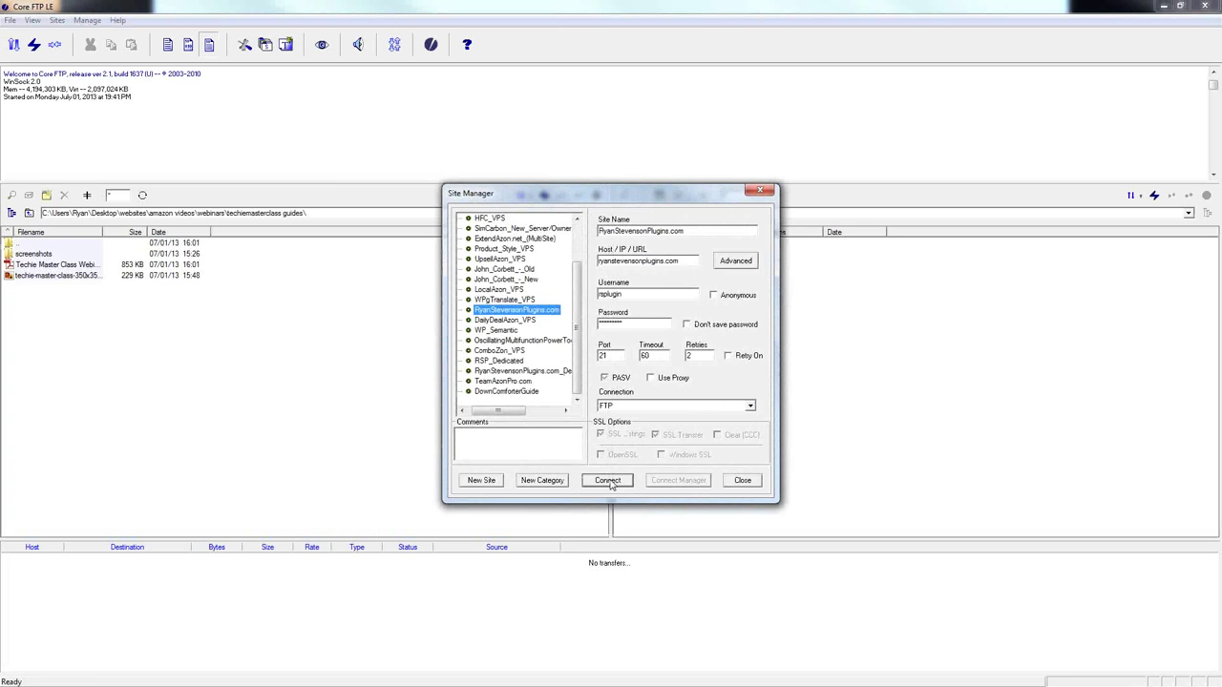
{"action": "left_click", "coordinate": [611, 482]}
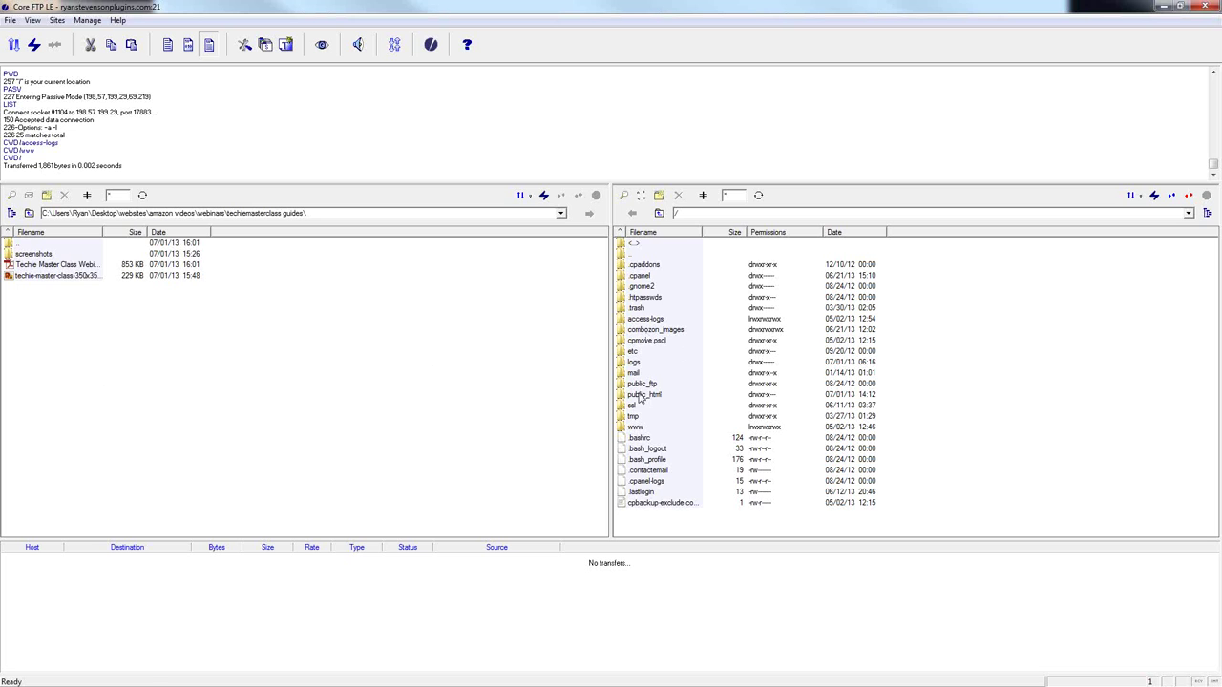
Browse the server to /public_html/wp-content/plugins/ and select the combozon plugin folder.
{"action": "double_click", "coordinate": [640, 396]}
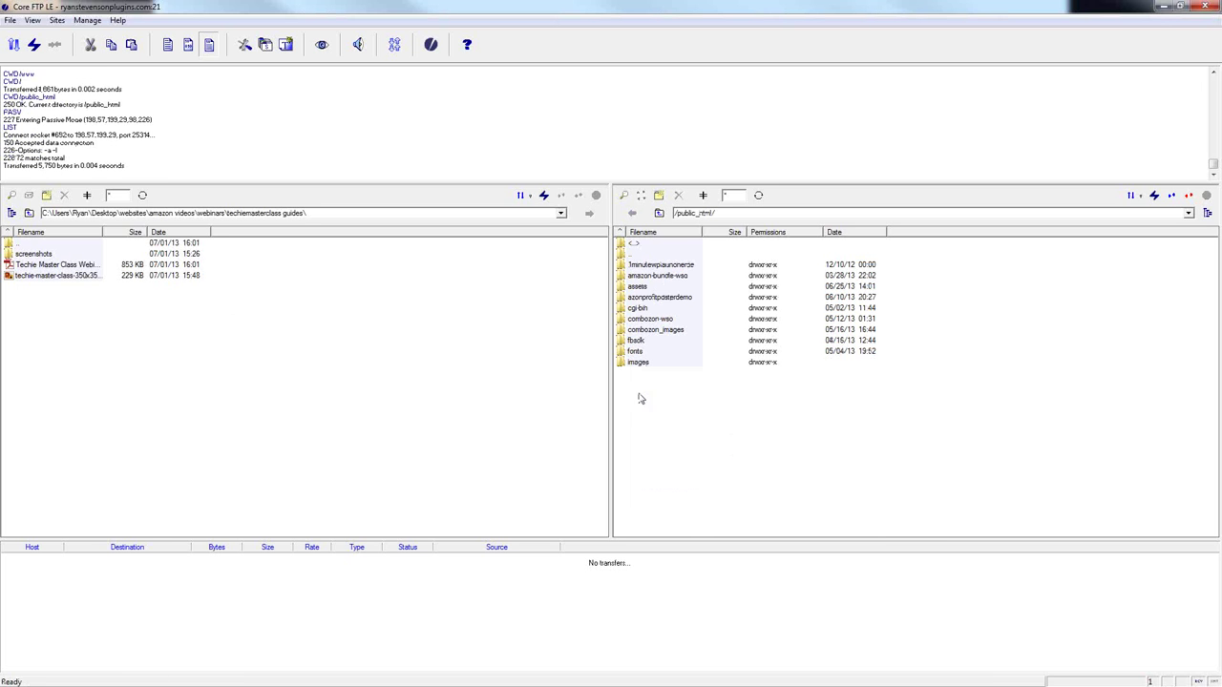
{"action": "double_click", "coordinate": [644, 417]}
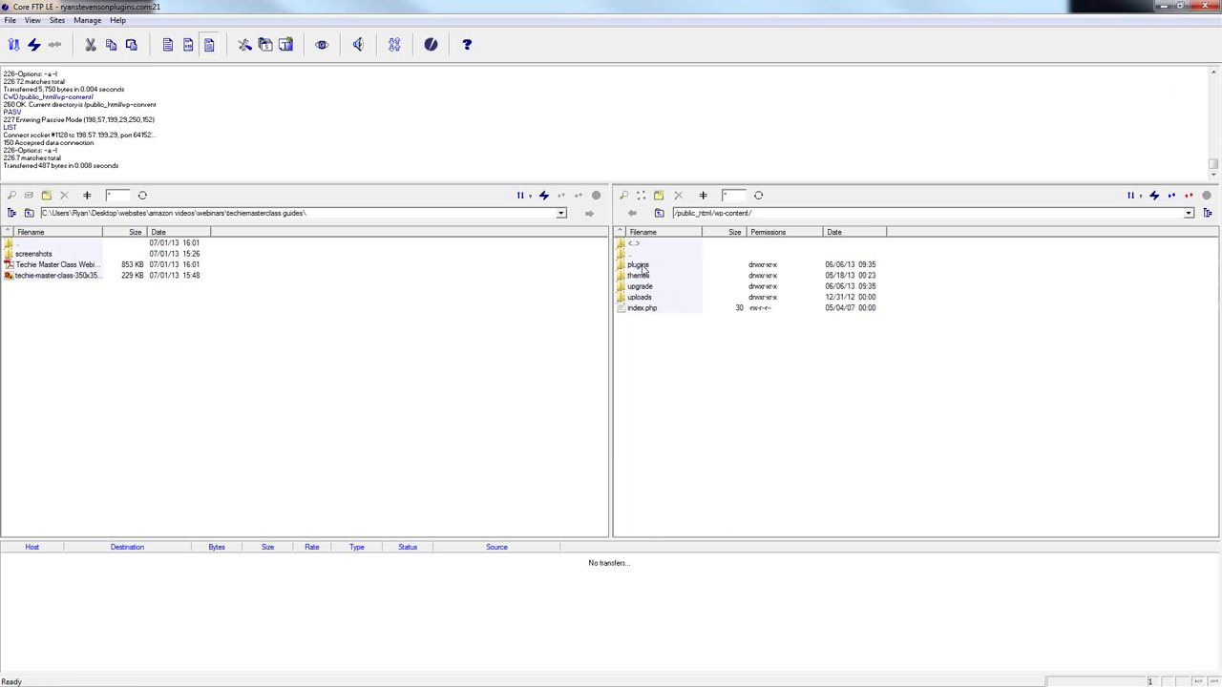
{"action": "double_click", "coordinate": [631, 266]}
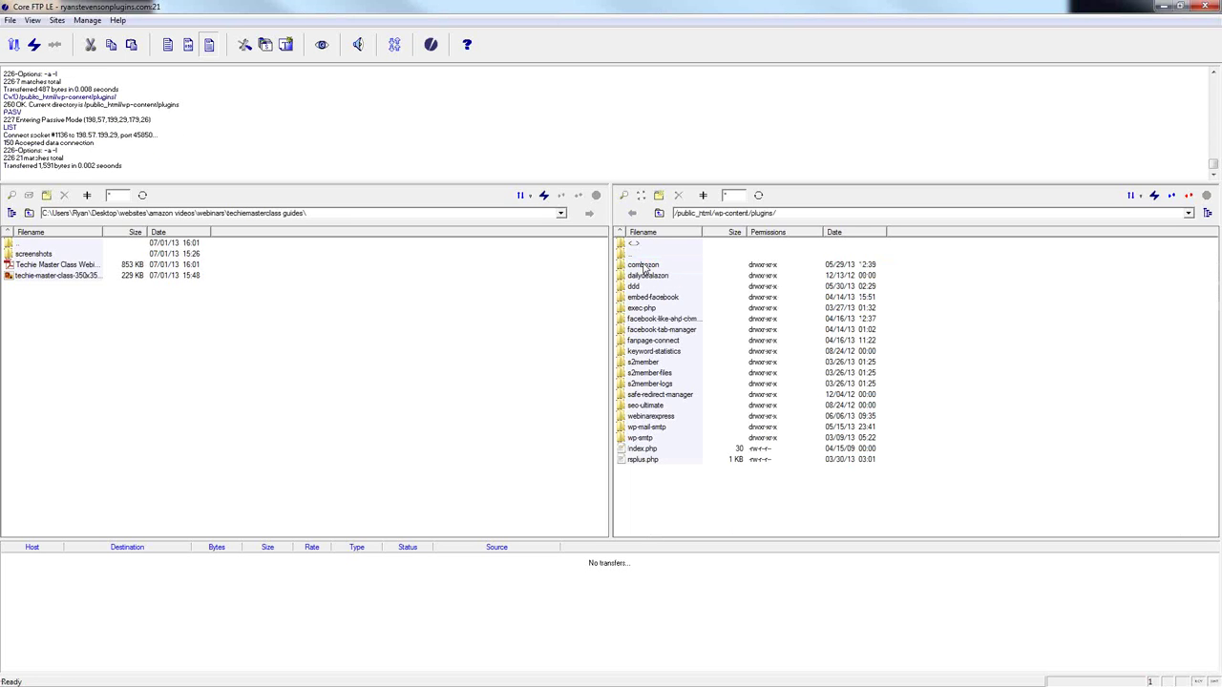
{"action": "left_click", "coordinate": [21, 256]}
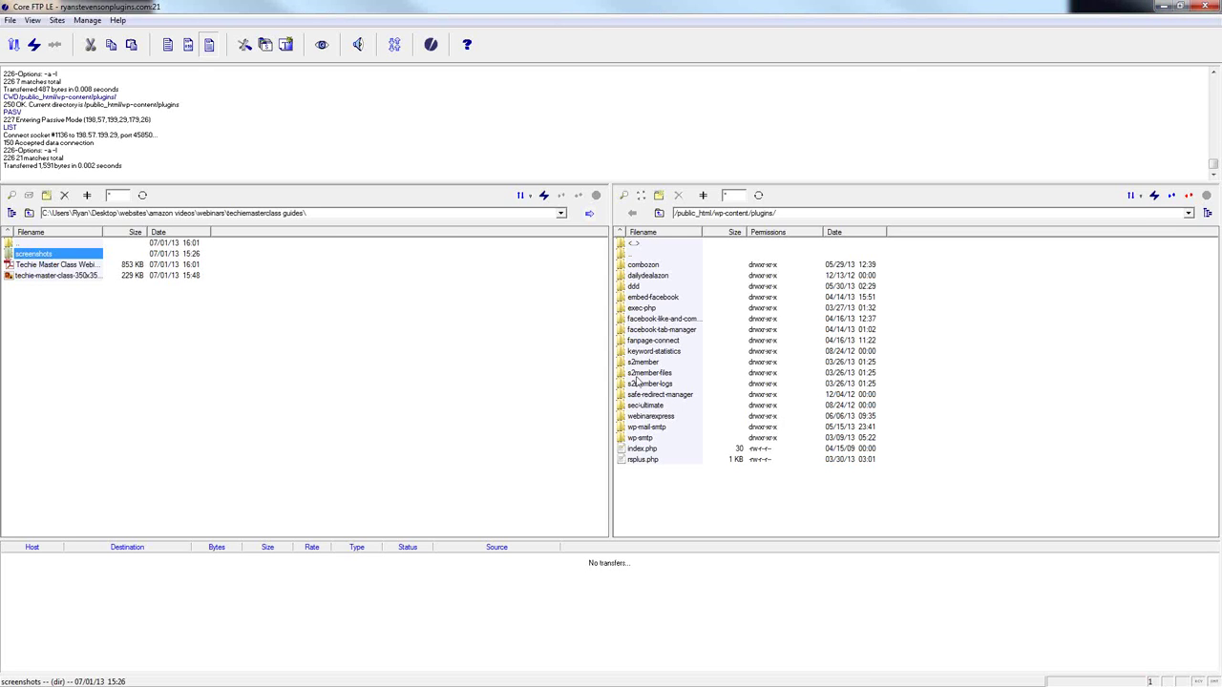
{"action": "left_click", "coordinate": [633, 269]}
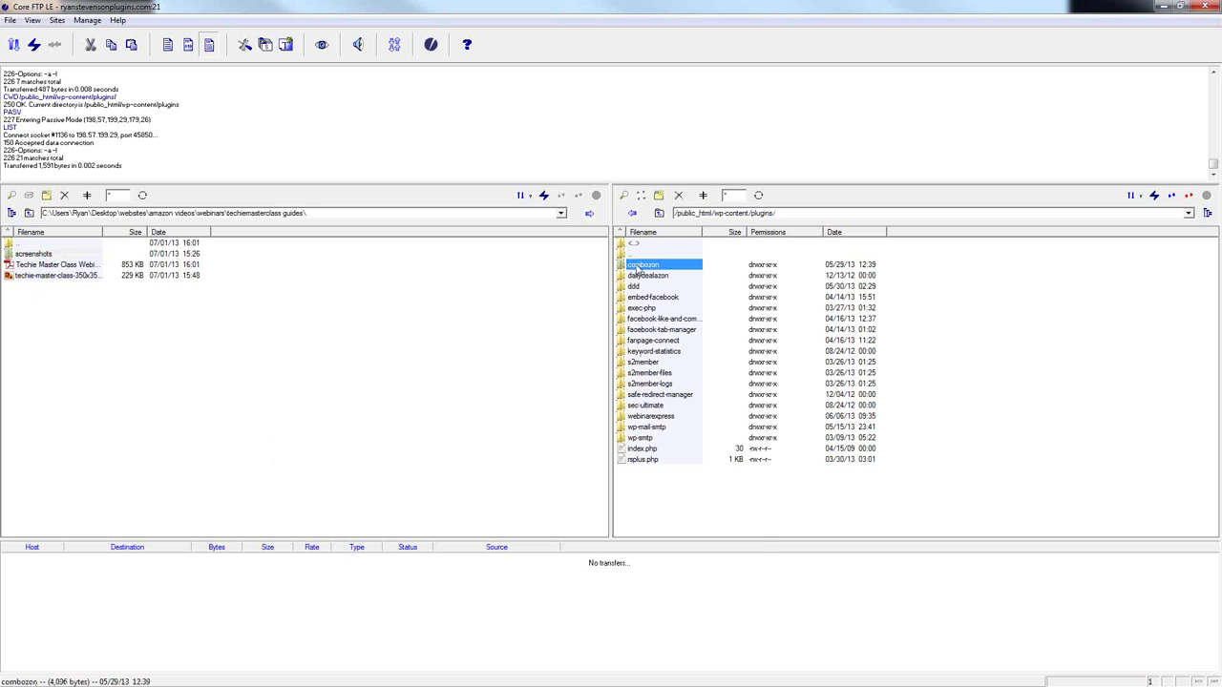
View the combozon folder's properties, showing its 755 permission value.
{"action": "right_click", "coordinate": [638, 271]}
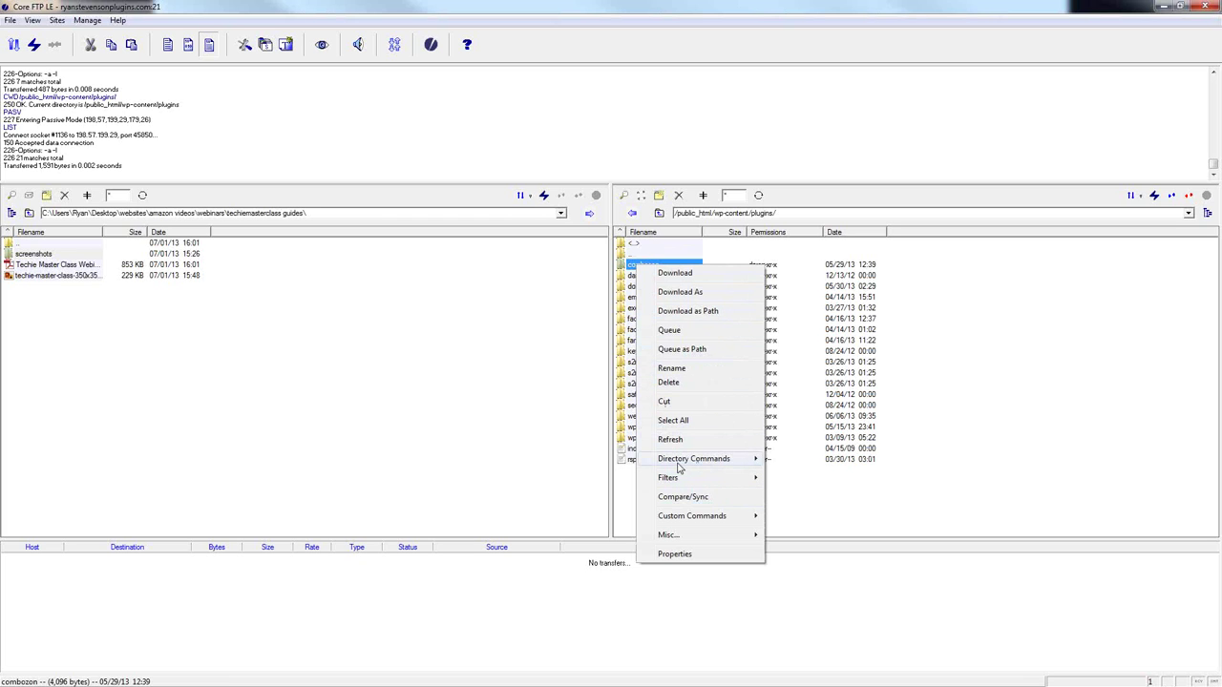
{"action": "mouse_move", "coordinate": [676, 461]}
{"action": "left_click", "coordinate": [675, 553]}
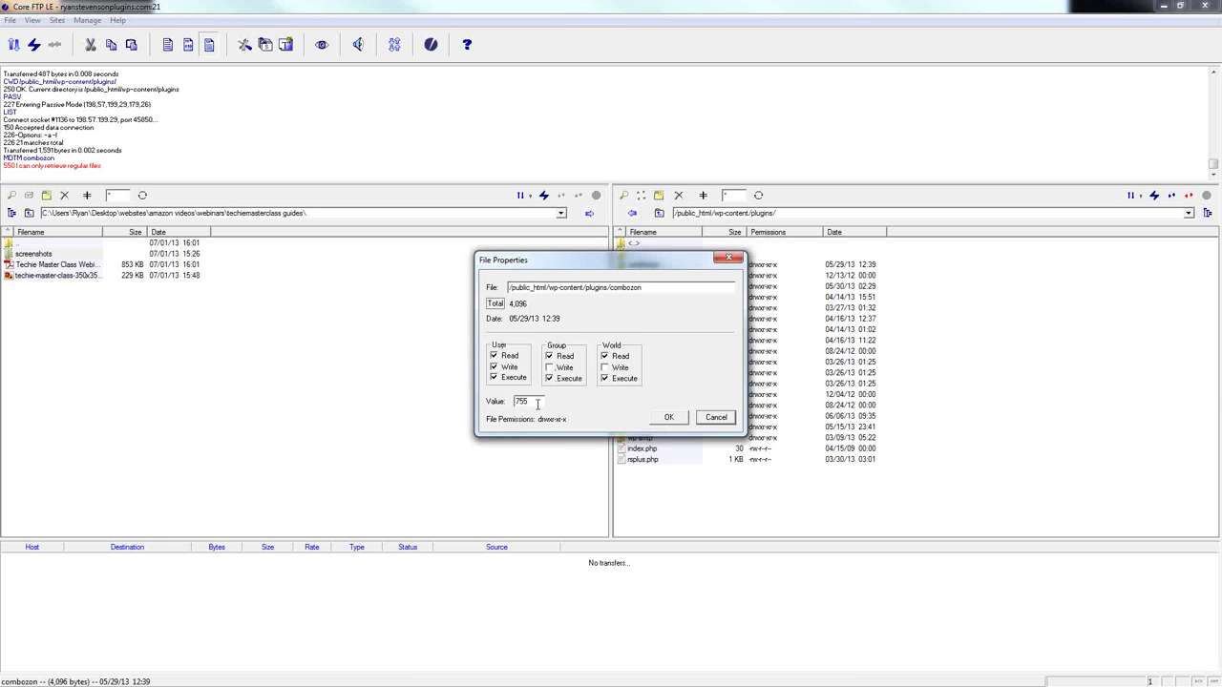
{"action": "double_click", "coordinate": [538, 403]}
Close the combozon properties unchanged and exit Core FTP LE.
{"action": "left_click", "coordinate": [714, 418]}
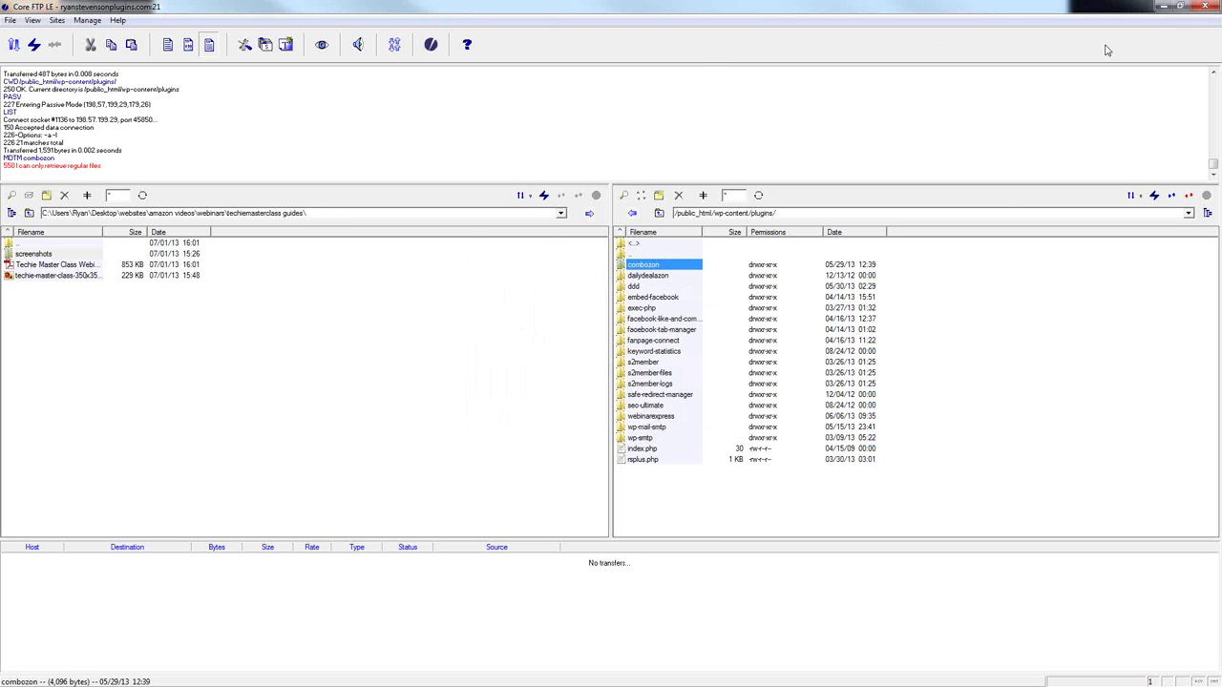
{"action": "left_click", "coordinate": [1205, 7]}
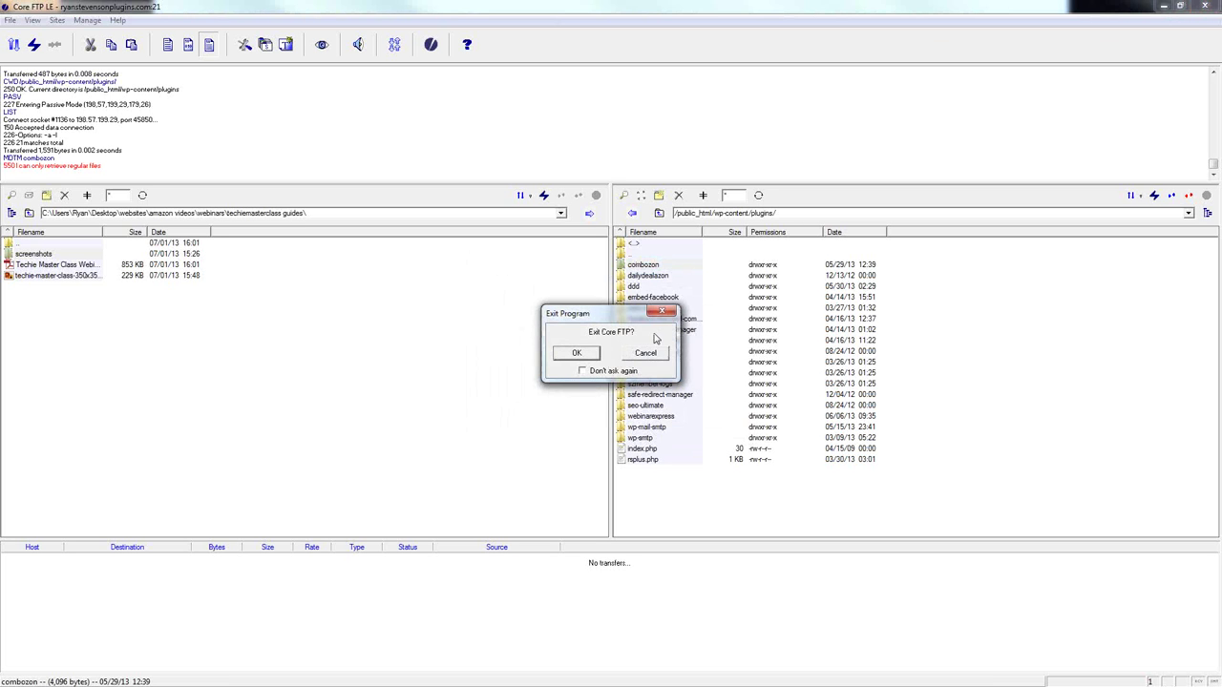
{"action": "left_click", "coordinate": [596, 354]}
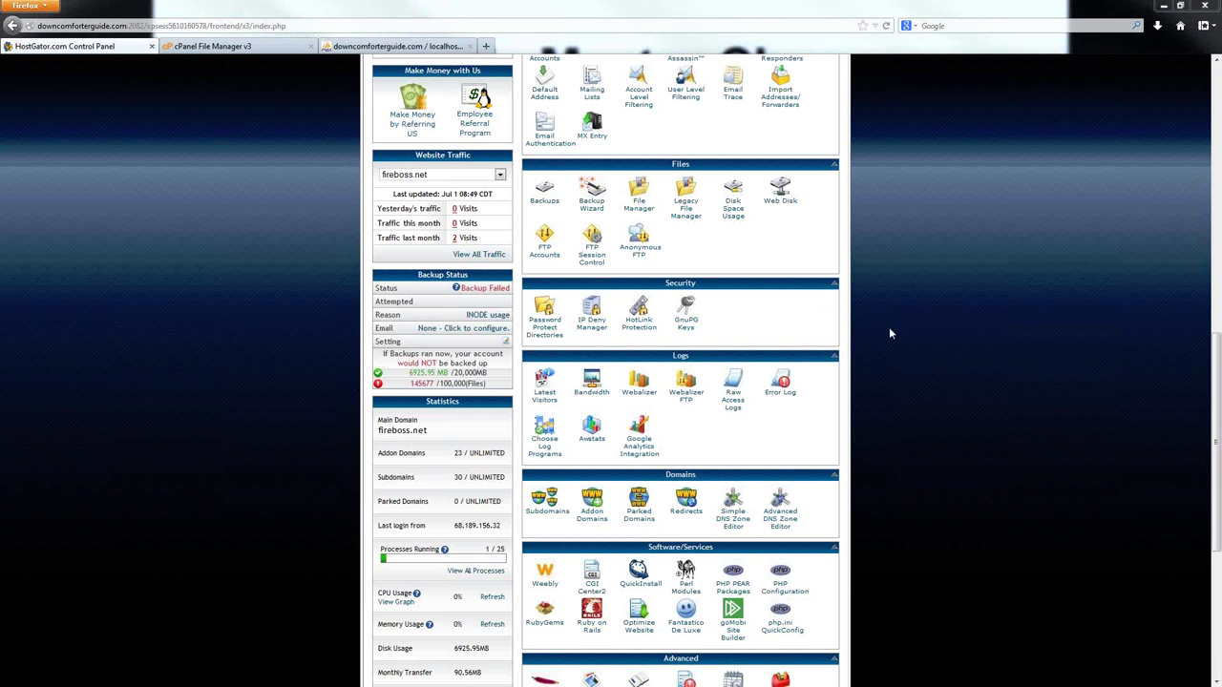
Scroll the cPanel home page down and select the domain in Firefox's address bar.
{"action": "scroll", "coordinate": [925, 317], "scroll_direction": "down", "scroll_amount": 3}
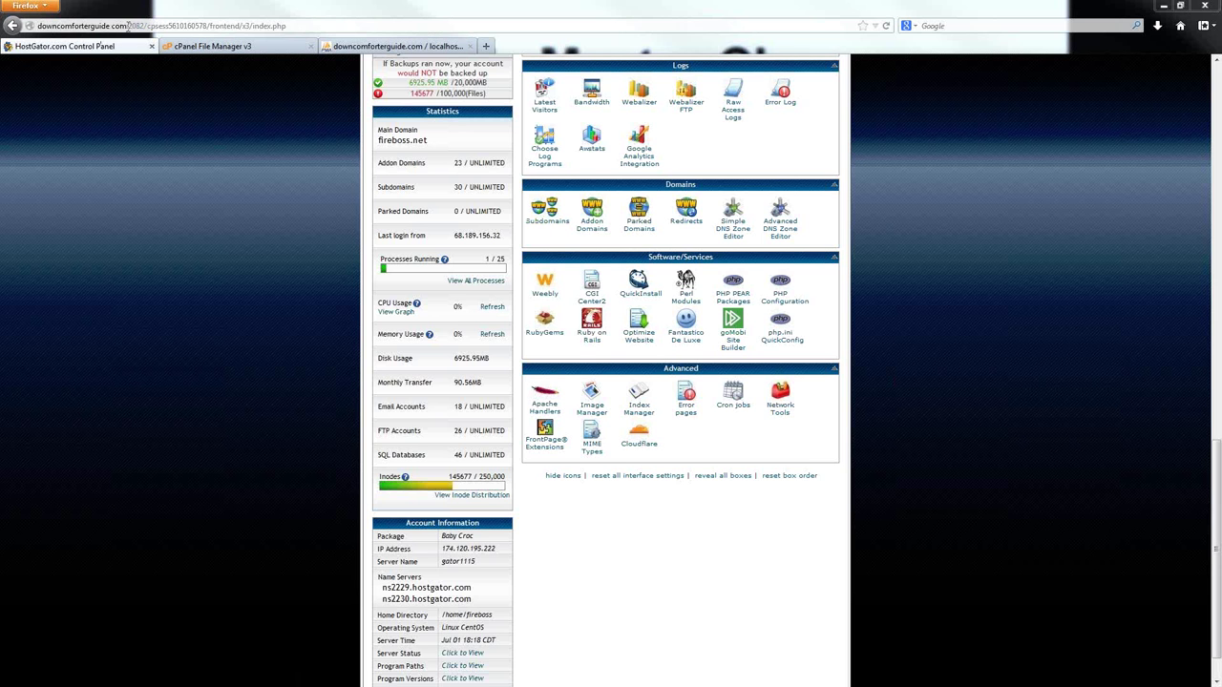
{"action": "left_click_drag", "start_coordinate": [127, 25], "coordinate": [36, 26]}
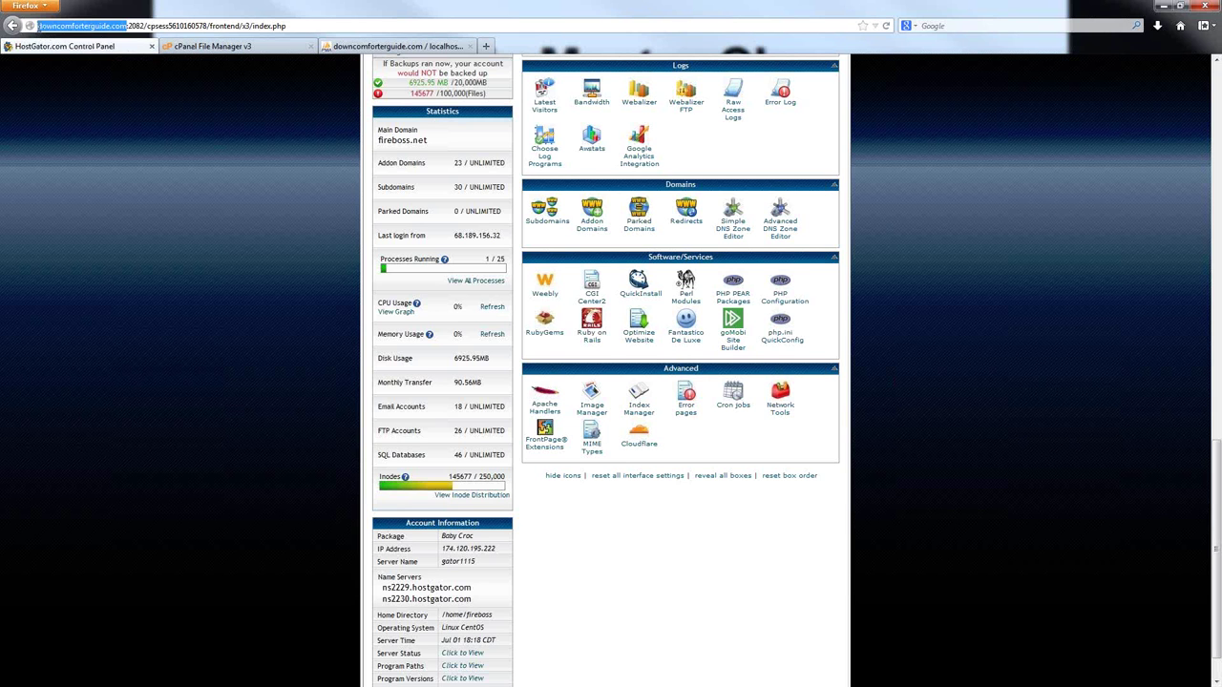
Prefix the address with 'demo.' to read demo.downcomforterguide.com, without loading it.
{"action": "key", "text": "Left"}
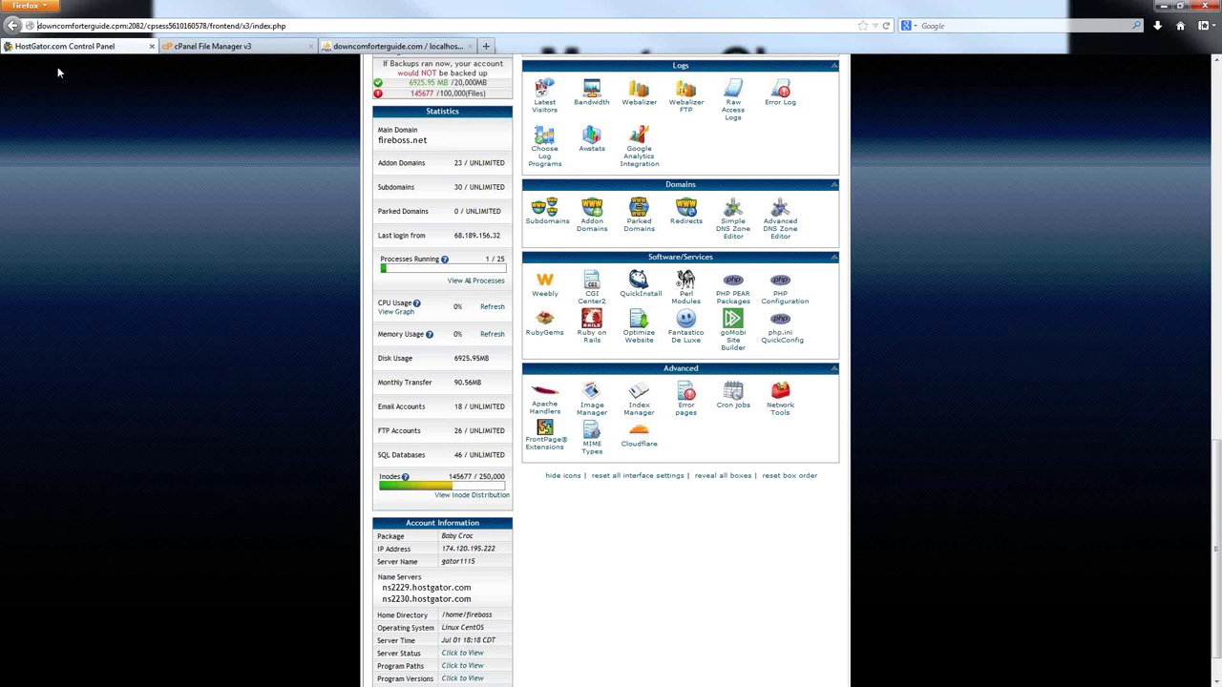
{"action": "type", "text": "demo."}
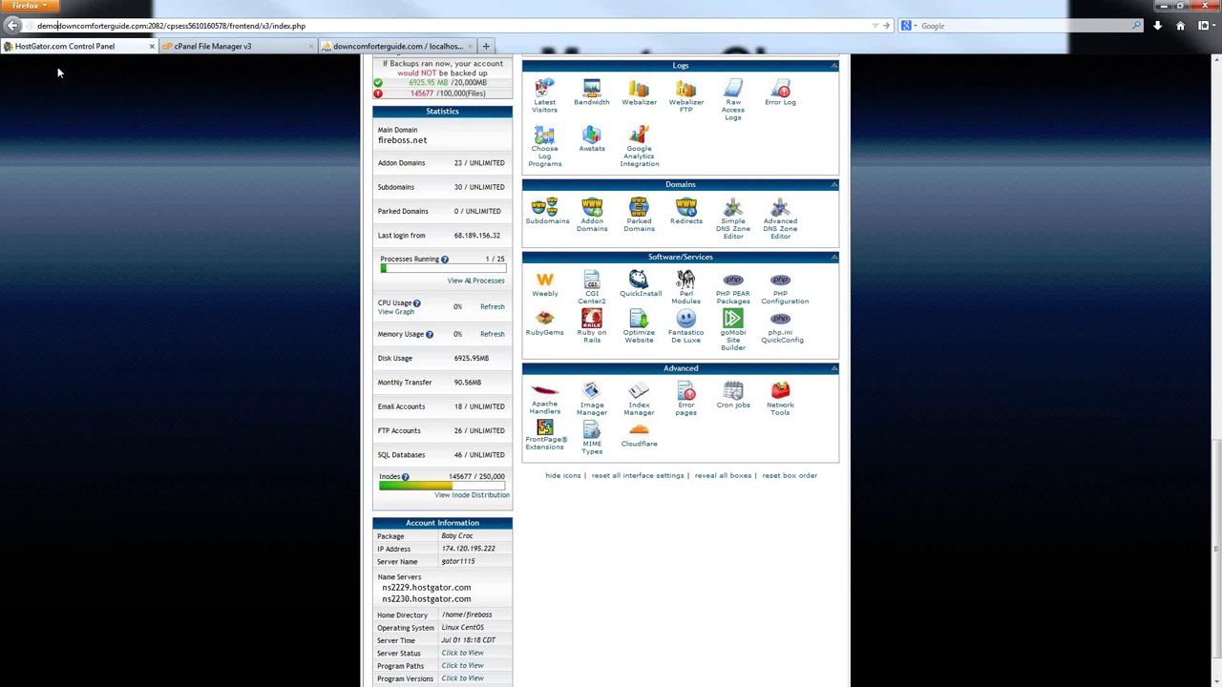
{"action": "left_click", "coordinate": [146, 26]}
{"action": "left_click_drag", "start_coordinate": [146, 25], "coordinate": [28, 26]}
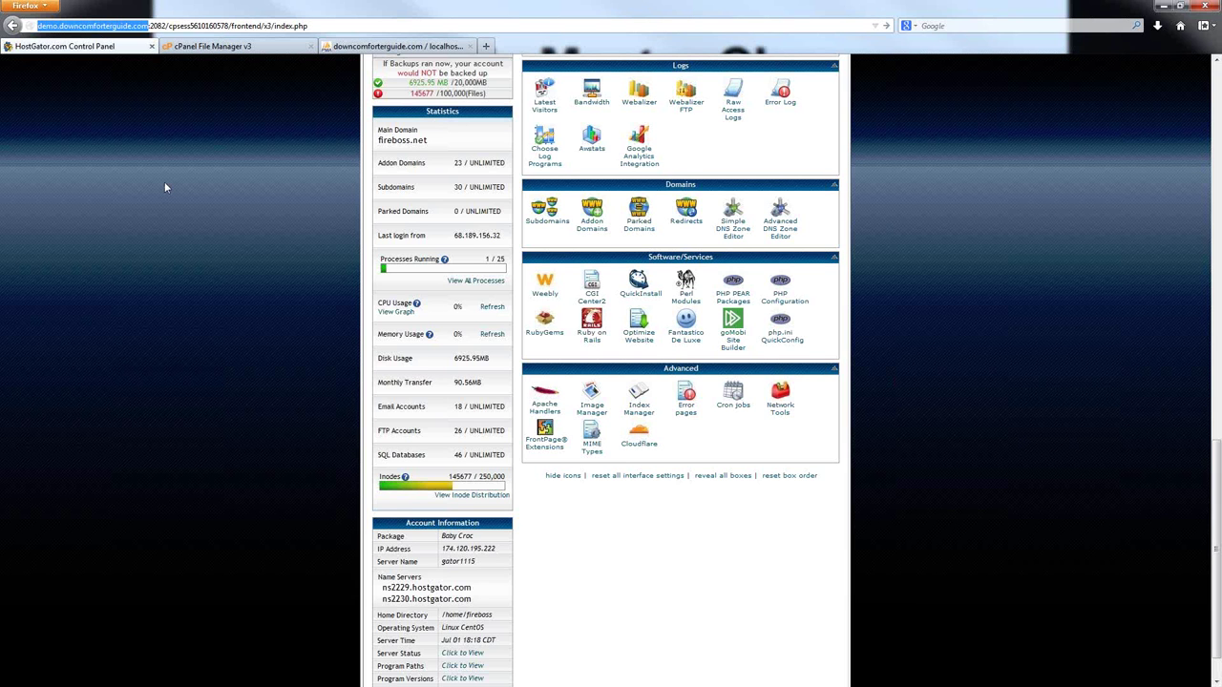
{"action": "left_click", "coordinate": [174, 99]}
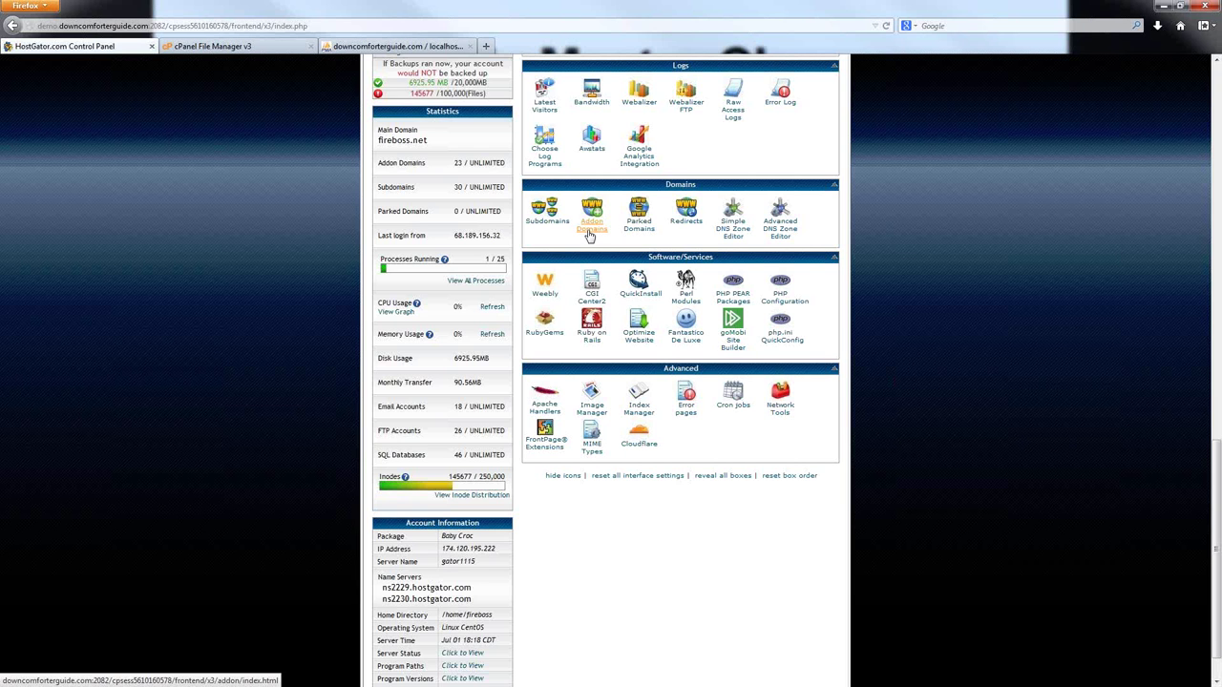
Open Addon Domains and go through the subdomain, password and document root fields.
{"action": "left_click", "coordinate": [589, 229]}
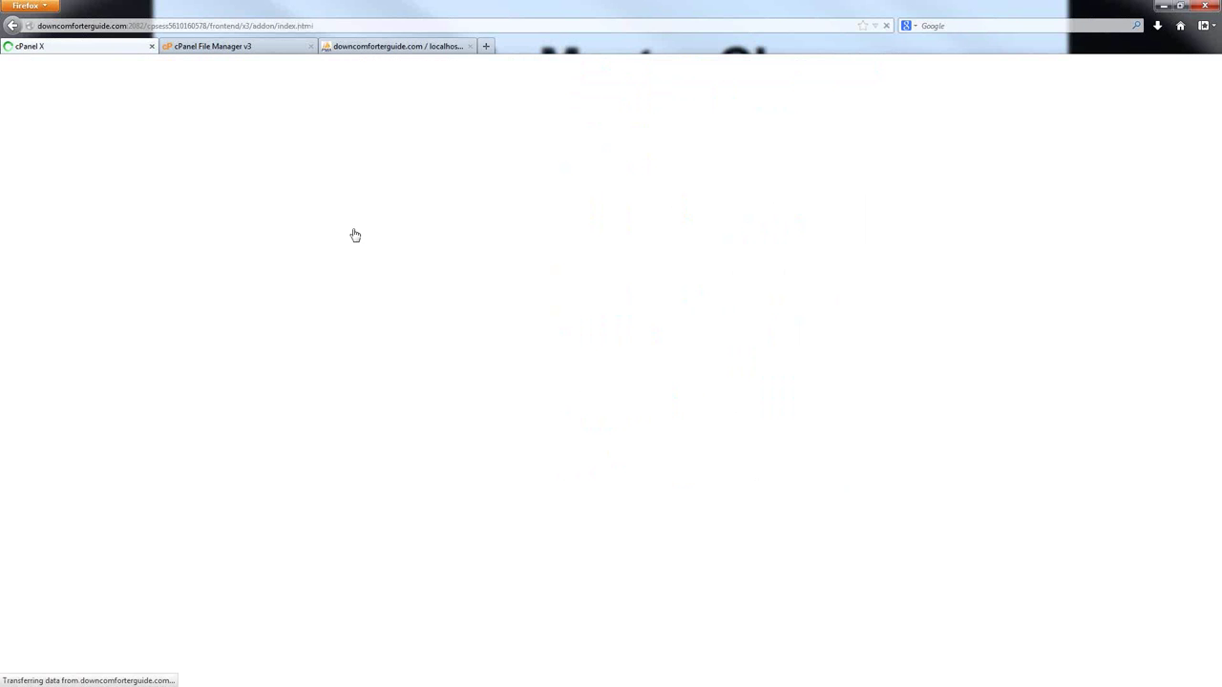
{"action": "scroll", "coordinate": [716, 251], "scroll_direction": "down", "scroll_amount": 2}
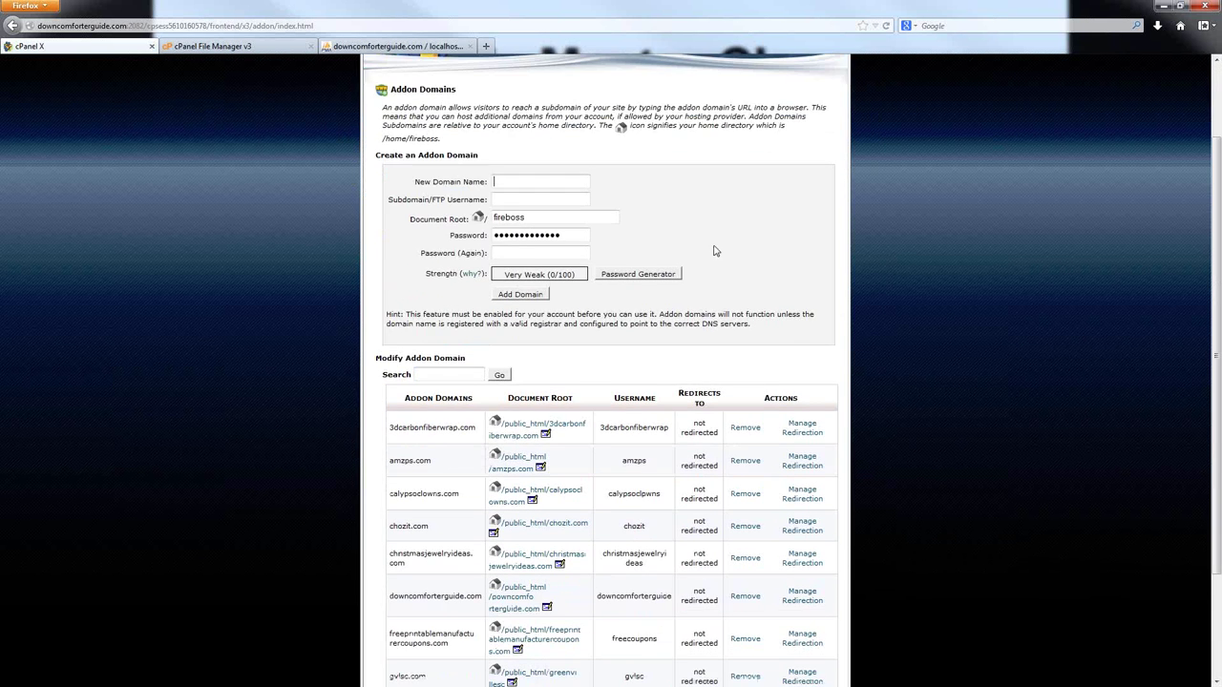
{"action": "scroll", "coordinate": [704, 246], "scroll_direction": "up", "scroll_amount": 2}
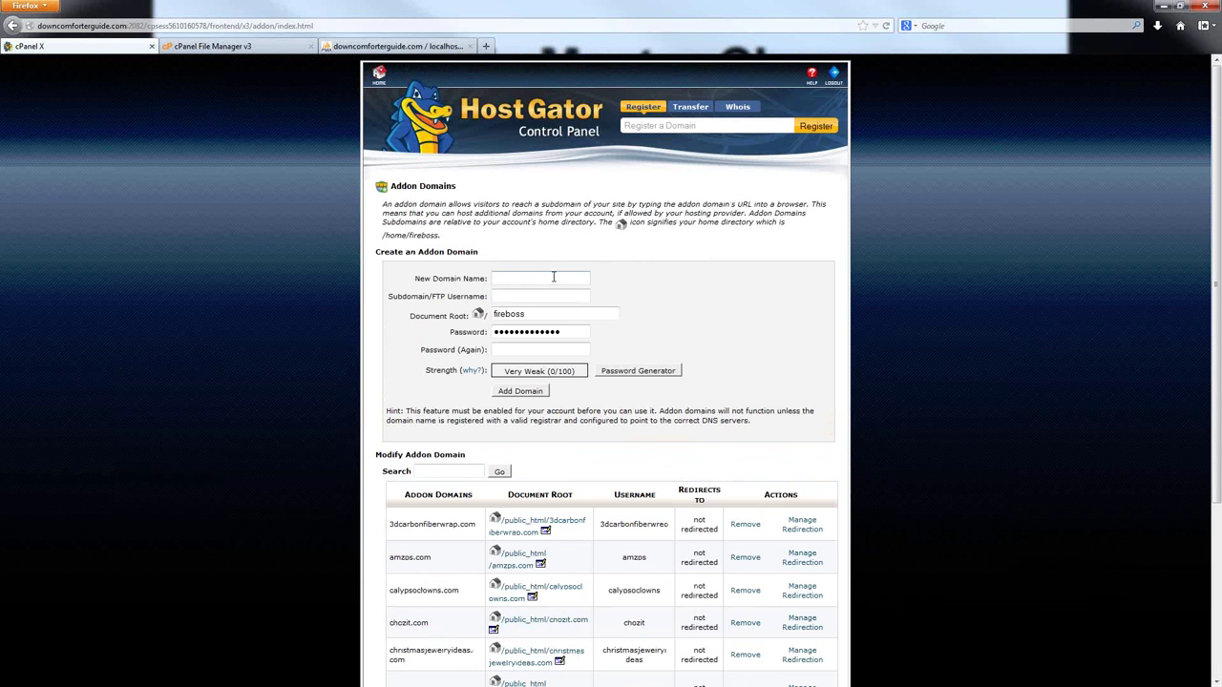
{"action": "left_click", "coordinate": [500, 295]}
{"action": "left_click", "coordinate": [540, 350]}
{"action": "left_click", "coordinate": [503, 315]}
Look over the existing addon domains list, including 3dcarbonfiberwrap.com.
{"action": "left_click_drag", "start_coordinate": [390, 527], "coordinate": [486, 530]}
{"action": "left_click", "coordinate": [346, 292]}
{"action": "middle_click", "coordinate": [931, 239]}
{"action": "left_click", "coordinate": [922, 314]}
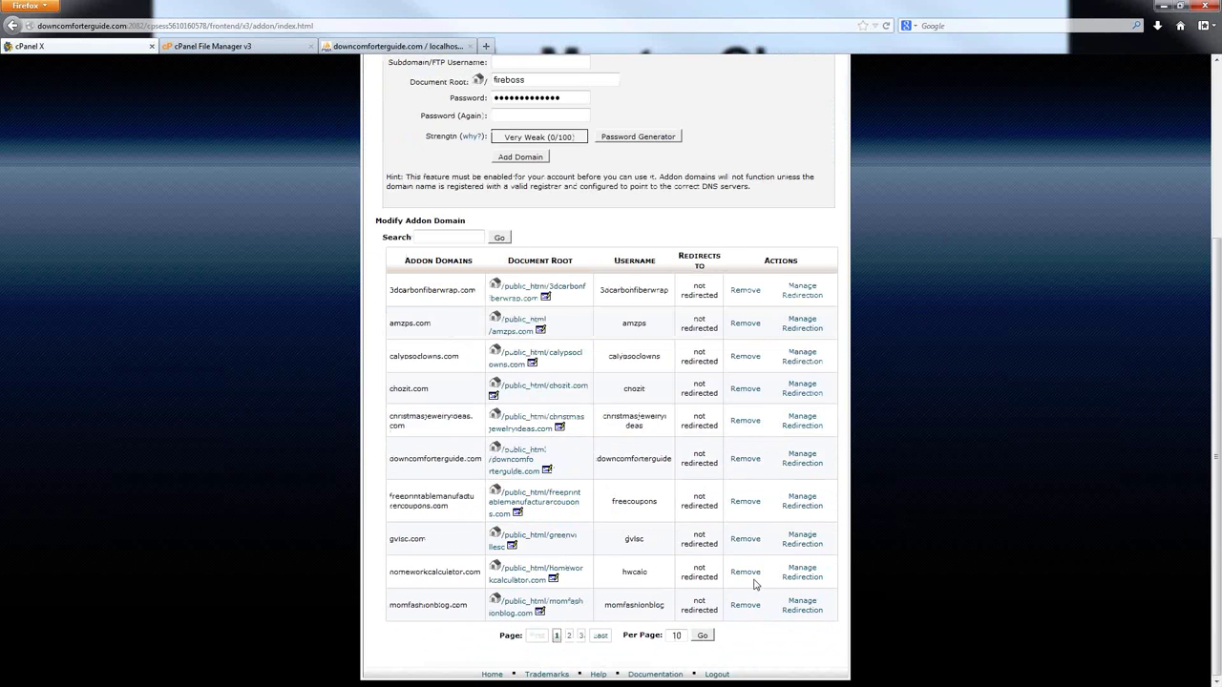
{"action": "left_click", "coordinate": [580, 636]}
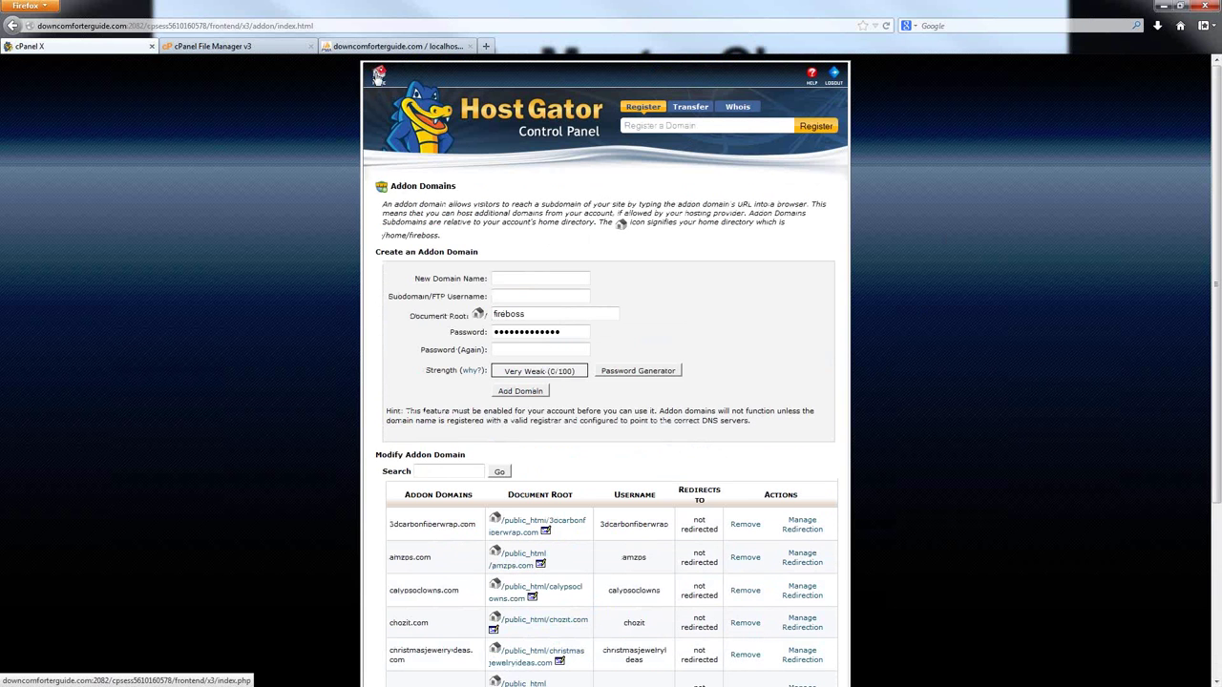
Return to the cPanel home page and scroll down through its tool sections.
{"action": "left_click", "coordinate": [379, 76]}
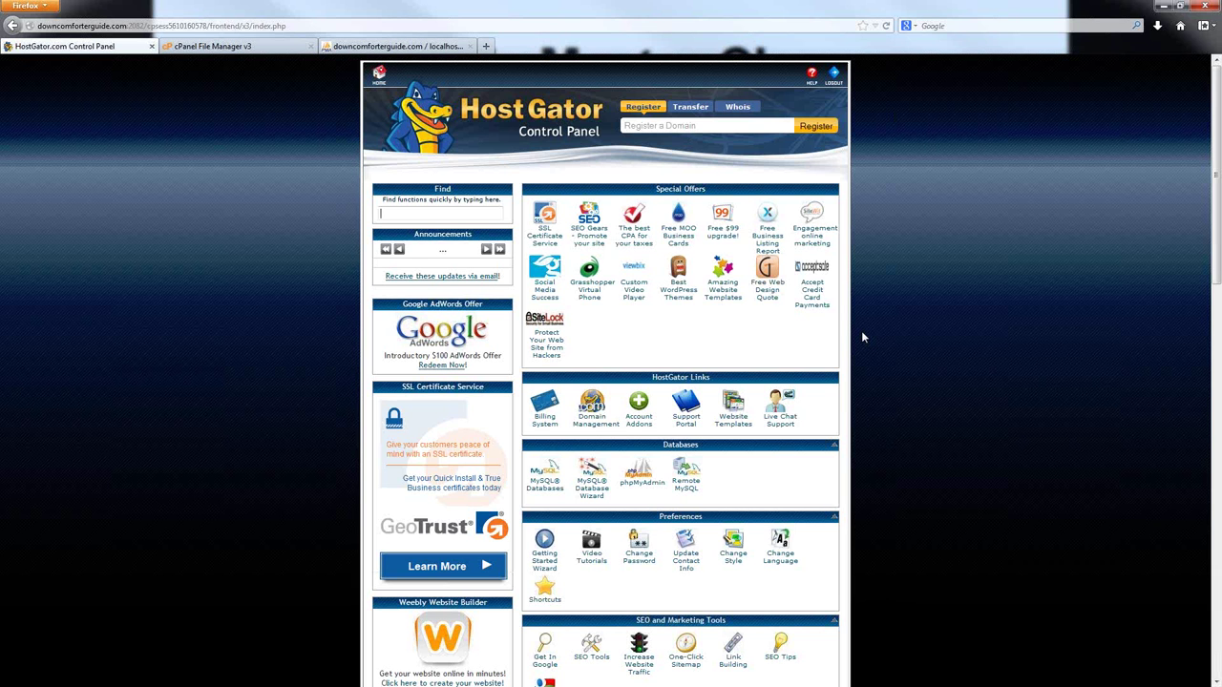
{"action": "right_click", "coordinate": [494, 284]}
{"action": "left_click", "coordinate": [293, 300]}
{"action": "scroll", "coordinate": [245, 328], "scroll_direction": "down", "scroll_amount": 3}
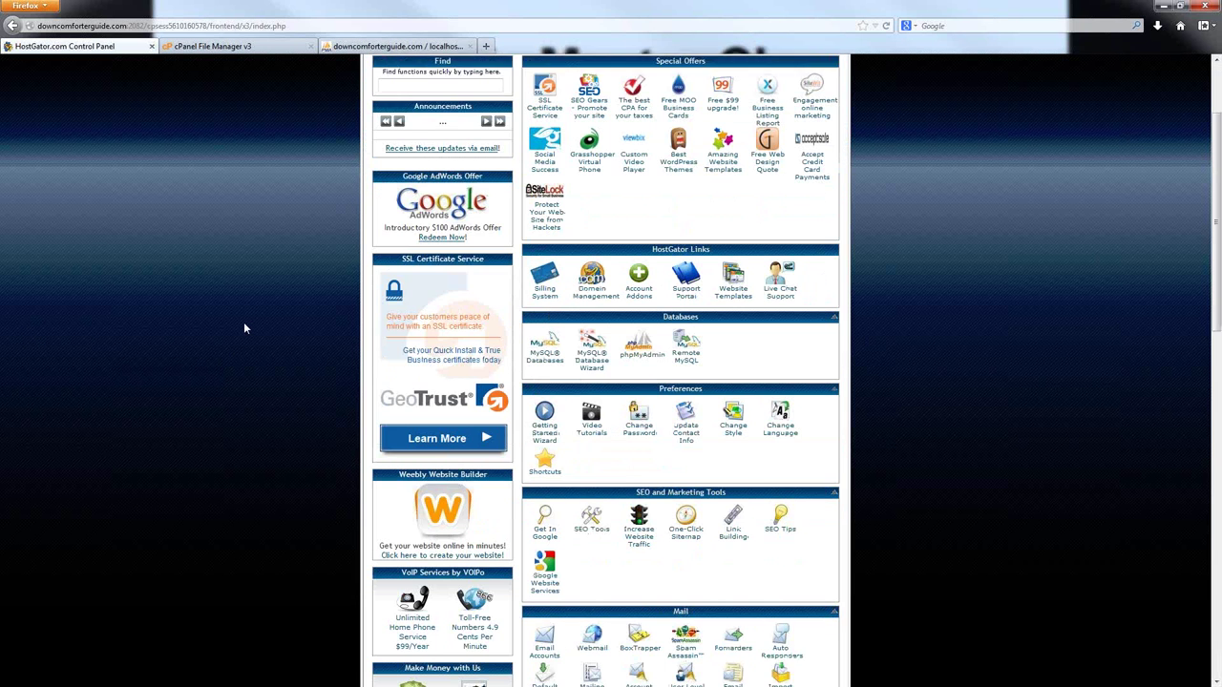
{"action": "scroll", "coordinate": [882, 337], "scroll_direction": "down", "scroll_amount": 5}
{"action": "scroll", "coordinate": [882, 337], "scroll_direction": "down", "scroll_amount": 1}
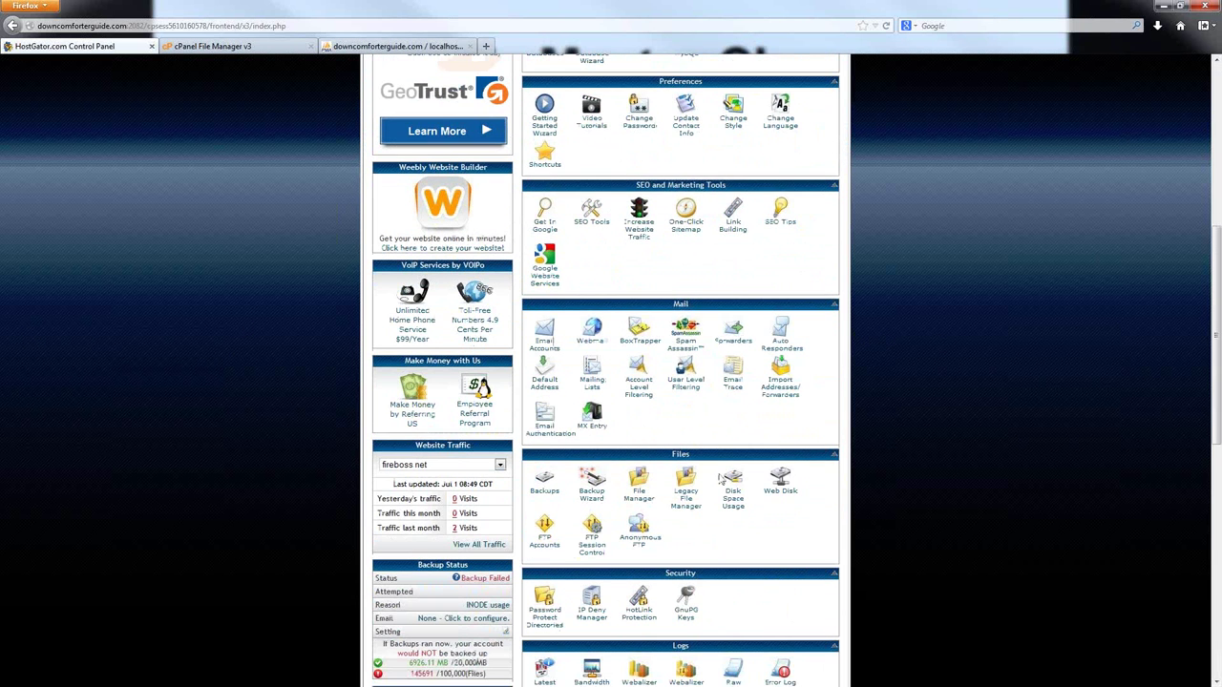
{"action": "scroll", "coordinate": [279, 252], "scroll_direction": "down", "scroll_amount": 3}
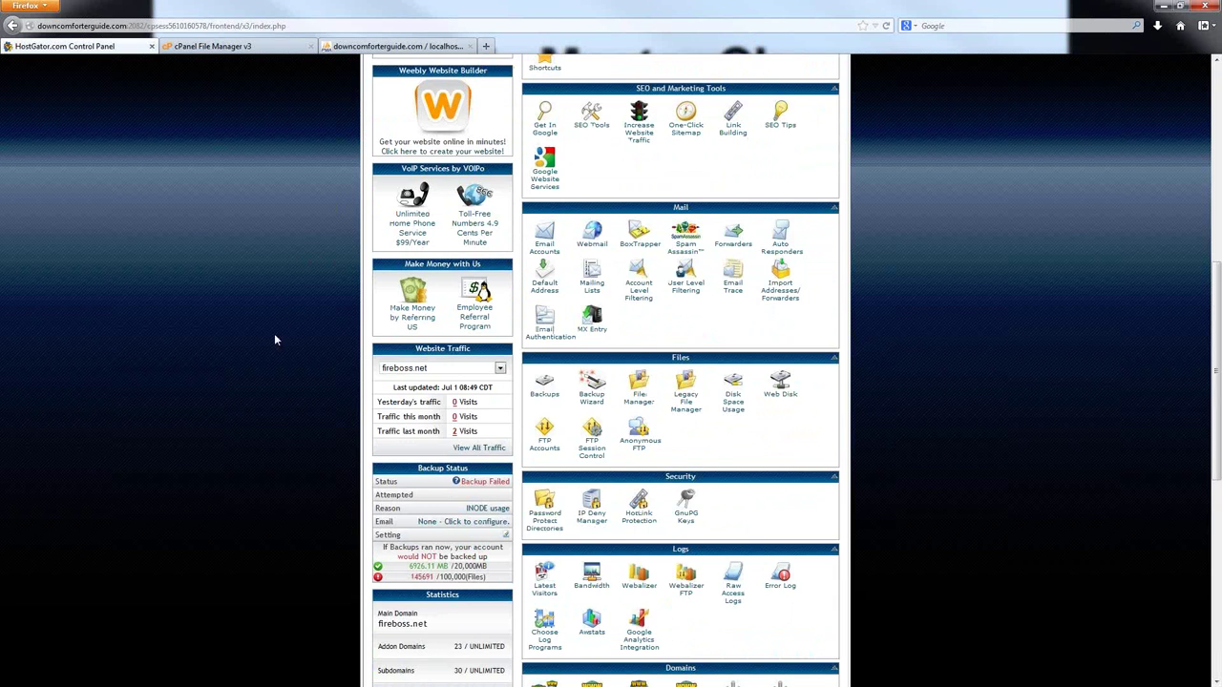
{"action": "scroll", "coordinate": [297, 339], "scroll_direction": "up", "scroll_amount": 3}
{"action": "scroll", "coordinate": [297, 339], "scroll_direction": "down", "scroll_amount": 3}
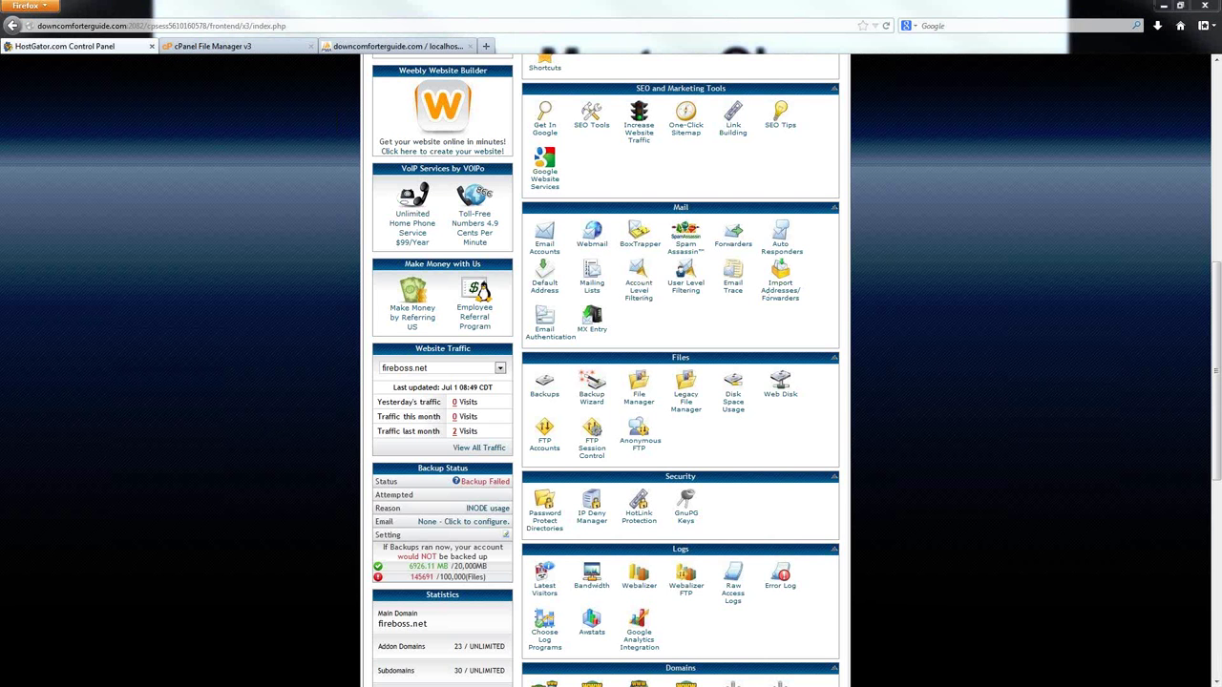
{"action": "scroll", "coordinate": [736, 225], "scroll_direction": "down", "scroll_amount": 3}
{"action": "scroll", "coordinate": [899, 211], "scroll_direction": "down", "scroll_amount": 3}
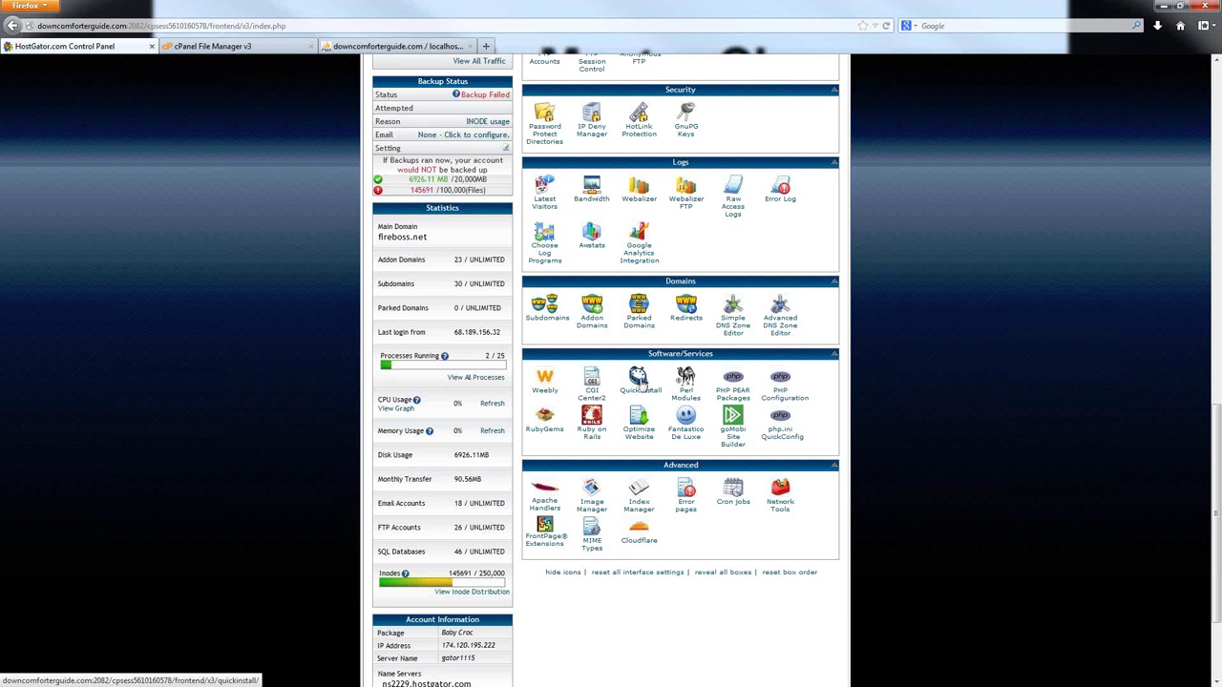
Review QuickInstall's existing installations, then go back to the cPanel Software/Services section.
{"action": "left_click", "coordinate": [643, 382]}
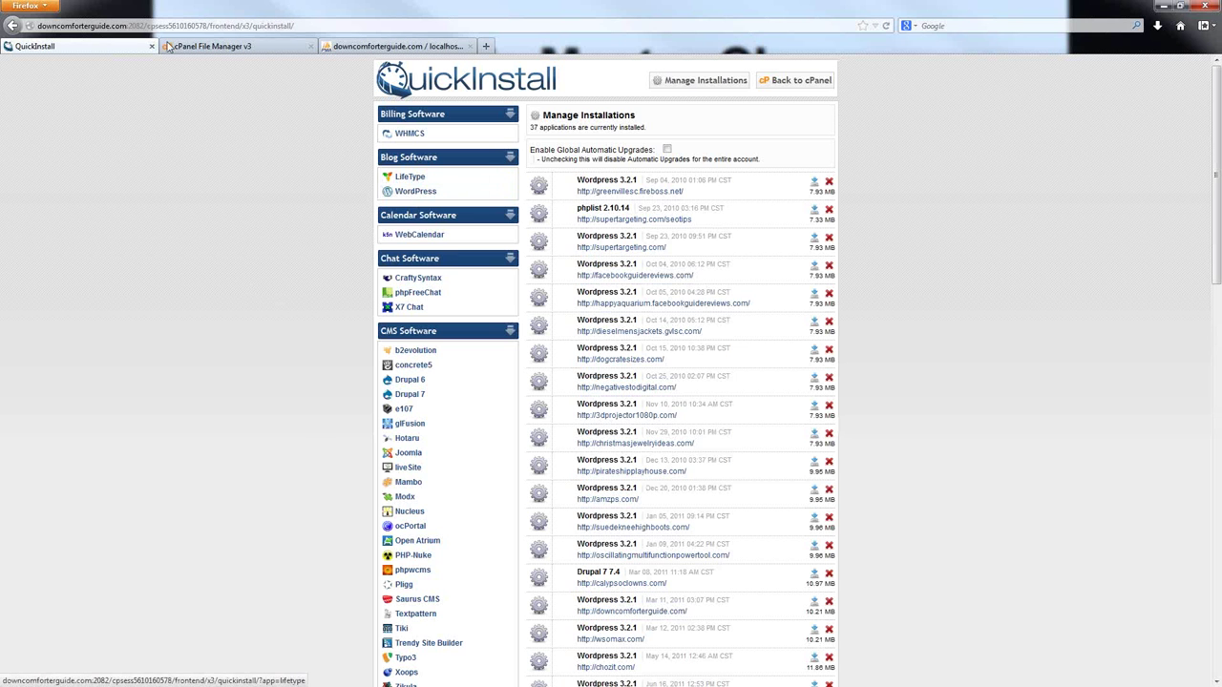
{"action": "key", "text": "alt+Left"}
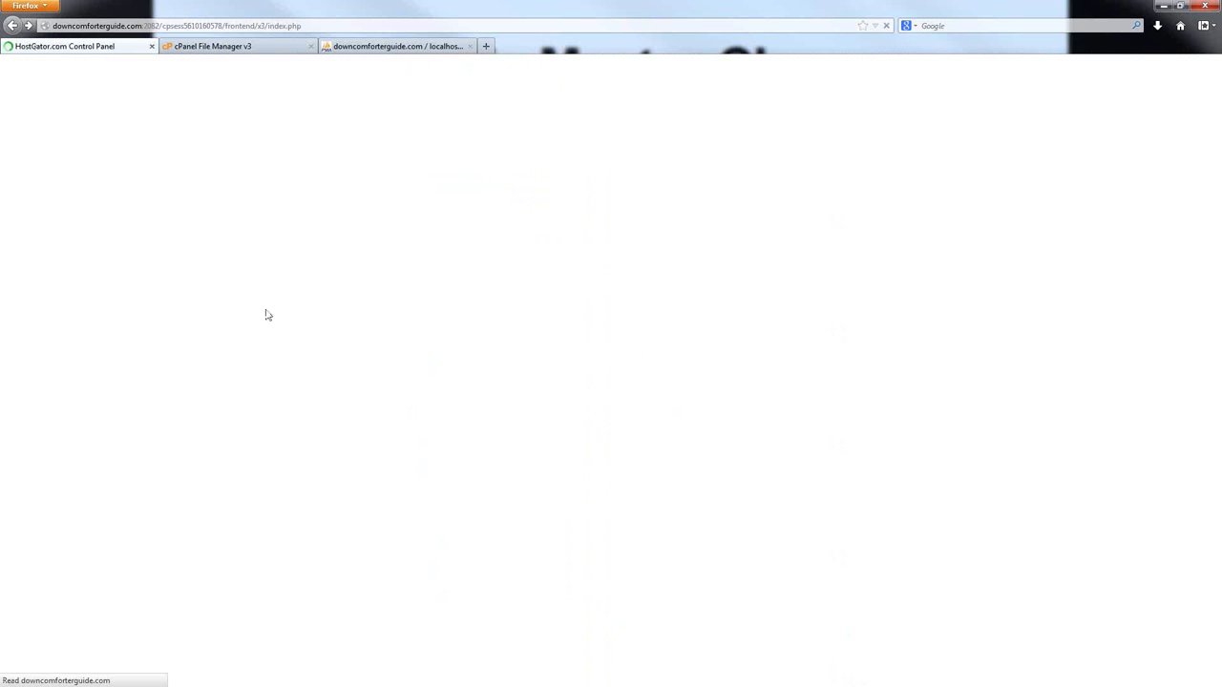
{"action": "scroll", "coordinate": [512, 313], "scroll_direction": "down", "scroll_amount": 10}
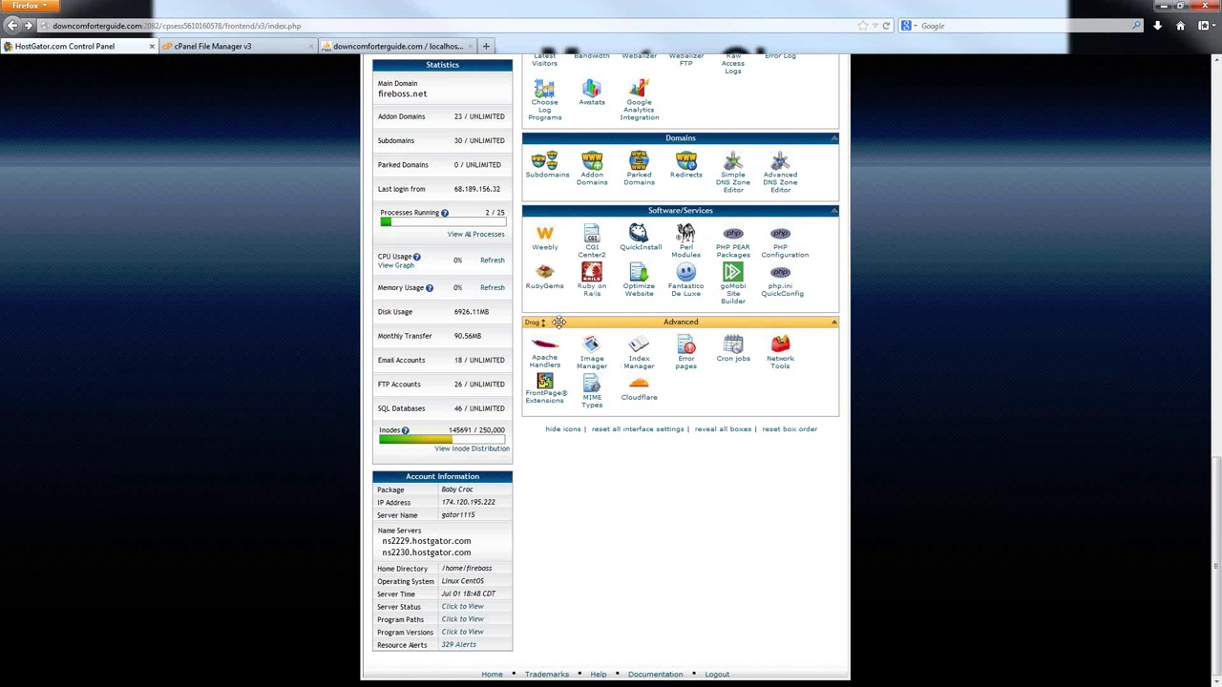
Open the QuickInstall WordPress 3.5.2 installer and continue to its Install WordPress form.
{"action": "left_click", "coordinate": [640, 247]}
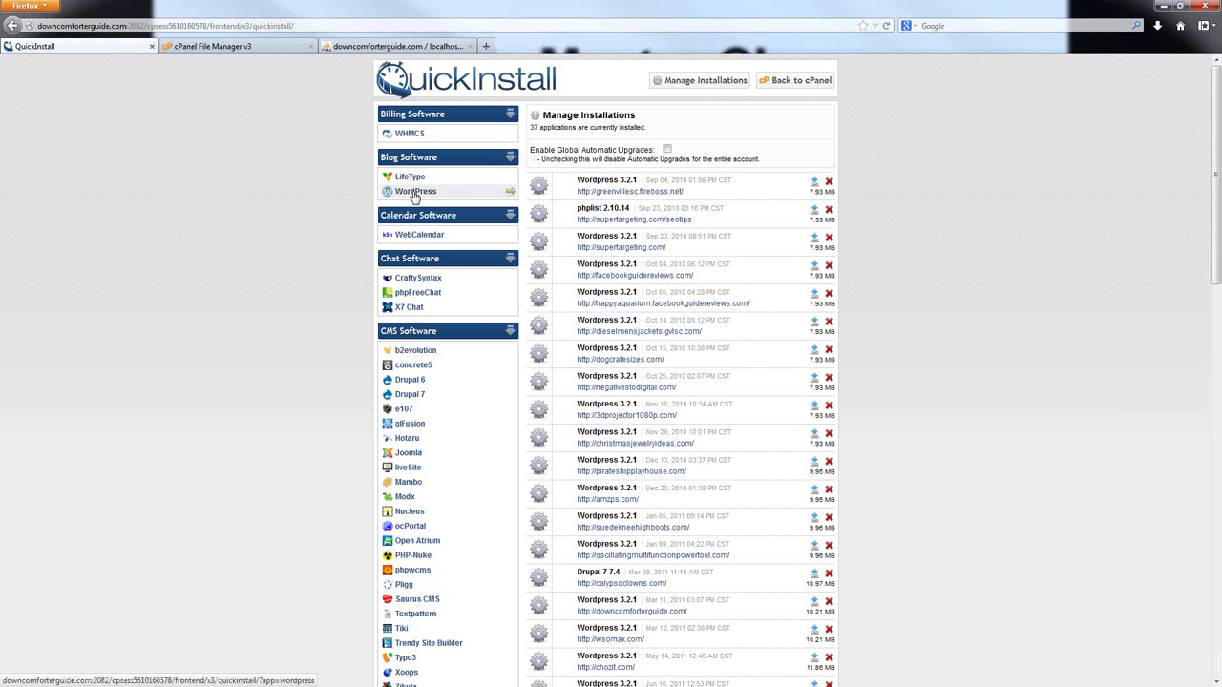
{"action": "left_click", "coordinate": [414, 194]}
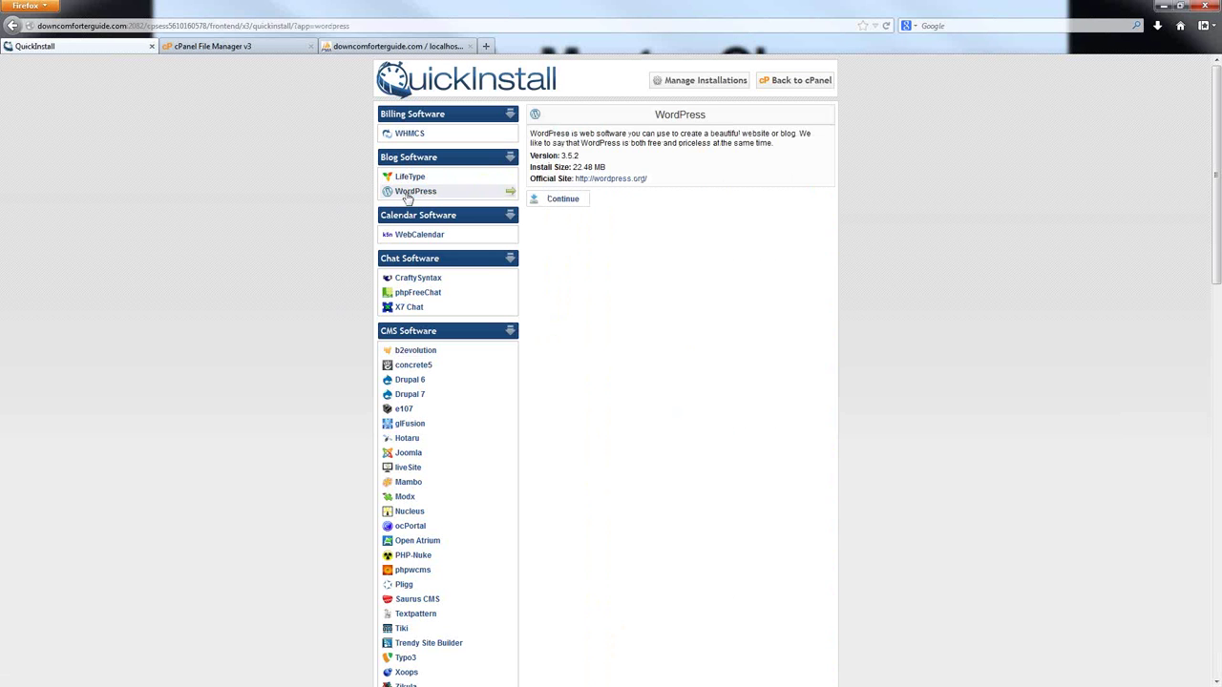
{"action": "left_click", "coordinate": [561, 199]}
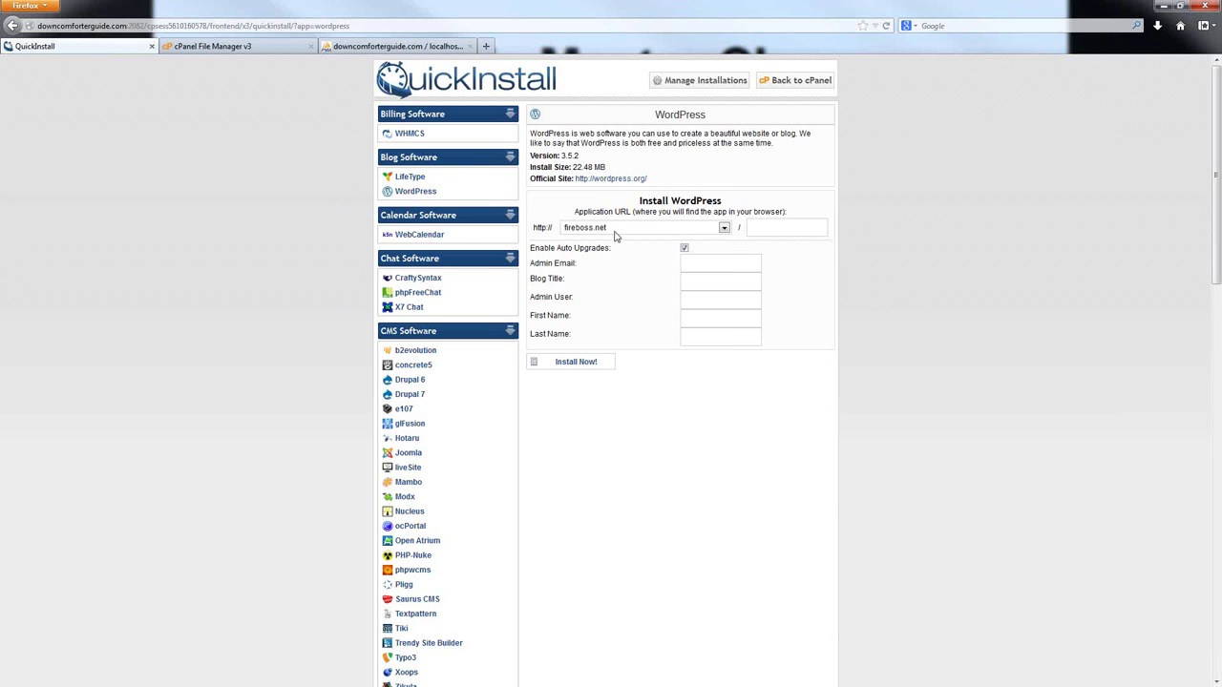
Set the install domain to downcomforterguide.com, leaving the install path empty.
{"action": "left_click", "coordinate": [611, 228]}
{"action": "left_click", "coordinate": [630, 295]}
{"action": "left_click", "coordinate": [643, 229]}
{"action": "left_click", "coordinate": [649, 232]}
{"action": "left_click", "coordinate": [816, 227]}
Enter 'admin' as the admin user and fill in the owner's first and last name.
{"action": "left_click", "coordinate": [724, 260]}
{"action": "type", "text": "admin"}
{"action": "key", "text": "Tab"}
{"action": "type", "text": "Ryan"}
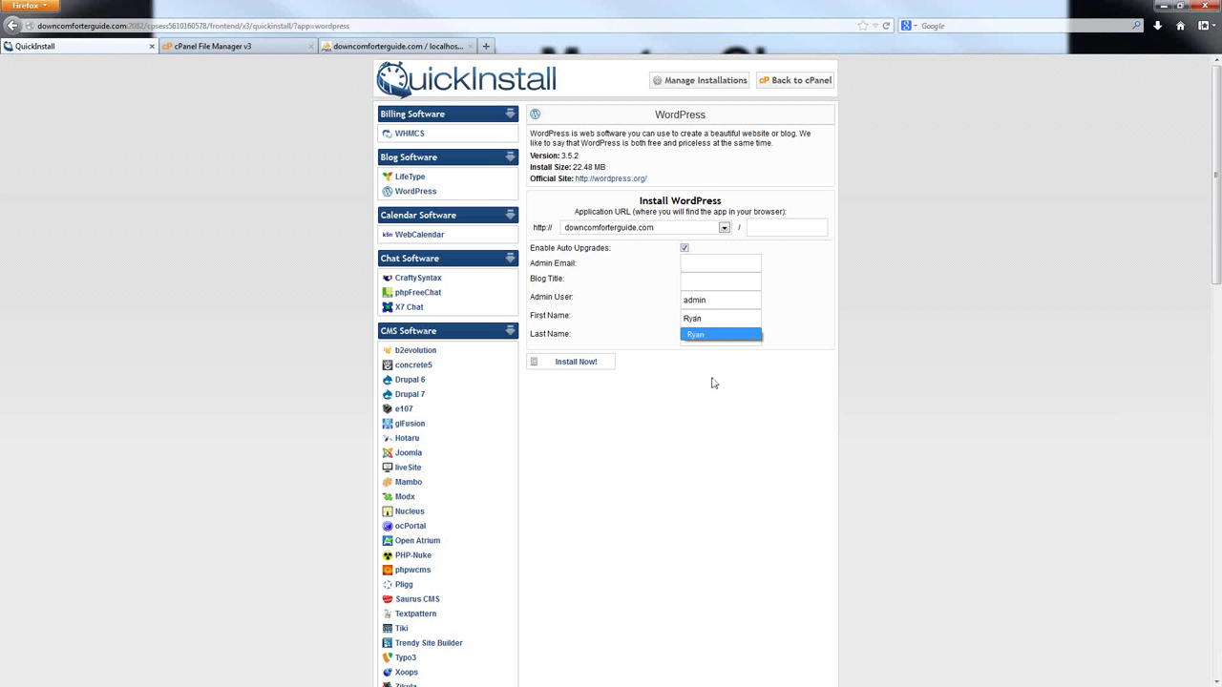
{"action": "left_click_drag", "start_coordinate": [712, 382], "coordinate": [689, 317]}
{"action": "left_click", "coordinate": [706, 336]}
{"action": "type", "text": "St"}
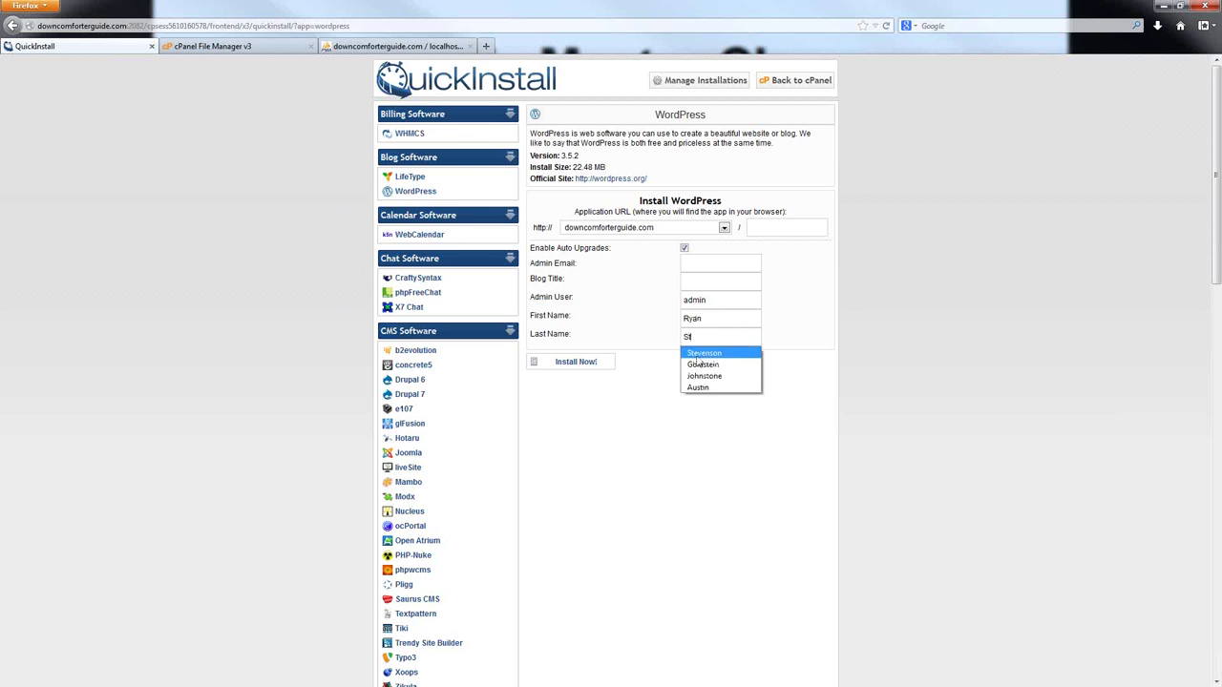
{"action": "left_click", "coordinate": [702, 352]}
Fill in the admin email address and set the blog title to 'Down Comforter Guide'.
{"action": "left_click", "coordinate": [697, 263]}
{"action": "type", "text": "h"}
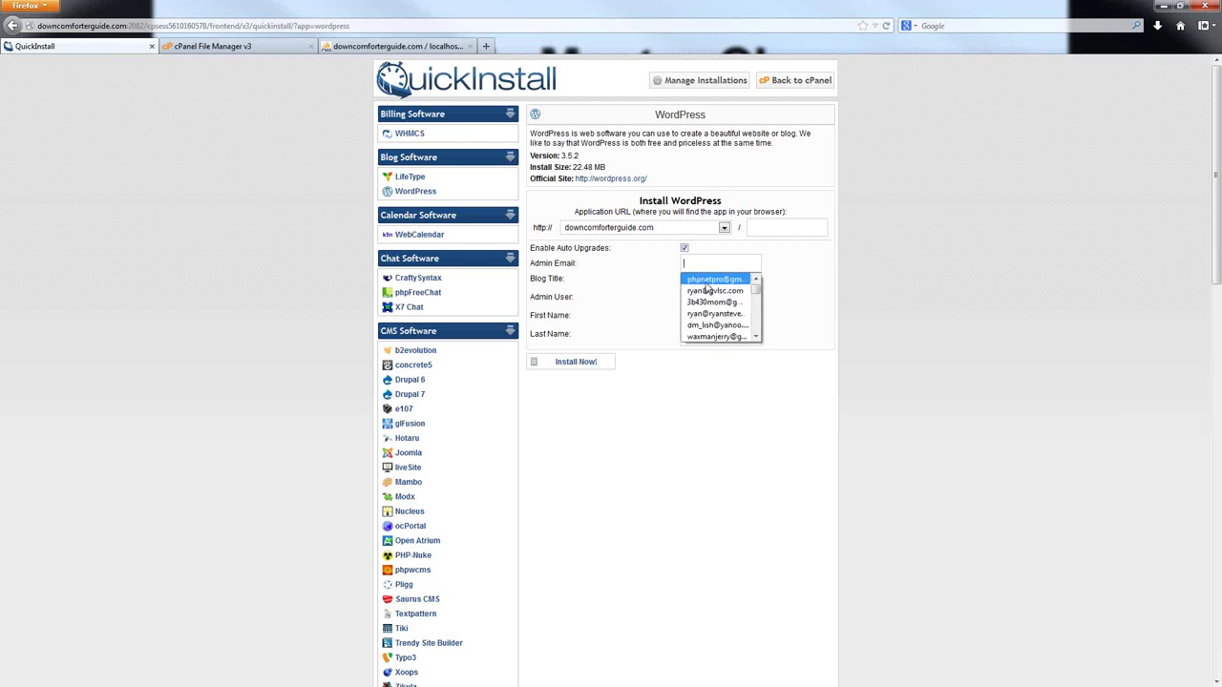
{"action": "left_click", "coordinate": [699, 280]}
{"action": "type", "text": "D"}
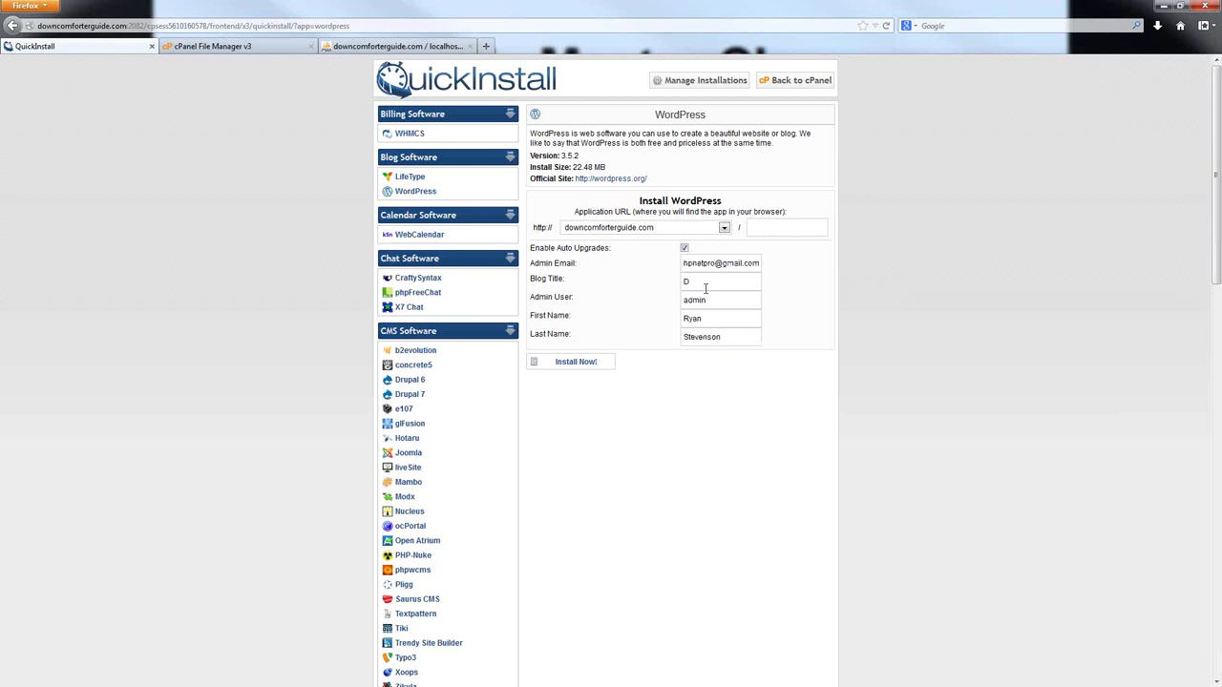
{"action": "type", "text": "own Comforter Guide"}
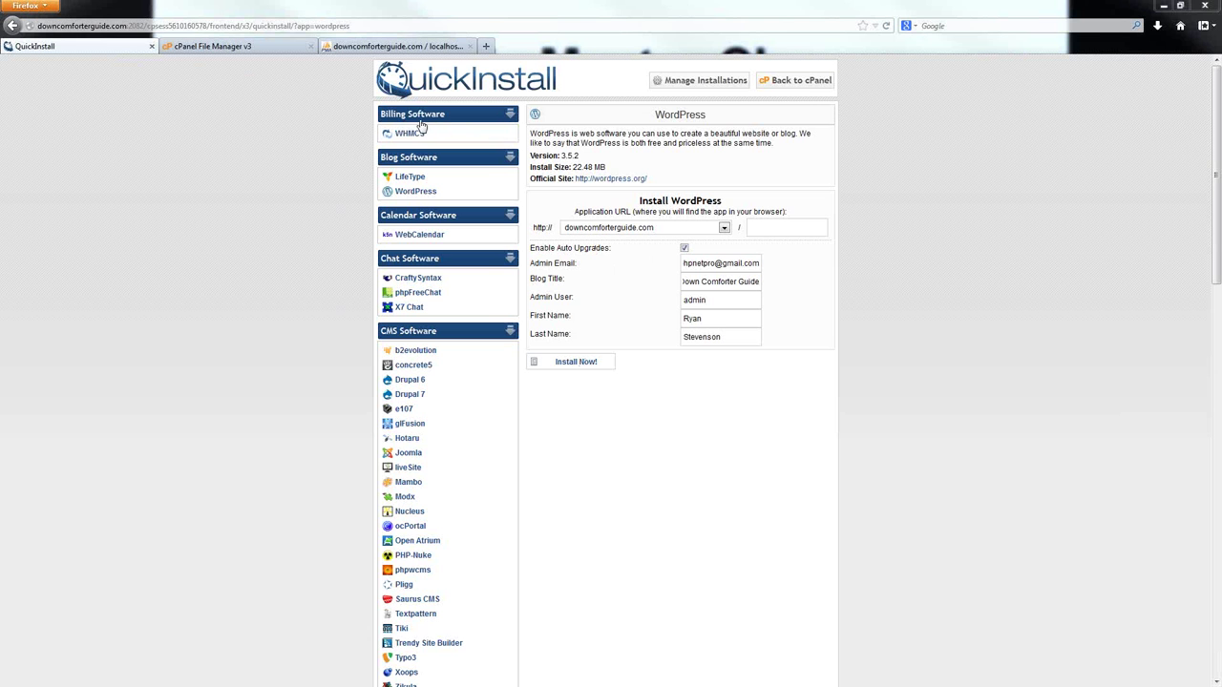
Return from QuickInstall to the cPanel home and open a blank Firefox tab.
{"action": "left_click", "coordinate": [802, 81]}
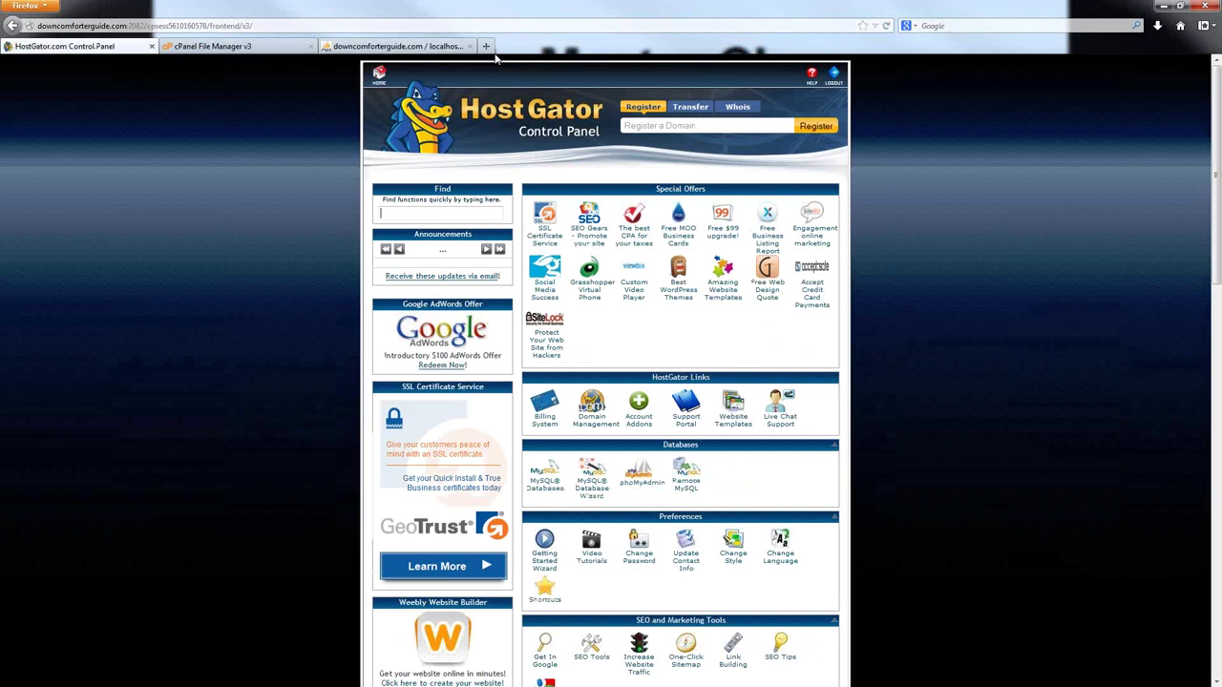
{"action": "left_click", "coordinate": [487, 46]}
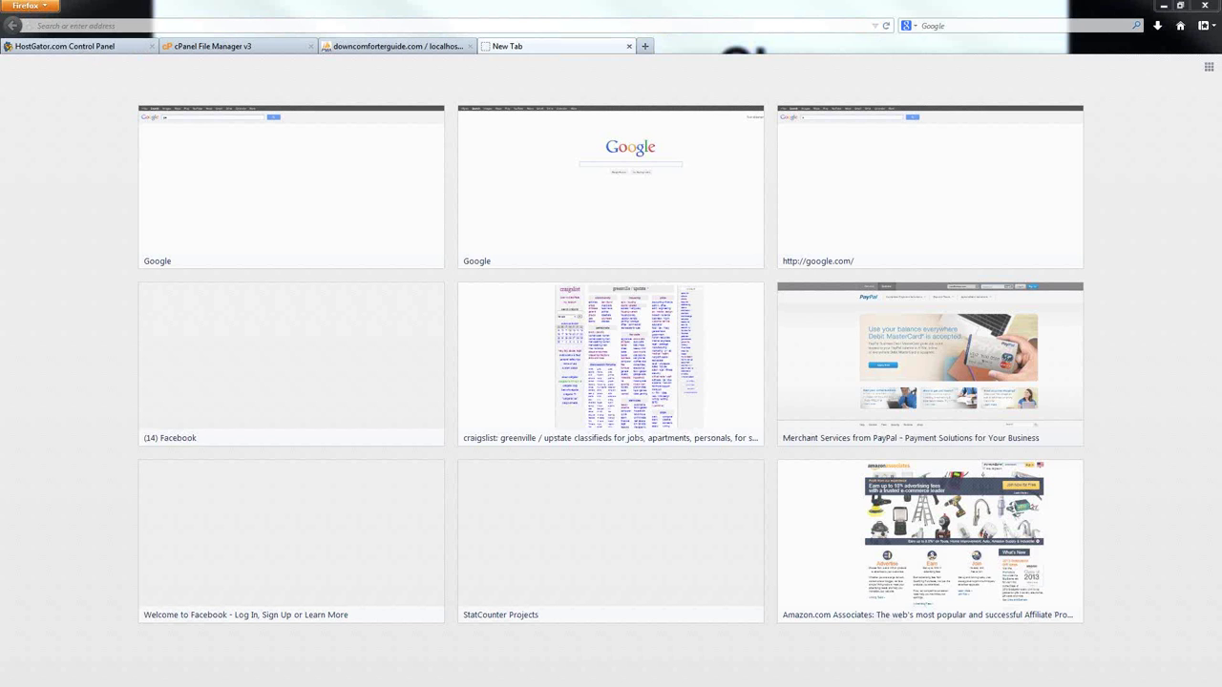
Load wordpress.org in the new tab.
{"action": "left_click", "coordinate": [66, 24]}
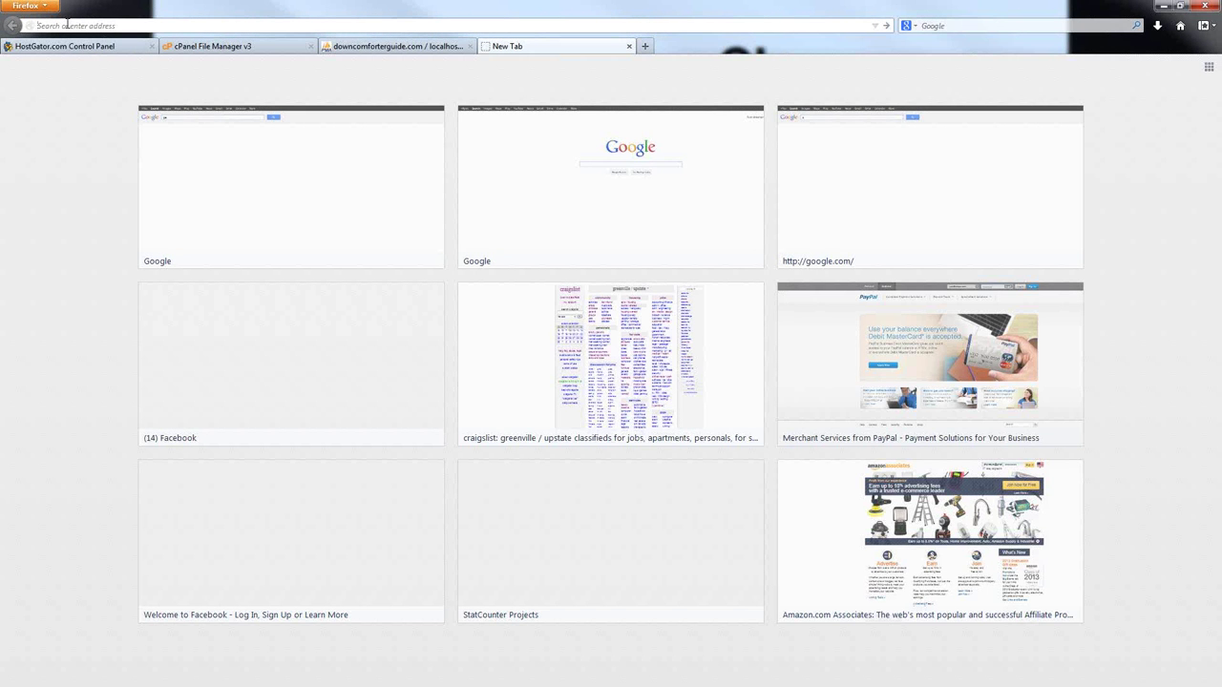
{"action": "type", "text": "wordpress"}
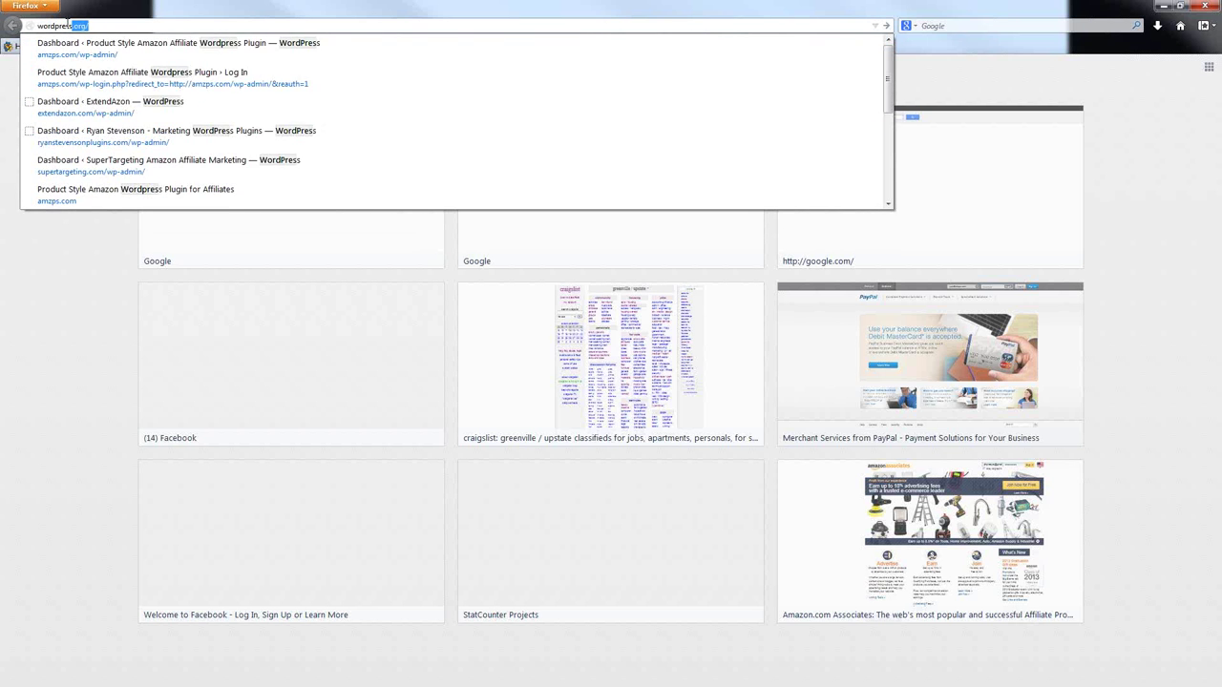
{"action": "type", "text": ".org"}
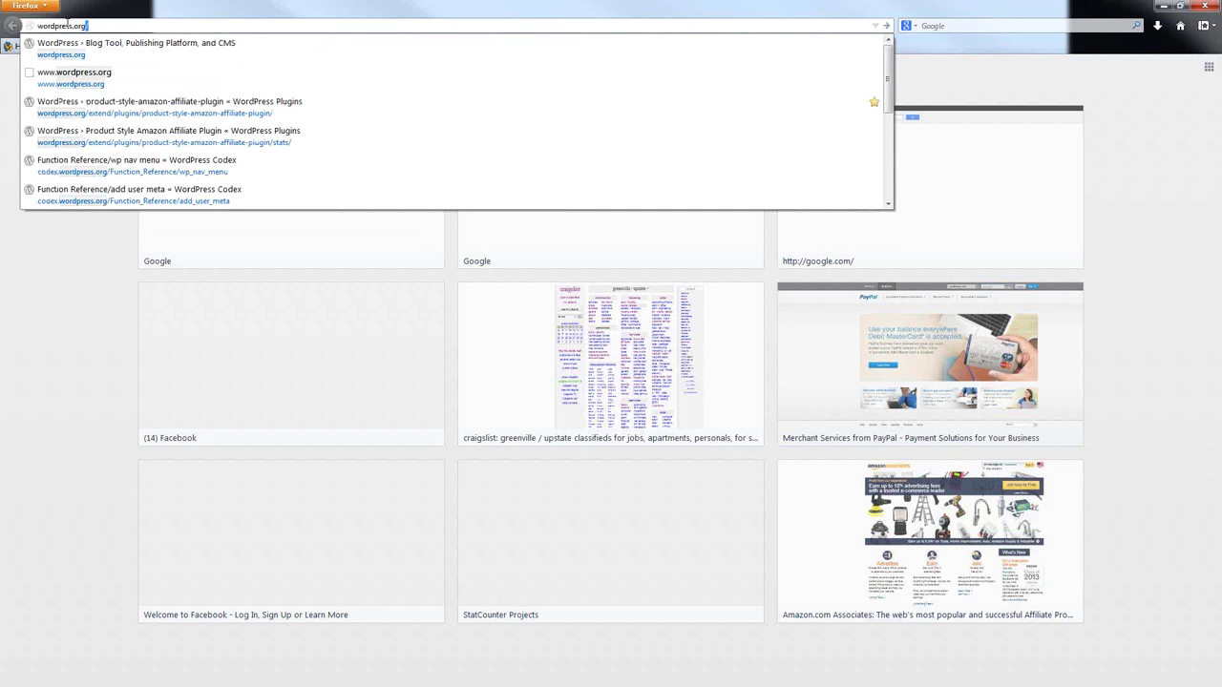
{"action": "key", "text": "Return"}
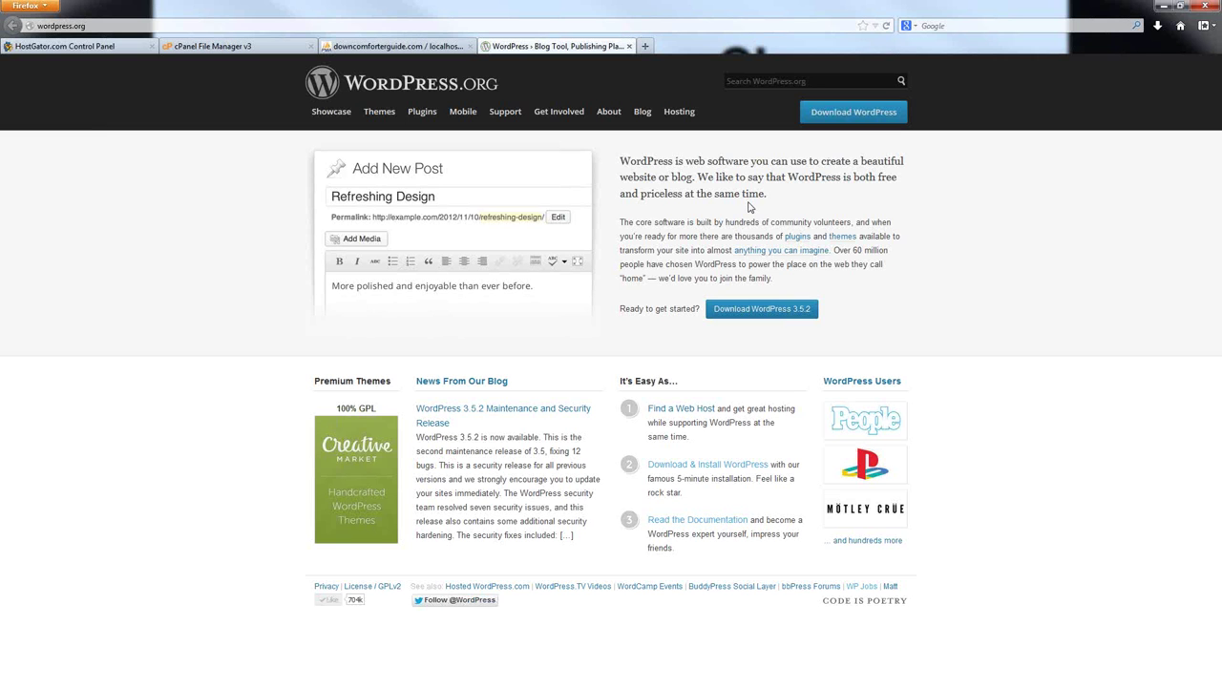
Open the Download WordPress 3.5.2 page from the wordpress.org home page.
{"action": "left_click", "coordinate": [733, 315]}
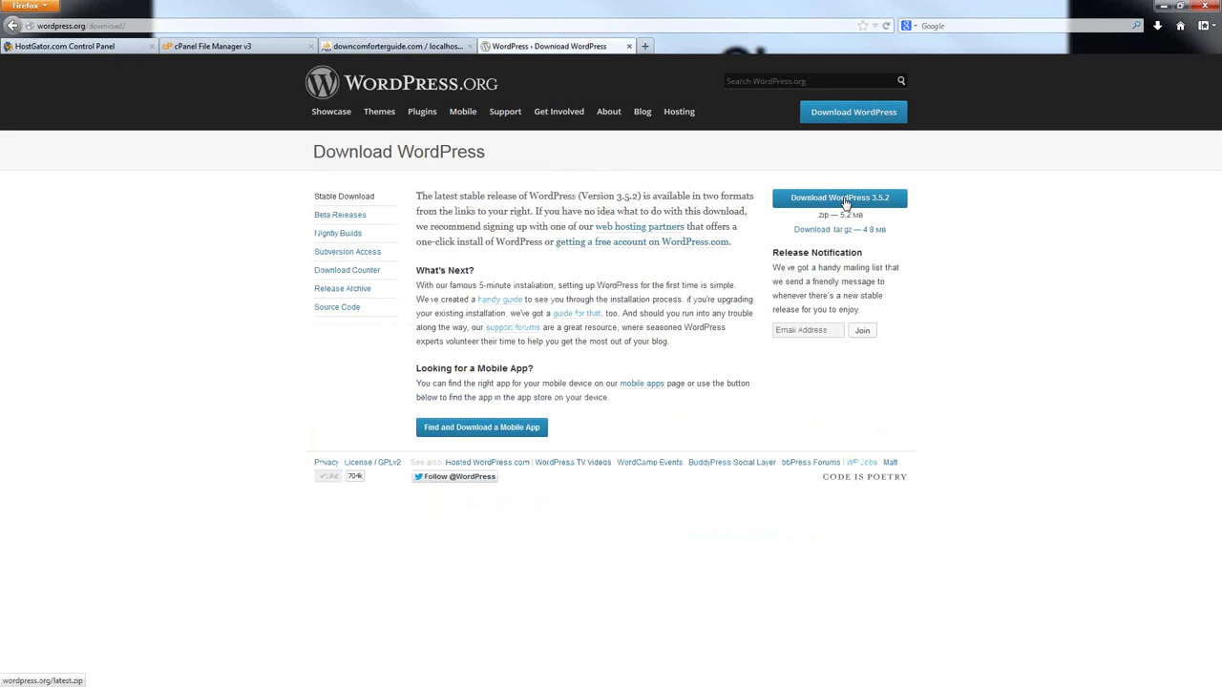
Download the WordPress 3.5.2 zip package and open the installation guide.
{"action": "left_click", "coordinate": [823, 202]}
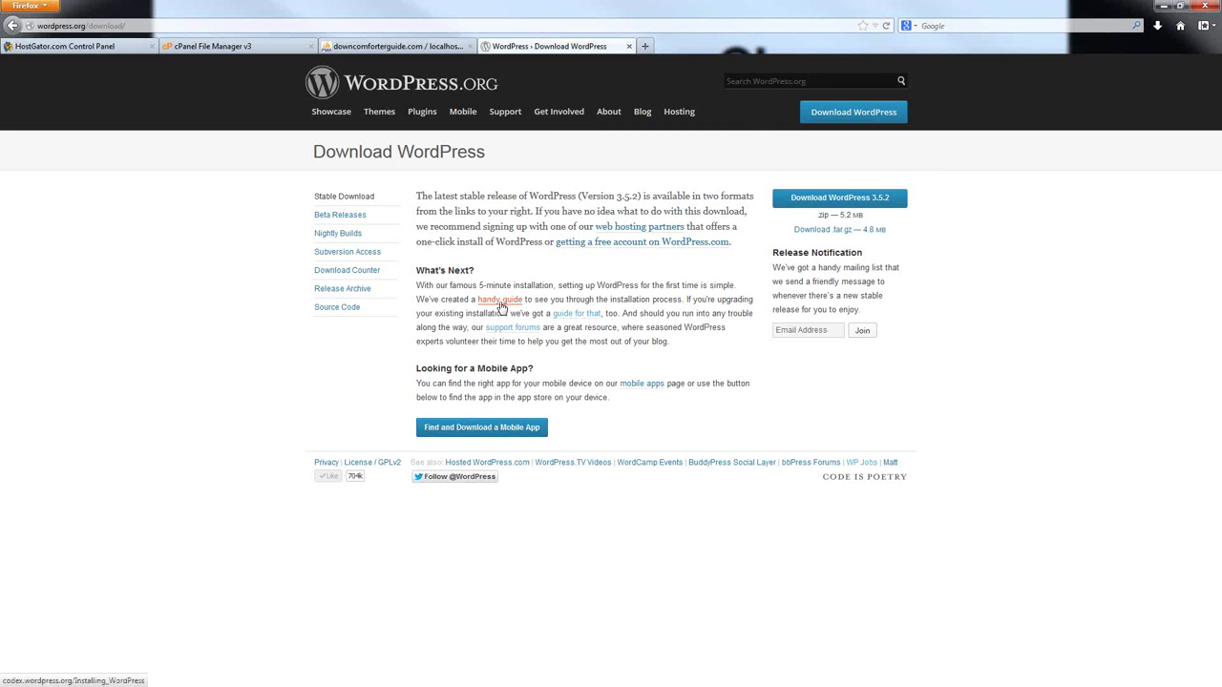
{"action": "left_click", "coordinate": [500, 308]}
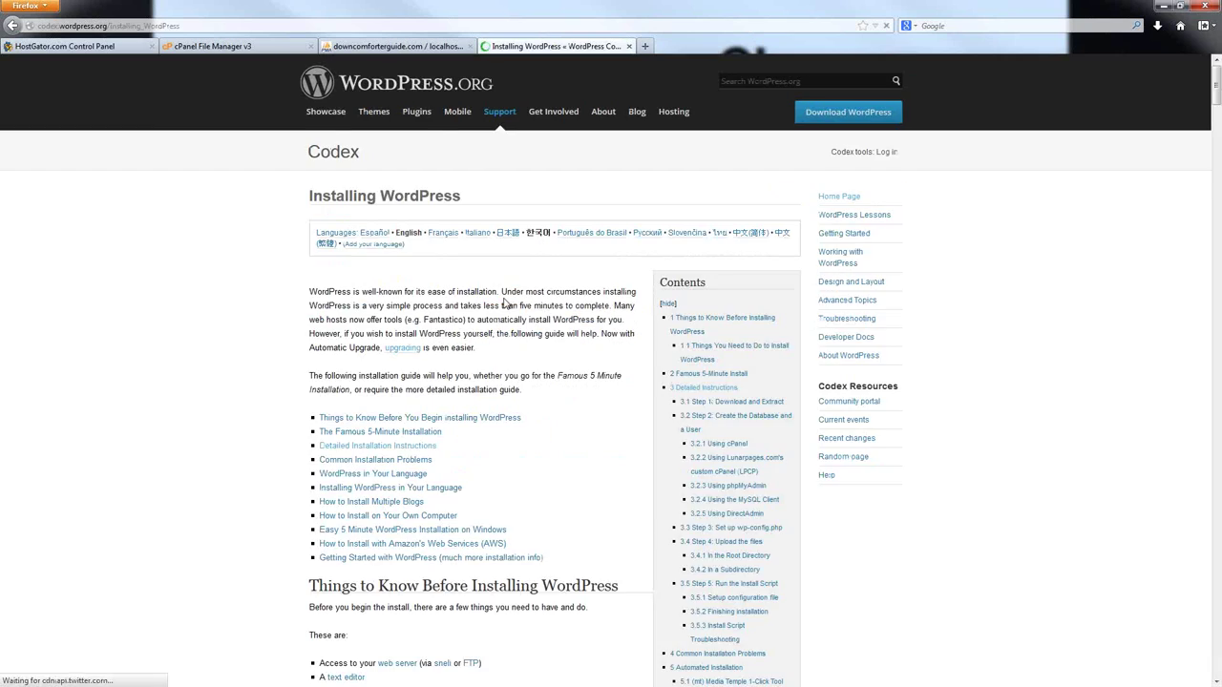
Autoscroll the Installing WordPress guide down to its four-step Famous 5-Minute Install.
{"action": "middle_click", "coordinate": [523, 274]}
{"action": "middle_click", "coordinate": [593, 199]}
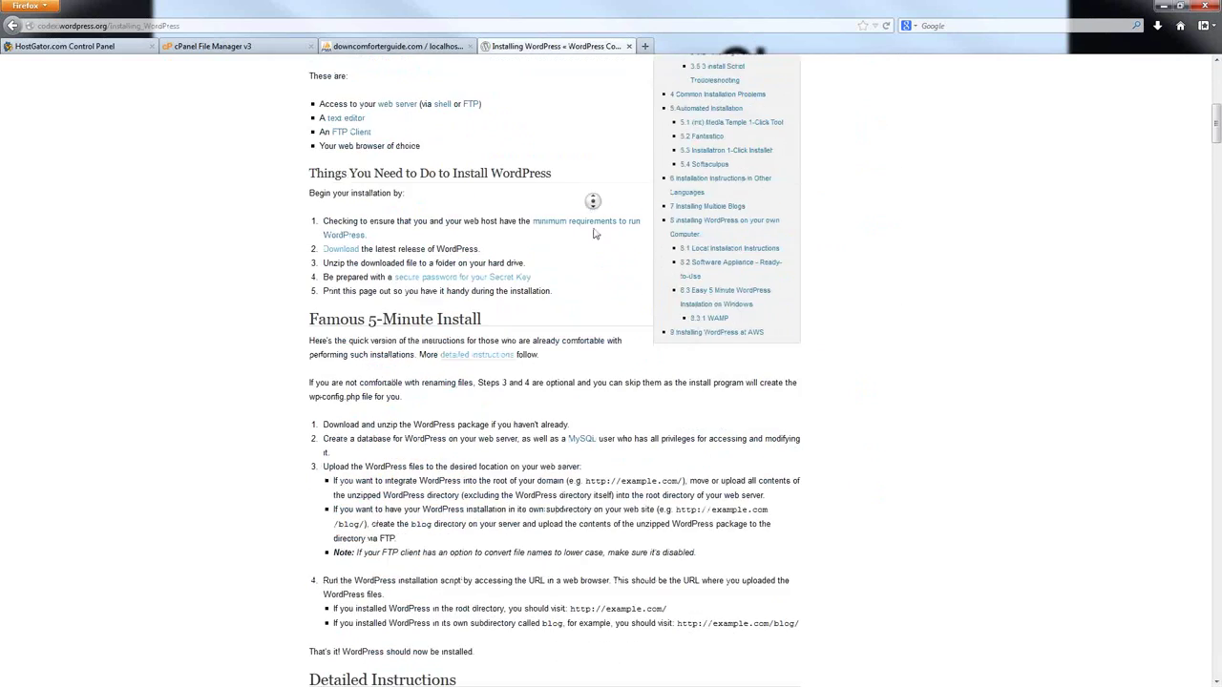
{"action": "middle_click", "coordinate": [741, 208]}
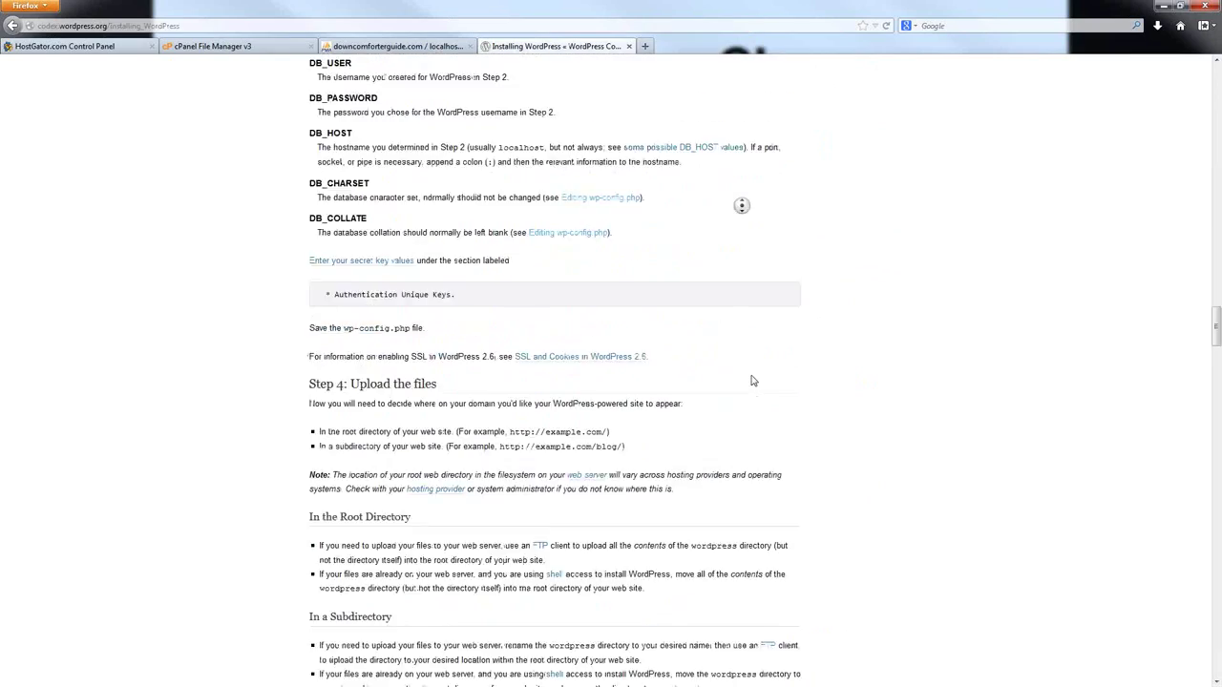
{"action": "middle_click", "coordinate": [787, 455]}
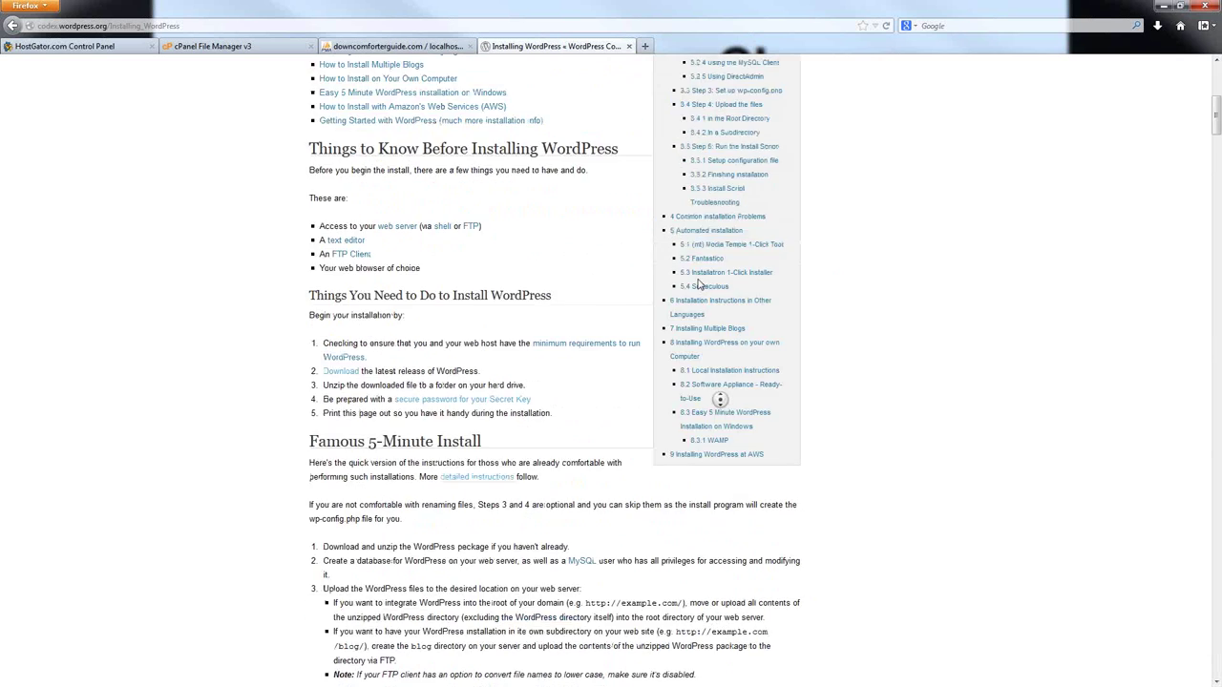
{"action": "middle_click", "coordinate": [517, 325]}
{"action": "middle_click", "coordinate": [442, 279]}
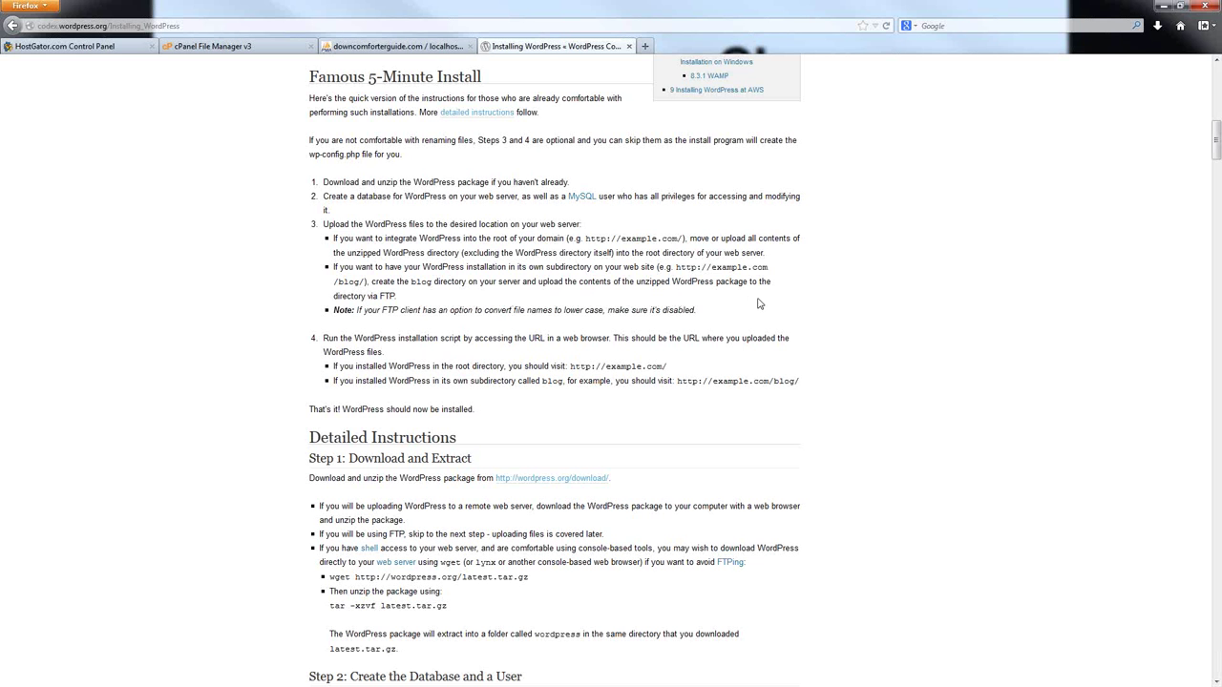
Autoscroll the guide to Step 2's Using phpMyAdmin section on creating the database and user.
{"action": "middle_click", "coordinate": [769, 284]}
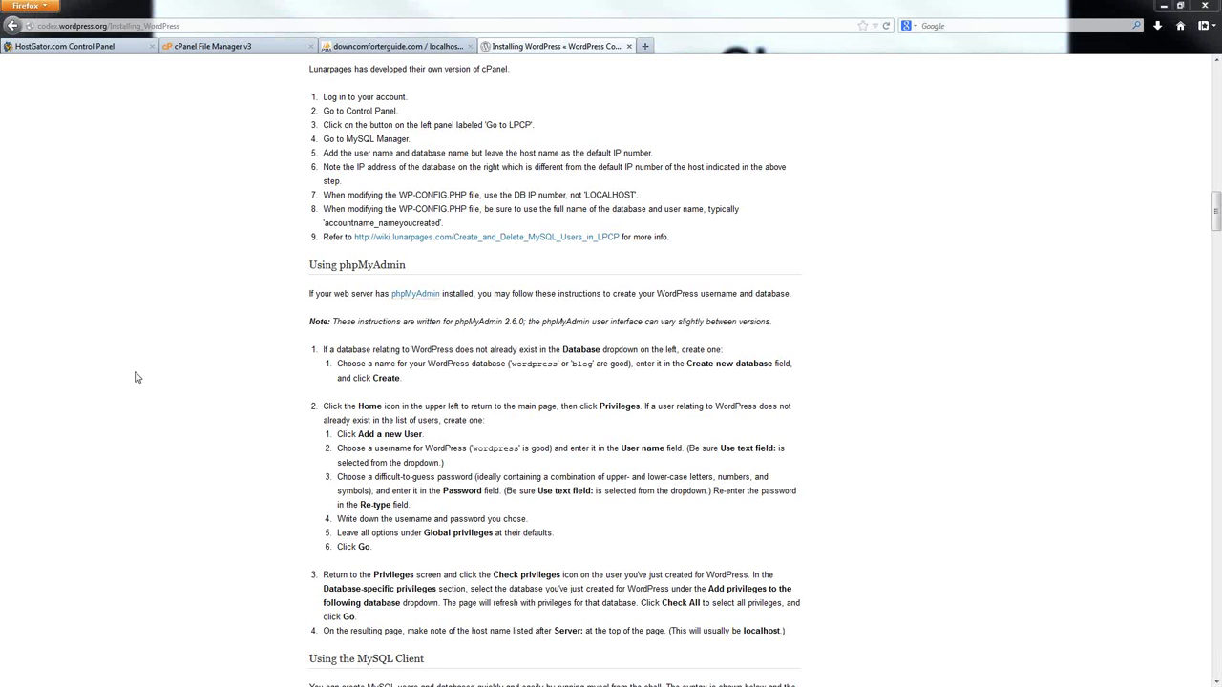
Close the Codex tab and scroll the cPanel home down to the Advanced section.
{"action": "left_click", "coordinate": [630, 46]}
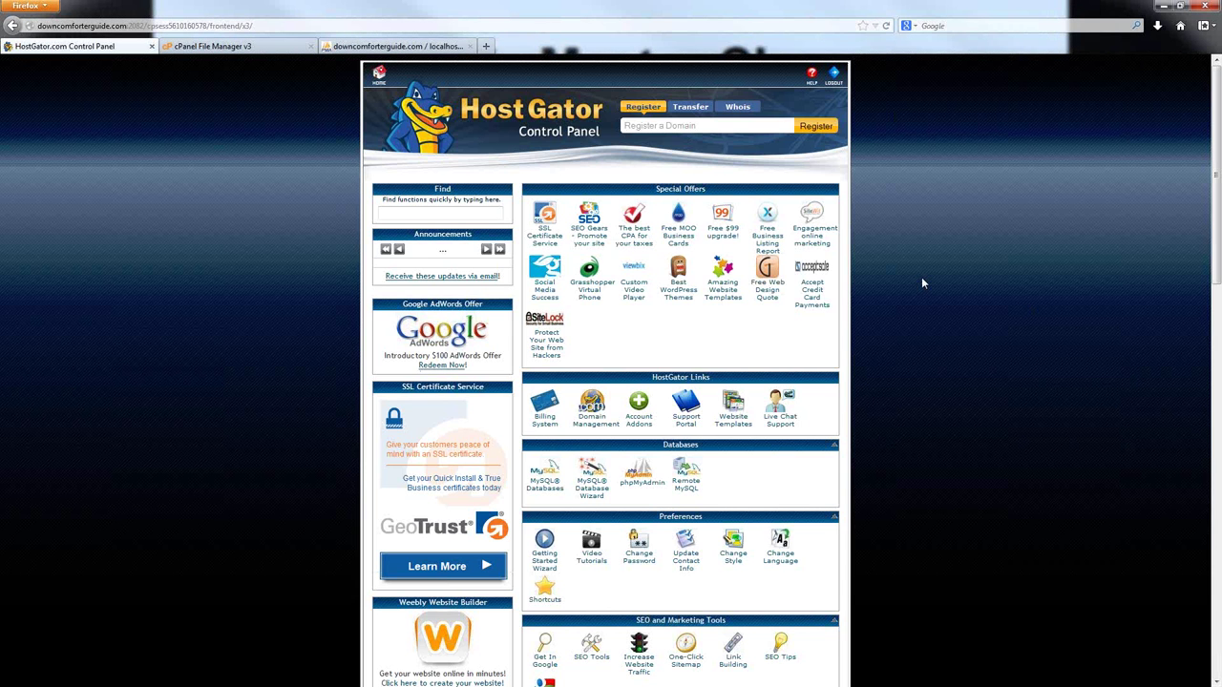
{"action": "scroll", "coordinate": [916, 272], "scroll_direction": "down", "scroll_amount": 3}
{"action": "scroll", "coordinate": [912, 264], "scroll_direction": "down", "scroll_amount": 3}
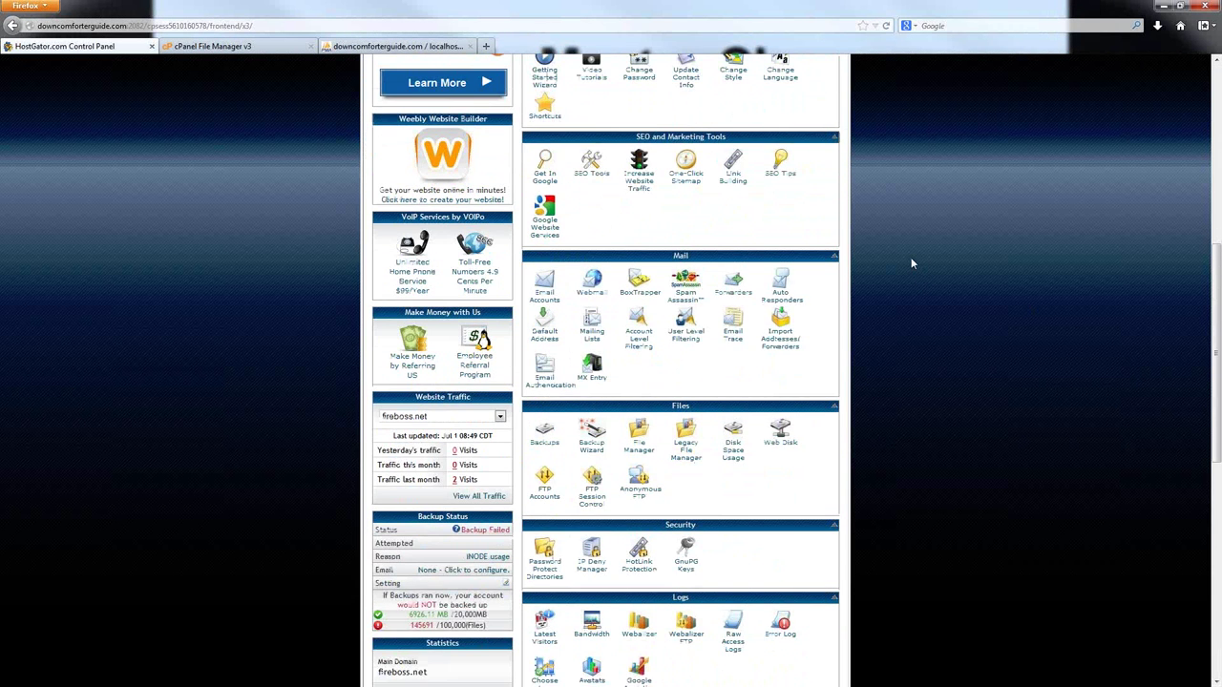
{"action": "scroll", "coordinate": [910, 264], "scroll_direction": "down", "scroll_amount": 3}
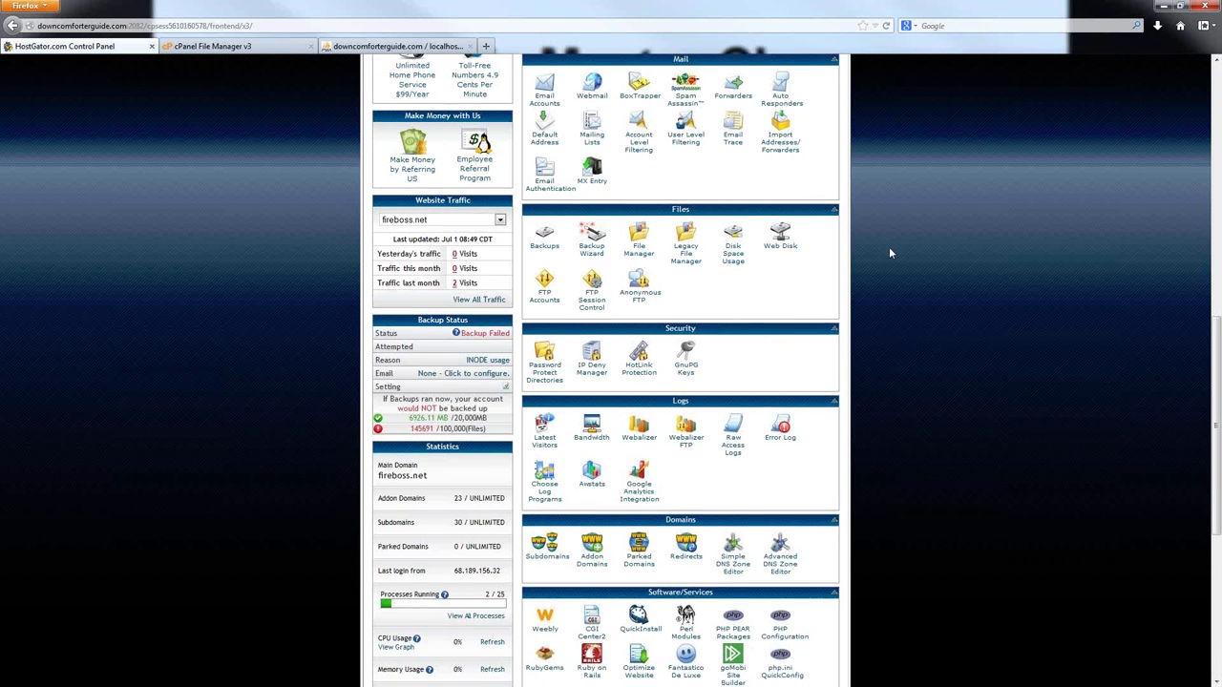
{"action": "scroll", "coordinate": [889, 248], "scroll_direction": "down", "scroll_amount": 5}
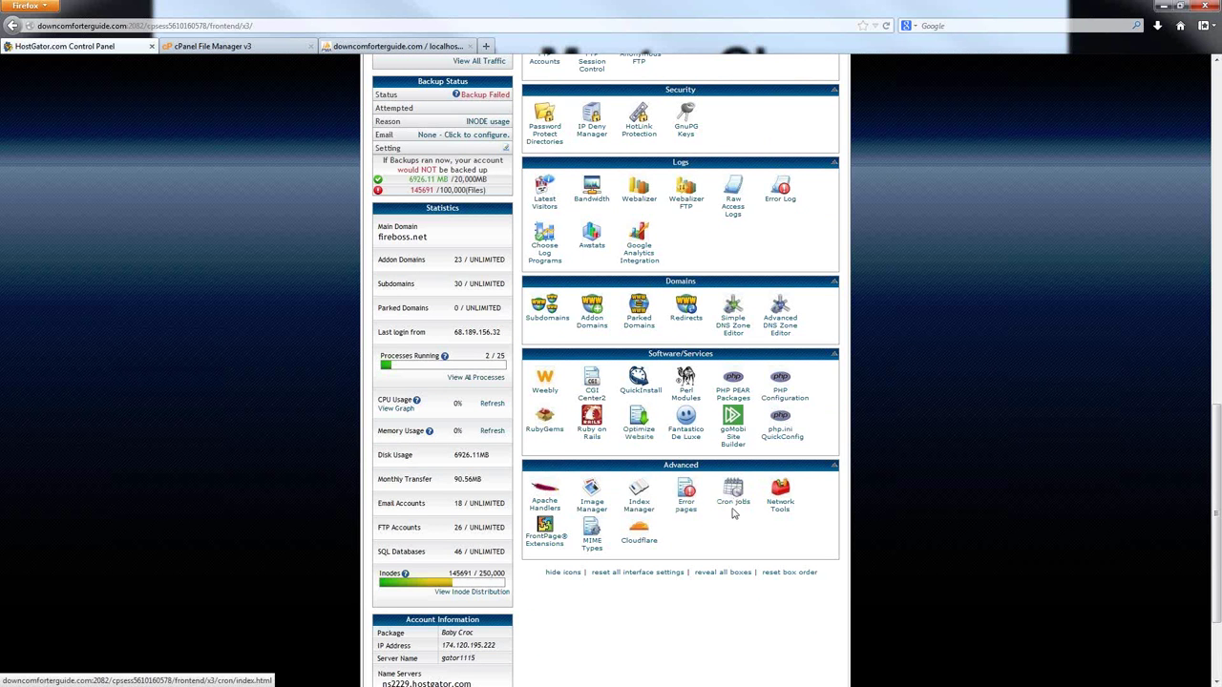
Open Cron Jobs in a new browser tab and switch to it.
{"action": "right_click", "coordinate": [733, 509]}
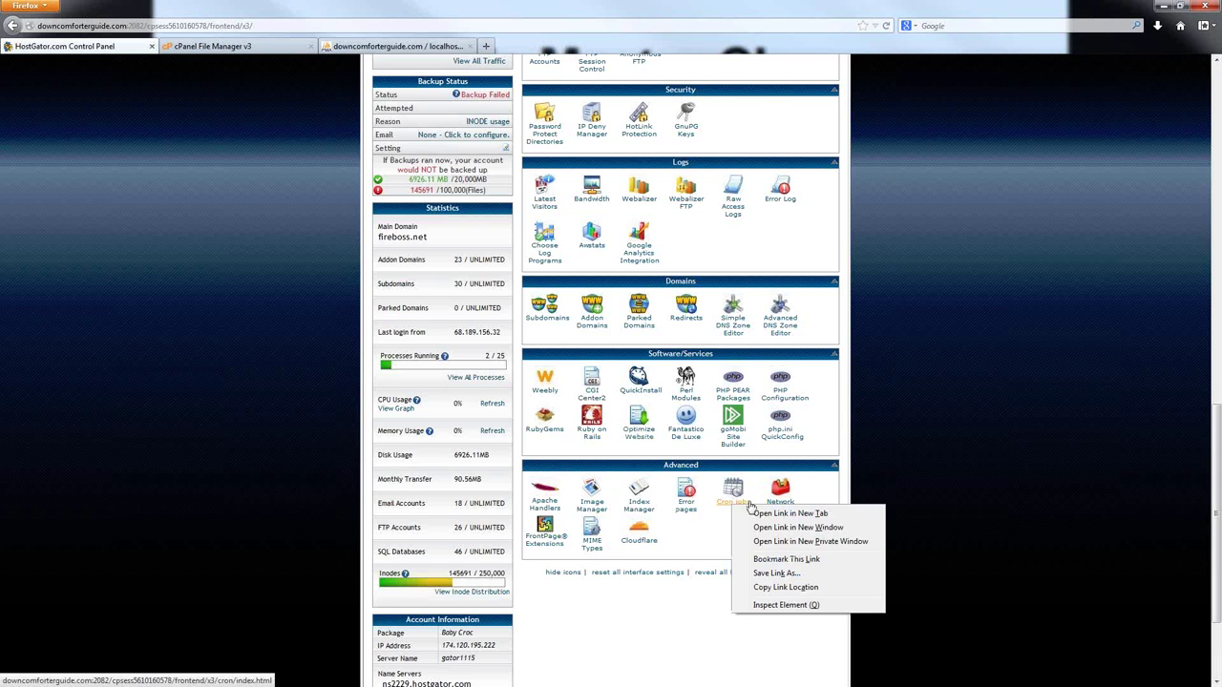
{"action": "left_click", "coordinate": [759, 512]}
{"action": "left_click", "coordinate": [181, 50]}
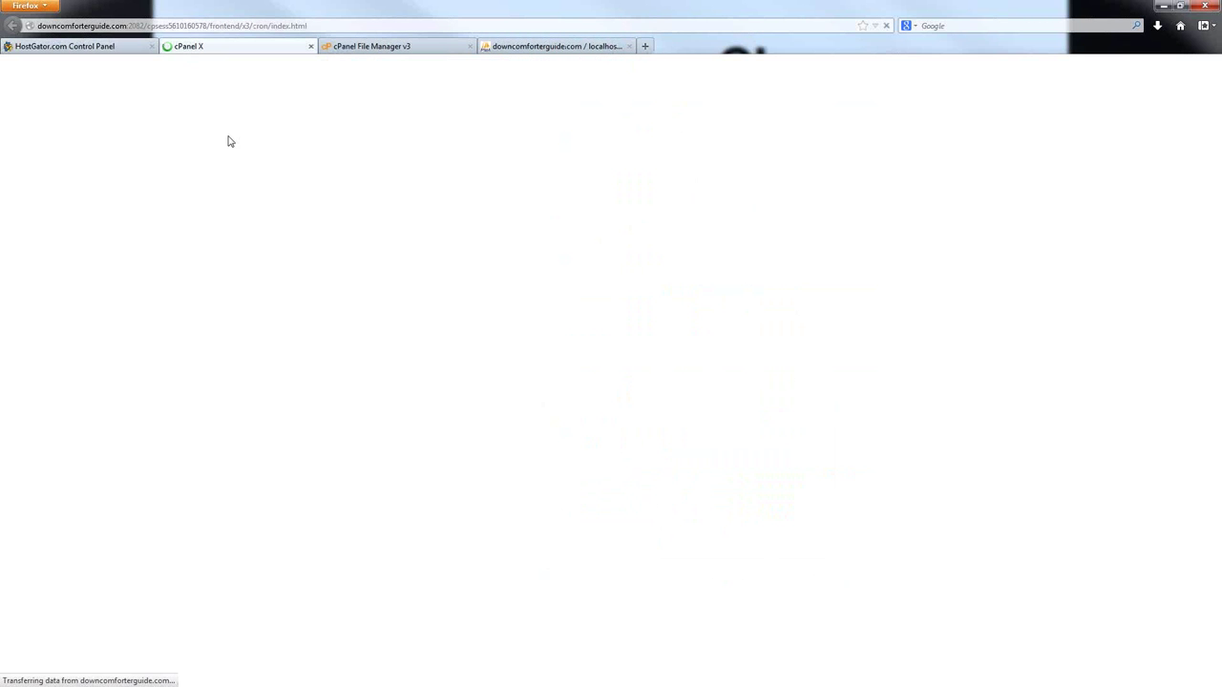
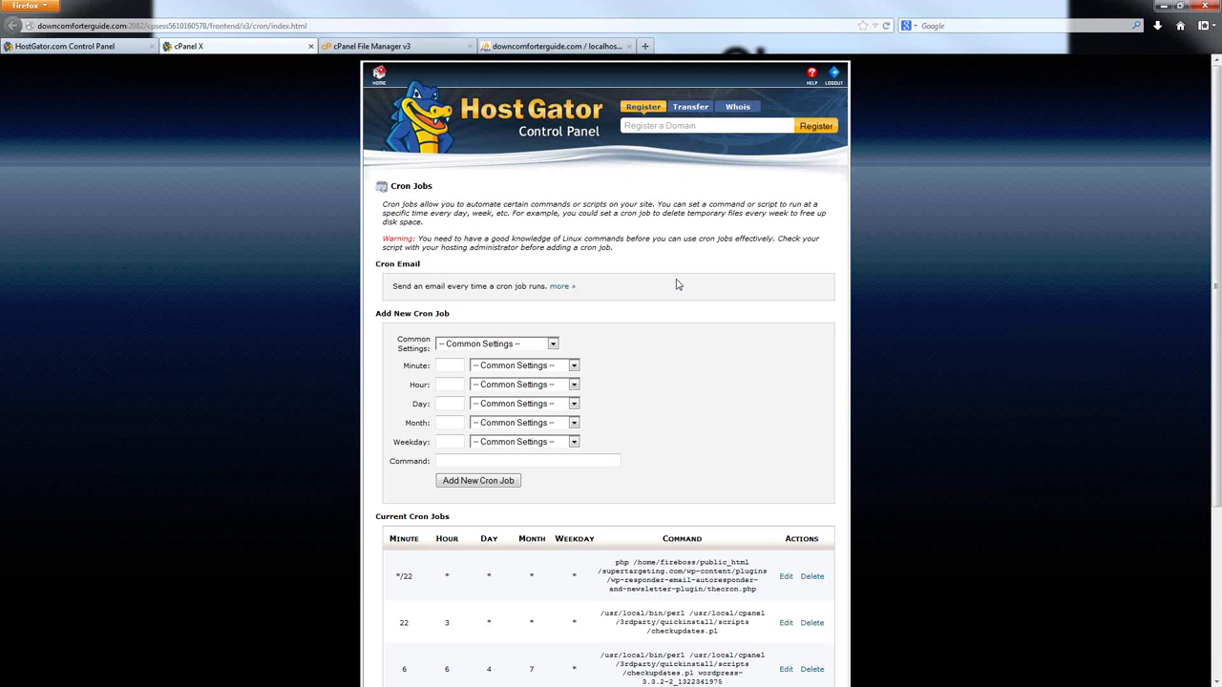
Choose the 'Once an hour (0 * * * *)' preset from the Common Settings list.
{"action": "scroll", "coordinate": [677, 285], "scroll_direction": "down", "scroll_amount": 5}
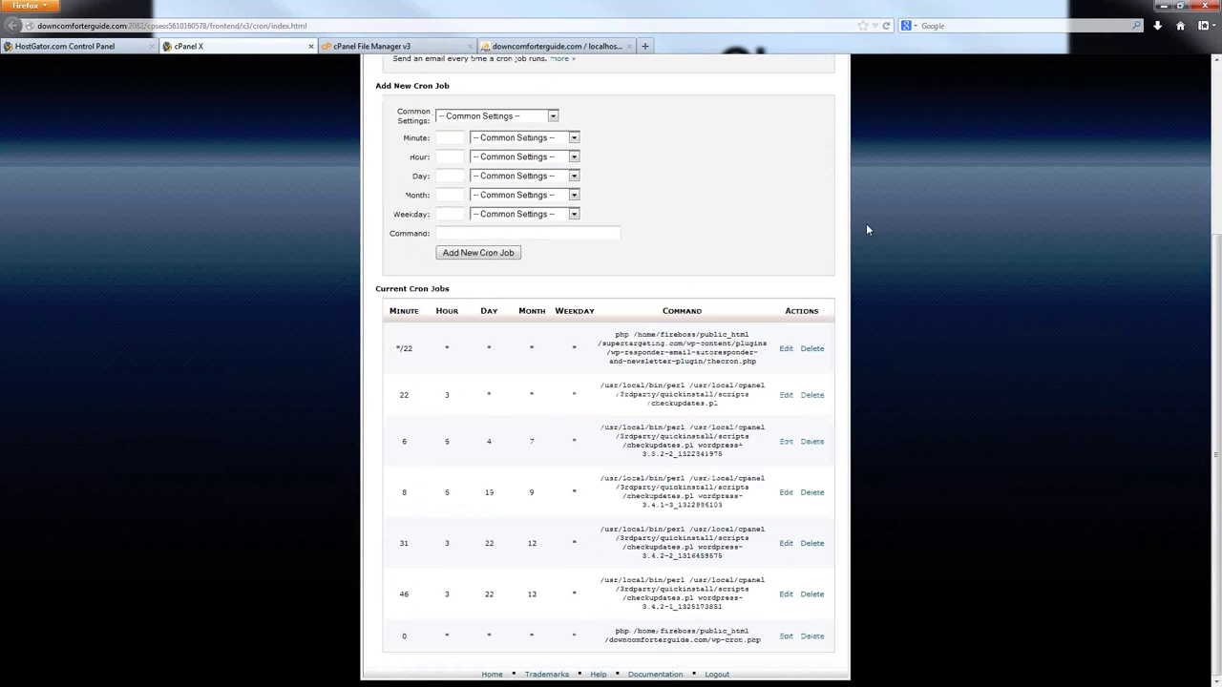
{"action": "scroll", "coordinate": [715, 236], "scroll_direction": "up", "scroll_amount": 3}
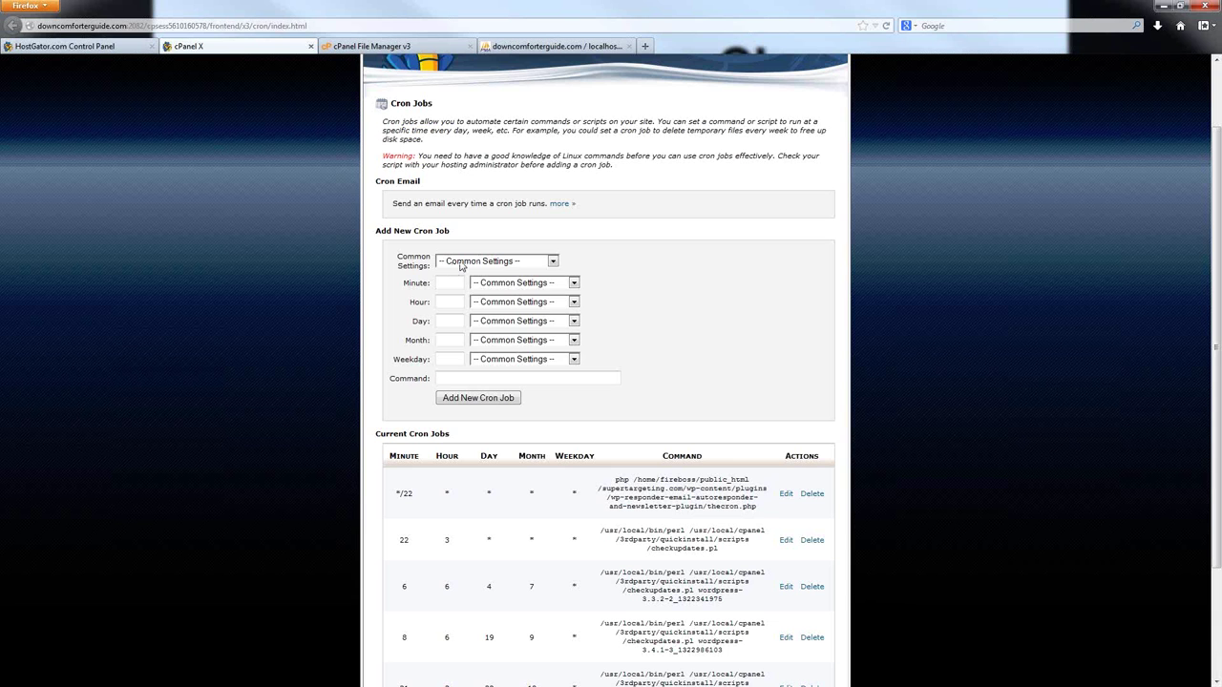
{"action": "left_click", "coordinate": [462, 265]}
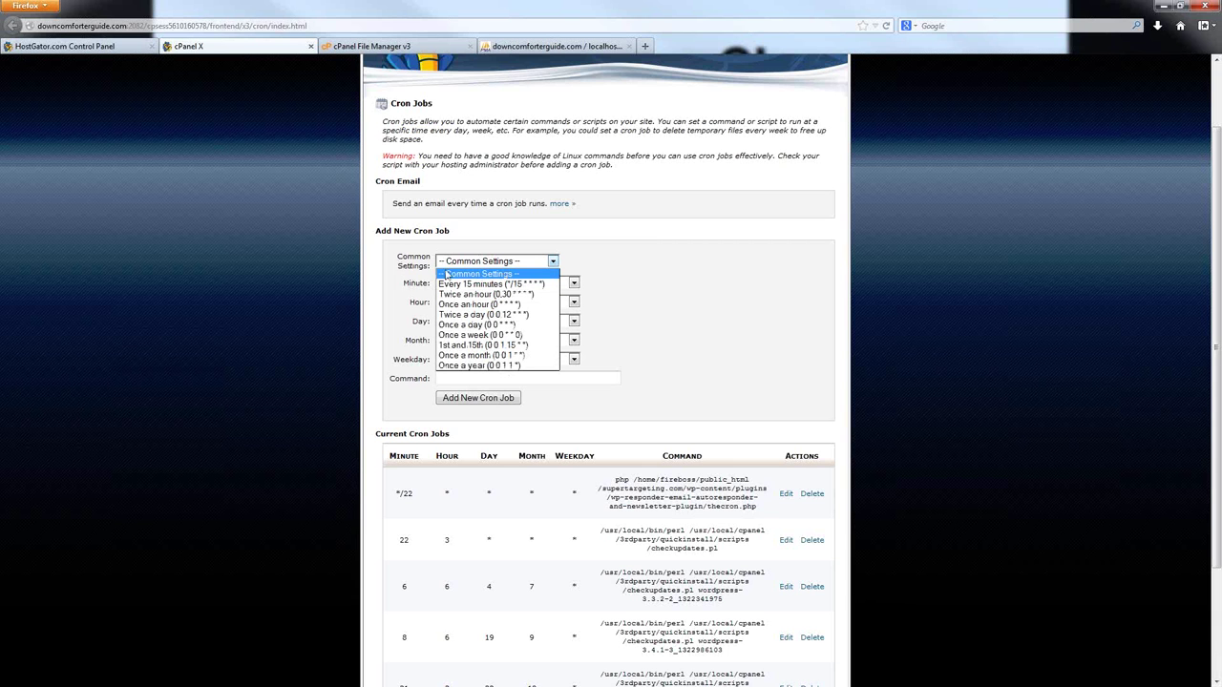
{"action": "left_click", "coordinate": [553, 266]}
{"action": "left_click", "coordinate": [480, 266]}
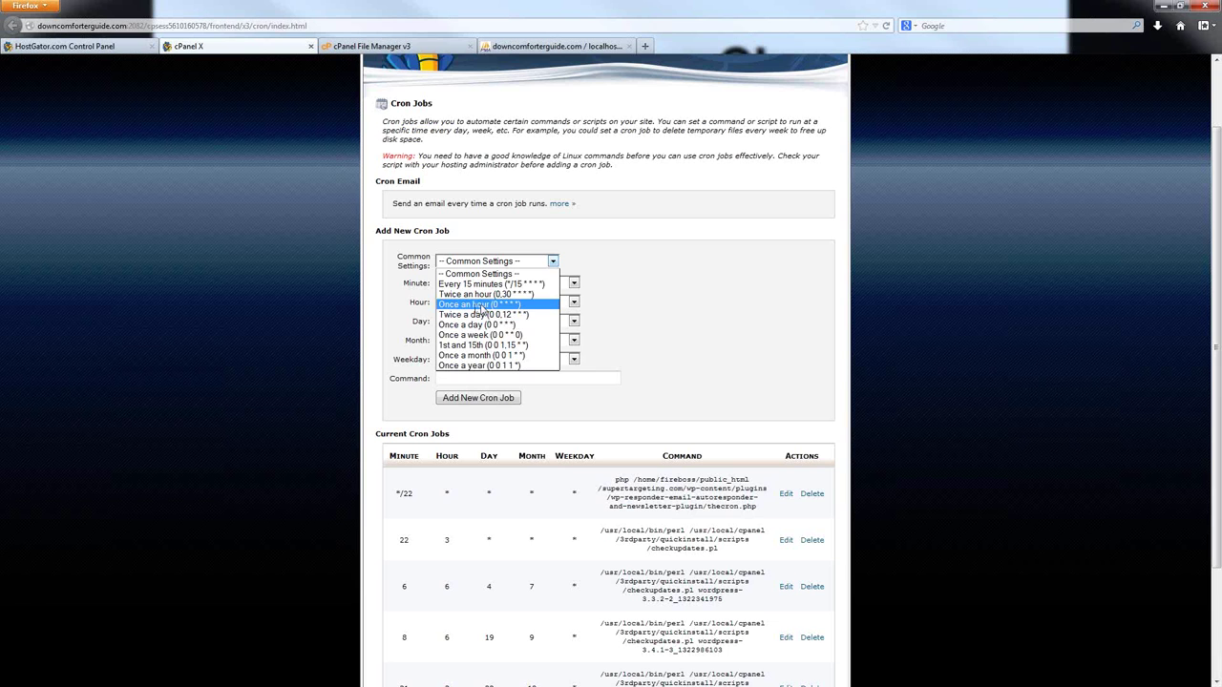
{"action": "left_click", "coordinate": [482, 305]}
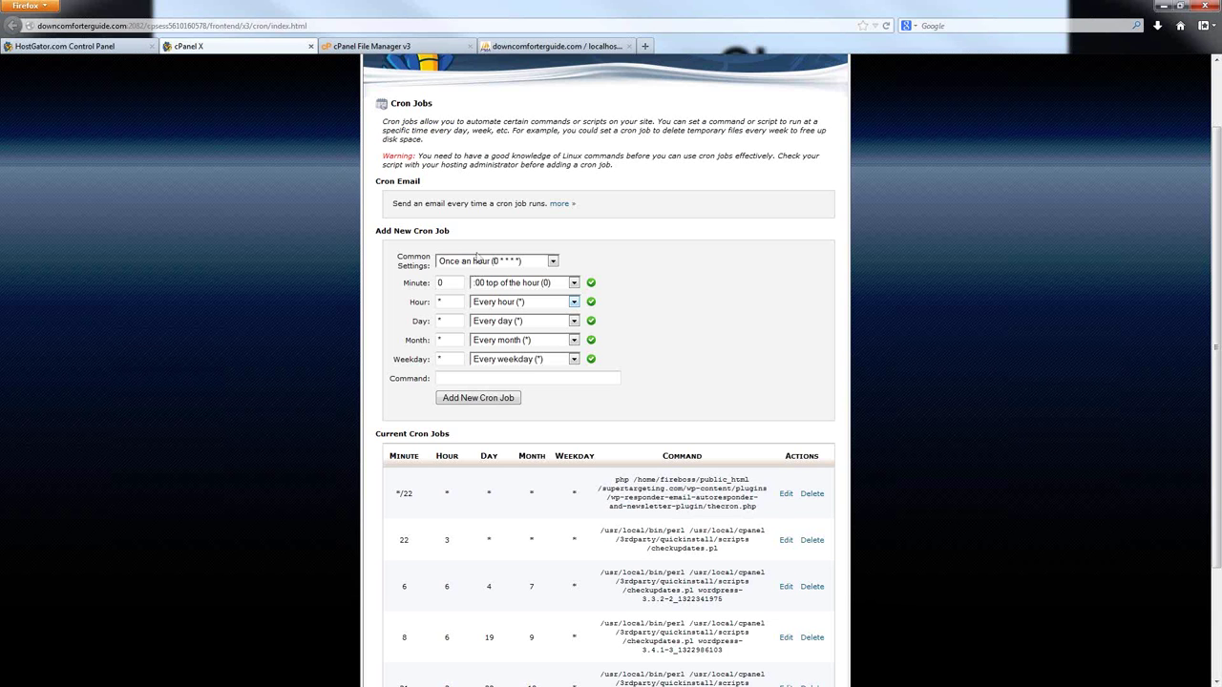
{"action": "left_click", "coordinate": [475, 259]}
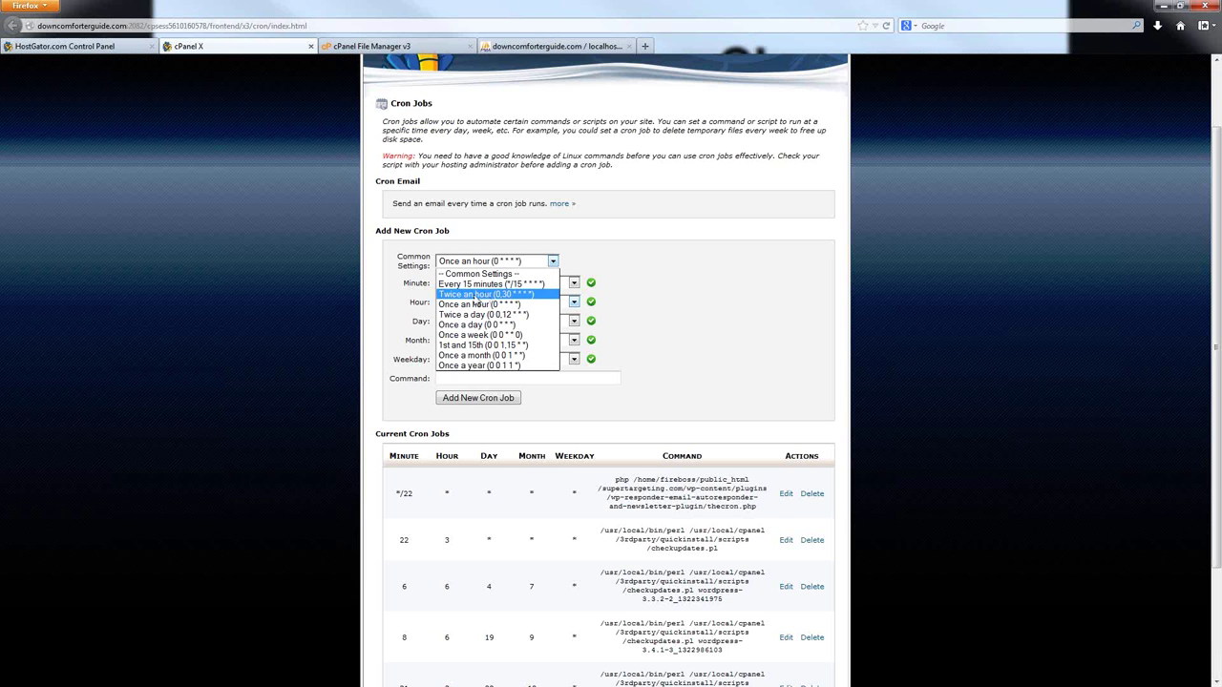
{"action": "left_click", "coordinate": [587, 257]}
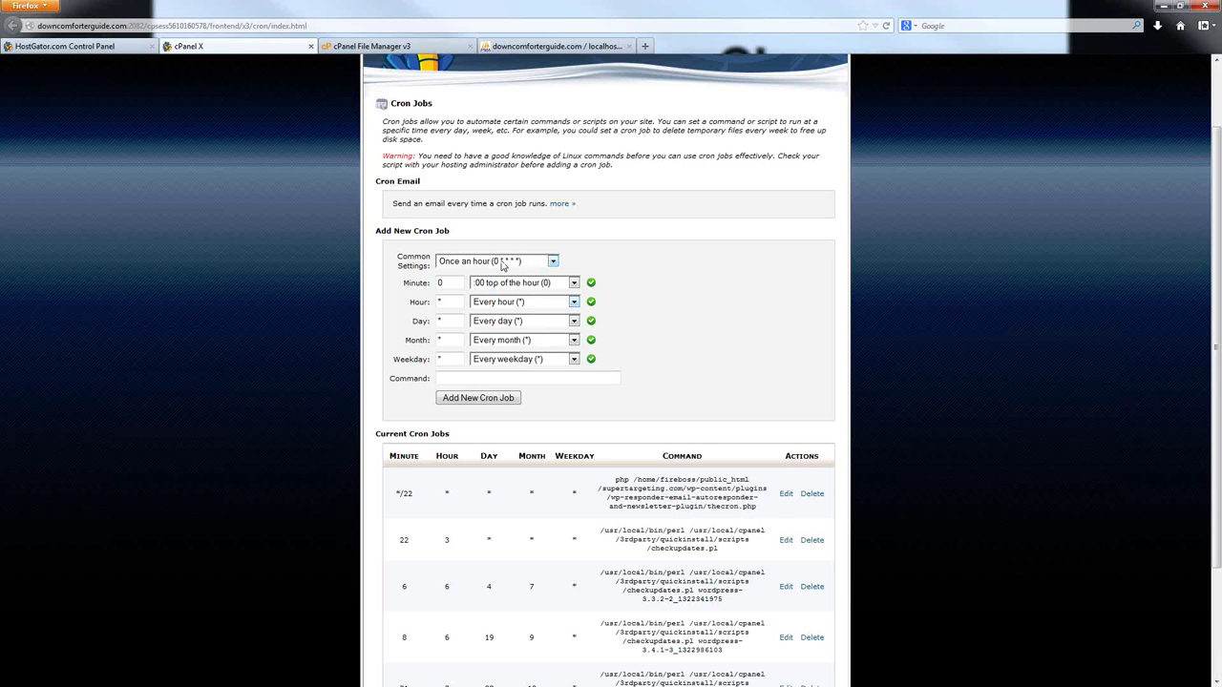
{"action": "left_click", "coordinate": [503, 263]}
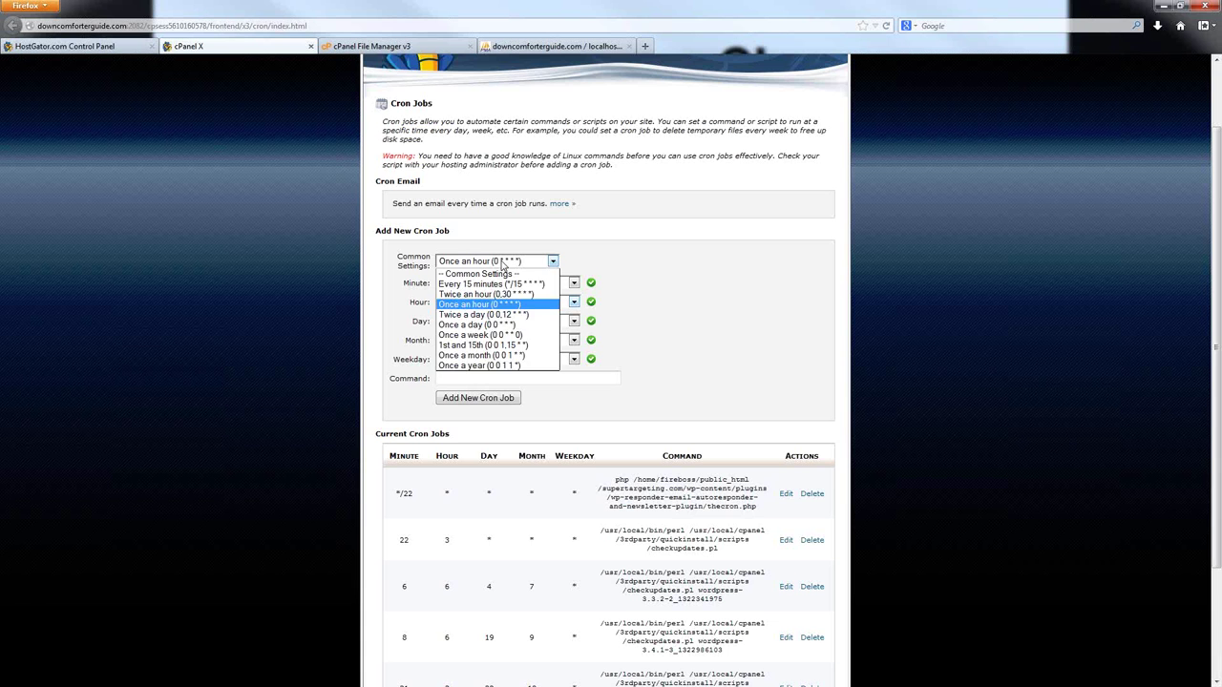
{"action": "left_click", "coordinate": [503, 264]}
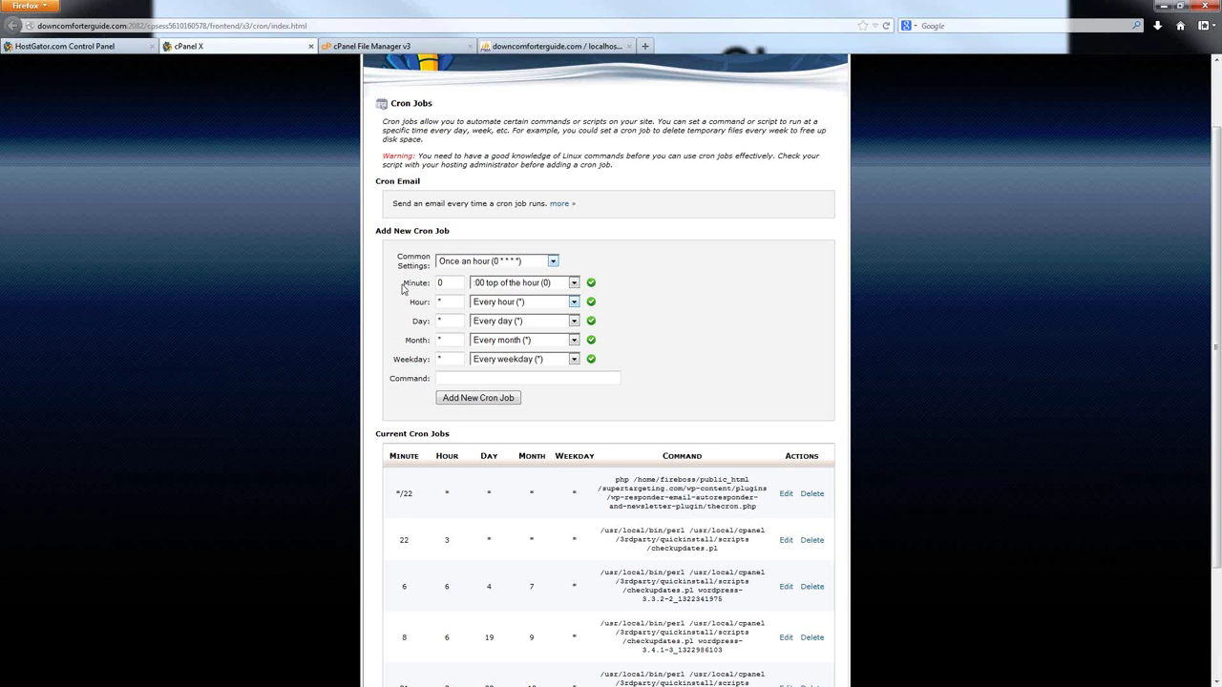
Replace the Minute value 0 with 10 so the job runs at ten past each hour.
{"action": "left_click_drag", "start_coordinate": [404, 287], "coordinate": [435, 286]}
{"action": "left_click", "coordinate": [448, 284]}
{"action": "double_click", "coordinate": [455, 287]}
{"action": "left_click", "coordinate": [423, 278]}
{"action": "type", "text": "0"}
{"action": "type", "text": "1"}
{"action": "left_click_drag", "start_coordinate": [457, 282], "coordinate": [429, 283]}
Try the 'Every 15 minutes (*/15)' minute option and examine its */15 value.
{"action": "left_click", "coordinate": [487, 282]}
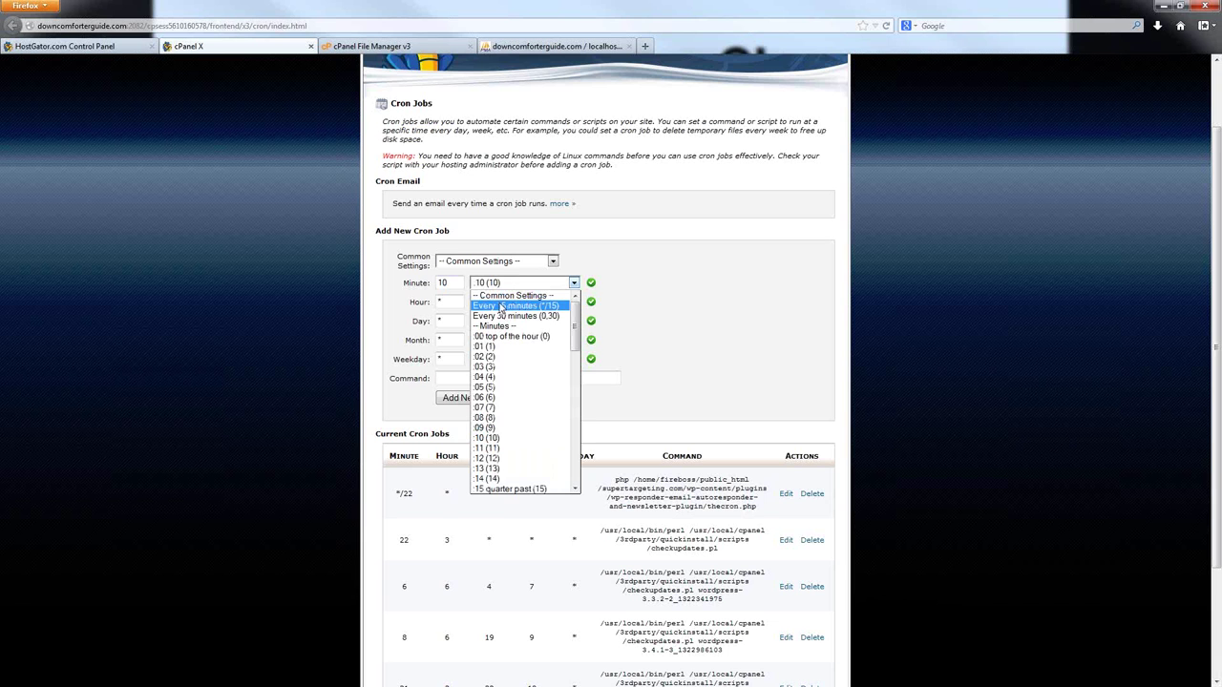
{"action": "left_click", "coordinate": [496, 305]}
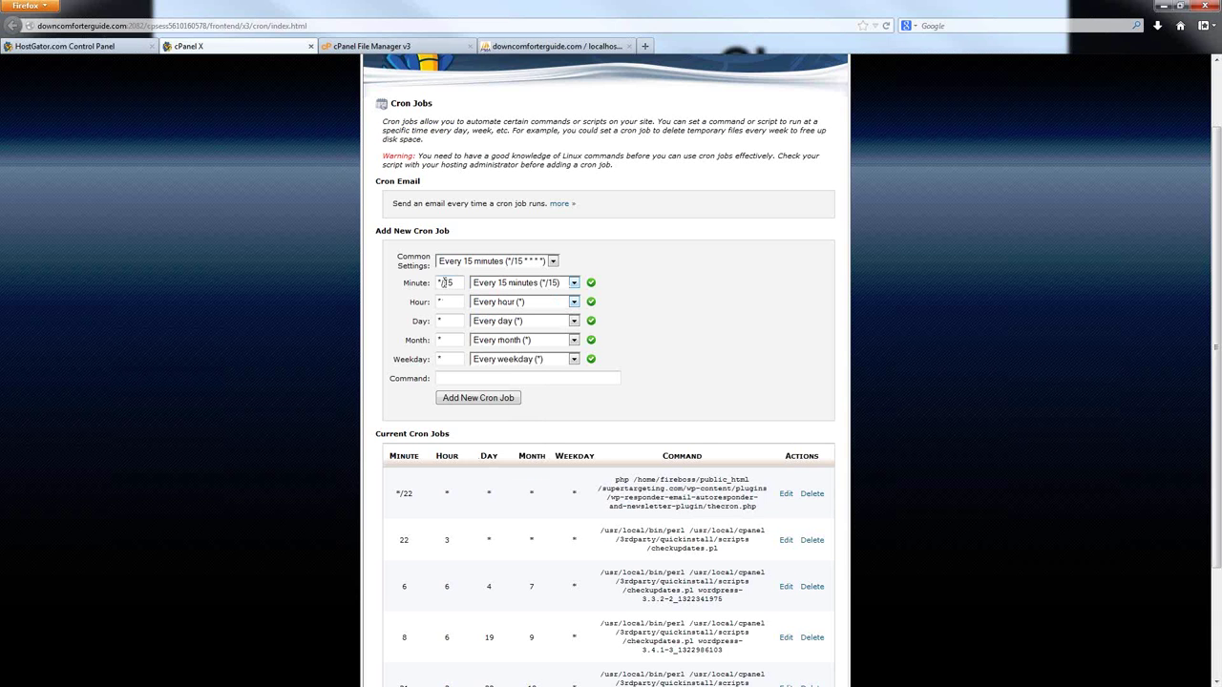
{"action": "left_click_drag", "start_coordinate": [443, 283], "coordinate": [438, 283]}
{"action": "left_click", "coordinate": [449, 283]}
Set the Minute back to ':00 top of the hour (0)'.
{"action": "left_click", "coordinate": [503, 286]}
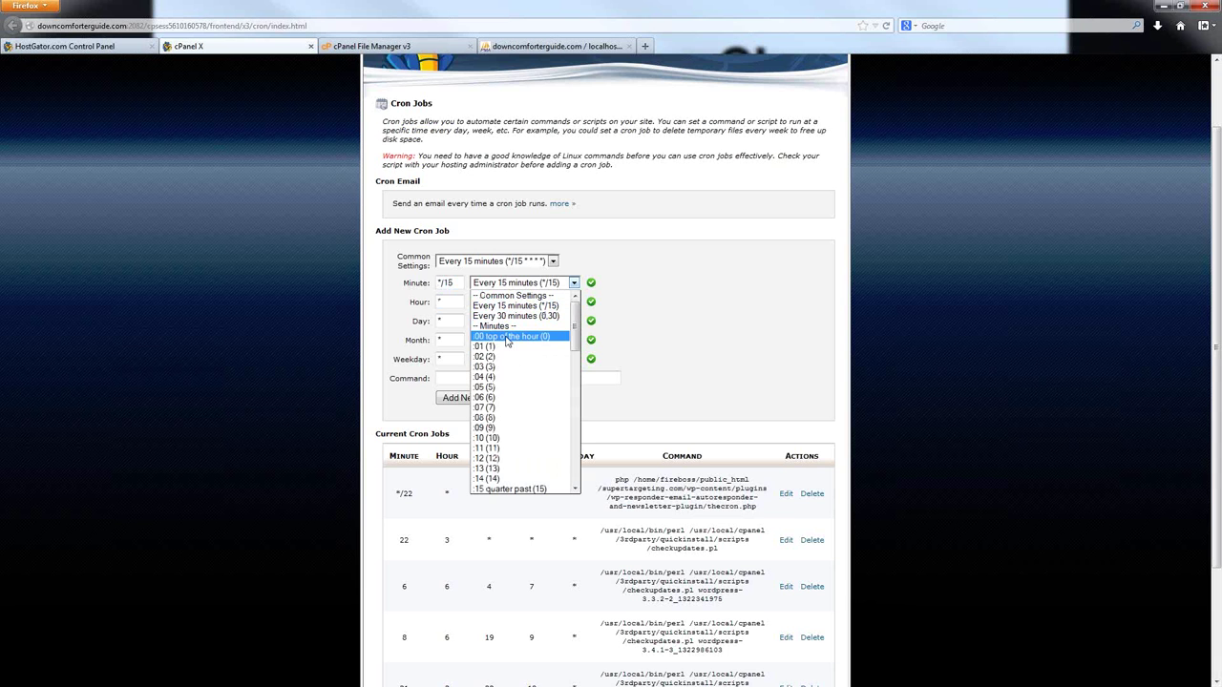
{"action": "scroll", "coordinate": [509, 344], "scroll_direction": "down", "scroll_amount": 14}
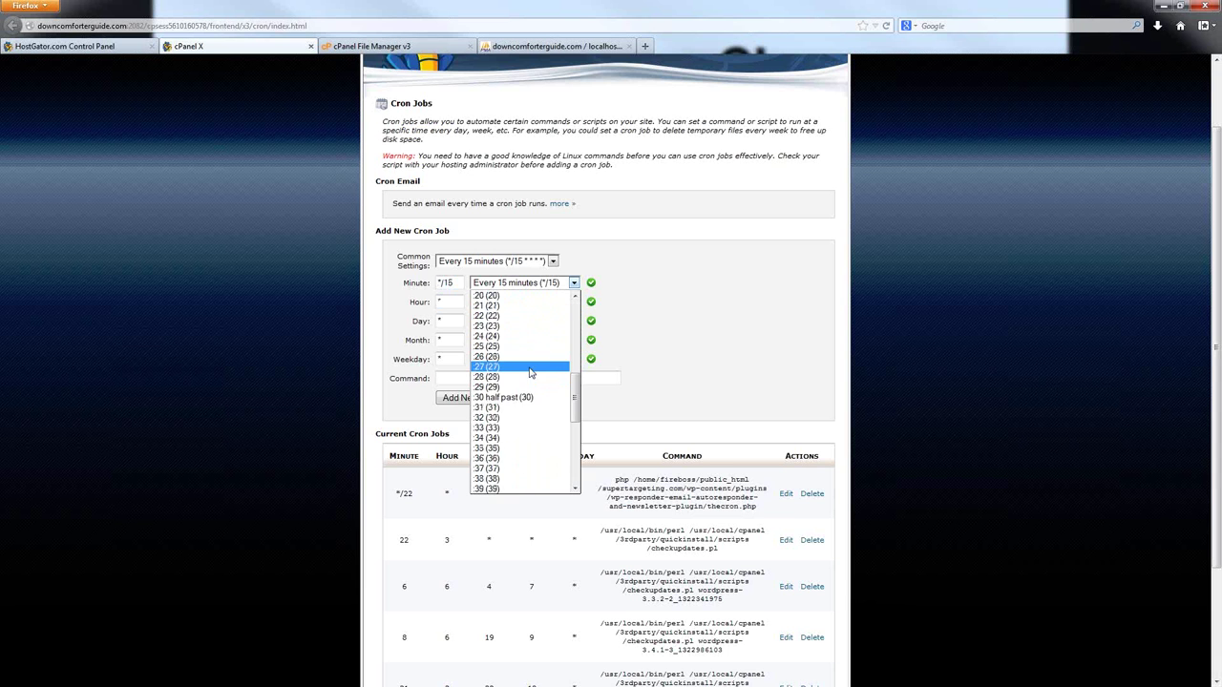
{"action": "scroll", "coordinate": [511, 431], "scroll_direction": "up", "scroll_amount": 14}
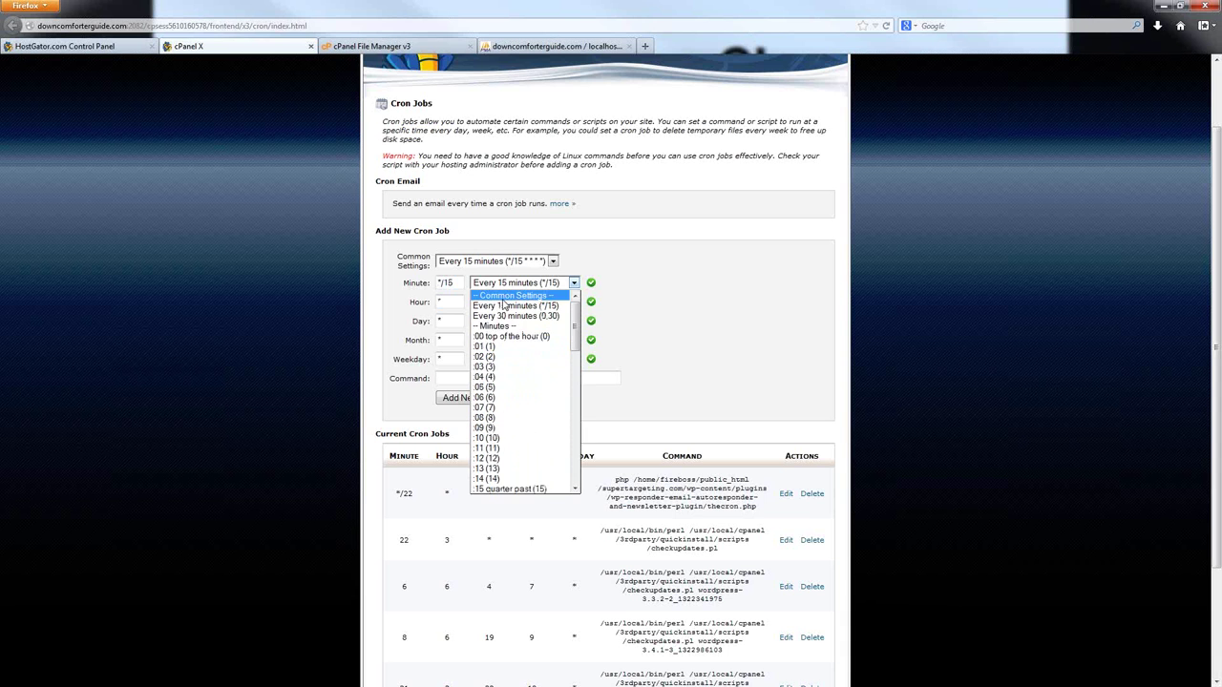
{"action": "left_click", "coordinate": [489, 338]}
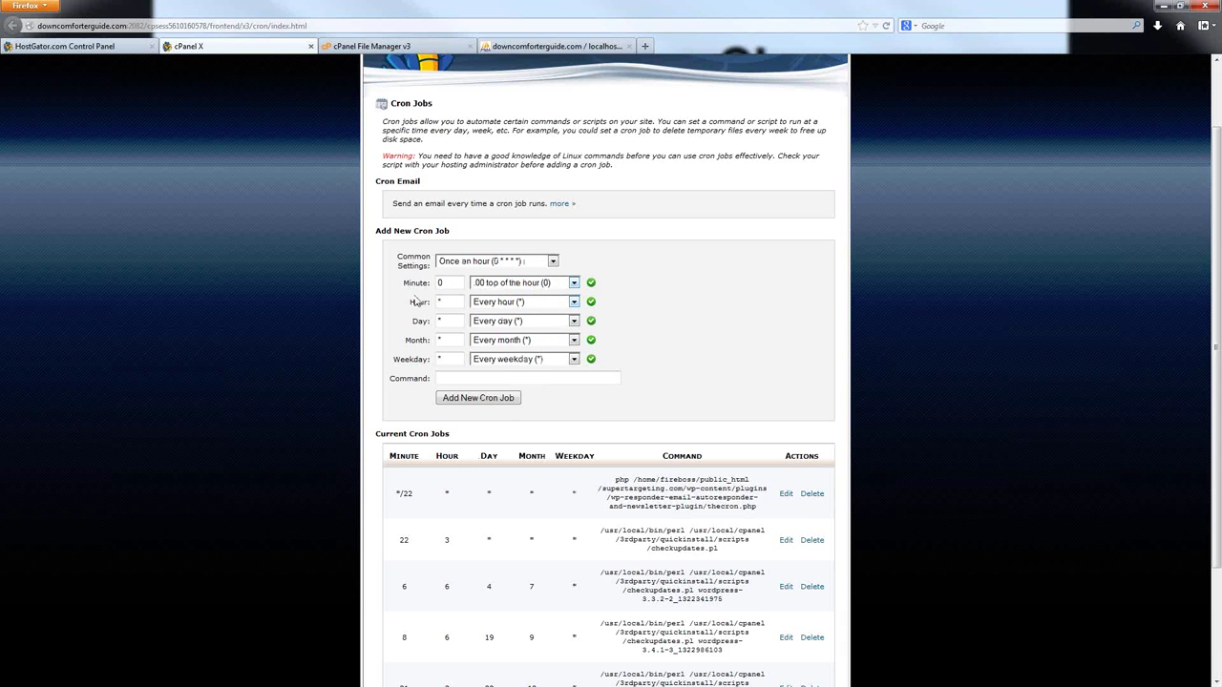
{"action": "left_click", "coordinate": [503, 304]}
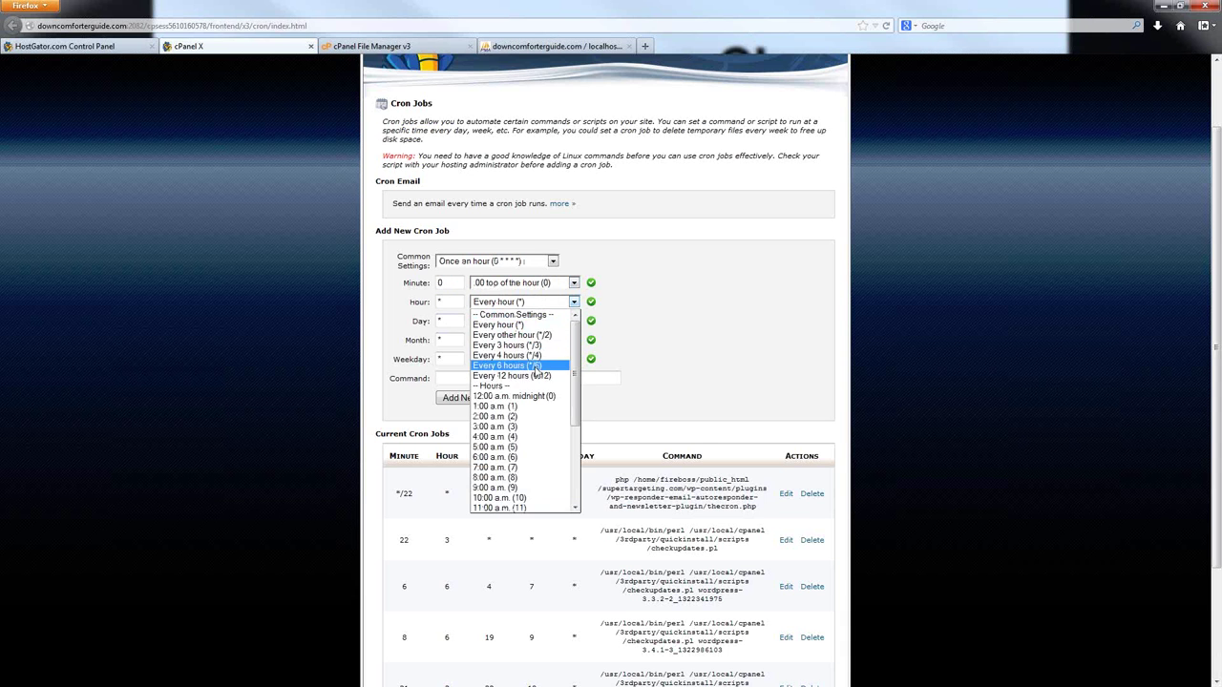
{"action": "left_click", "coordinate": [497, 325]}
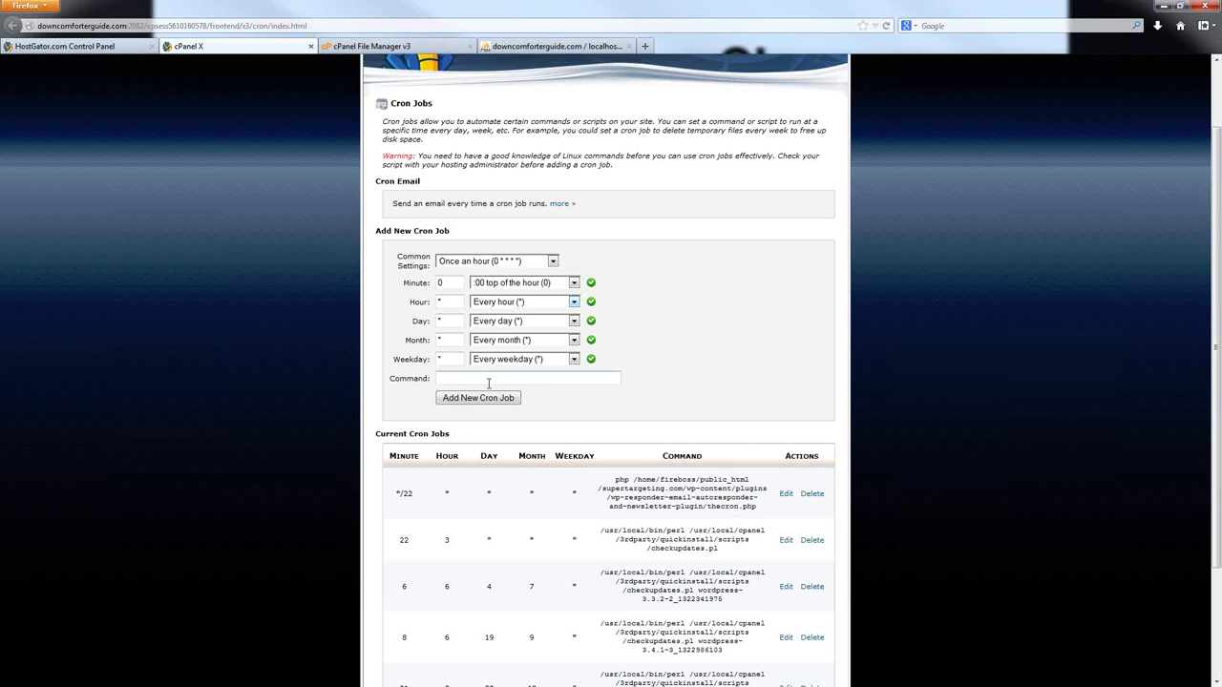
{"action": "left_click", "coordinate": [461, 380]}
{"action": "left_click", "coordinate": [506, 287]}
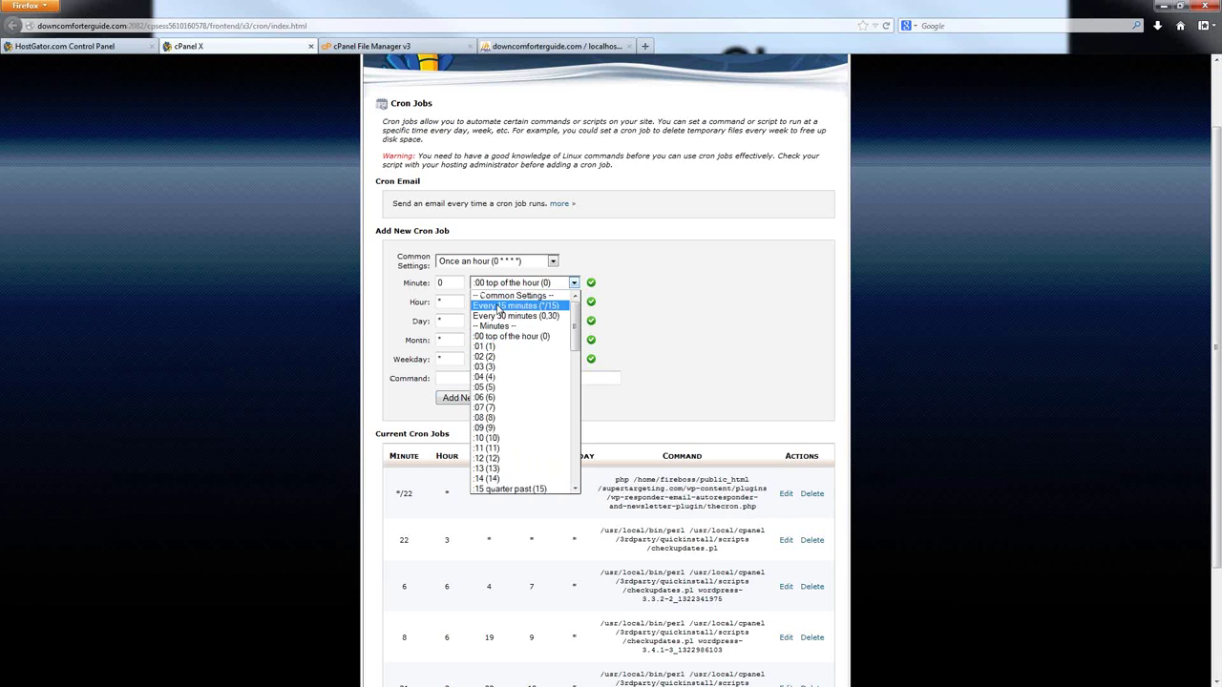
{"action": "left_click", "coordinate": [498, 305]}
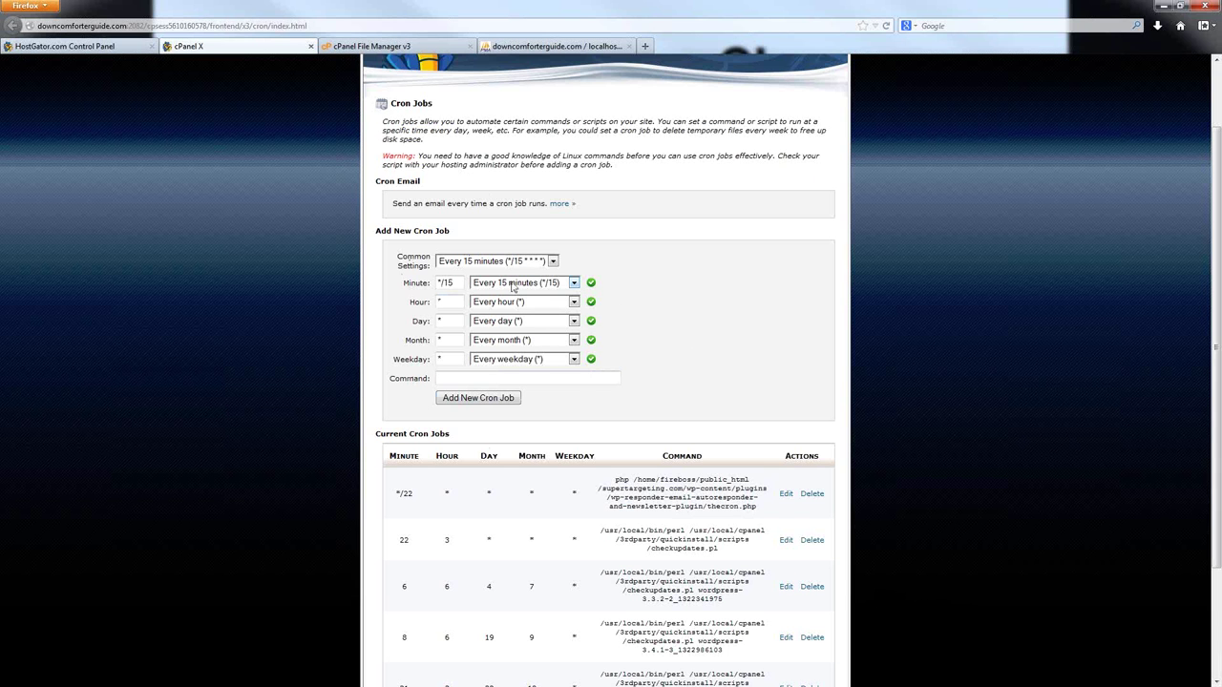
{"action": "left_click", "coordinate": [514, 287]}
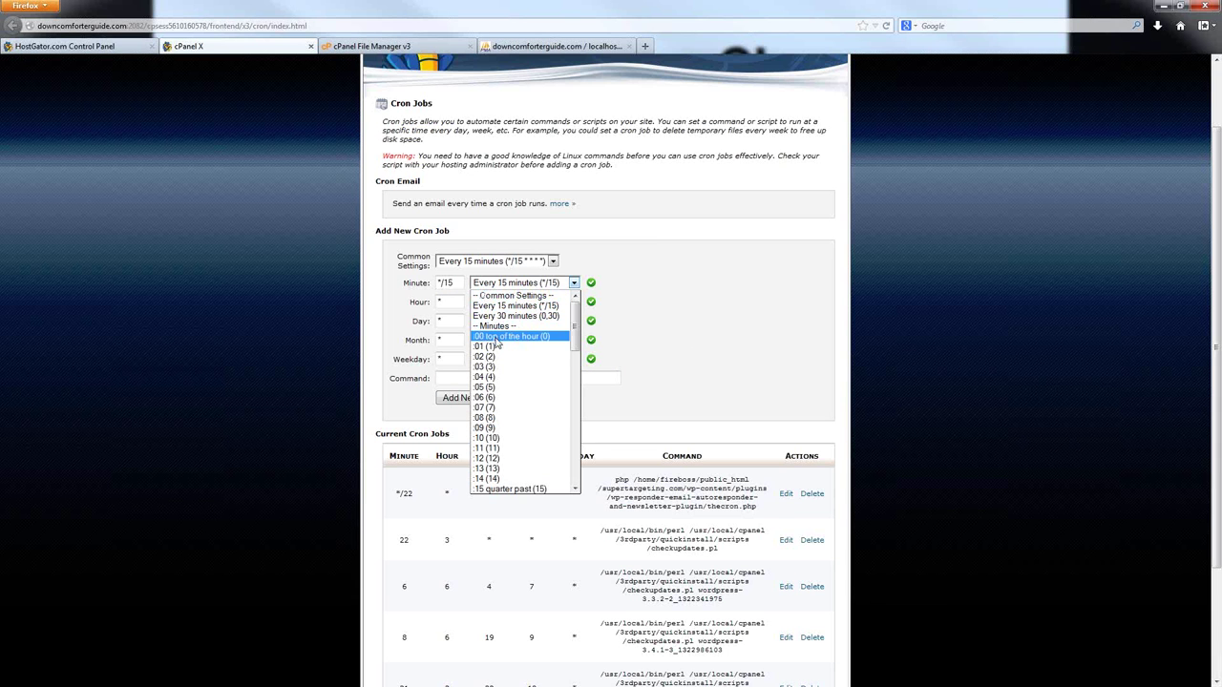
{"action": "left_click", "coordinate": [499, 306]}
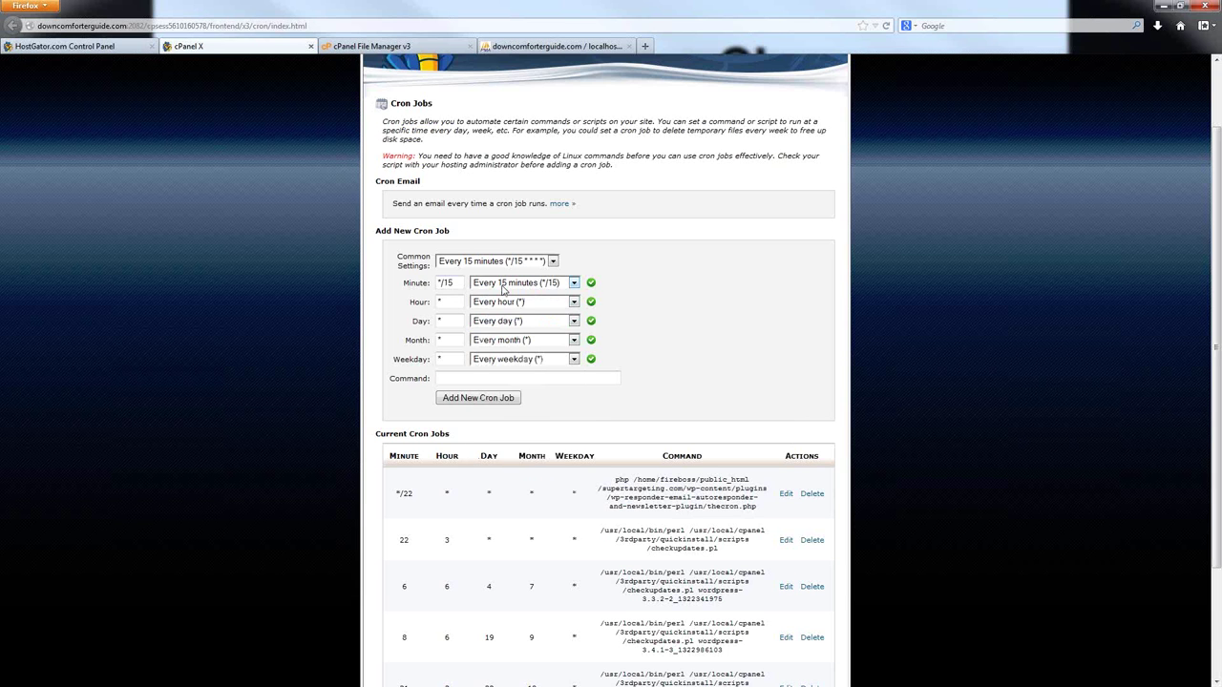
{"action": "left_click", "coordinate": [503, 286]}
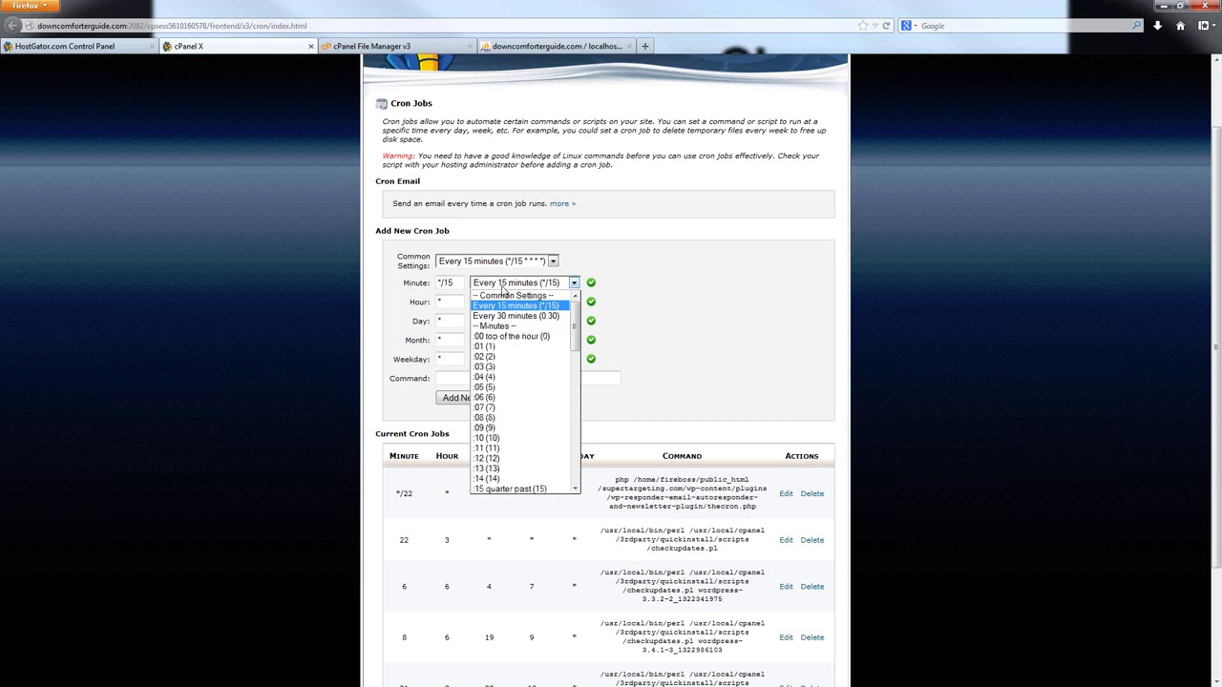
{"action": "left_click", "coordinate": [503, 289]}
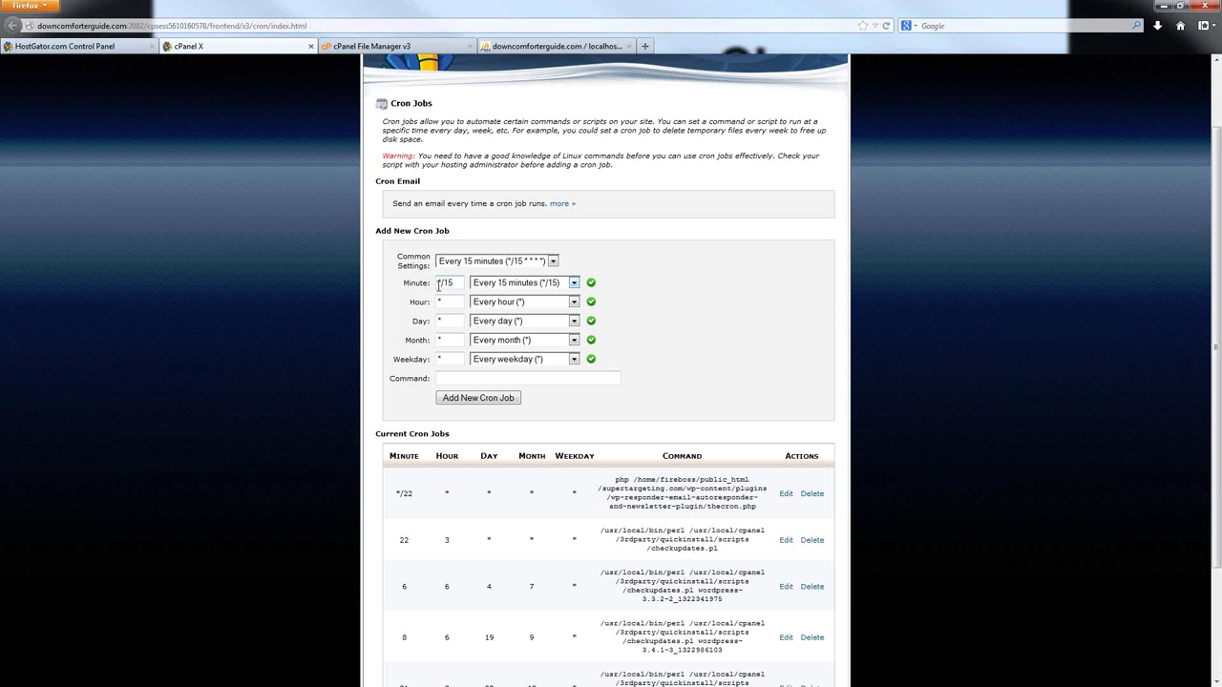
Set the Minute to ':00 top of the hour (0)' and start the command with 'php'.
{"action": "left_click", "coordinate": [524, 285]}
{"action": "left_click", "coordinate": [497, 336]}
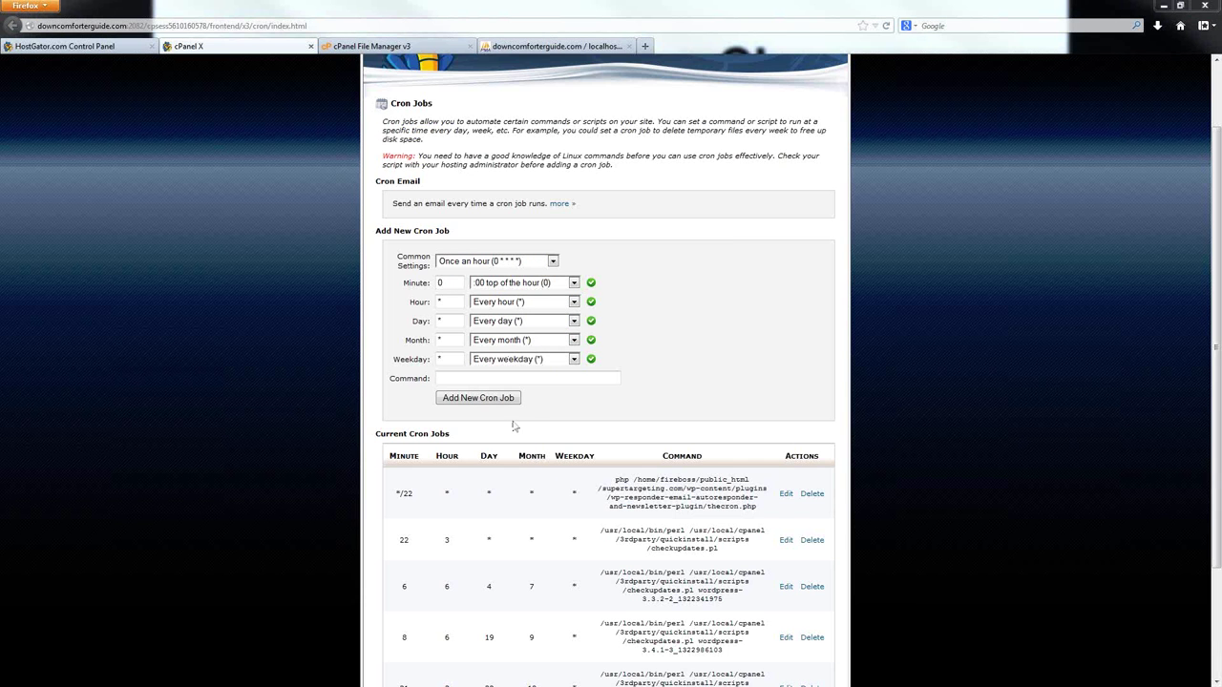
{"action": "left_click", "coordinate": [445, 378]}
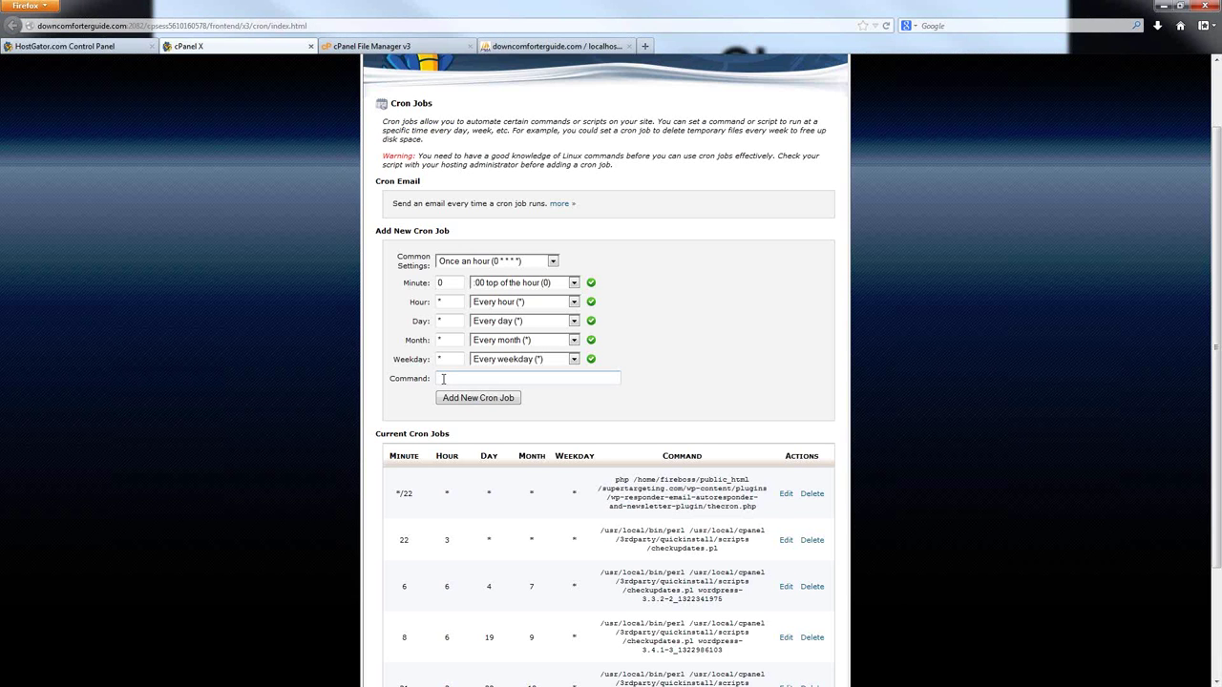
{"action": "type", "text": "php"}
Copy the Home Directory path from Account Information on the main control panel page.
{"action": "left_click", "coordinate": [110, 49]}
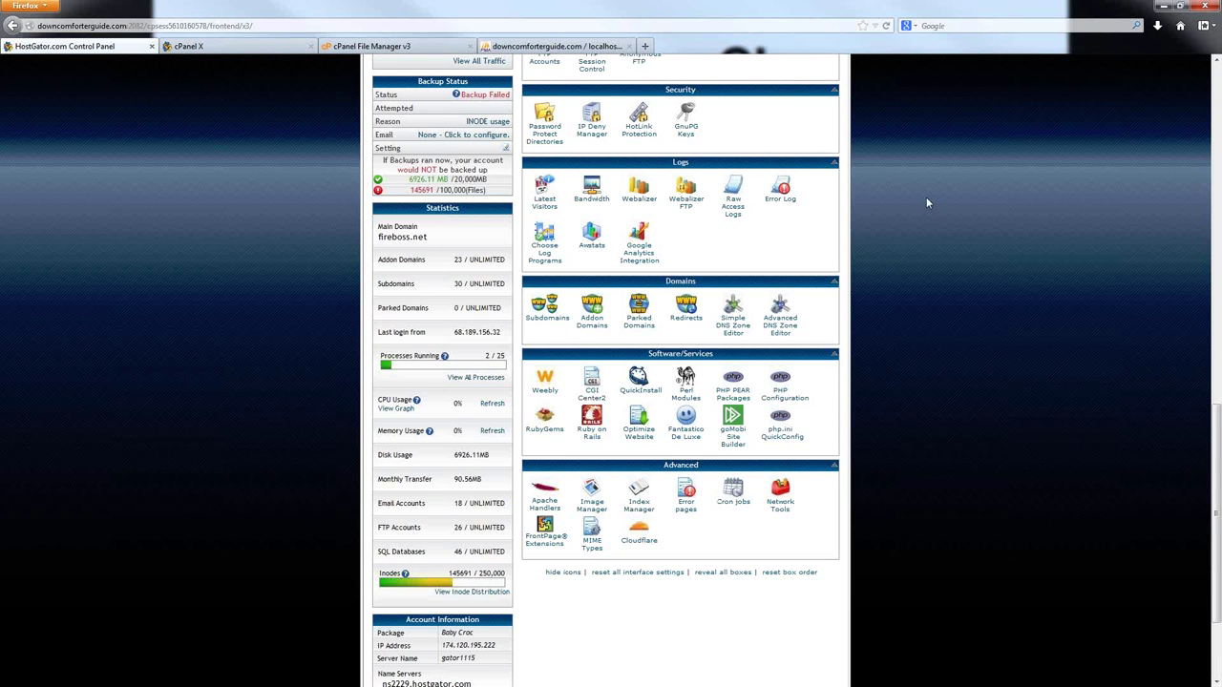
{"action": "scroll", "coordinate": [926, 200], "scroll_direction": "down", "scroll_amount": 3}
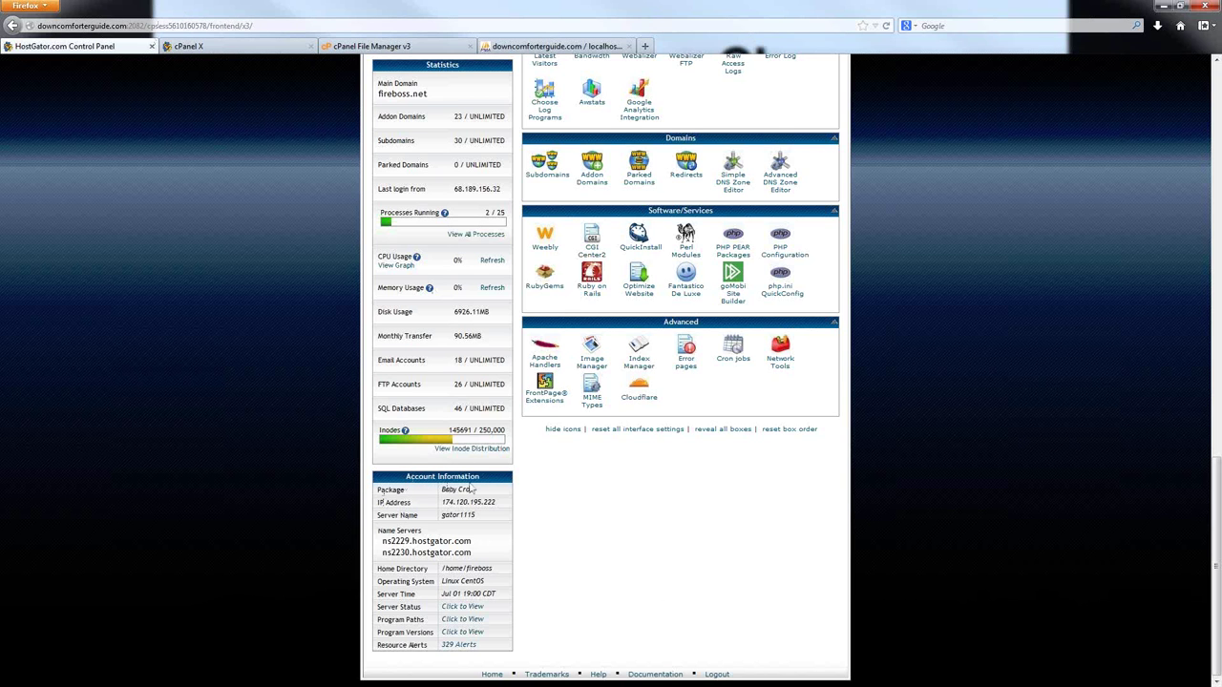
{"action": "left_click_drag", "start_coordinate": [378, 571], "coordinate": [502, 572]}
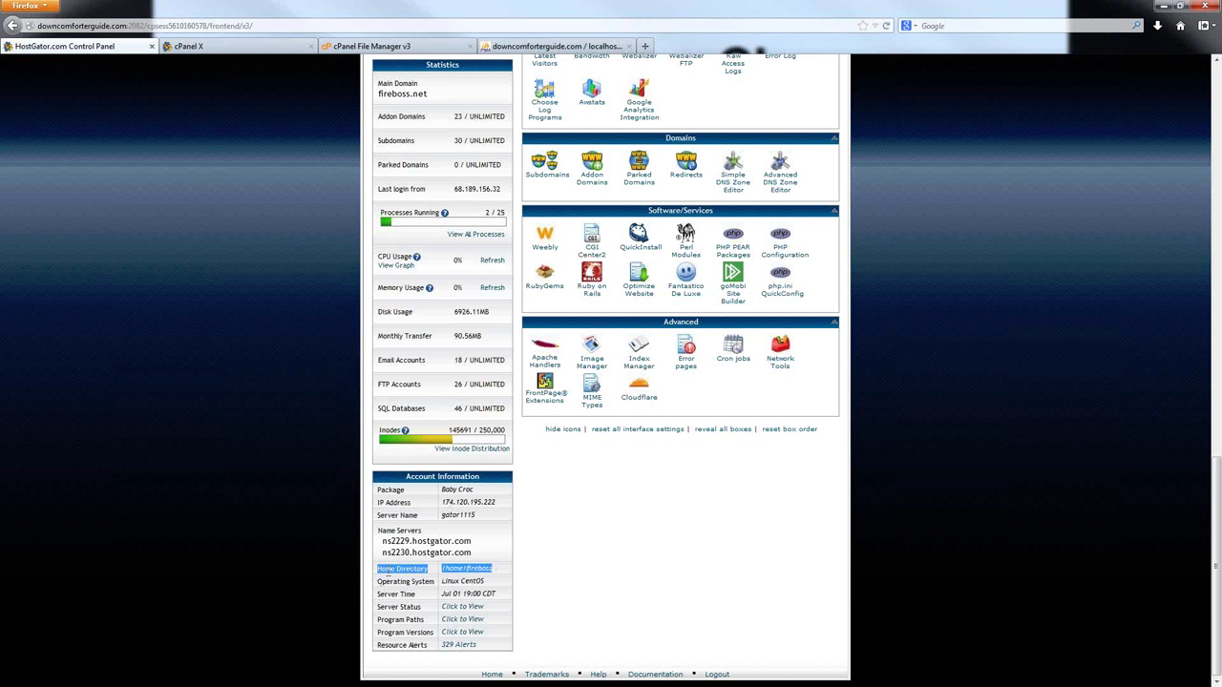
{"action": "left_click", "coordinate": [504, 574]}
{"action": "left_click_drag", "start_coordinate": [503, 574], "coordinate": [436, 576]}
{"action": "right_click", "coordinate": [466, 564]}
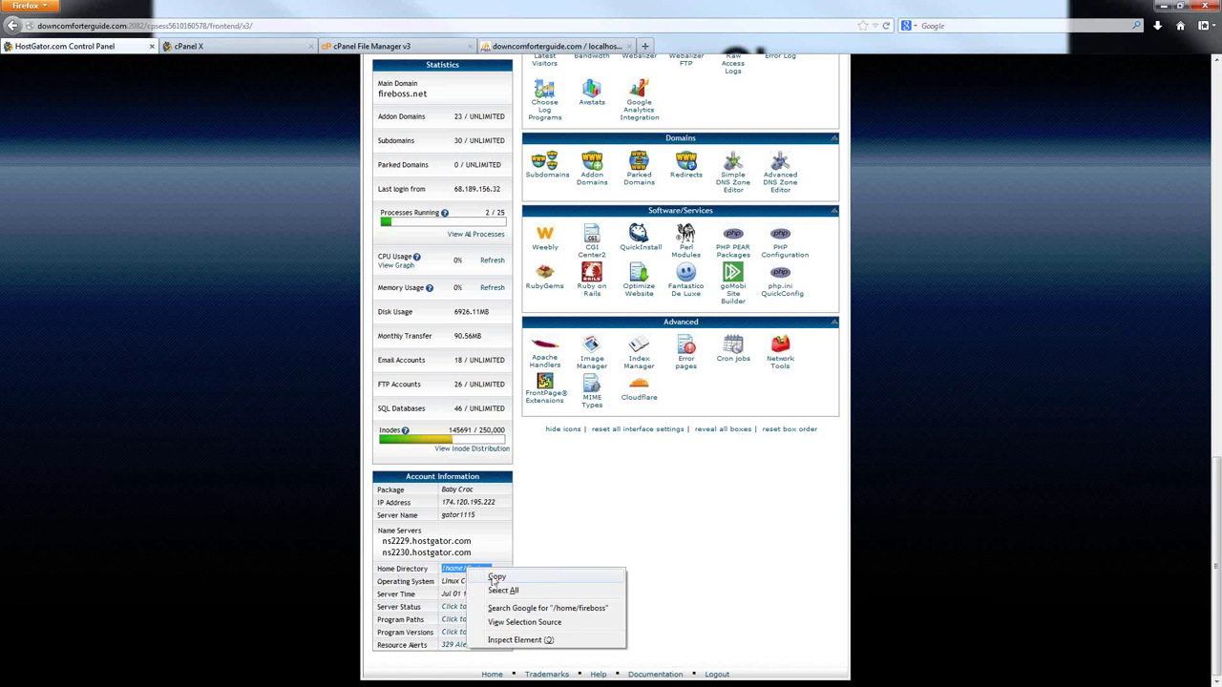
{"action": "left_click", "coordinate": [494, 575]}
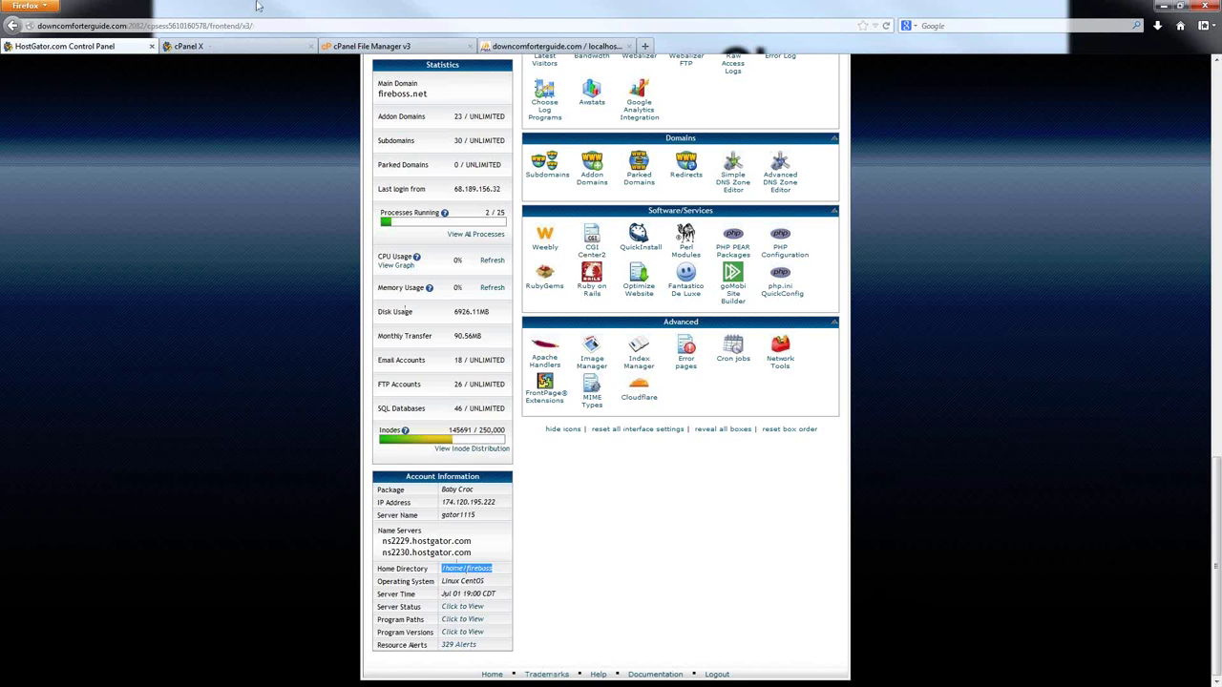
{"action": "left_click", "coordinate": [191, 50]}
Paste the home directory path after 'php' and append public_html/wp-cron.php to the command.
{"action": "left_click", "coordinate": [468, 379]}
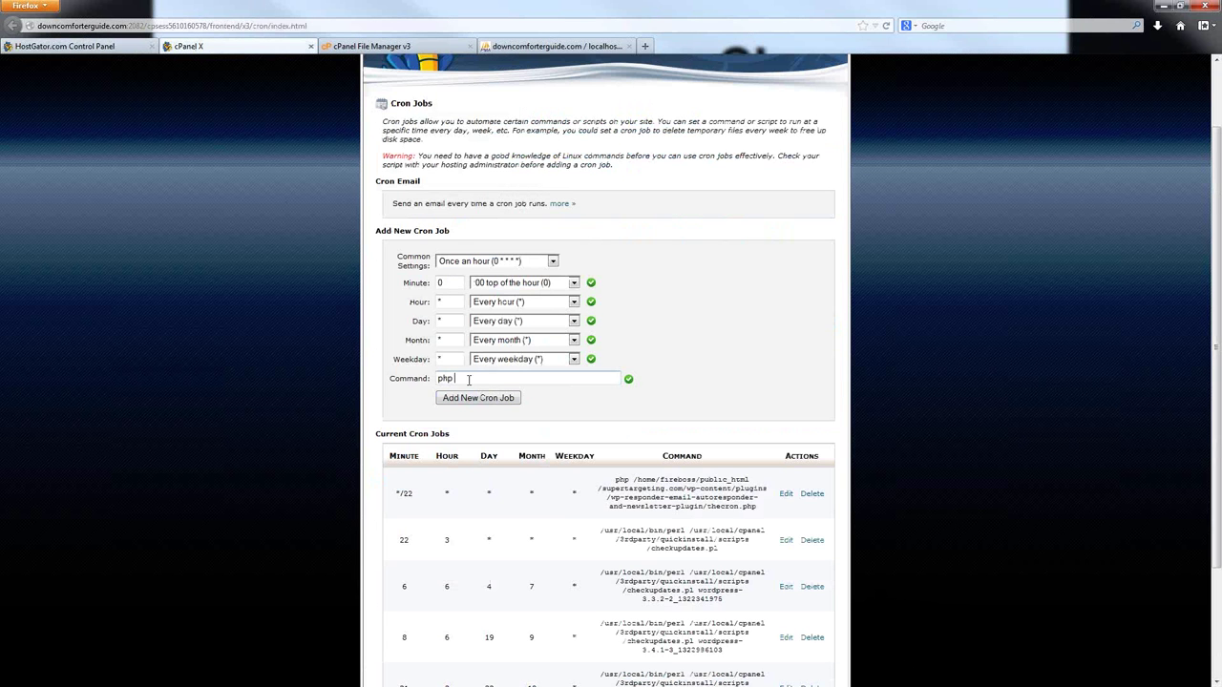
{"action": "key", "text": "ctrl+v"}
{"action": "type", "text": "public_html"}
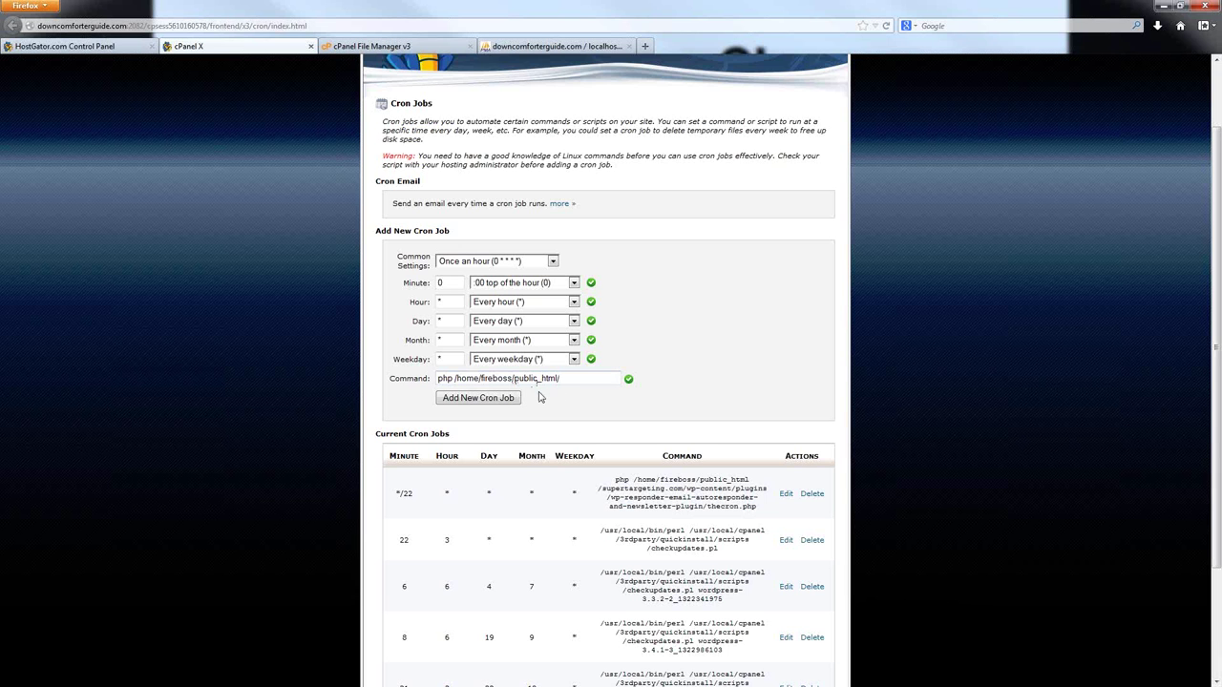
{"action": "type", "text": "wp-a"}
{"action": "type", "text": "ron.p"}
{"action": "type", "text": "hp"}
{"action": "left_click_drag", "start_coordinate": [616, 379], "coordinate": [558, 380]}
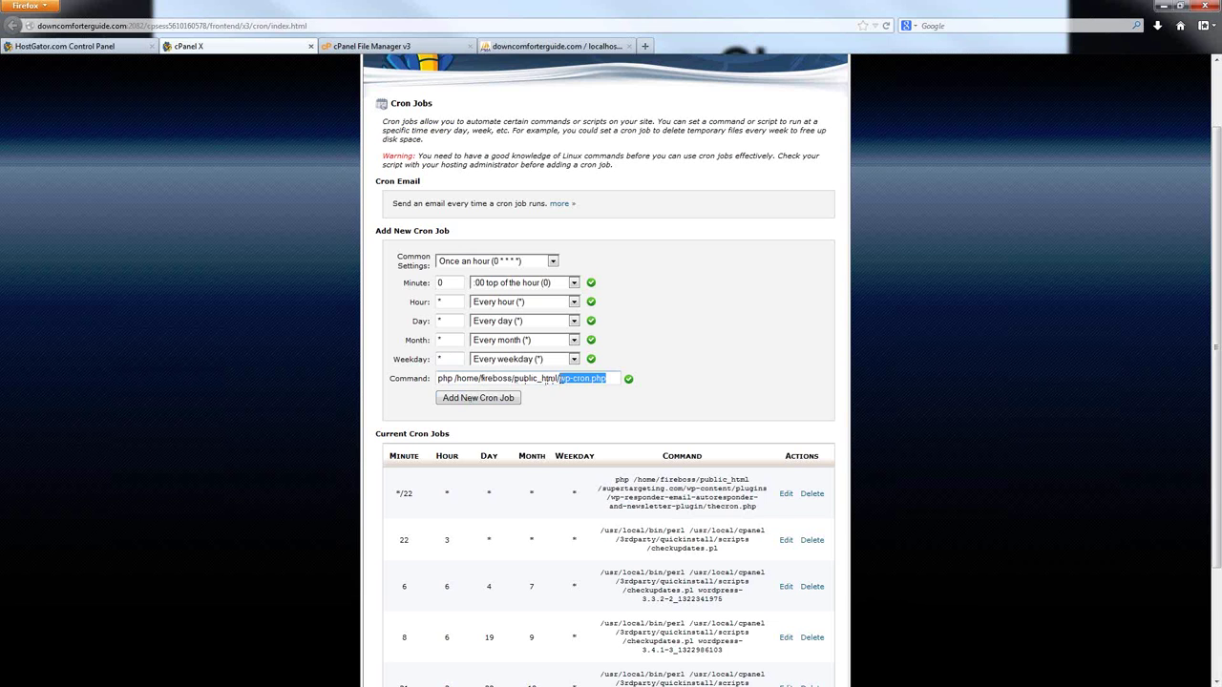
{"action": "key", "text": "Left"}
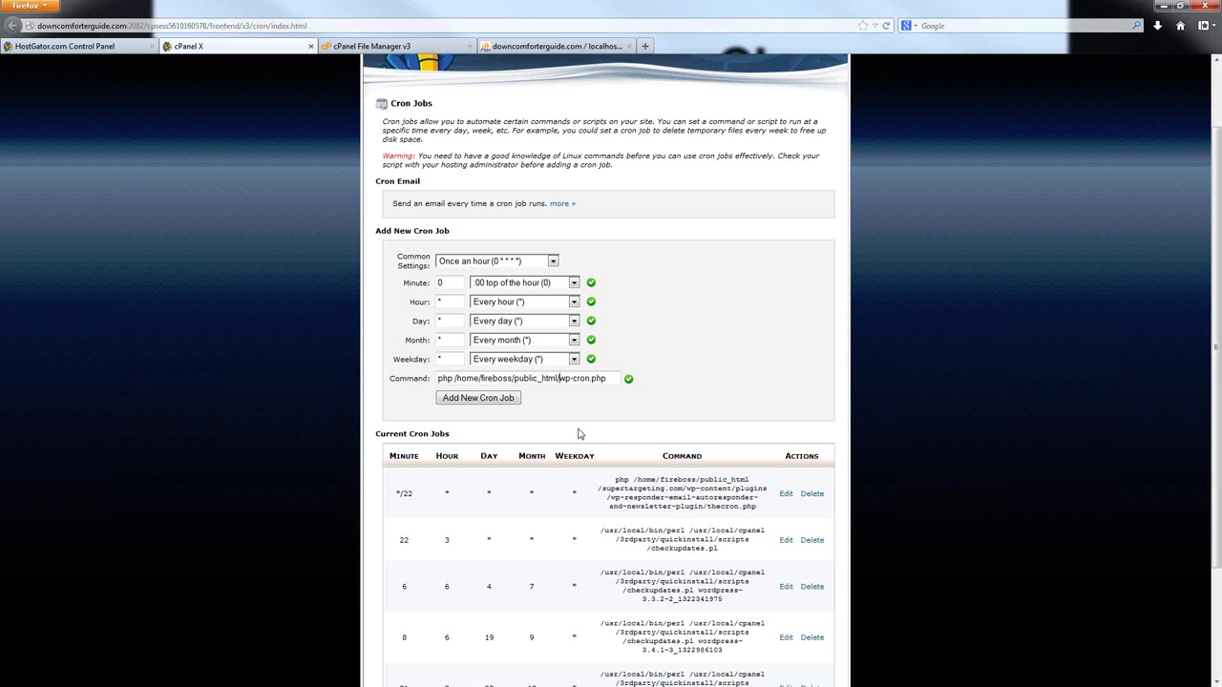
{"action": "type", "text": "downcomforterguide.com/"}
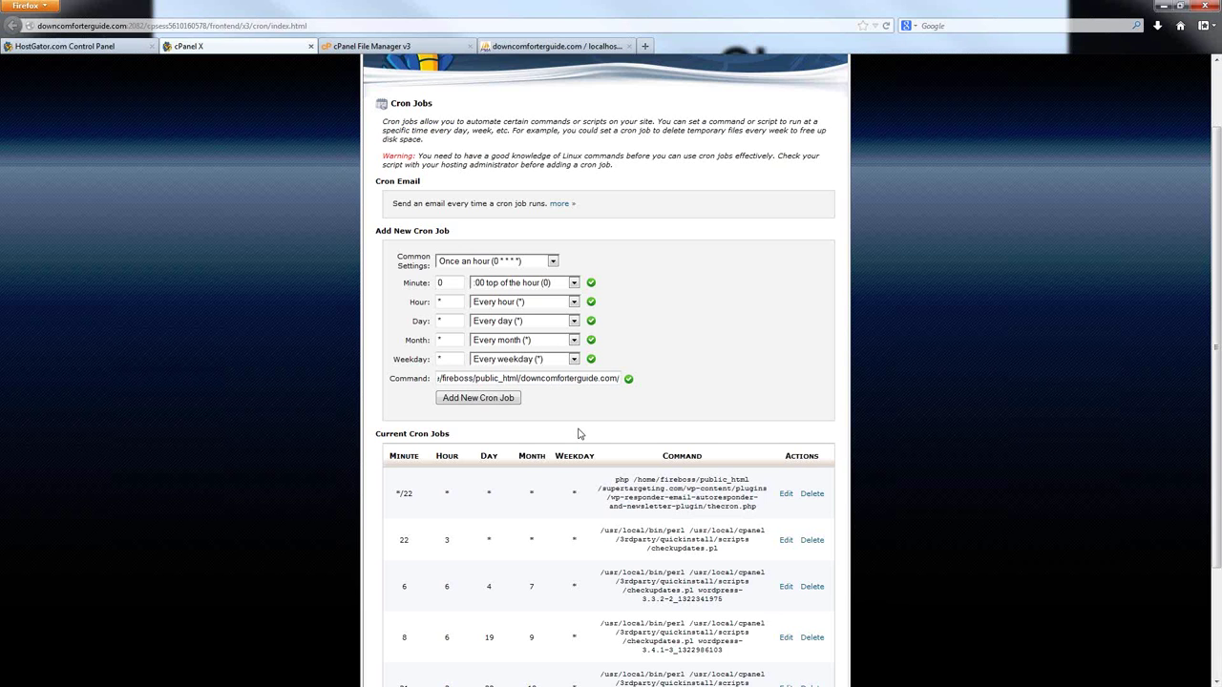
{"action": "key", "text": "Right"}
{"action": "key", "text": "Right"}
{"action": "key", "text": "Right"}
{"action": "key", "text": "Right"}
{"action": "key", "text": "Right"}
{"action": "key", "text": "Right"}
{"action": "key", "text": "Right"}
{"action": "key", "text": "Right"}
{"action": "key", "text": "Right"}
{"action": "key", "text": "Right"}
{"action": "key", "text": "Right"}
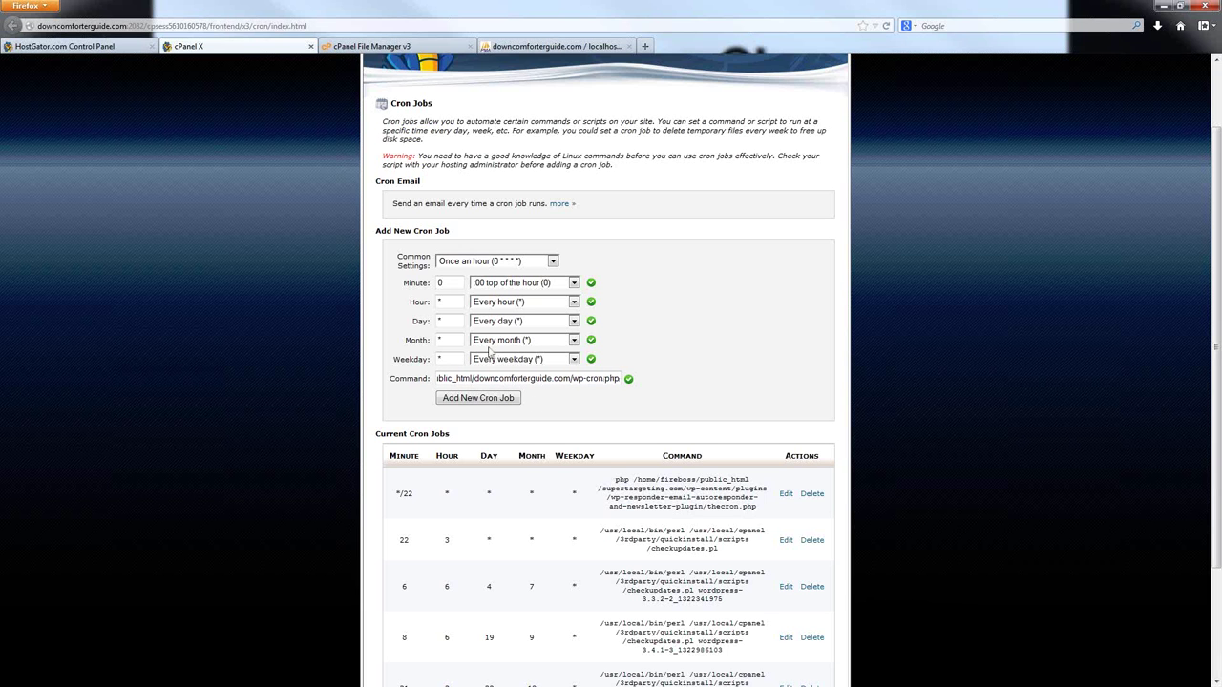
{"action": "left_click_drag", "start_coordinate": [468, 378], "coordinate": [625, 383]}
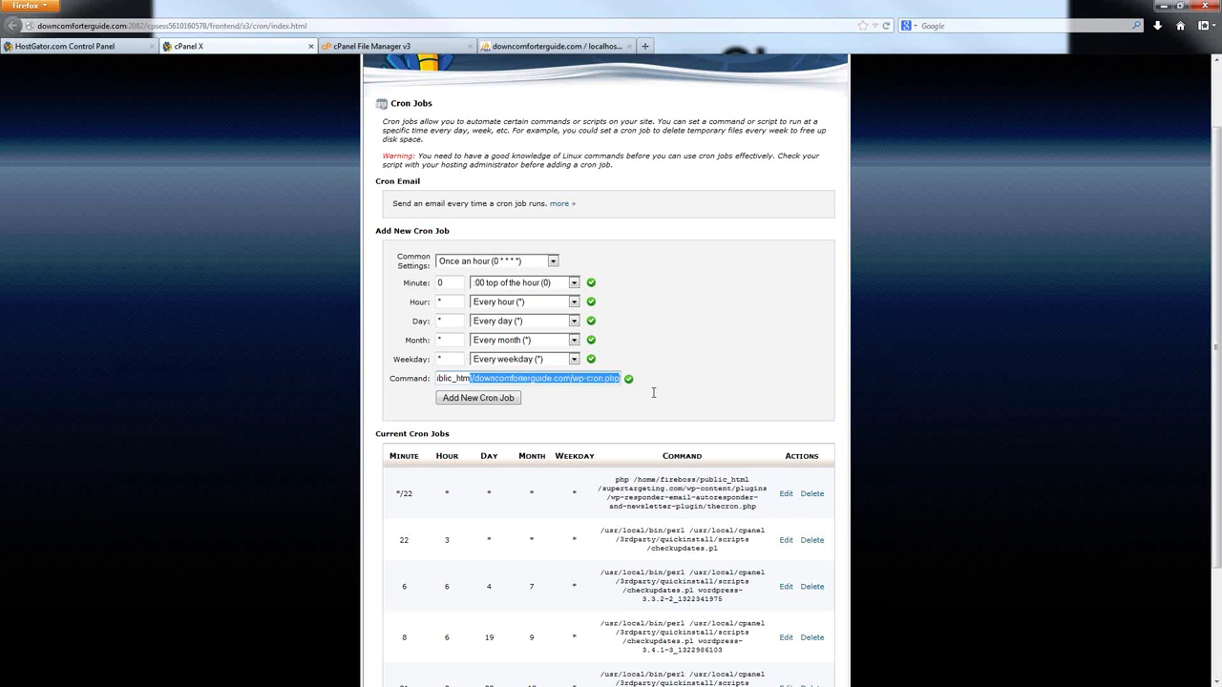
{"action": "left_click", "coordinate": [653, 397]}
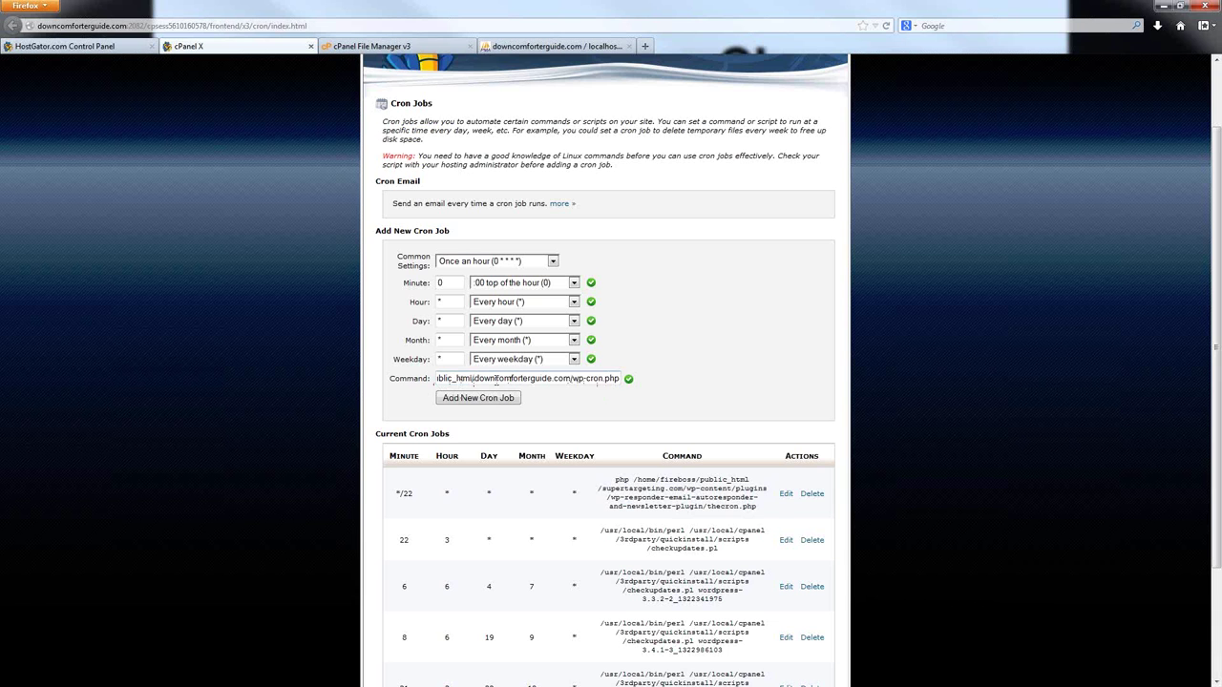
{"action": "left_click_drag", "start_coordinate": [470, 379], "coordinate": [485, 379]}
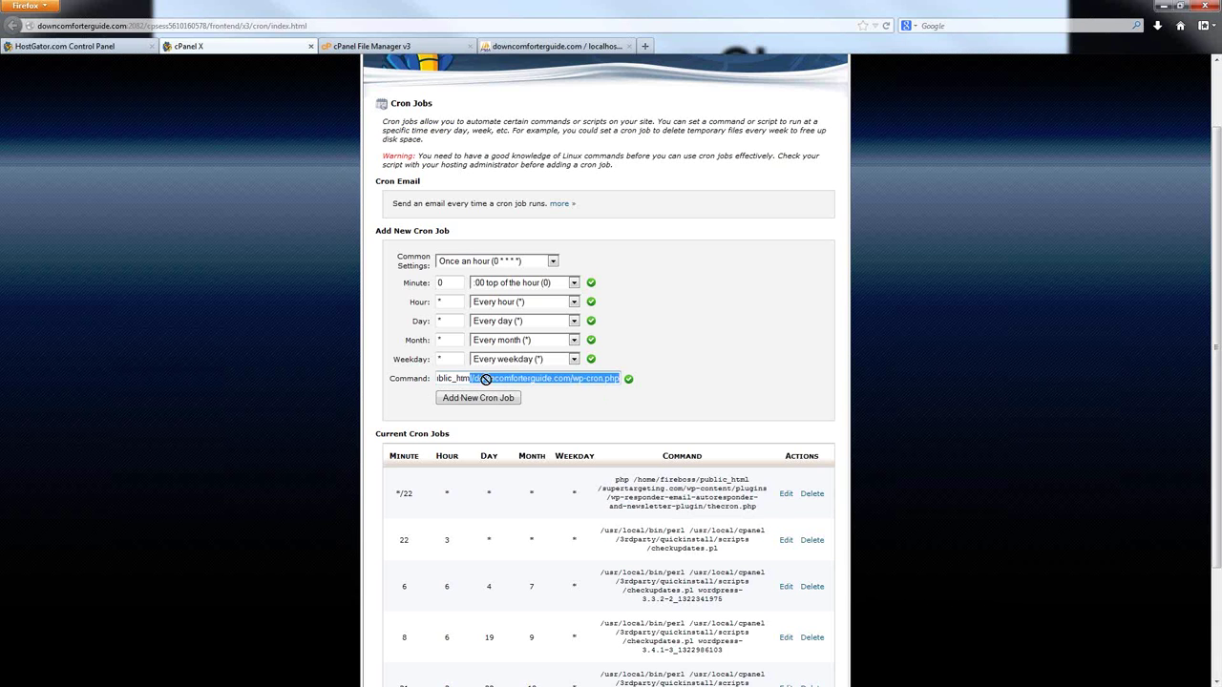
{"action": "left_click", "coordinate": [470, 380]}
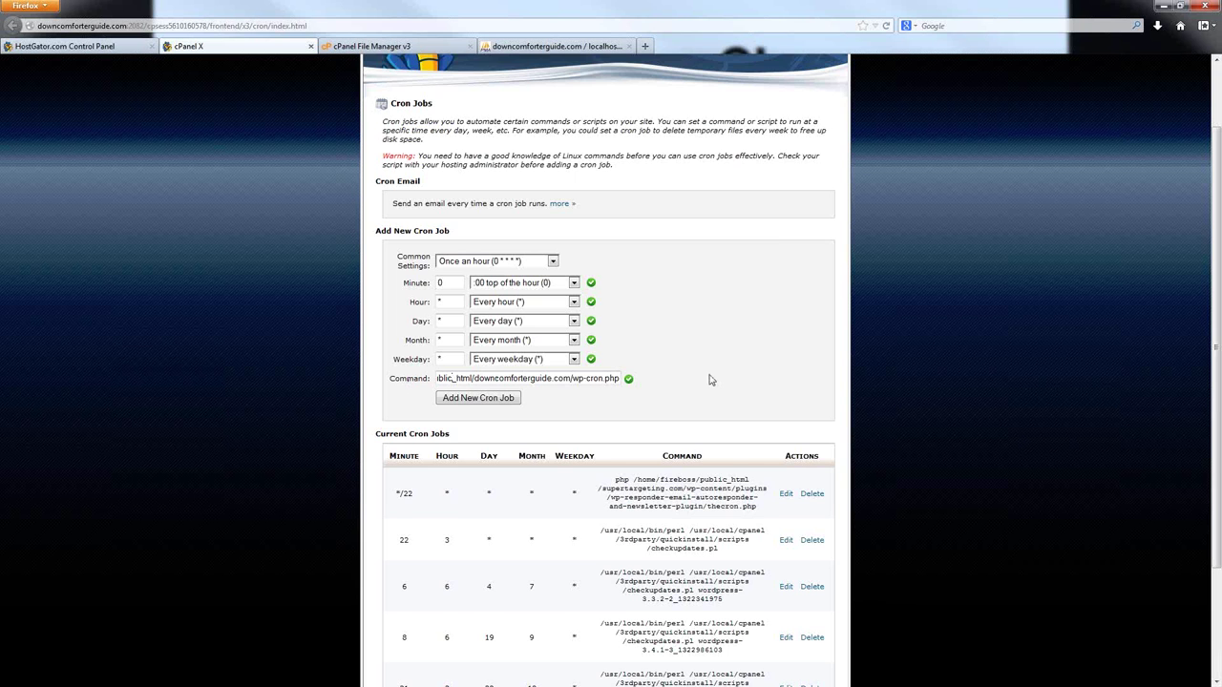
{"action": "scroll", "coordinate": [711, 375], "scroll_direction": "down", "scroll_amount": 3}
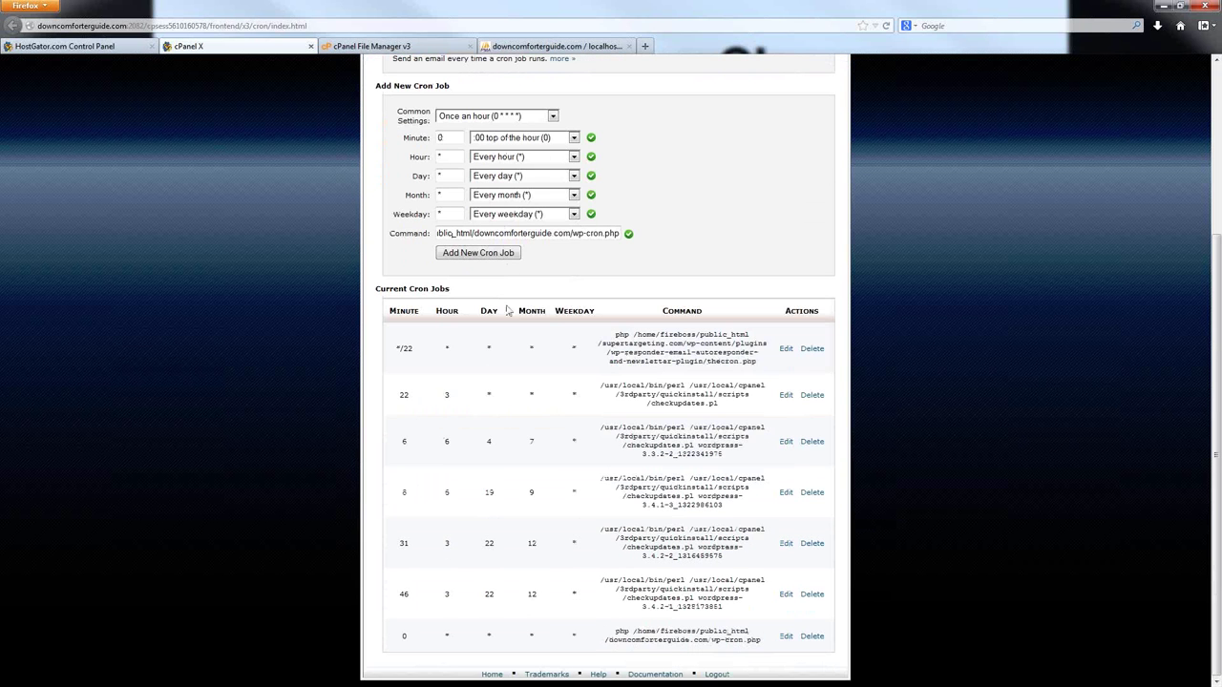
{"action": "scroll", "coordinate": [537, 464], "scroll_direction": "up", "scroll_amount": 3}
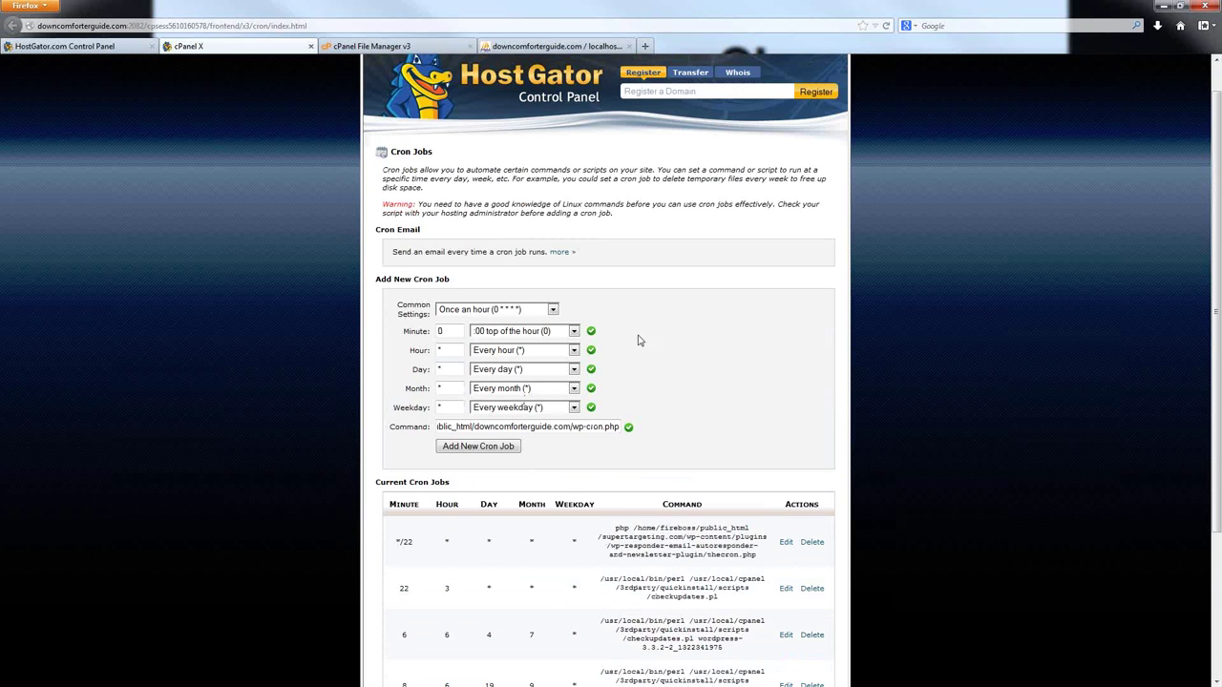
{"action": "left_click", "coordinate": [472, 446]}
{"action": "scroll", "coordinate": [534, 286], "scroll_direction": "down", "scroll_amount": 3}
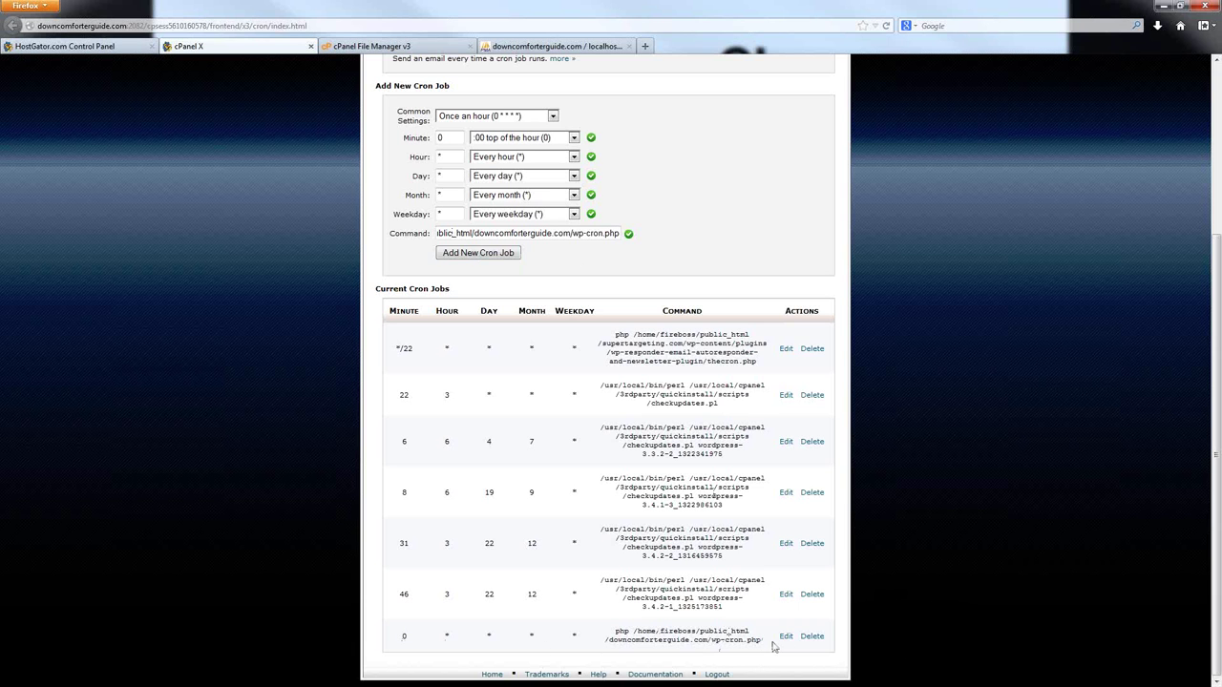
{"action": "left_click_drag", "start_coordinate": [762, 640], "coordinate": [614, 637]}
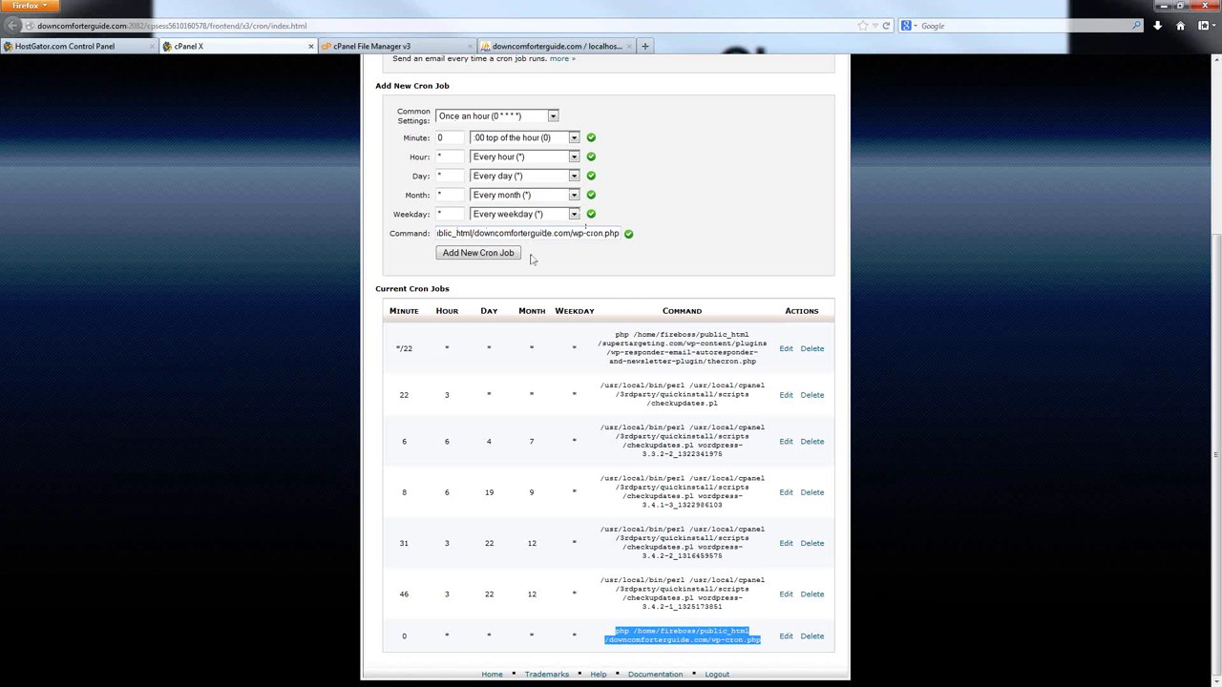
{"action": "left_click", "coordinate": [640, 632]}
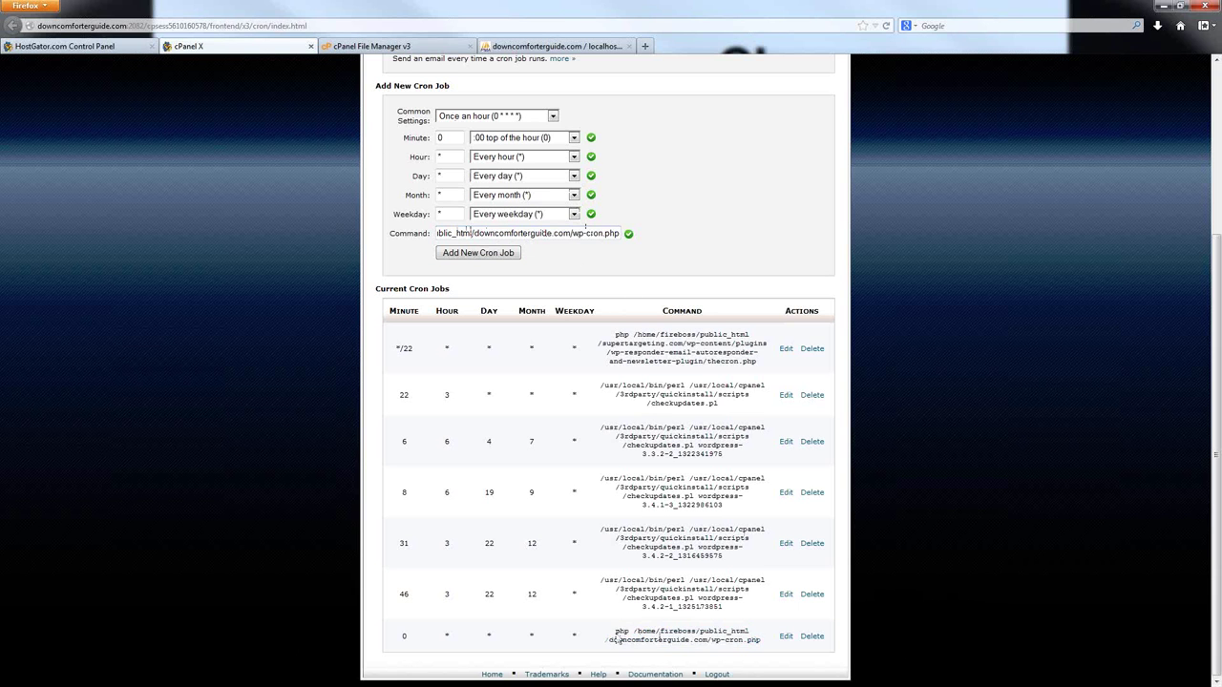
{"action": "triple_click", "coordinate": [617, 638]}
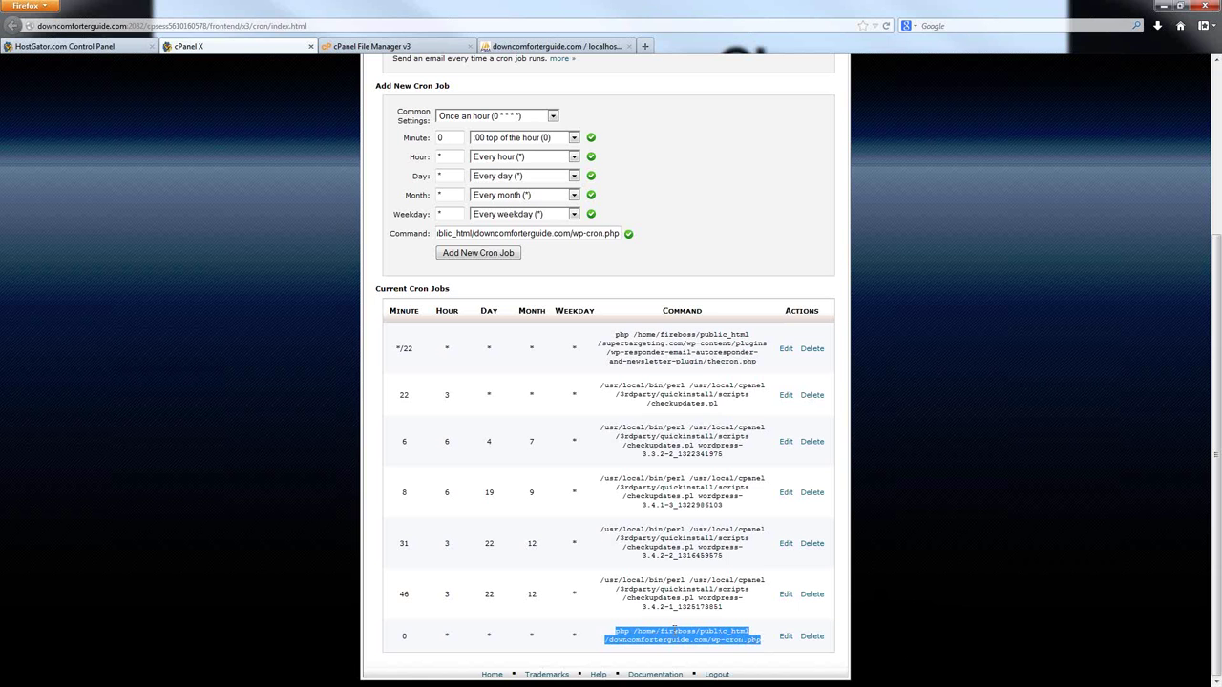
{"action": "double_click", "coordinate": [676, 631]}
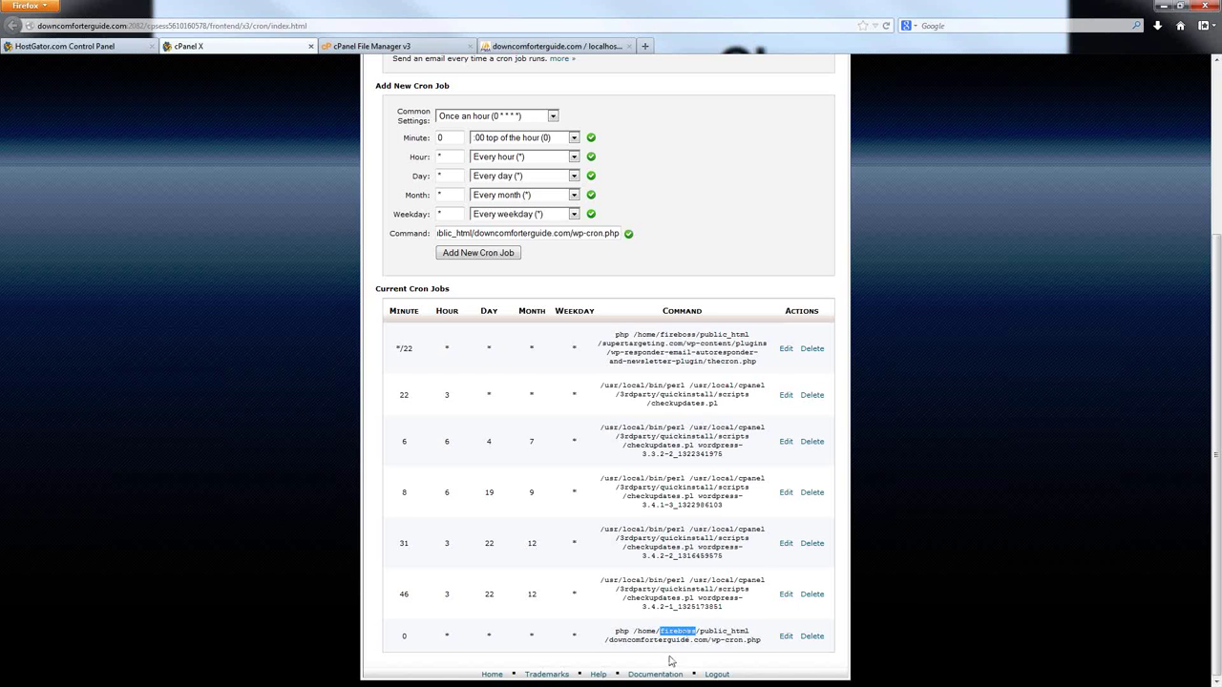
{"action": "left_click_drag", "start_coordinate": [608, 639], "coordinate": [711, 640]}
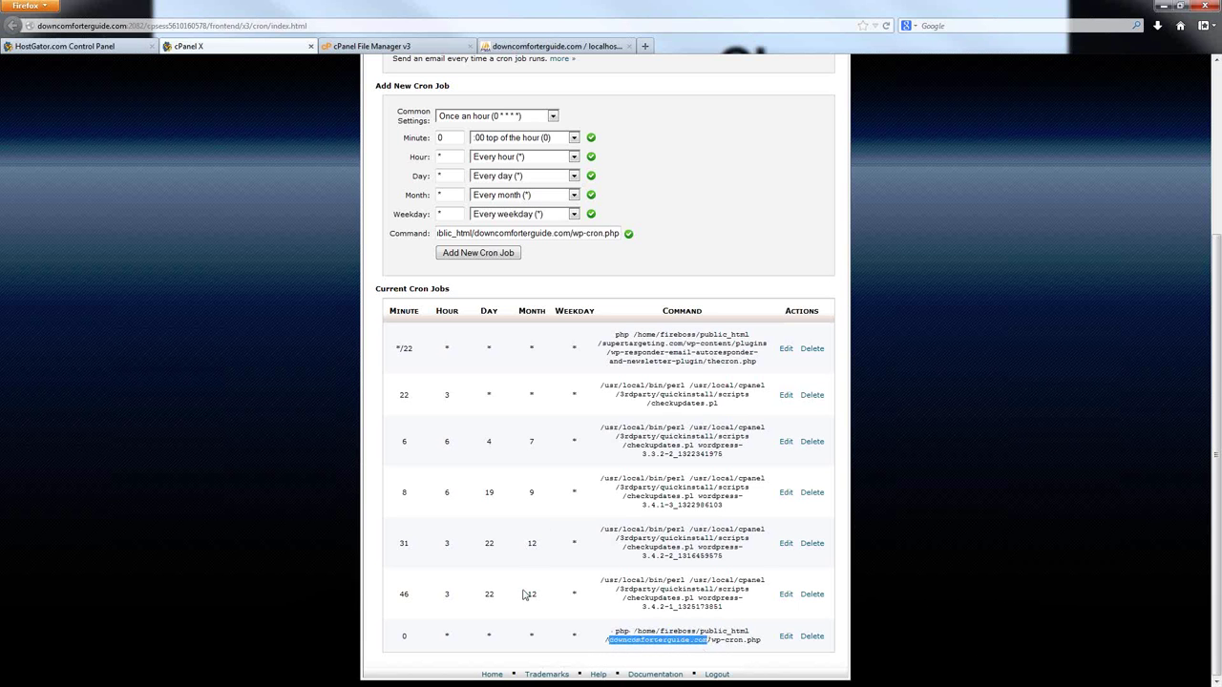
{"action": "left_click", "coordinate": [881, 560]}
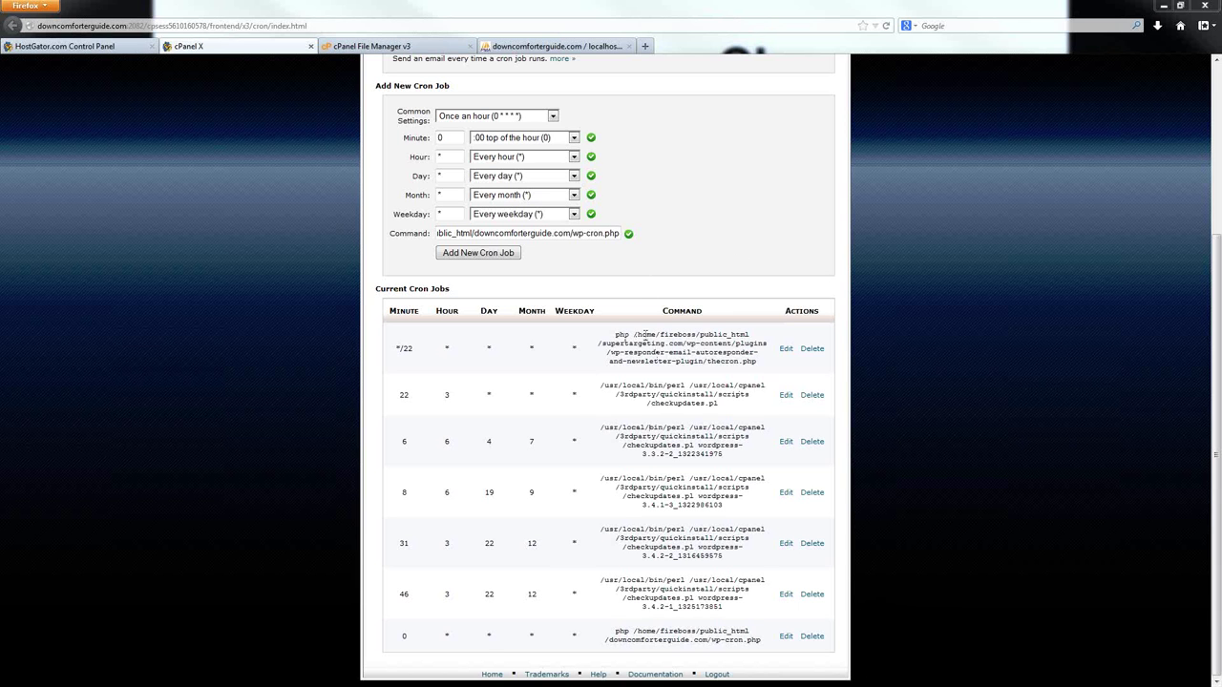
{"action": "left_click_drag", "start_coordinate": [636, 334], "coordinate": [629, 334]}
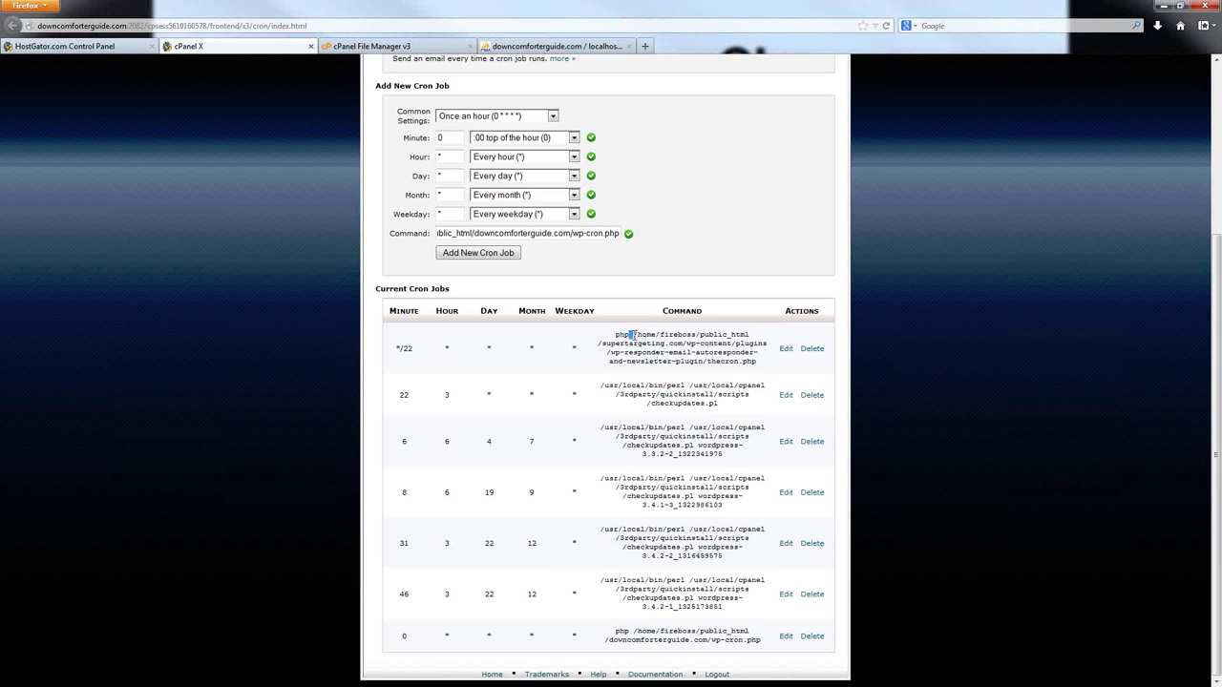
{"action": "left_click_drag", "start_coordinate": [631, 335], "coordinate": [757, 364]}
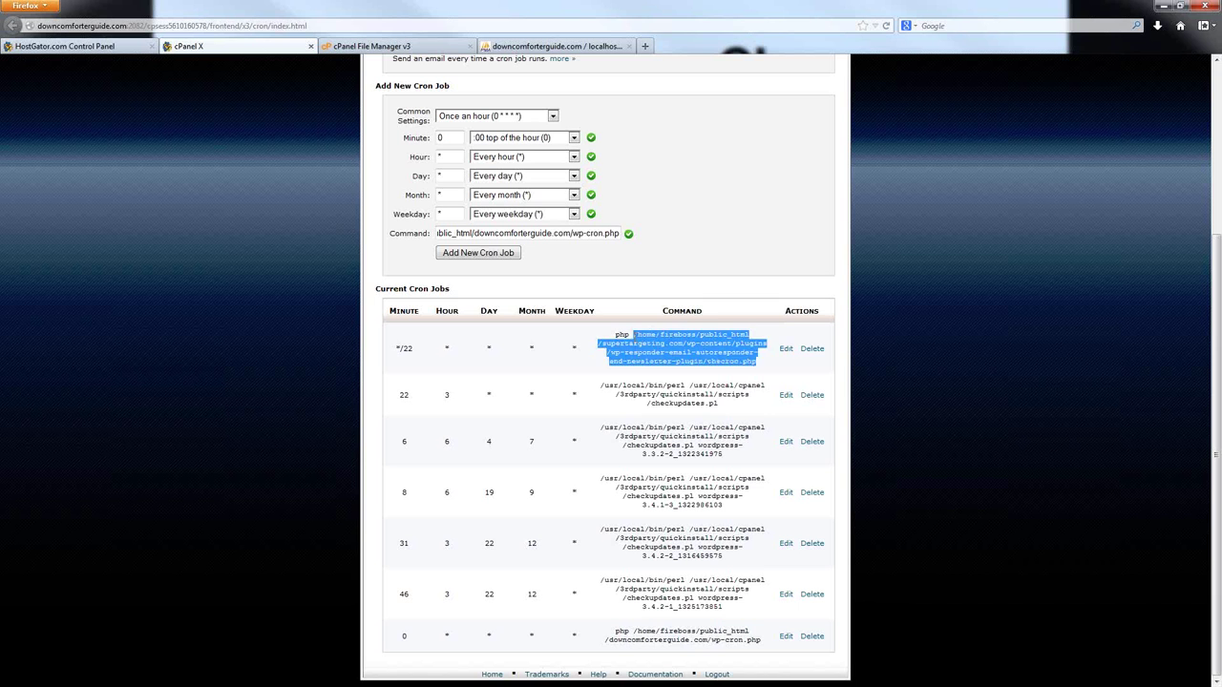
{"action": "left_click", "coordinate": [631, 335]}
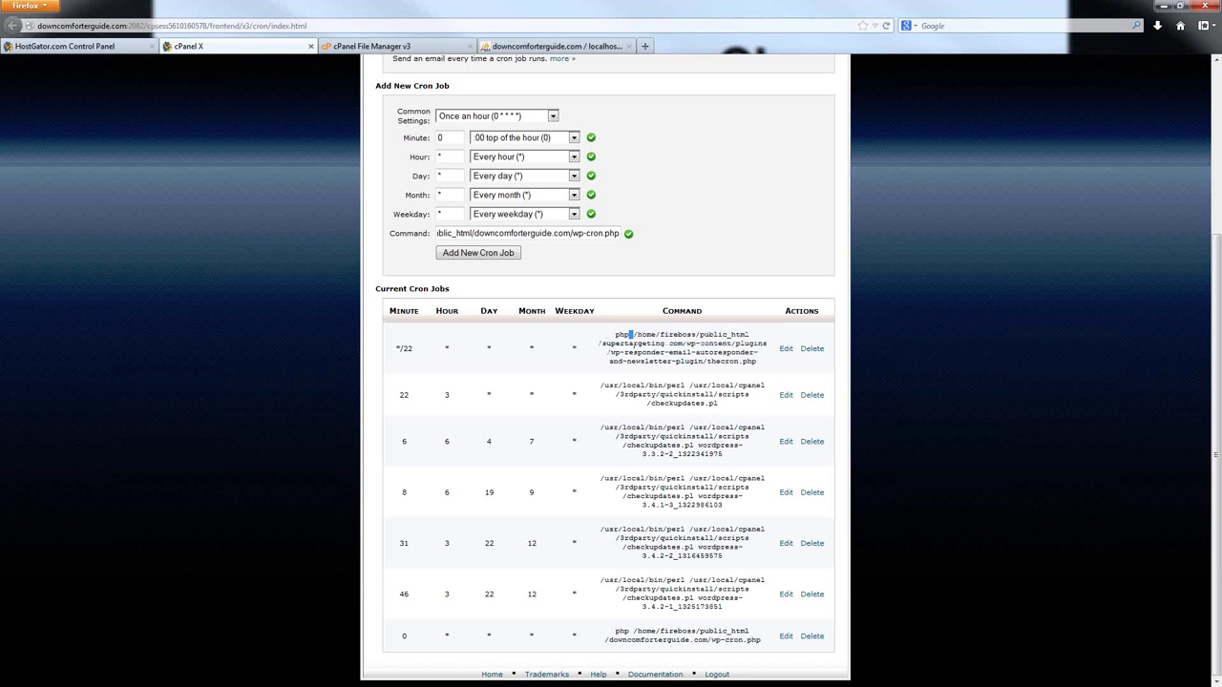
{"action": "double_click", "coordinate": [621, 336]}
{"action": "left_click", "coordinate": [634, 335]}
{"action": "left_click_drag", "start_coordinate": [634, 335], "coordinate": [761, 364]}
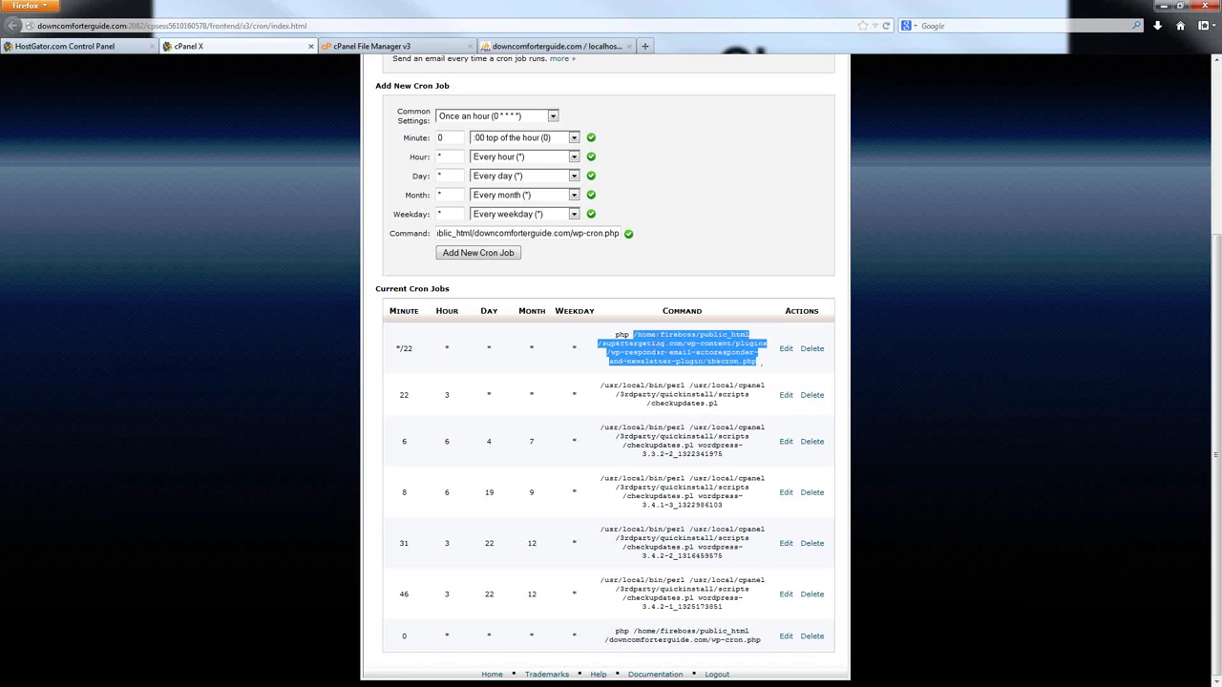
{"action": "left_click", "coordinate": [688, 280]}
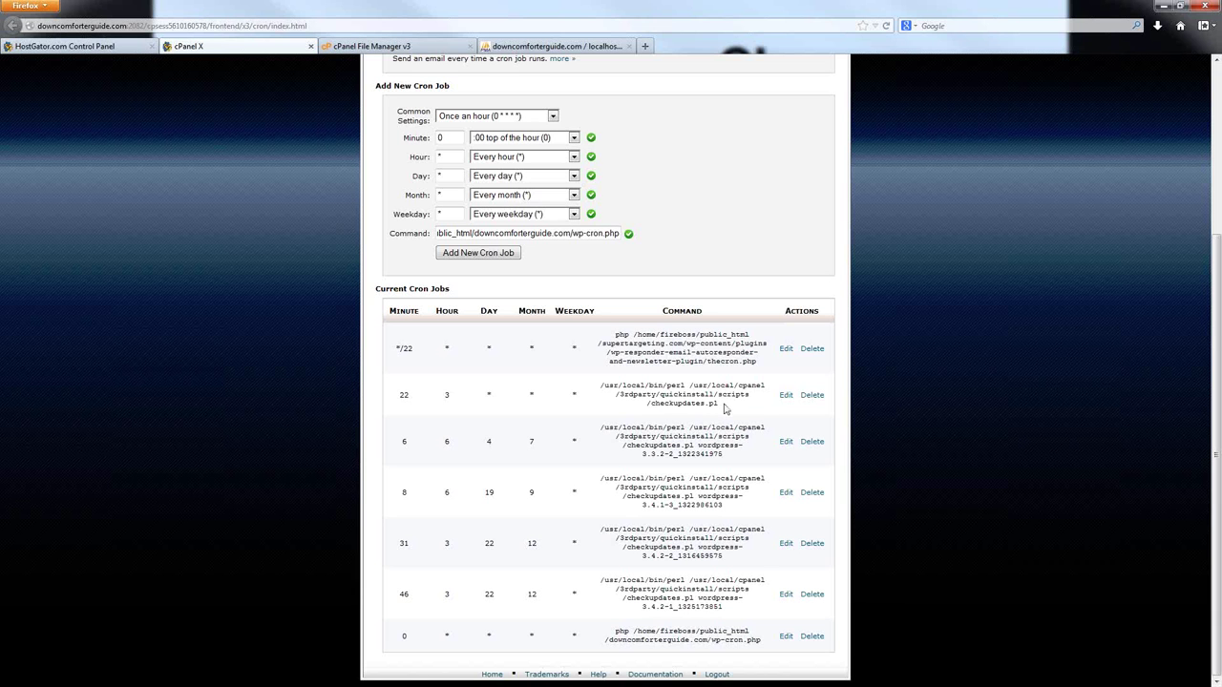
{"action": "left_click_drag", "start_coordinate": [723, 407], "coordinate": [601, 388]}
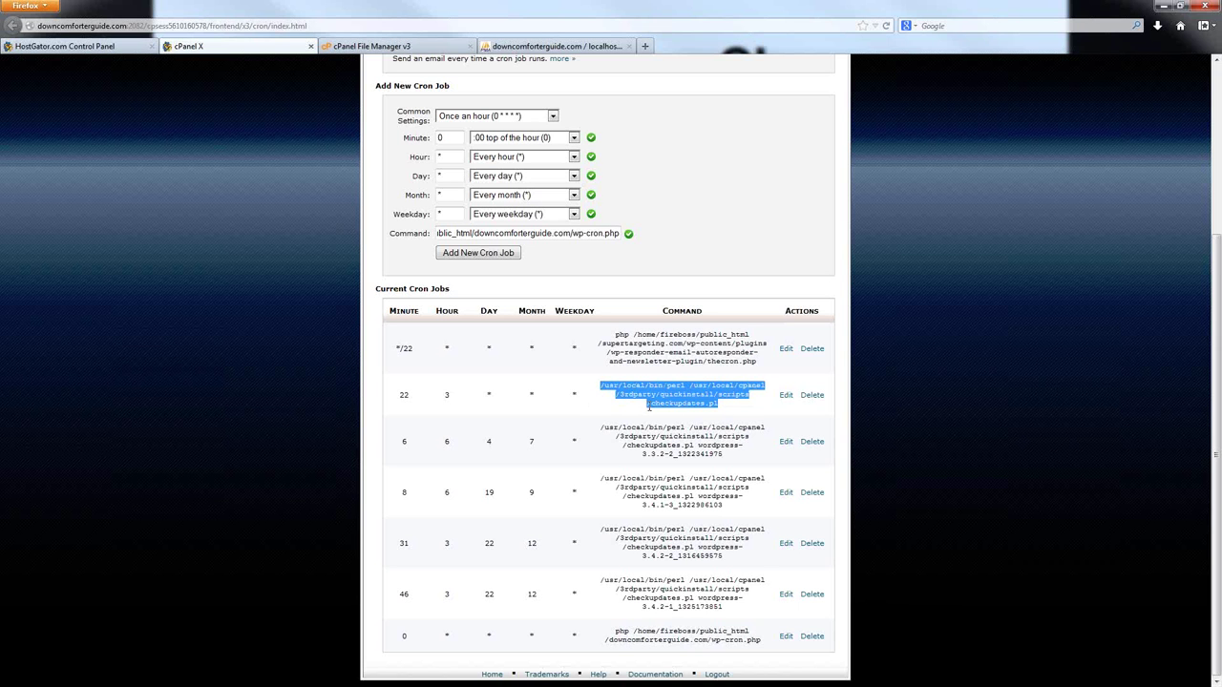
{"action": "left_click", "coordinate": [667, 386]}
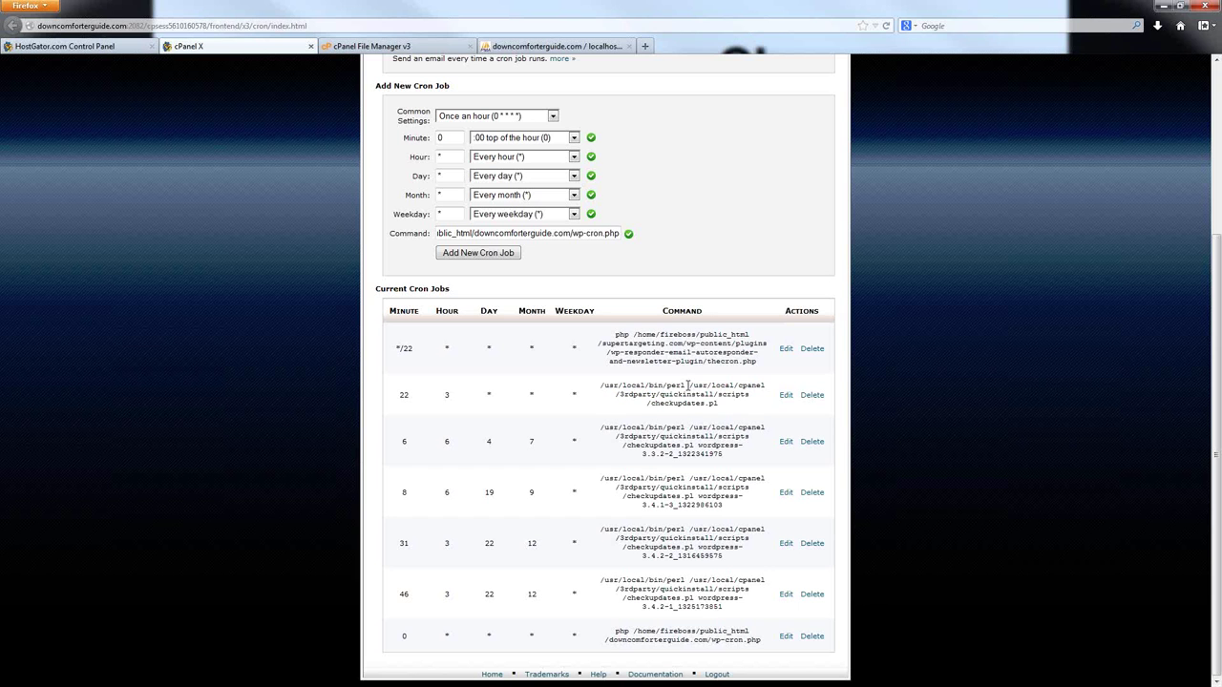
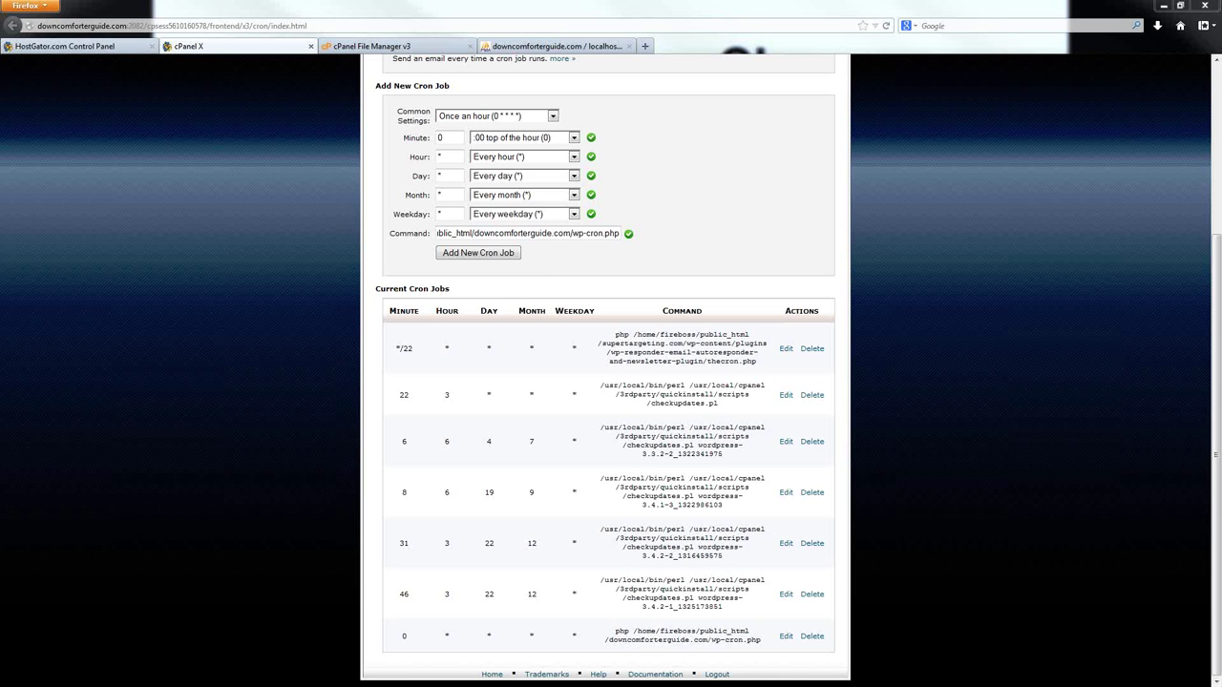
Switch back to the HostGator cPanel home page and scroll to its Statistics and Advanced sections.
{"action": "left_click", "coordinate": [109, 52]}
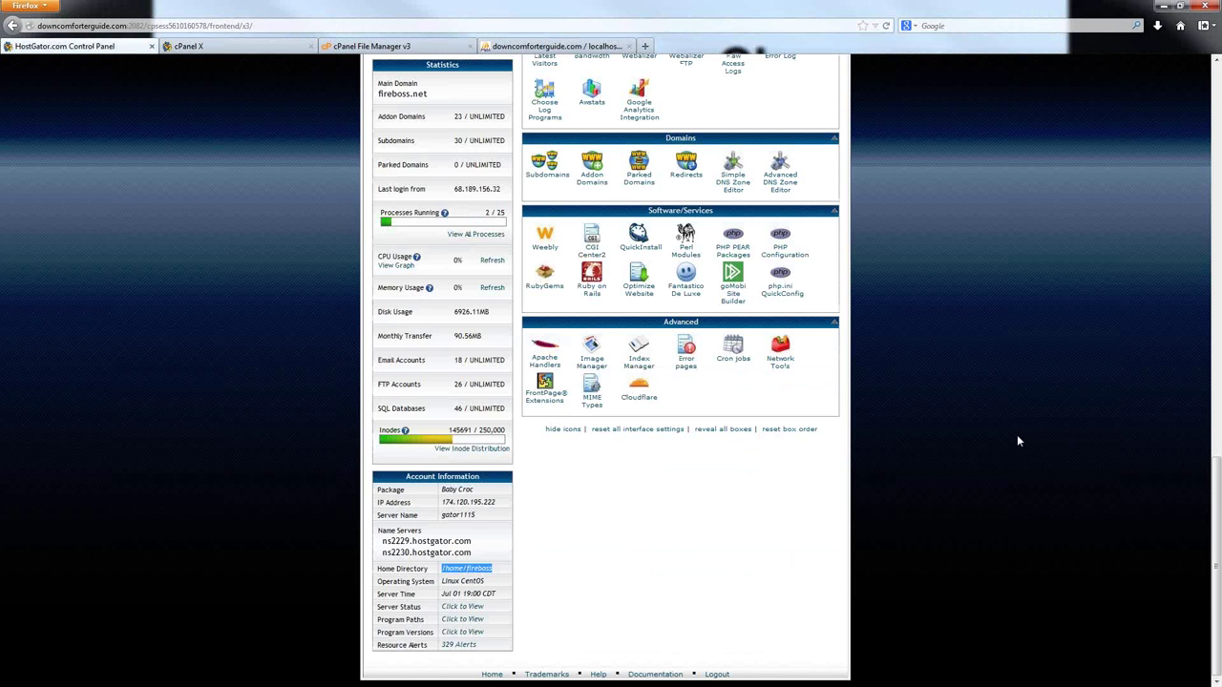
{"action": "scroll", "coordinate": [960, 466], "scroll_direction": "up", "scroll_amount": 3}
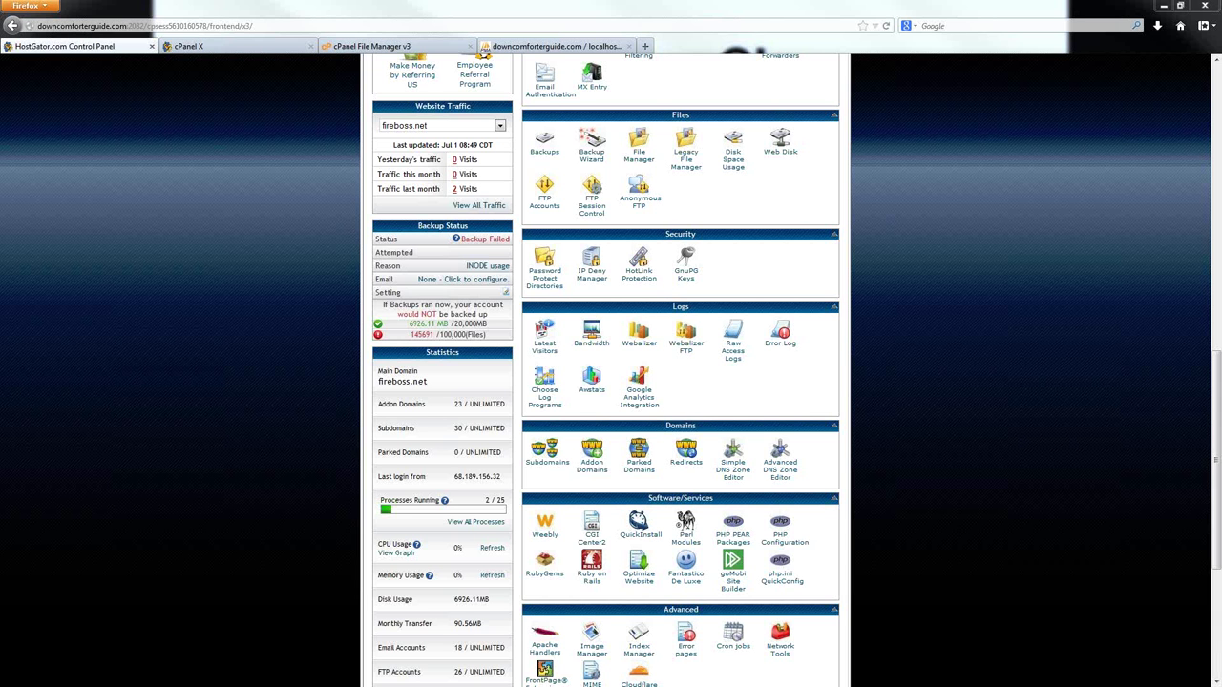
{"action": "scroll", "coordinate": [709, 385], "scroll_direction": "down", "scroll_amount": 5}
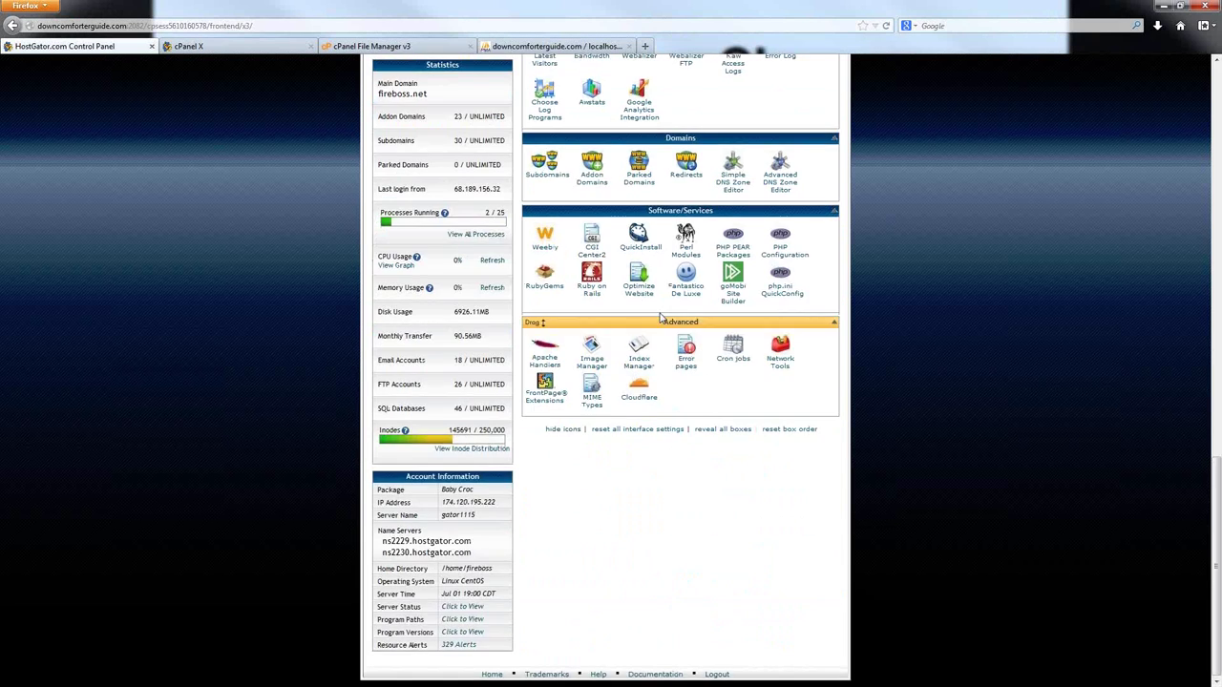
{"action": "scroll", "coordinate": [659, 318], "scroll_direction": "up", "scroll_amount": 9}
Open File Manager on the downcomforterguide.com Document Root with Show Hidden Files (dotfiles) enabled.
{"action": "left_click", "coordinate": [639, 391]}
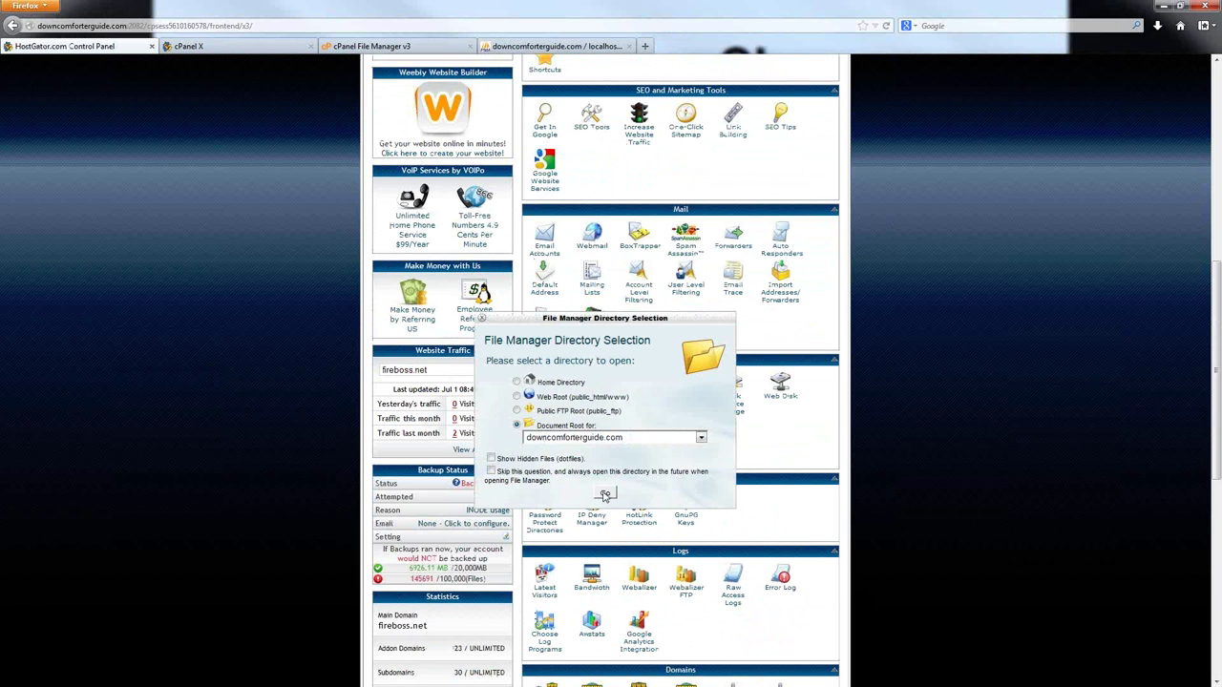
{"action": "left_click", "coordinate": [605, 494]}
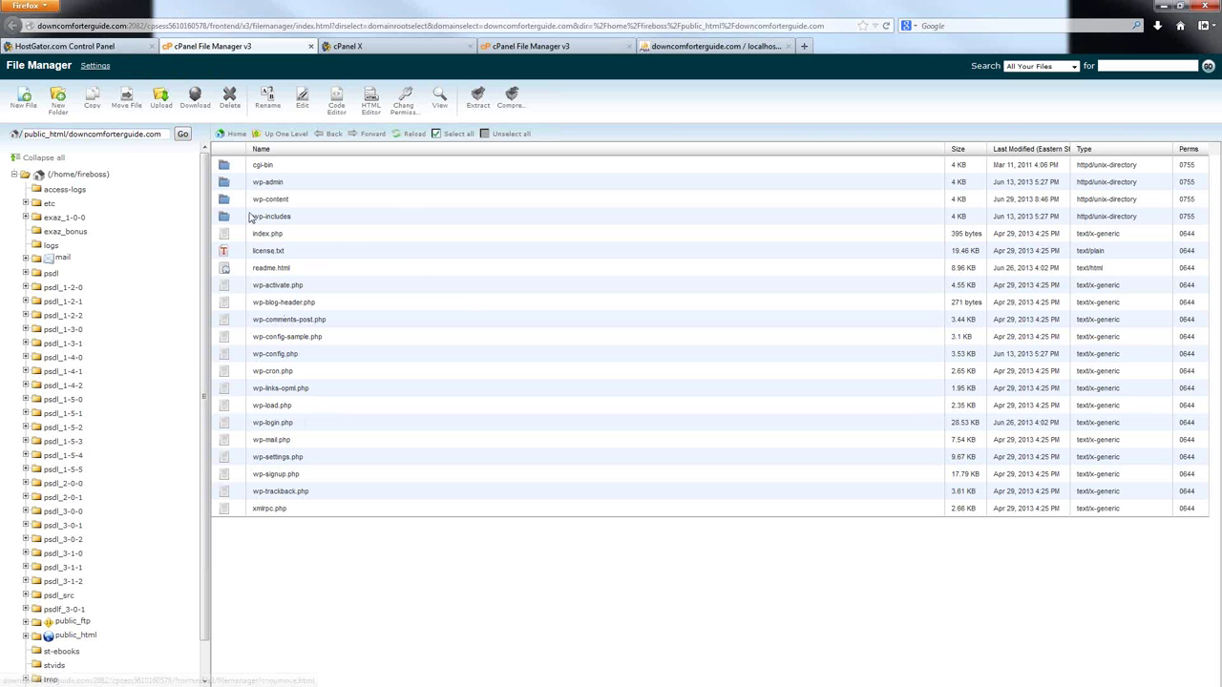
{"action": "left_click", "coordinate": [85, 48]}
{"action": "left_click", "coordinate": [638, 391]}
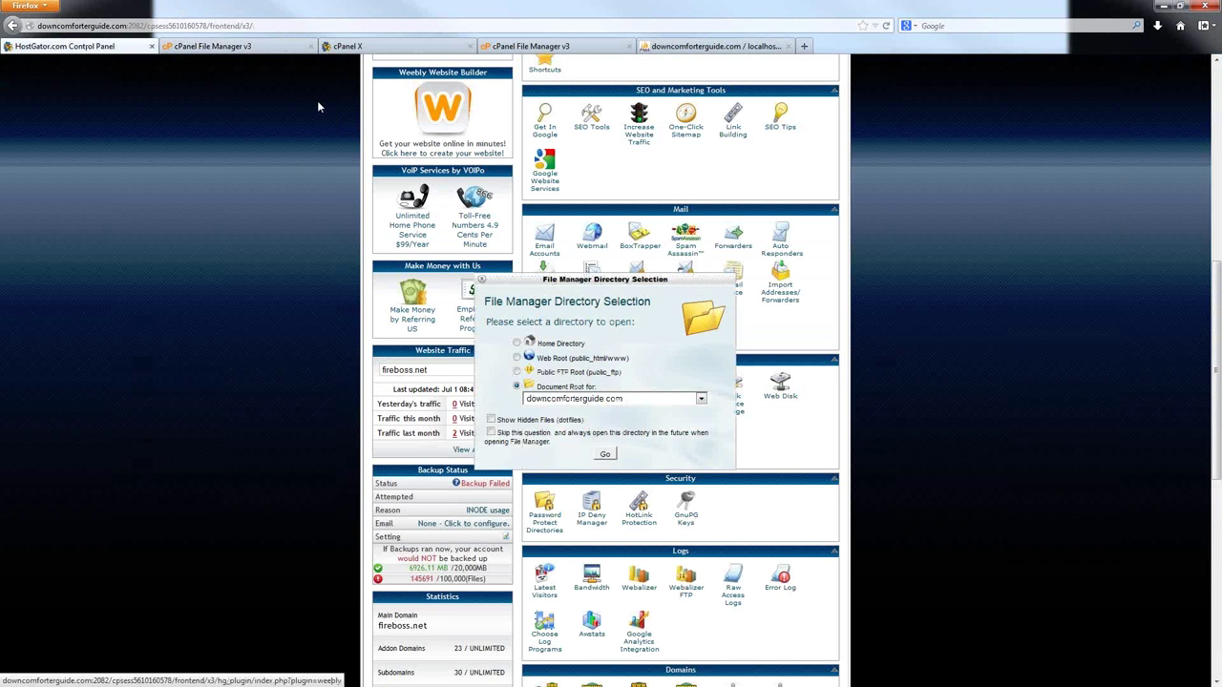
{"action": "left_click", "coordinate": [490, 421]}
{"action": "left_click", "coordinate": [604, 454]}
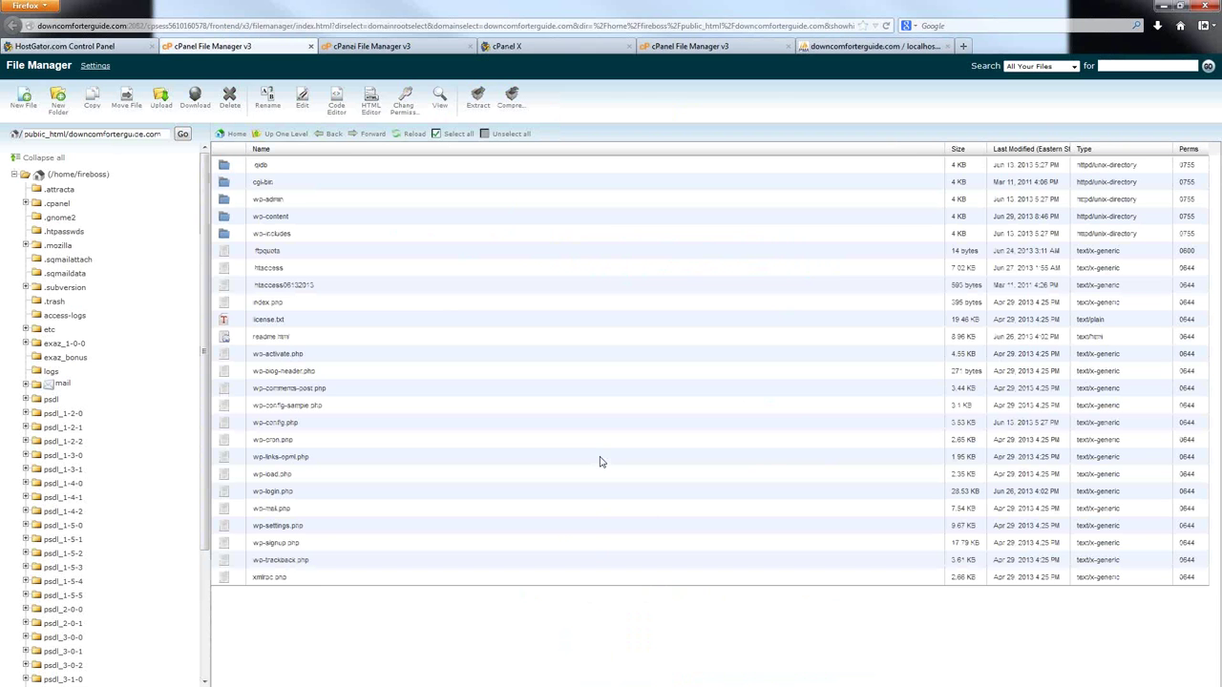
Select .htaccess and open it in the code editor with utf-8 encoding.
{"action": "left_click", "coordinate": [278, 273]}
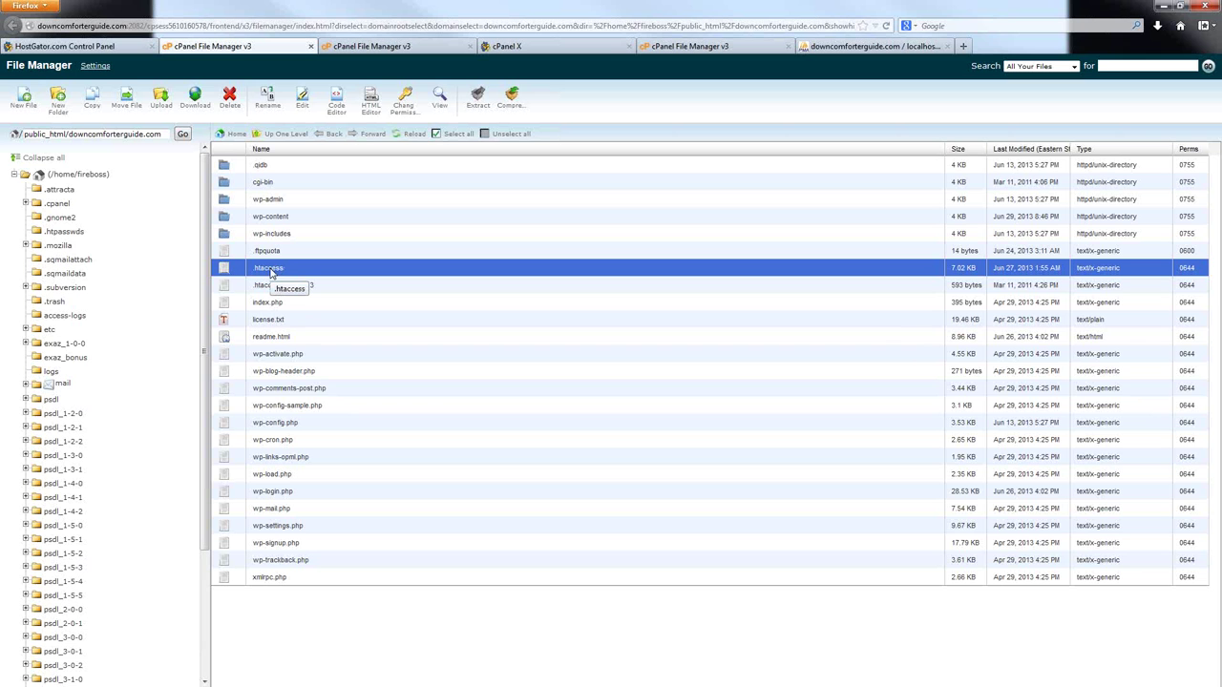
{"action": "left_click", "coordinate": [273, 303]}
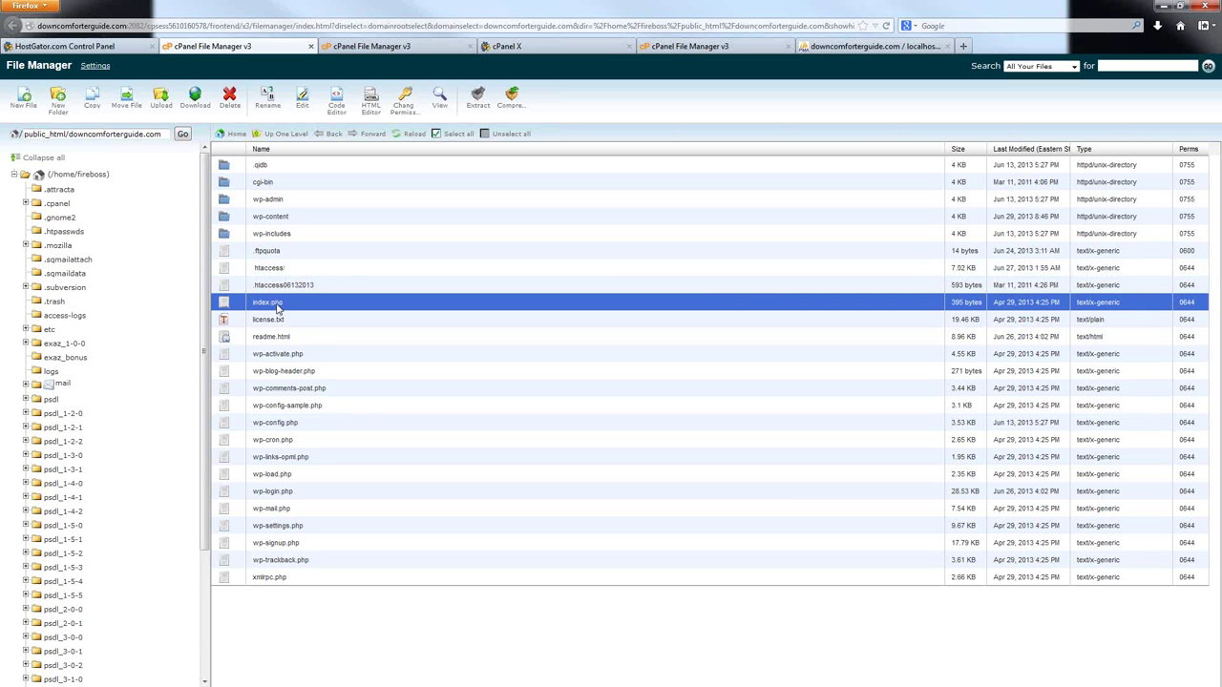
{"action": "left_click", "coordinate": [269, 270]}
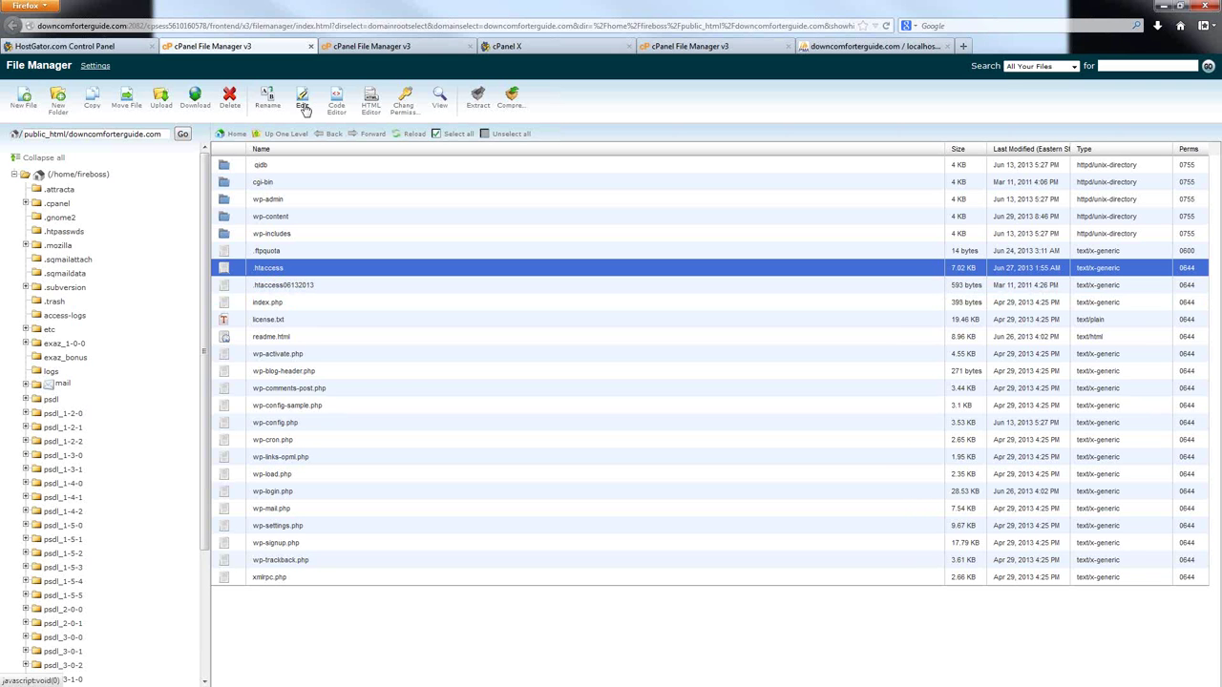
{"action": "left_click", "coordinate": [336, 103]}
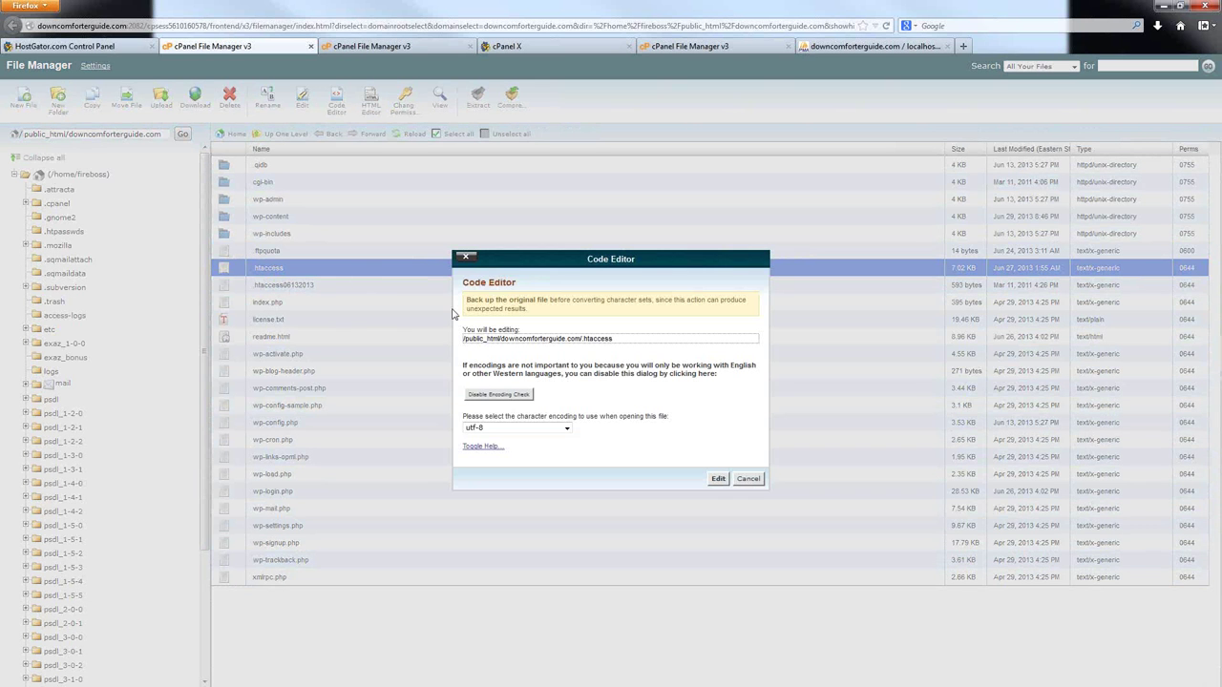
{"action": "left_click", "coordinate": [717, 478]}
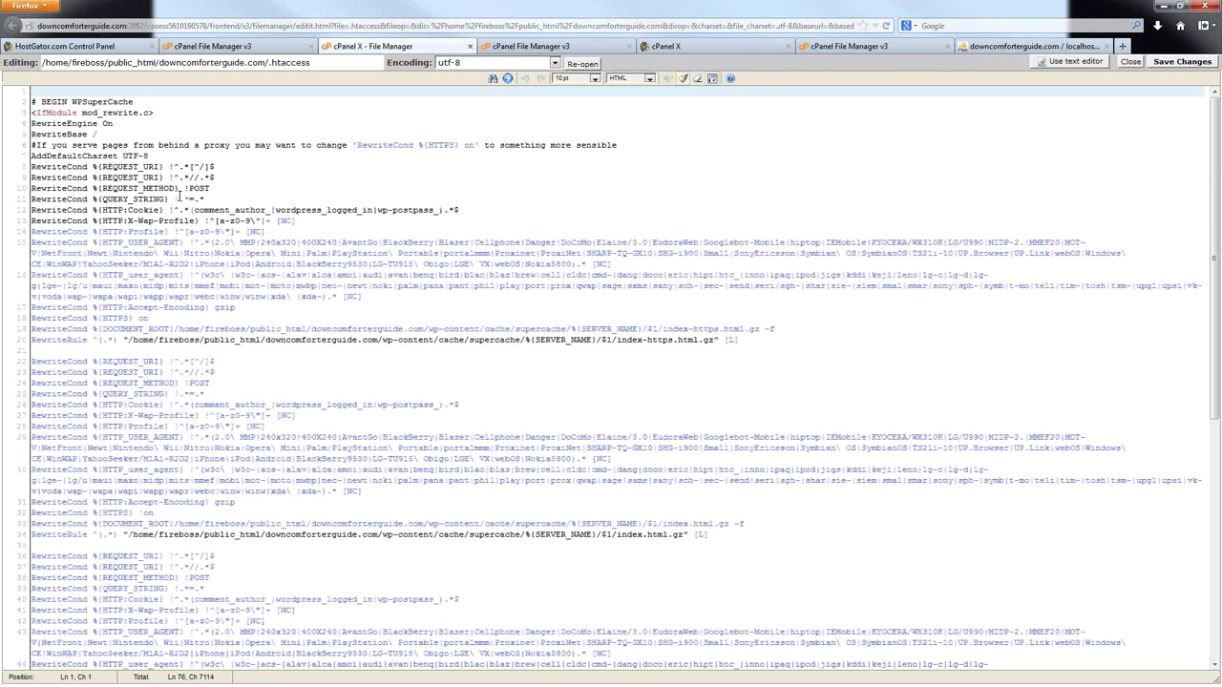
{"action": "left_click", "coordinate": [113, 220]}
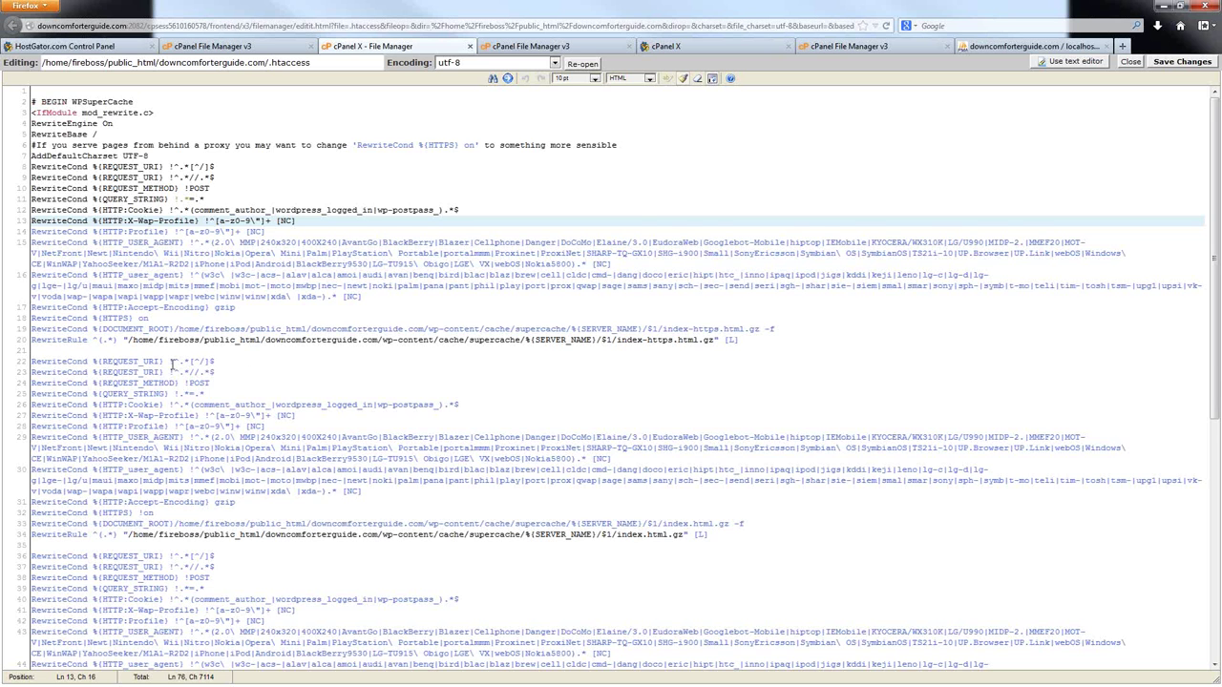
{"action": "scroll", "coordinate": [175, 363], "scroll_direction": "down", "scroll_amount": 10}
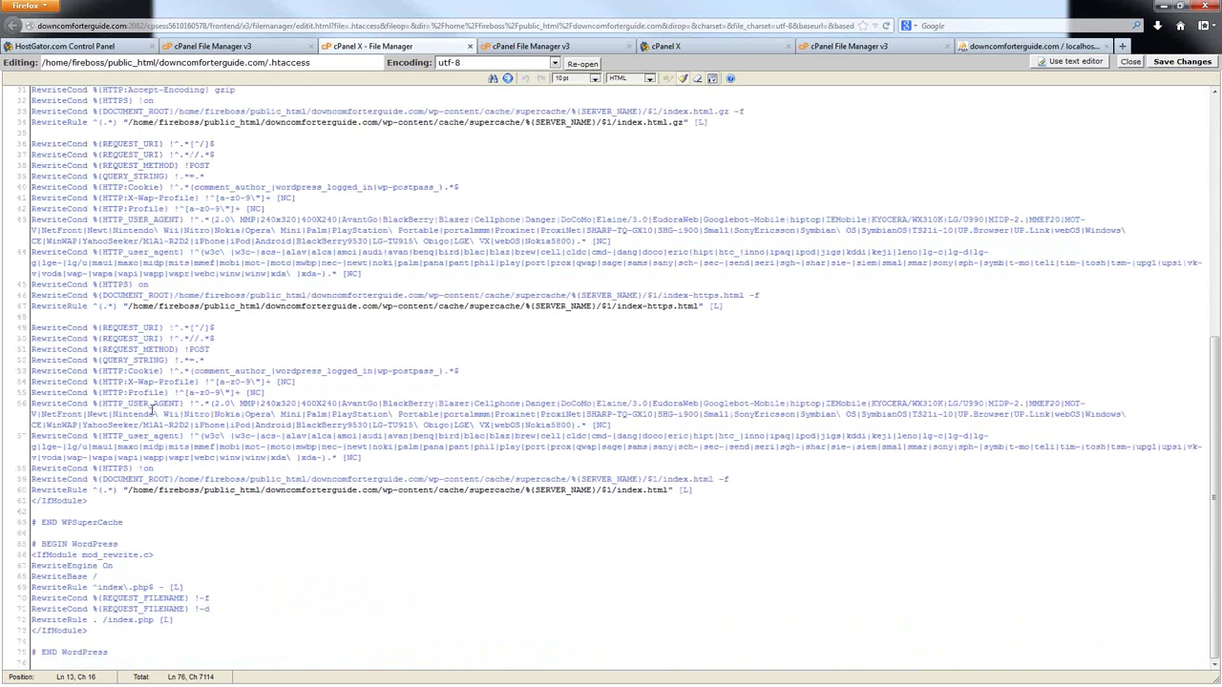
{"action": "scroll", "coordinate": [150, 412], "scroll_direction": "up", "scroll_amount": 3}
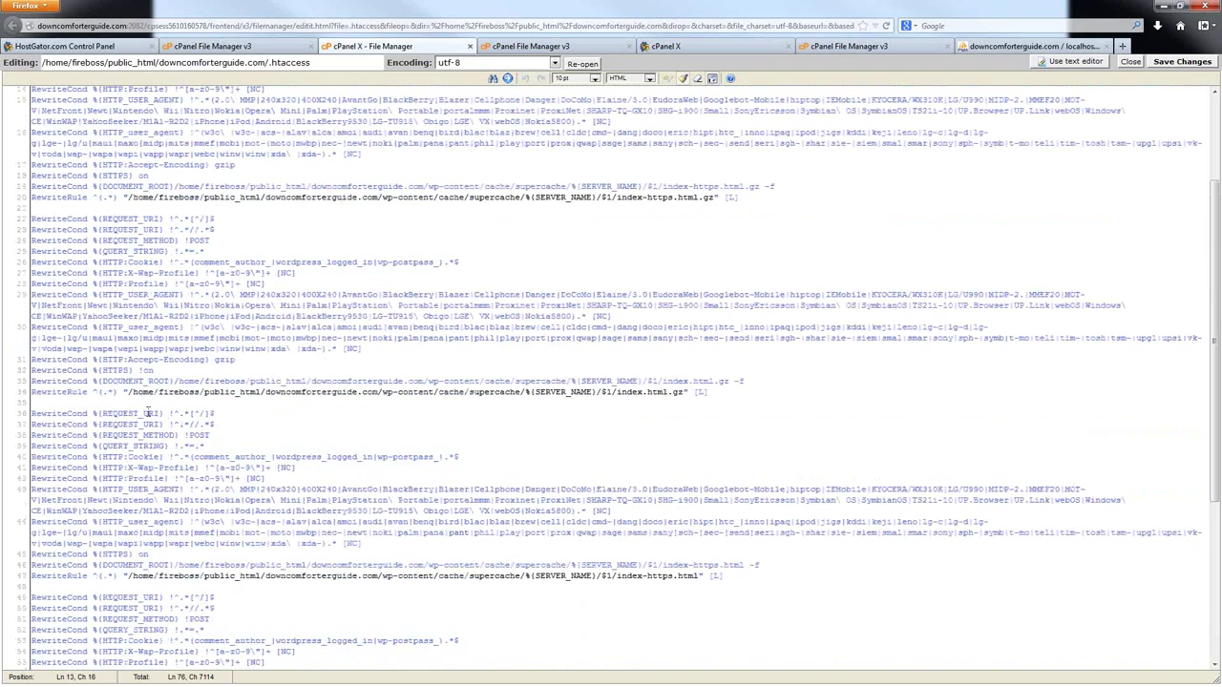
{"action": "scroll", "coordinate": [155, 573], "scroll_direction": "down", "scroll_amount": 3}
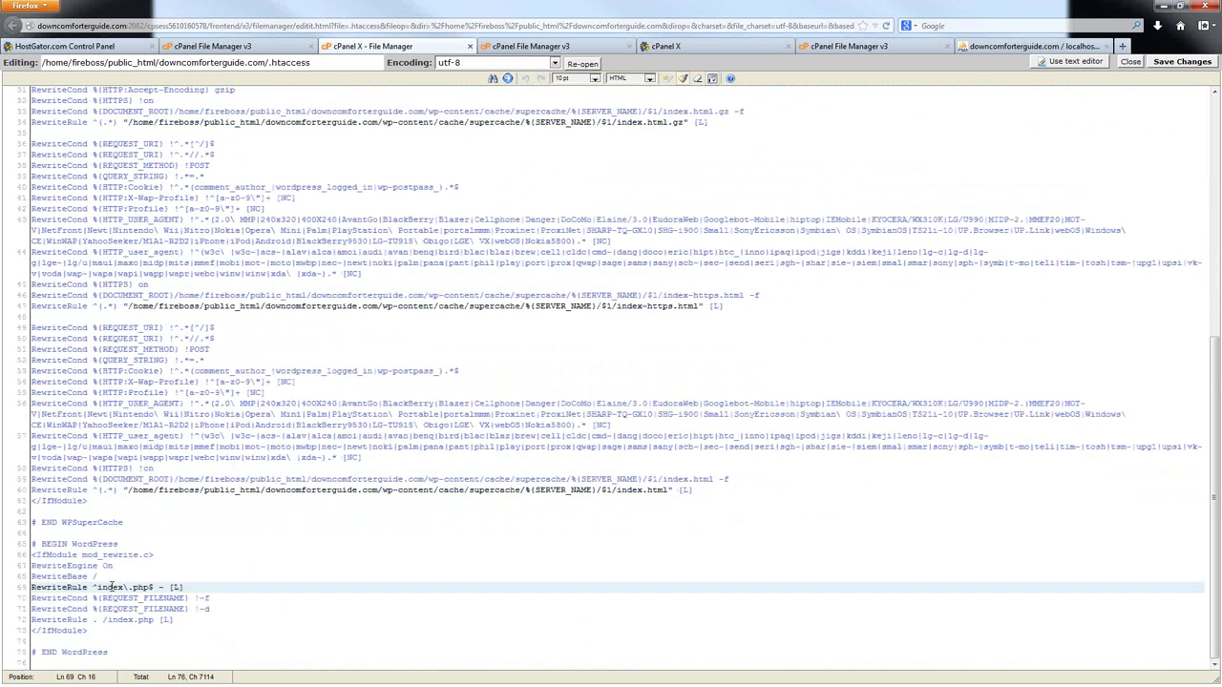
{"action": "double_click", "coordinate": [102, 587]}
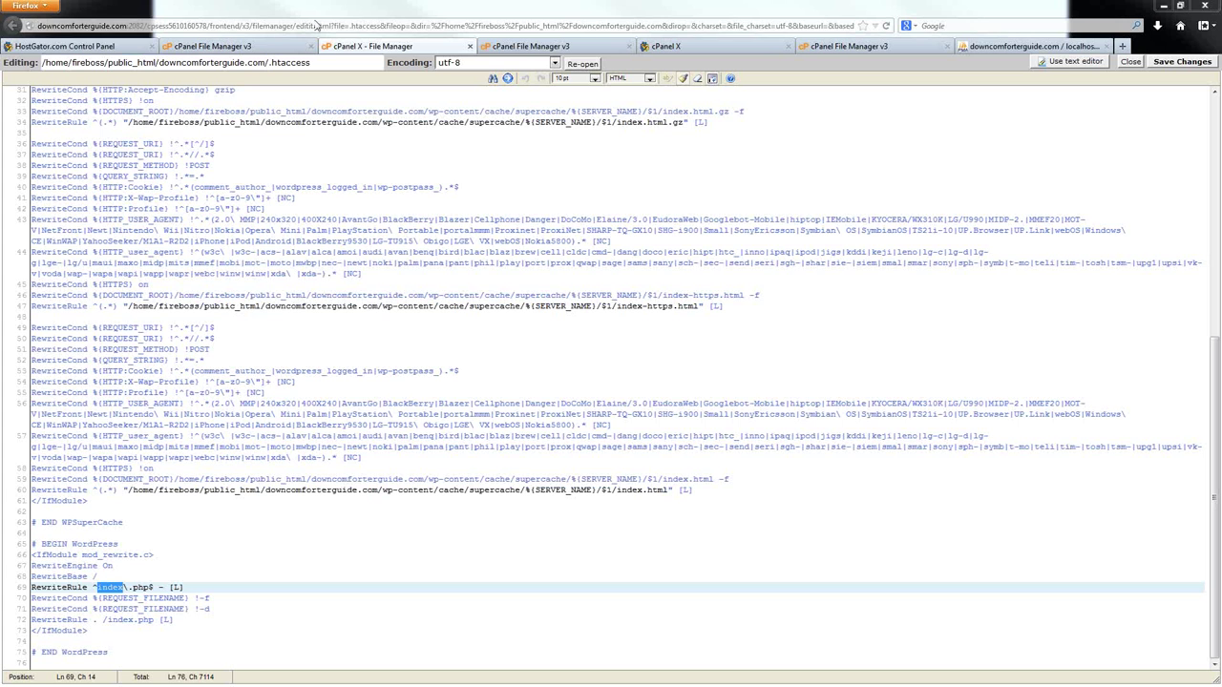
Select the file-parameters portion of the editor page's web address.
{"action": "left_click", "coordinate": [334, 27]}
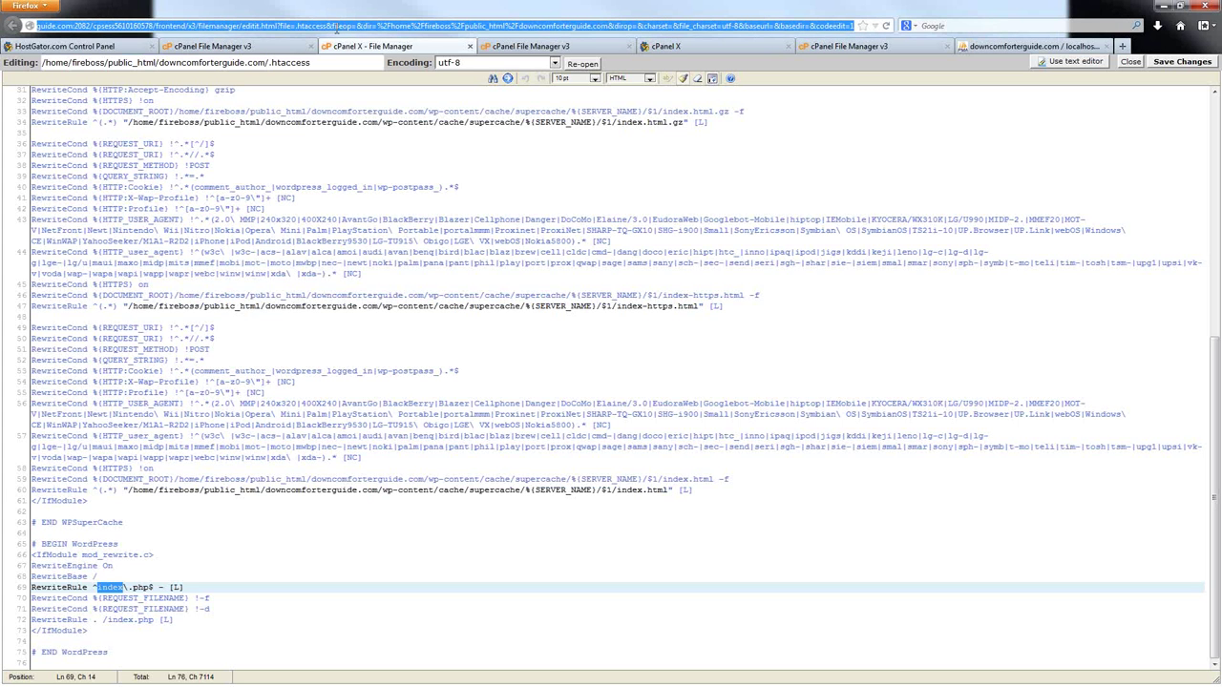
{"action": "left_click", "coordinate": [413, 26]}
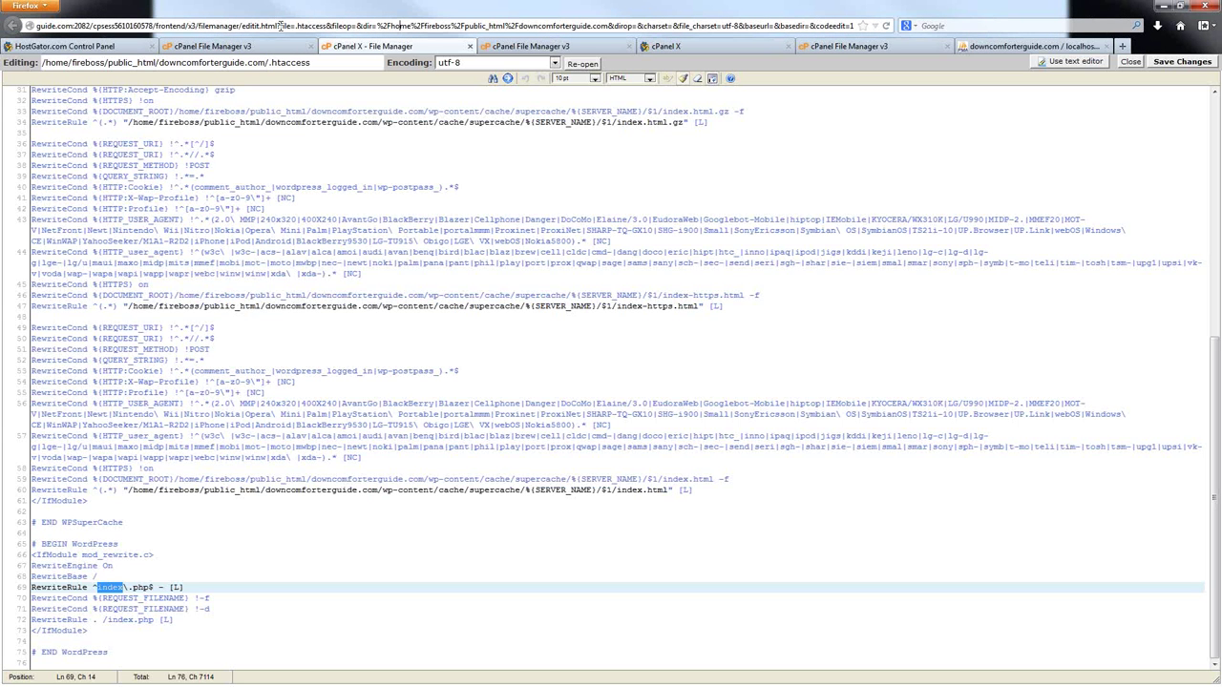
{"action": "left_click_drag", "start_coordinate": [277, 26], "coordinate": [875, 30]}
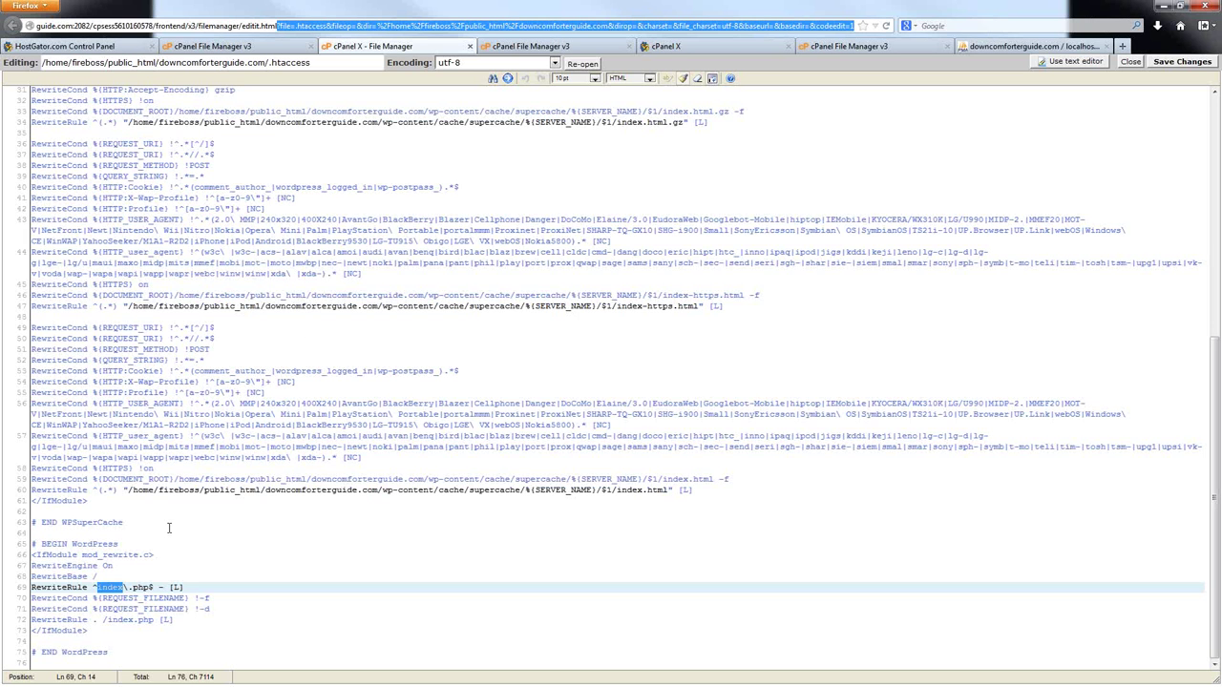
Scroll back up to the WordPress rewrite rules, then return to the site's file listing.
{"action": "left_click", "coordinate": [117, 586]}
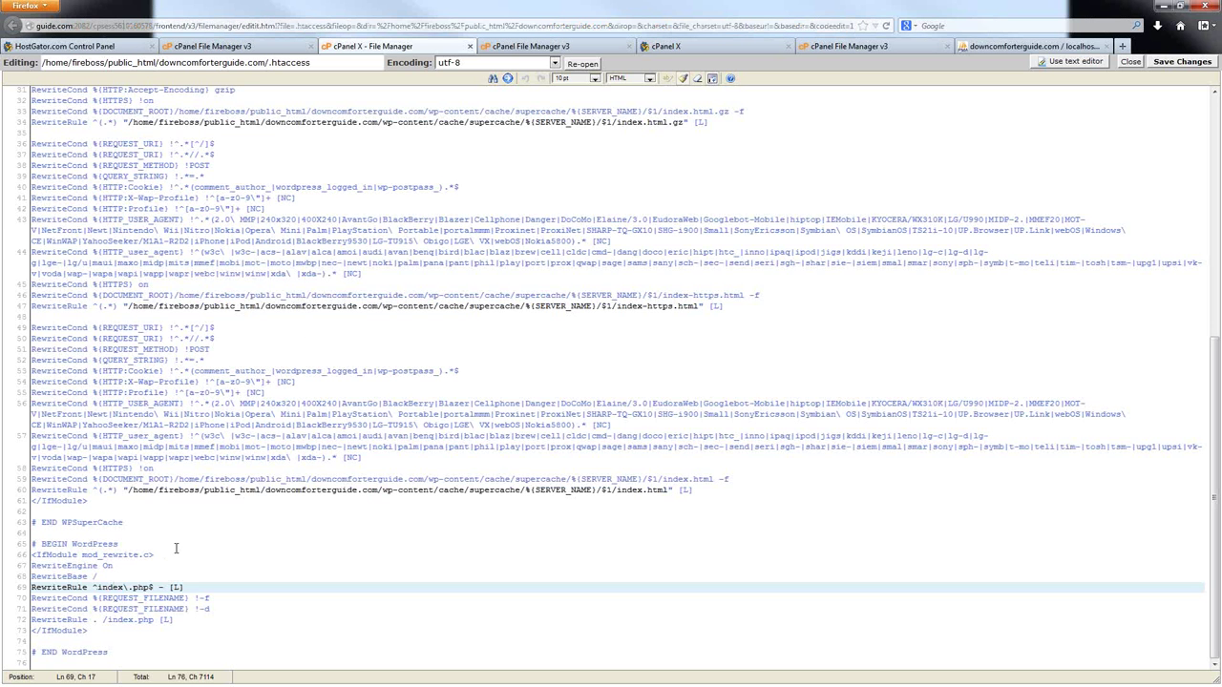
{"action": "scroll", "coordinate": [254, 534], "scroll_direction": "up", "scroll_amount": 5}
{"action": "scroll", "coordinate": [252, 460], "scroll_direction": "up", "scroll_amount": 4}
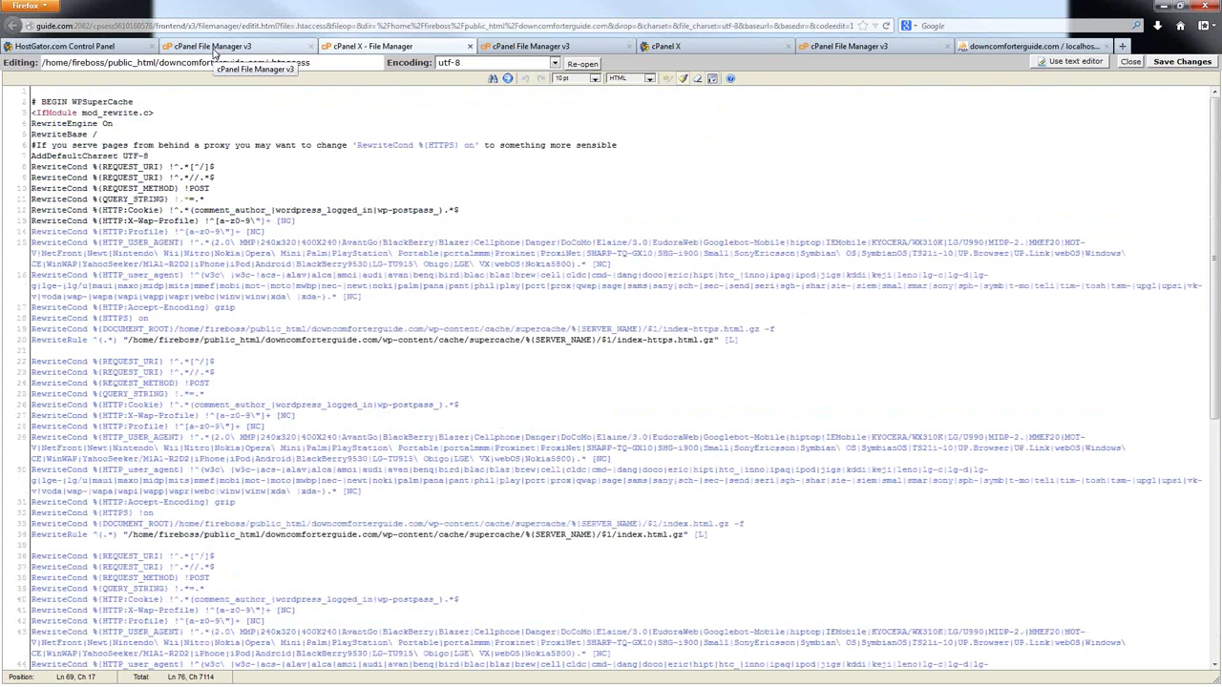
{"action": "left_click", "coordinate": [214, 51]}
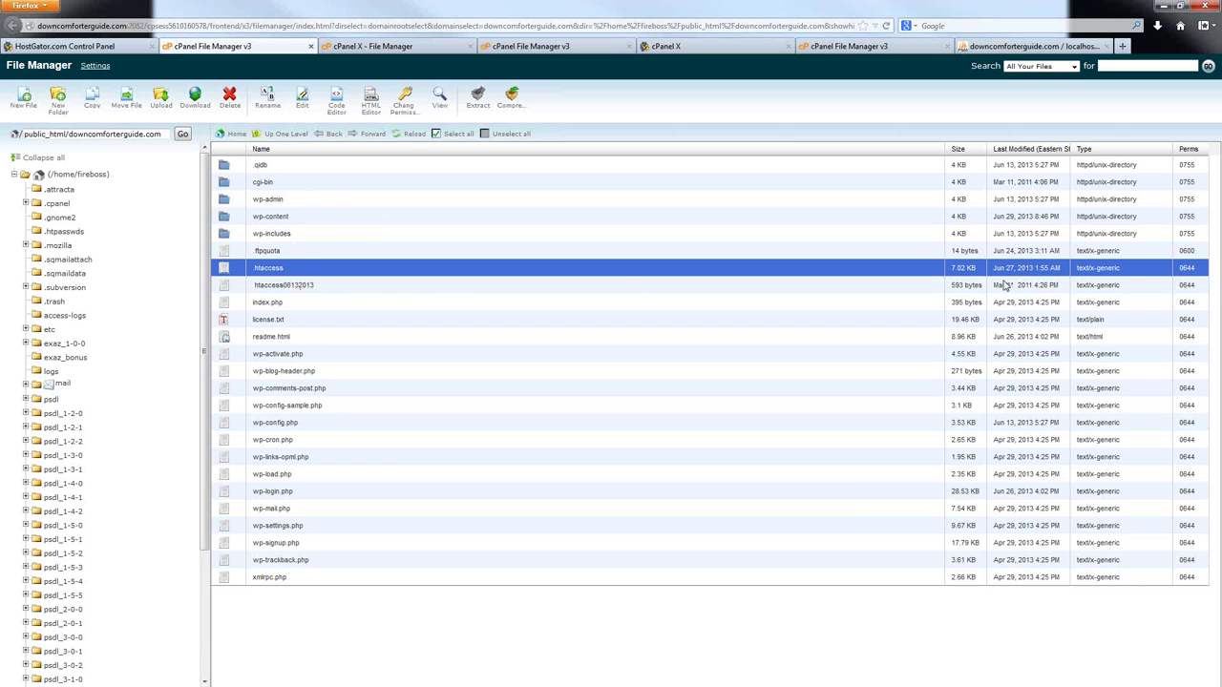
Inspect the .htaccess06132013 backup, the live 7.02 KB .htaccess, and the 395-byte index.php.
{"action": "left_click", "coordinate": [297, 285]}
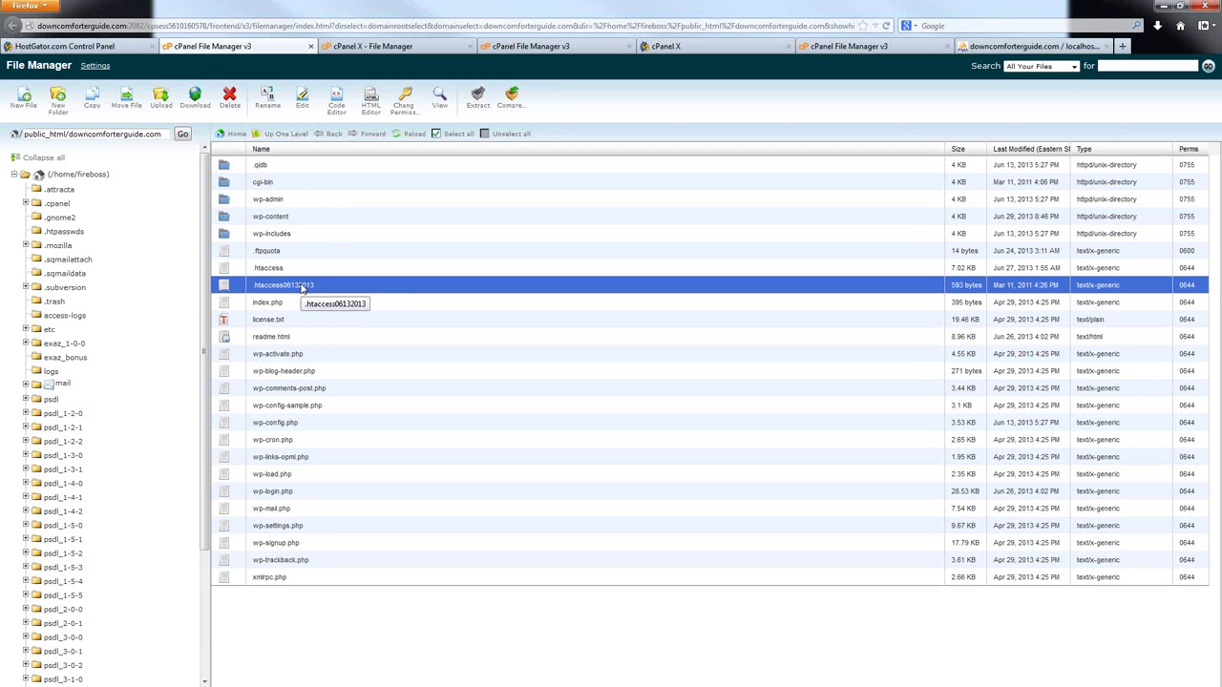
{"action": "left_click", "coordinate": [1010, 269]}
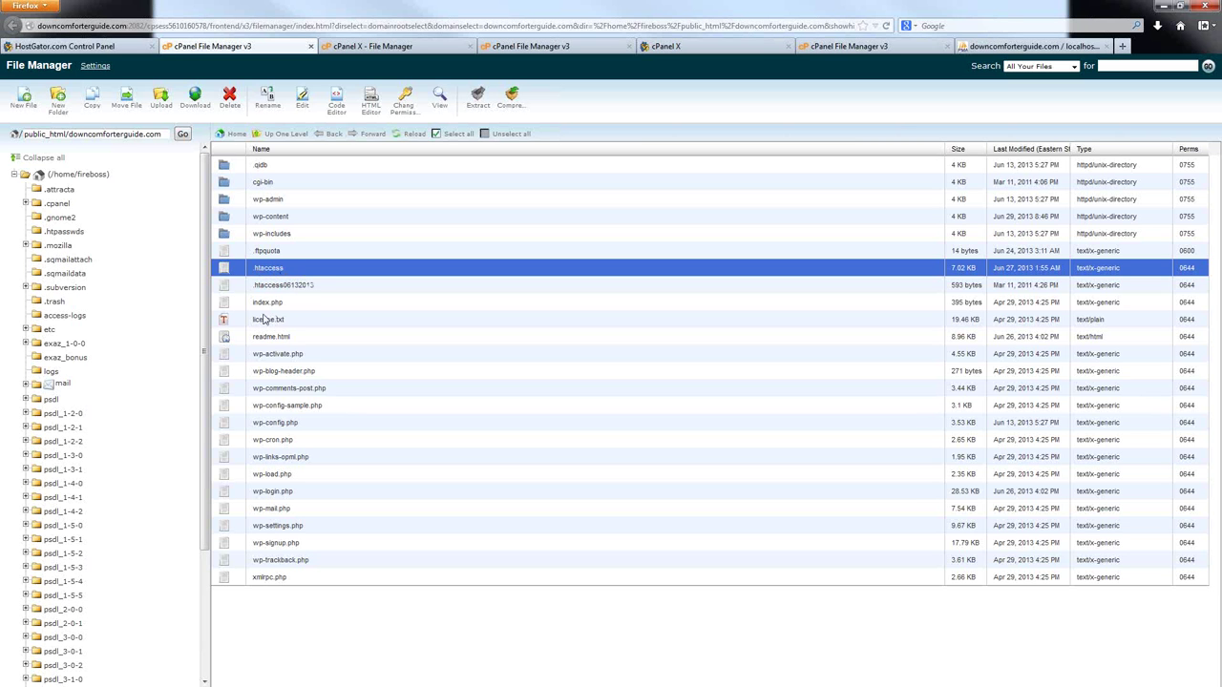
{"action": "left_click", "coordinate": [263, 303]}
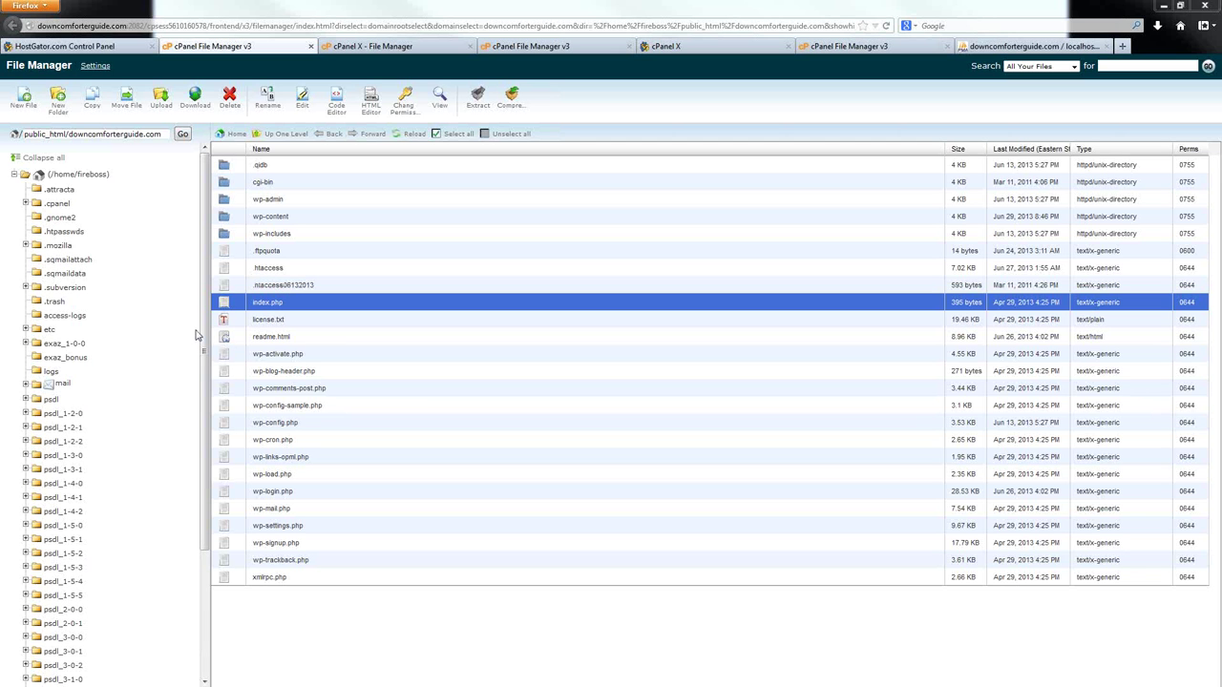
Drag down the downcomforterguide.com listing to reveal WordPress core files like wp-config.php (3.53 KB).
{"action": "left_click_drag", "start_coordinate": [201, 322], "coordinate": [201, 442]}
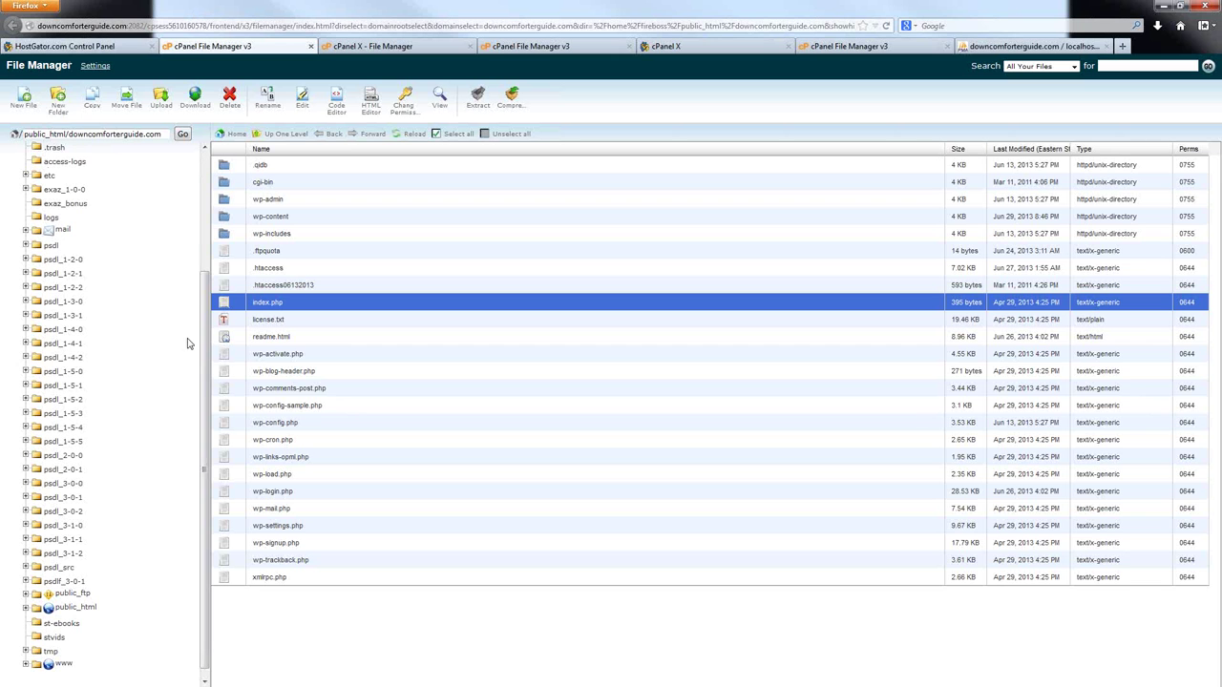
{"action": "left_click_drag", "start_coordinate": [200, 413], "coordinate": [169, 207]}
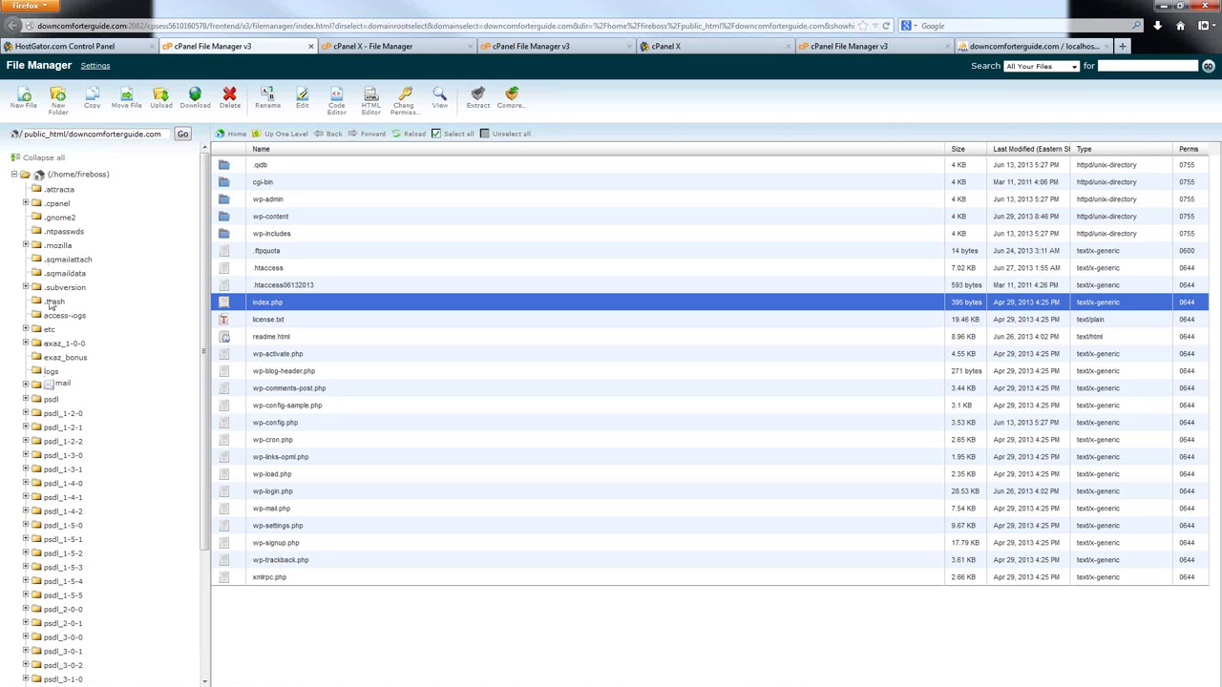
{"action": "scroll", "coordinate": [64, 467], "scroll_direction": "down", "scroll_amount": 3}
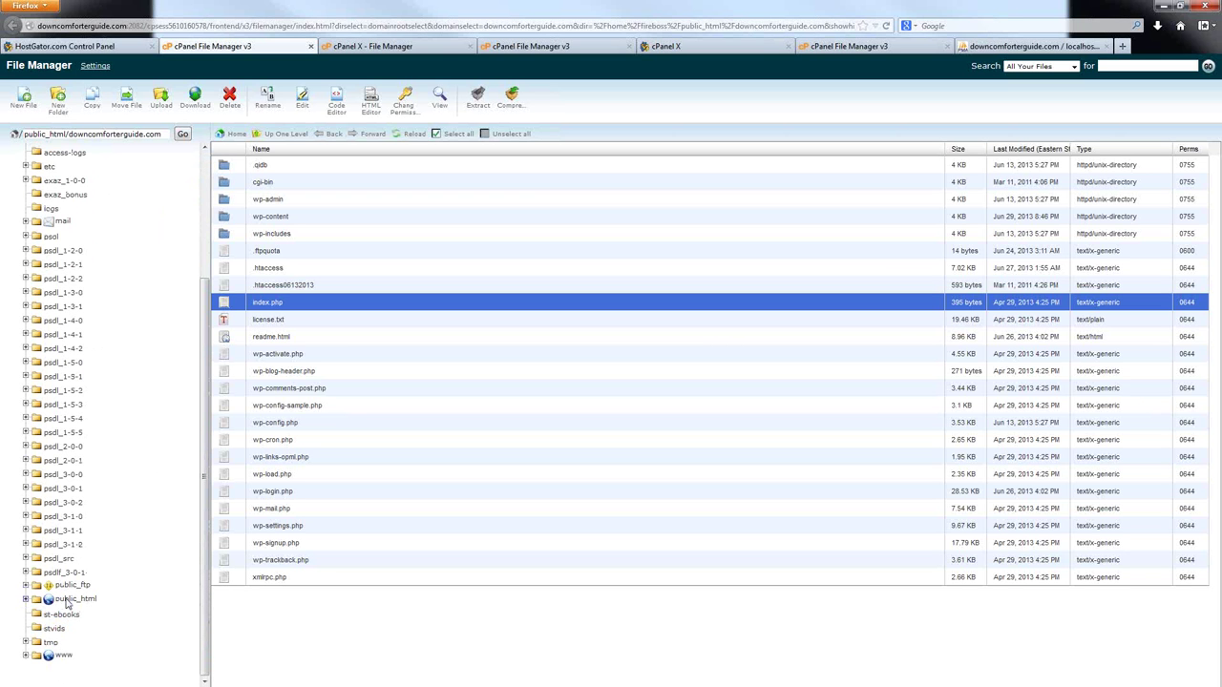
{"action": "scroll", "coordinate": [67, 603], "scroll_direction": "up", "scroll_amount": 3}
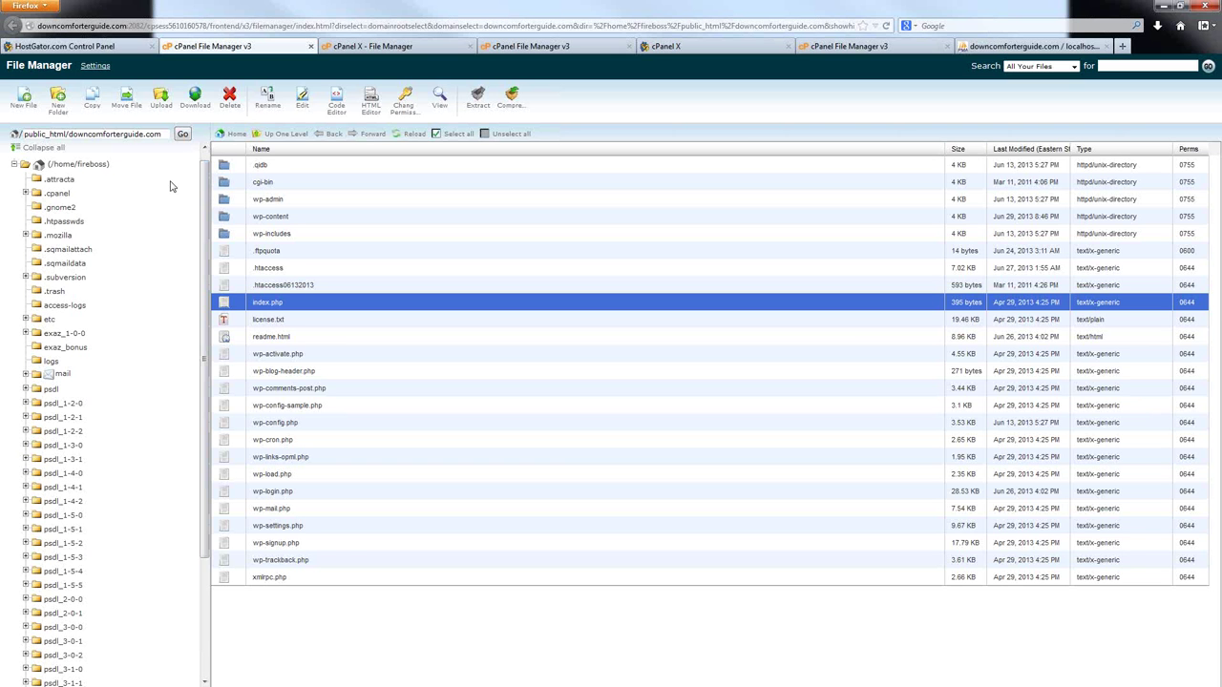
Return to cPanel home and scroll to statistics showing 6926.11 MB disk usage and 145691 inodes.
{"action": "left_click", "coordinate": [60, 46]}
{"action": "scroll", "coordinate": [830, 346], "scroll_direction": "down", "scroll_amount": 2}
{"action": "scroll", "coordinate": [830, 345], "scroll_direction": "down", "scroll_amount": 5}
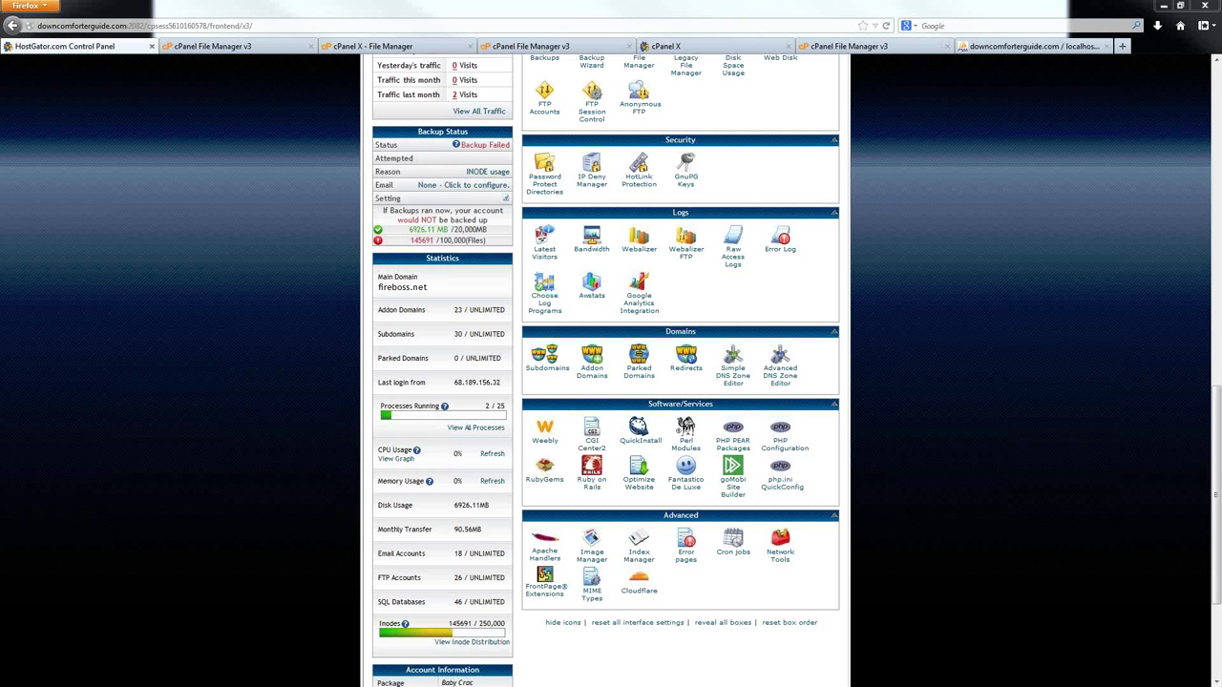
Open QuickInstall, scroll through its 37 installations, and reload the list with F5.
{"action": "left_click", "coordinate": [639, 435]}
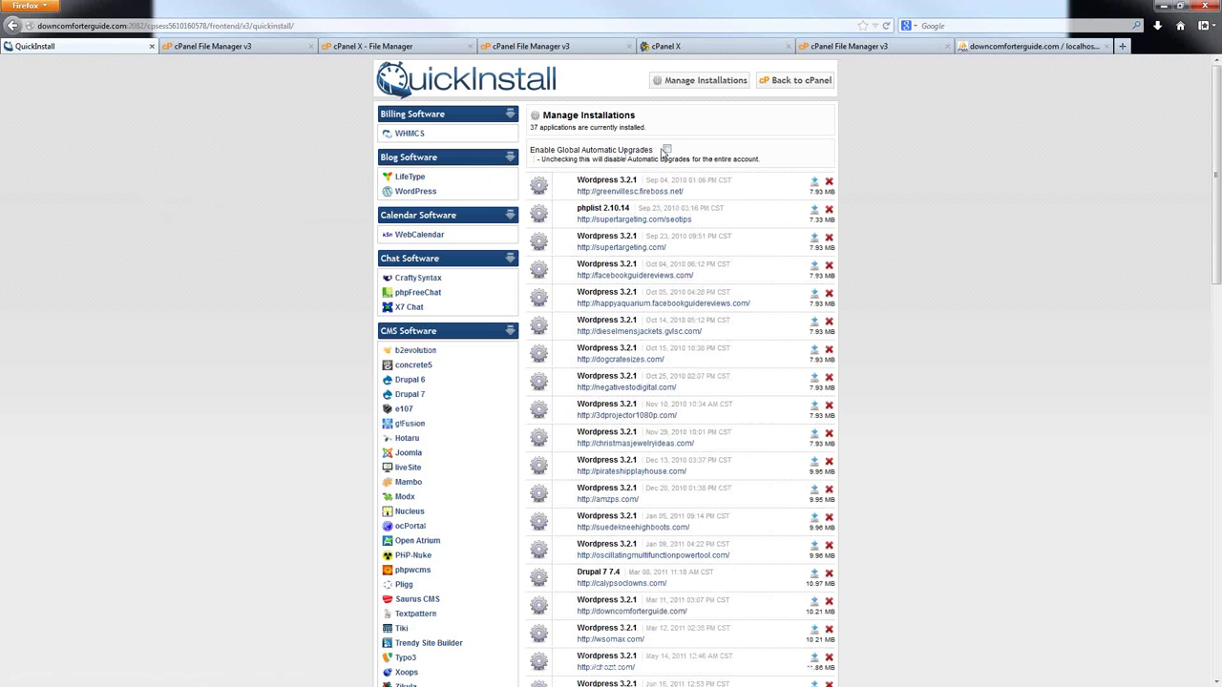
{"action": "scroll", "coordinate": [866, 467], "scroll_direction": "down", "scroll_amount": 6}
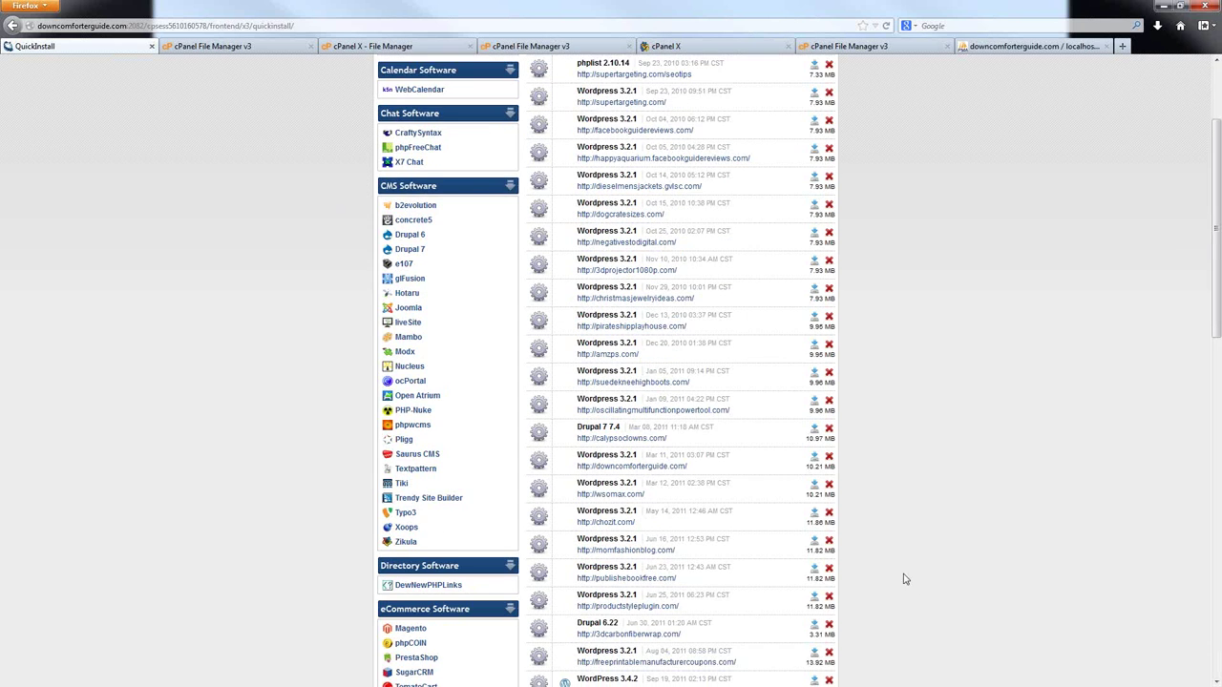
{"action": "key", "text": "F5"}
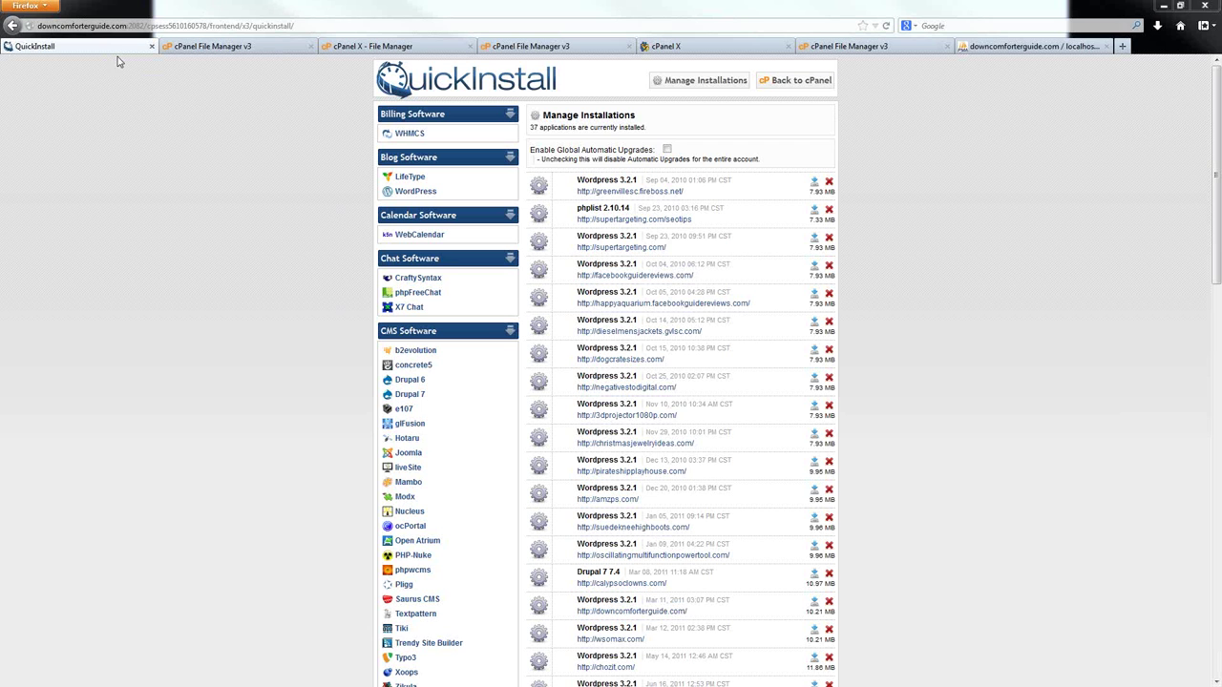
Go Back to cPanel from QuickInstall and scroll down to the Account Information box.
{"action": "left_click", "coordinate": [810, 82]}
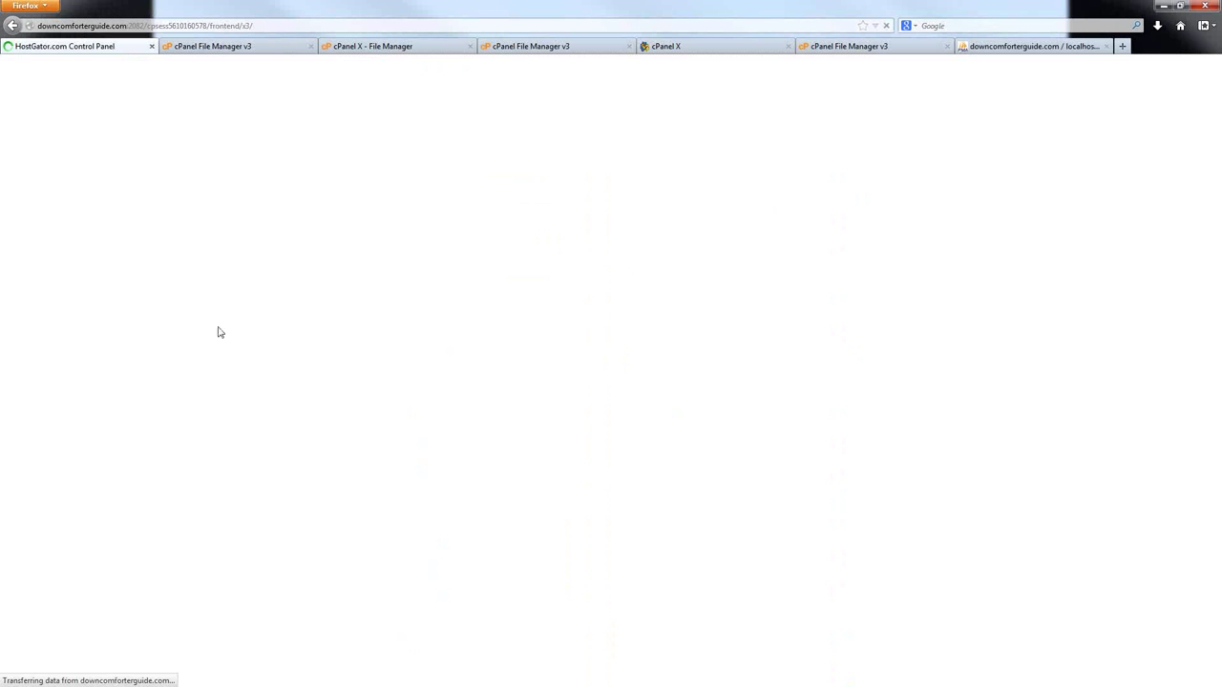
{"action": "scroll", "coordinate": [218, 339], "scroll_direction": "down", "scroll_amount": 5}
{"action": "scroll", "coordinate": [218, 345], "scroll_direction": "down", "scroll_amount": 10}
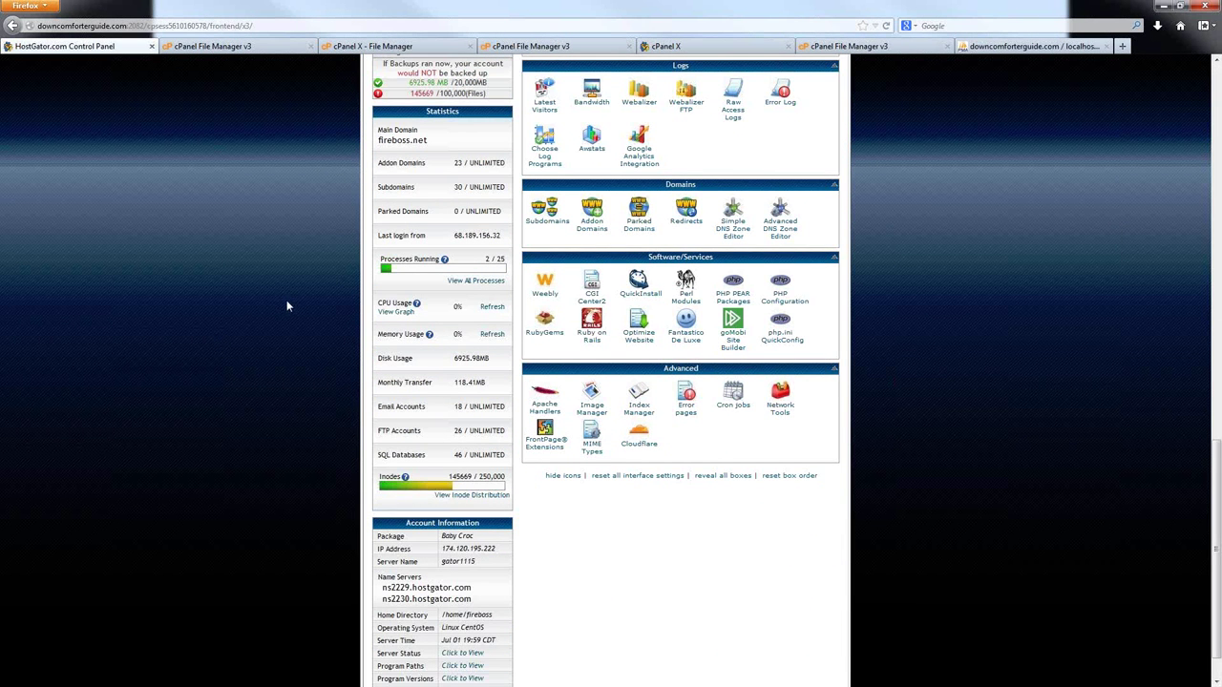
{"action": "scroll", "coordinate": [286, 304], "scroll_direction": "down", "scroll_amount": 2}
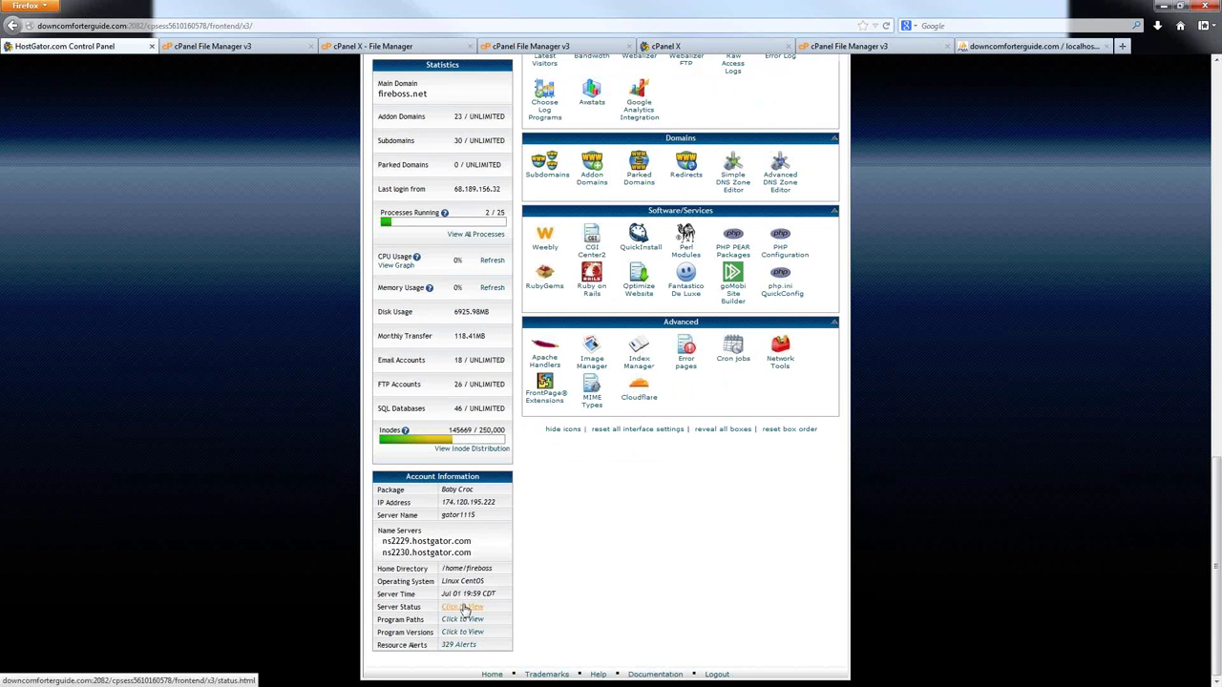
View Server Status, highlighting Server Load 0.07 (16 cpus) and Memory Used 31.7 %, then go back.
{"action": "left_click", "coordinate": [456, 609]}
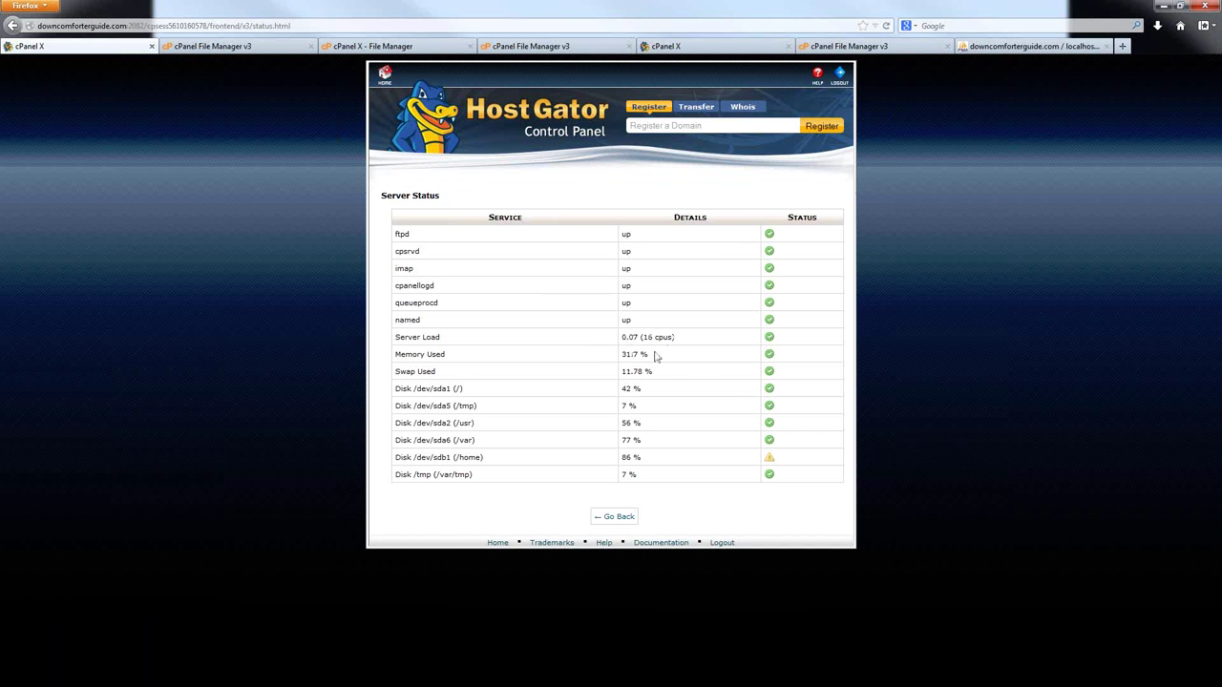
{"action": "left_click_drag", "start_coordinate": [650, 355], "coordinate": [621, 340]}
{"action": "left_click_drag", "start_coordinate": [655, 352], "coordinate": [621, 341]}
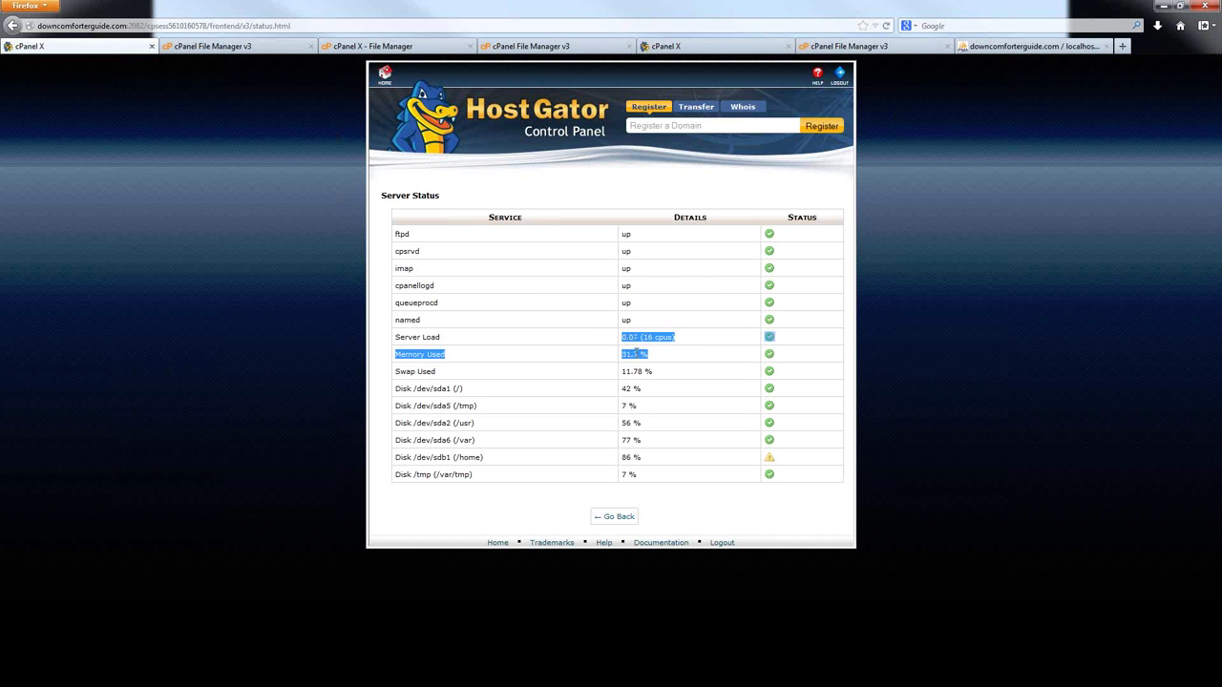
{"action": "left_click", "coordinate": [442, 354]}
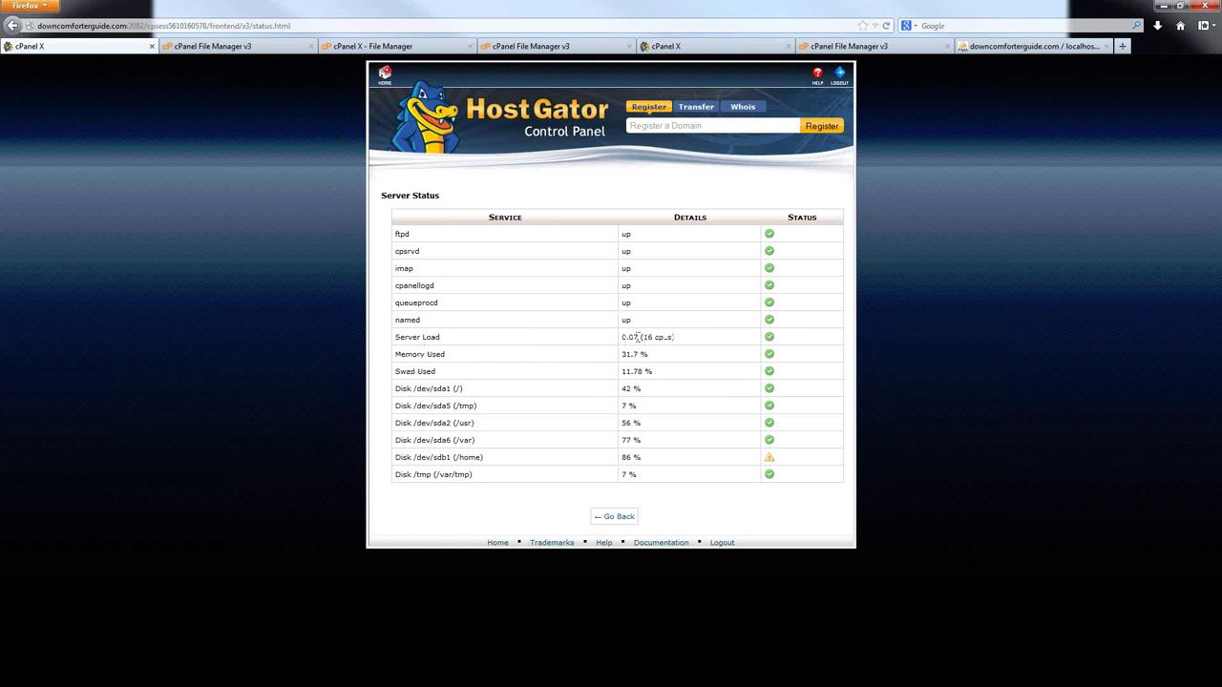
{"action": "left_click_drag", "start_coordinate": [638, 338], "coordinate": [620, 339]}
{"action": "left_click_drag", "start_coordinate": [642, 338], "coordinate": [675, 337]}
{"action": "left_click", "coordinate": [648, 357]}
{"action": "left_click_drag", "start_coordinate": [649, 355], "coordinate": [618, 358]}
{"action": "left_click", "coordinate": [614, 521]}
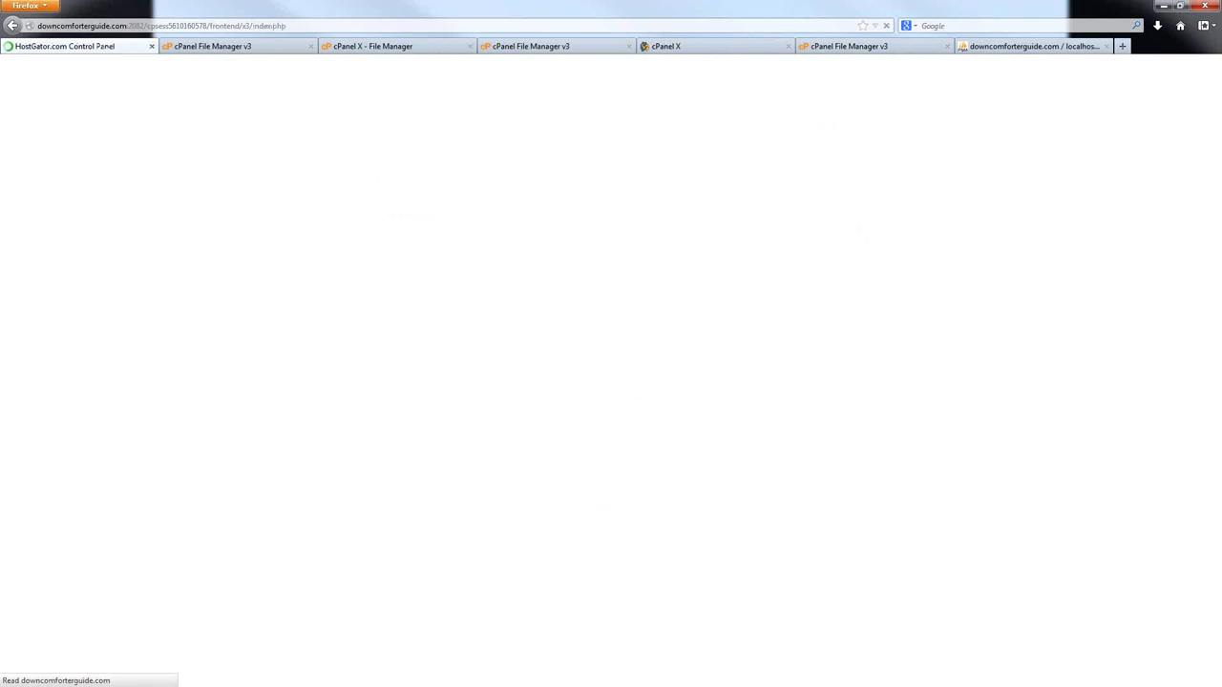